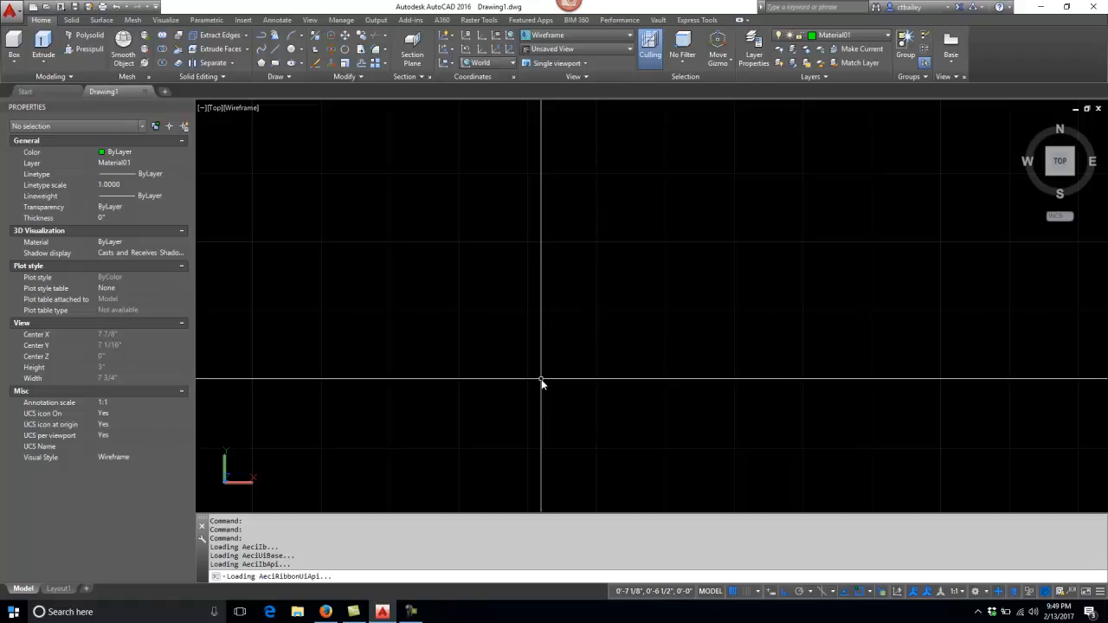
# - Draw a single line sloping down to the right near the middle of the drawing area, with Ortho off
pyautogui.press('Return')
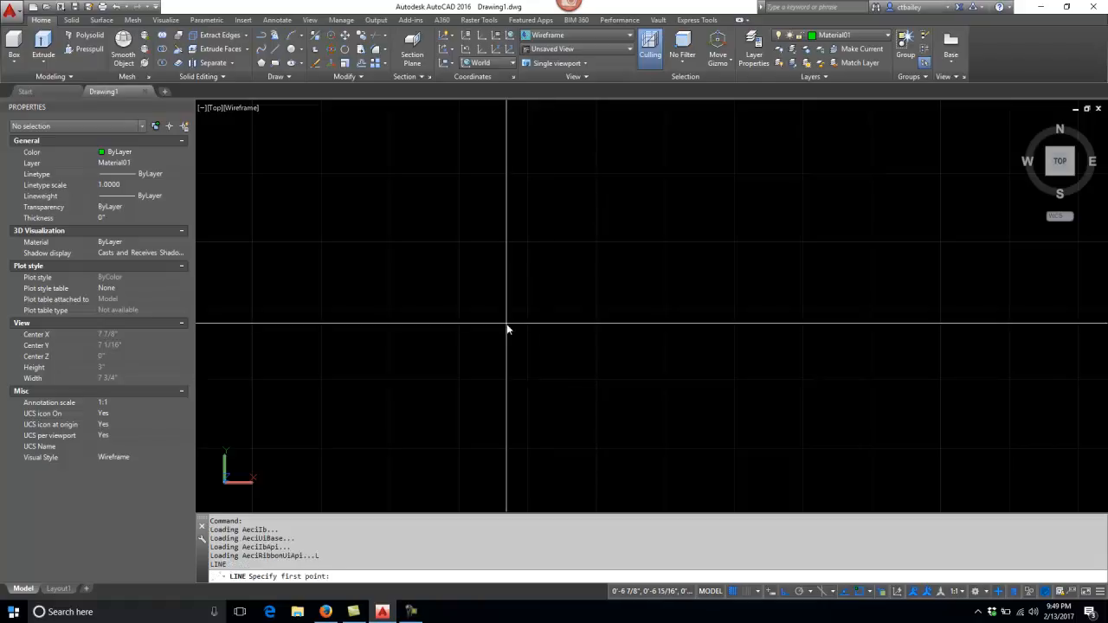
pyautogui.click(477, 292)
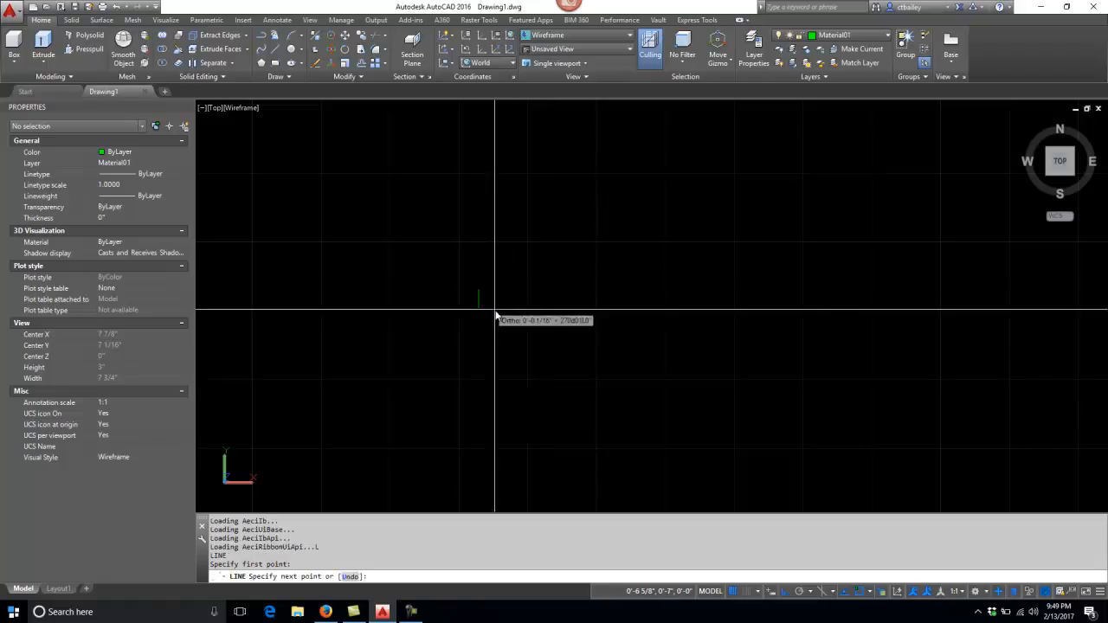
pyautogui.press('F8')
pyautogui.click(698, 383)
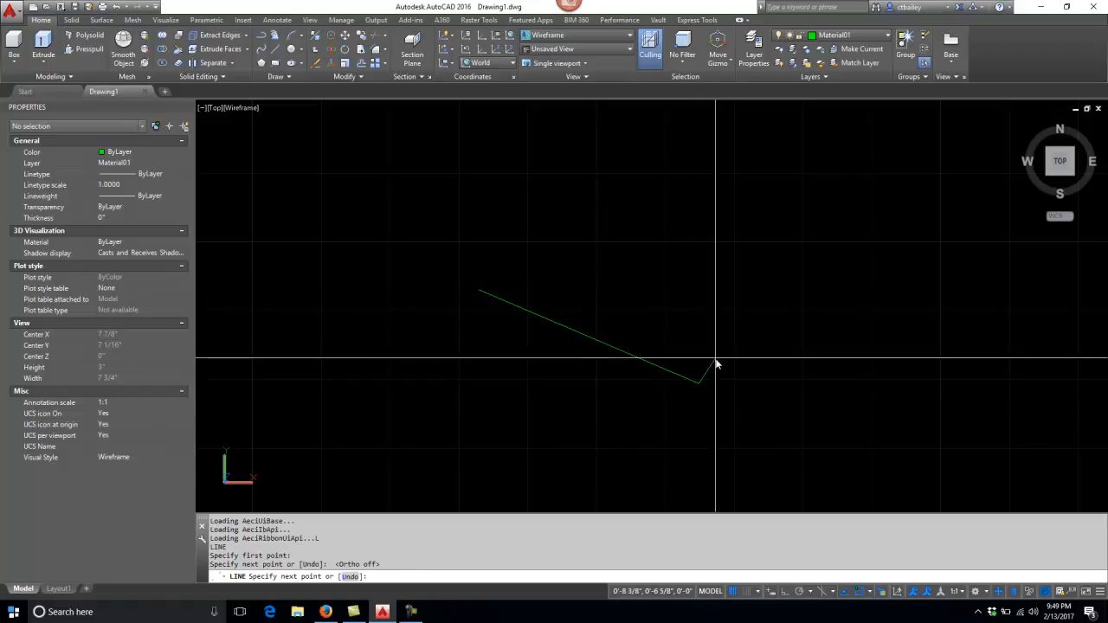
pyautogui.press('Return')
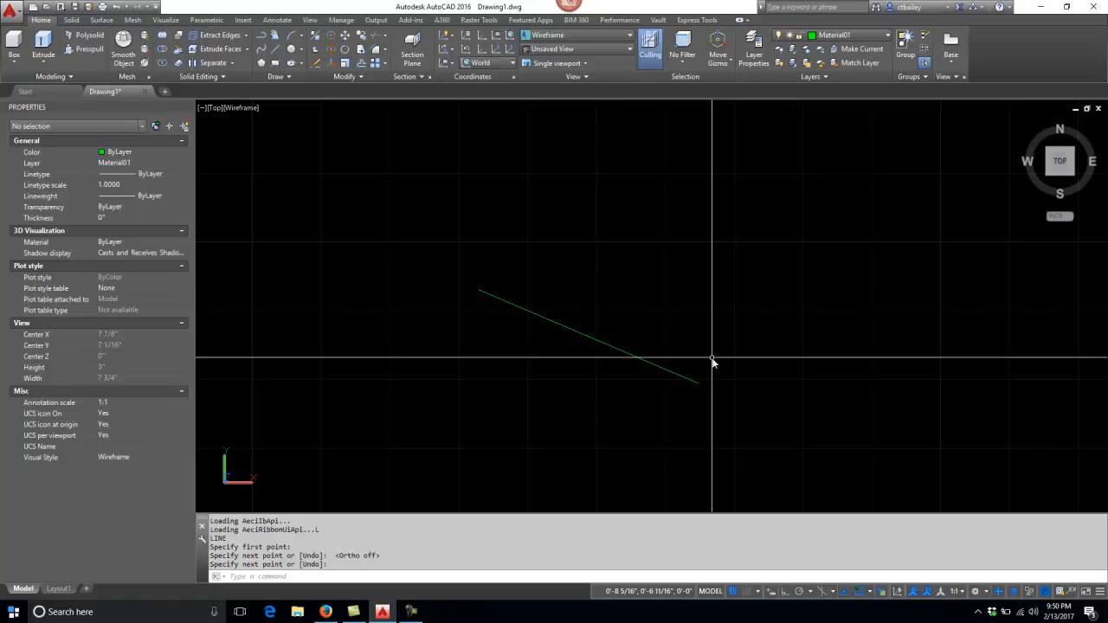
pyautogui.click(1068, 218)
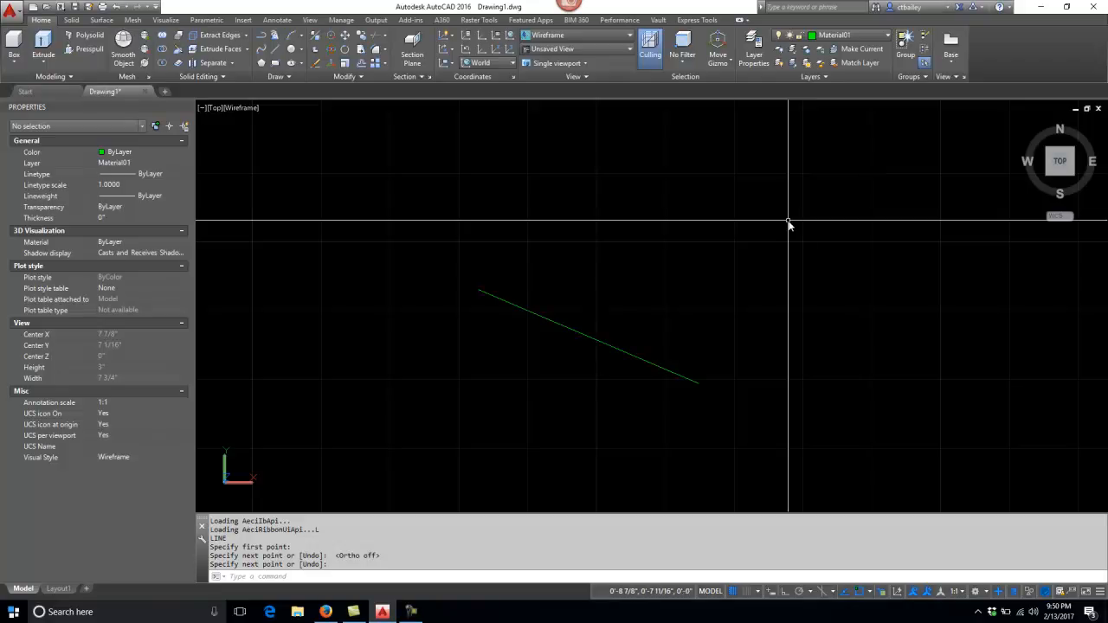
# - Draw a closed triangular polyline above and to the right of the diagonal line
pyautogui.write('PL')
pyautogui.press('Return')
pyautogui.click(547, 203)
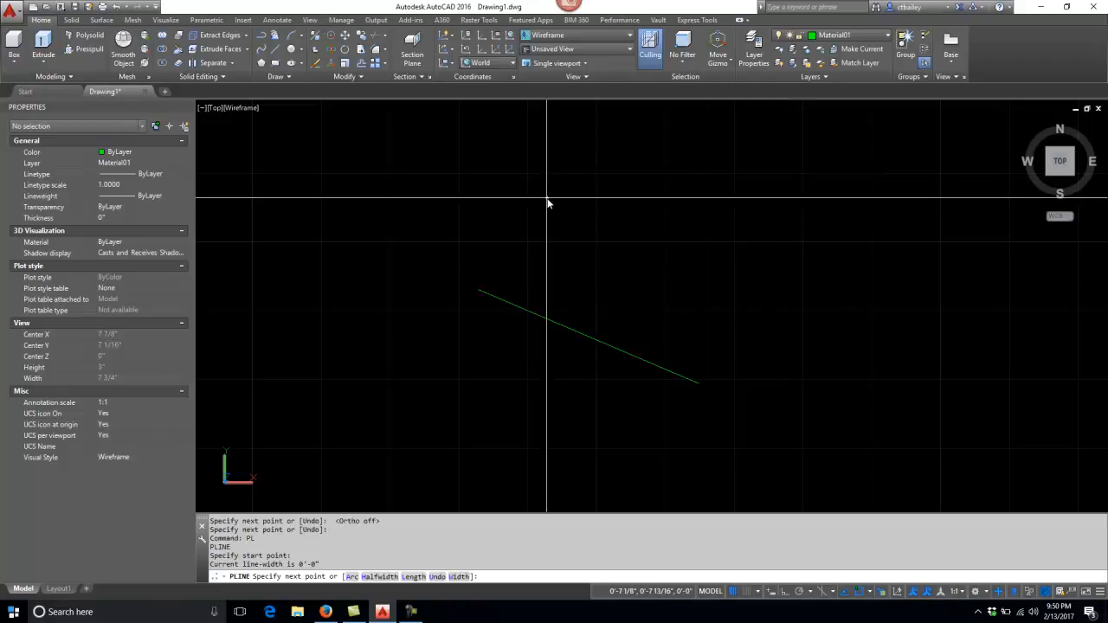
pyautogui.click(785, 173)
pyautogui.click(785, 371)
pyautogui.write('cl')
pyautogui.press('Return')
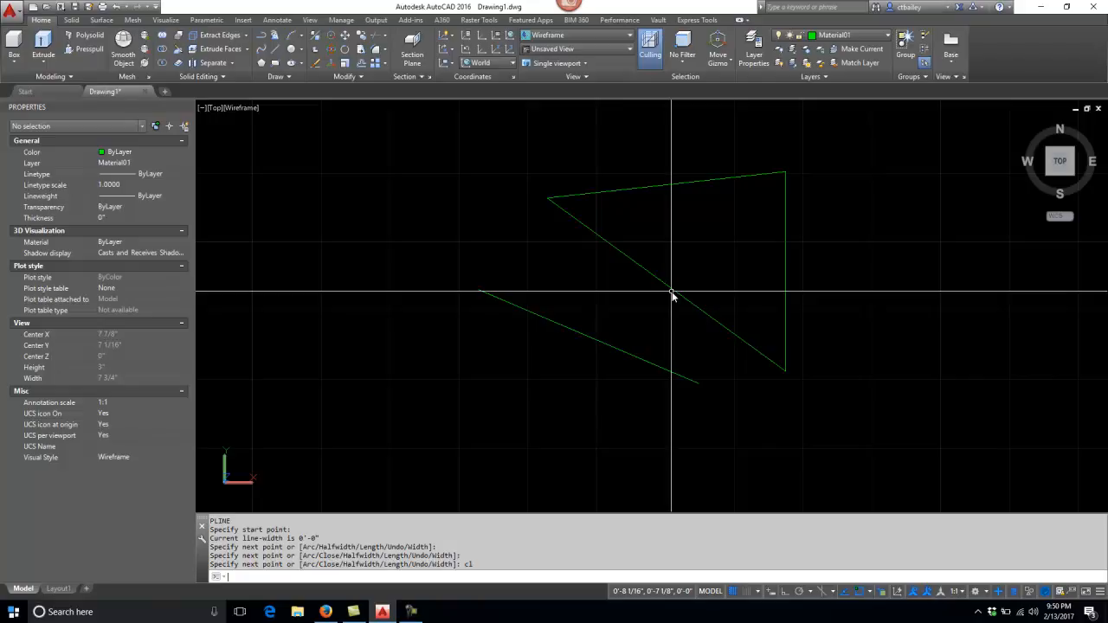
# - Hatch the triangular polyline with the ANSI31 pattern, selecting the triangle as the boundary object
pyautogui.write('hatch')
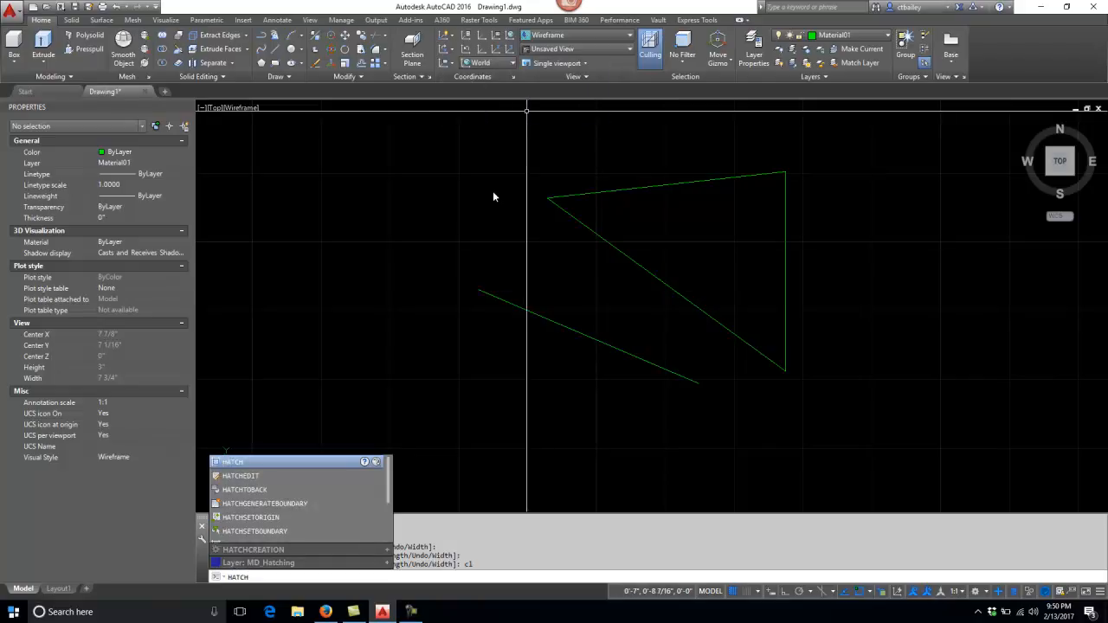
pyautogui.press('Return')
pyautogui.click(711, 247)
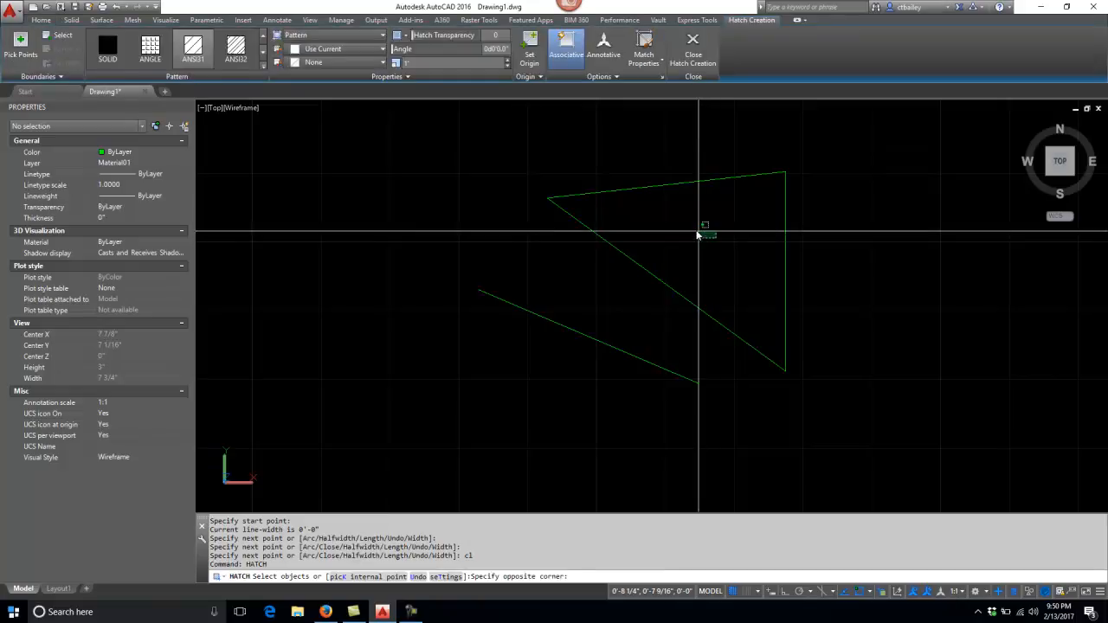
pyautogui.click(701, 235)
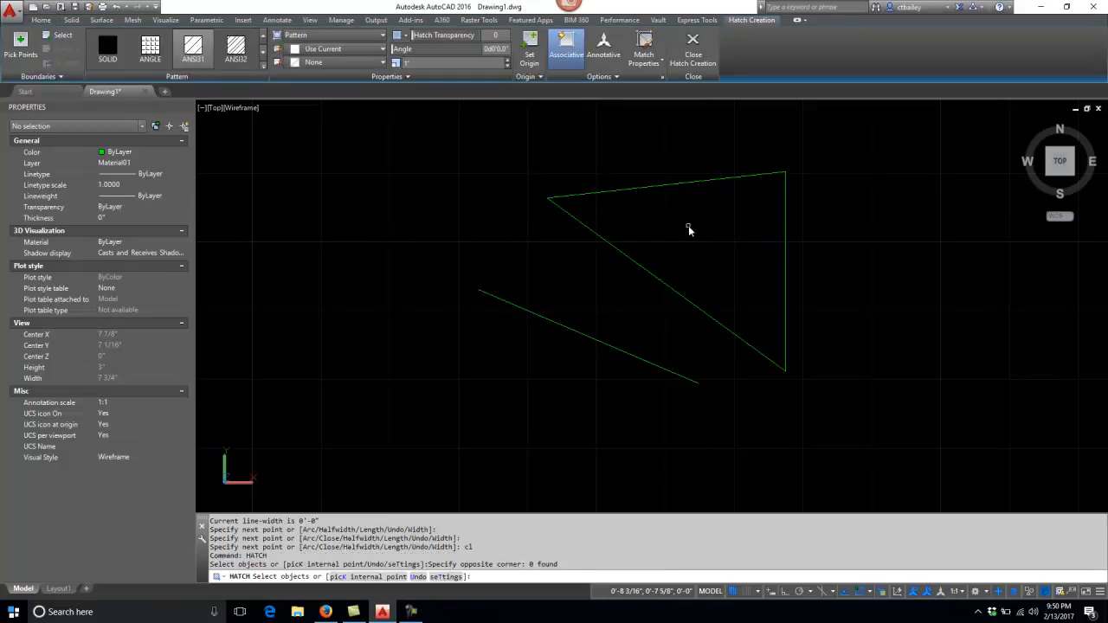
pyautogui.write('p')
pyautogui.press('Return')
pyautogui.click(693, 259)
pyautogui.click(593, 198)
pyautogui.press('Return')
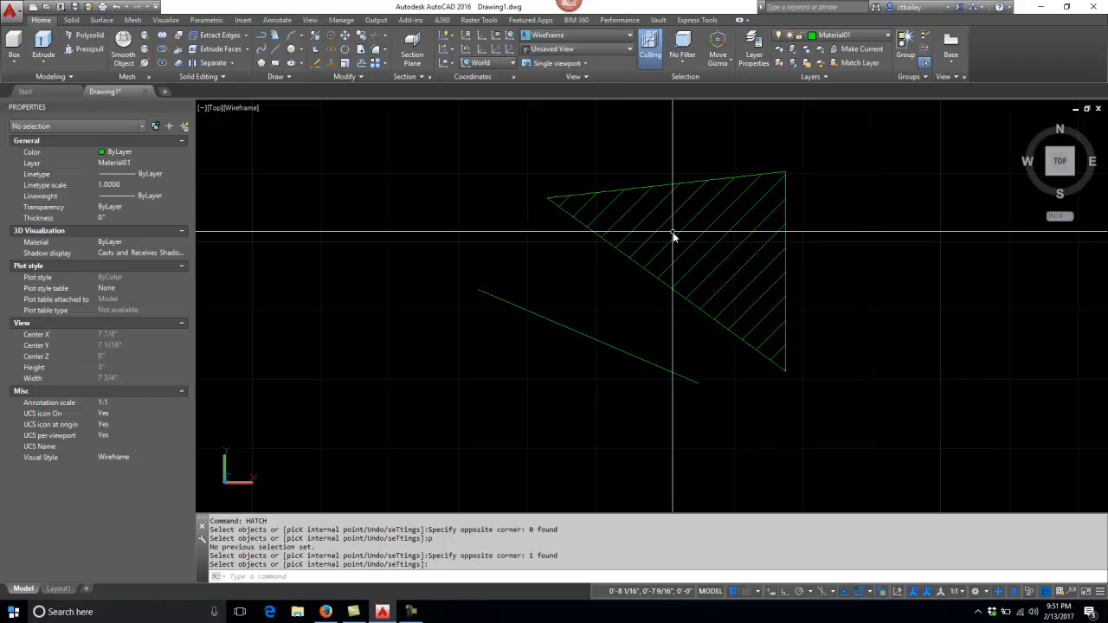
# - Orbit the view down to a low front angle to examine the line and hatched triangle in 3D
pyautogui.write('orb')
pyautogui.press('Return')
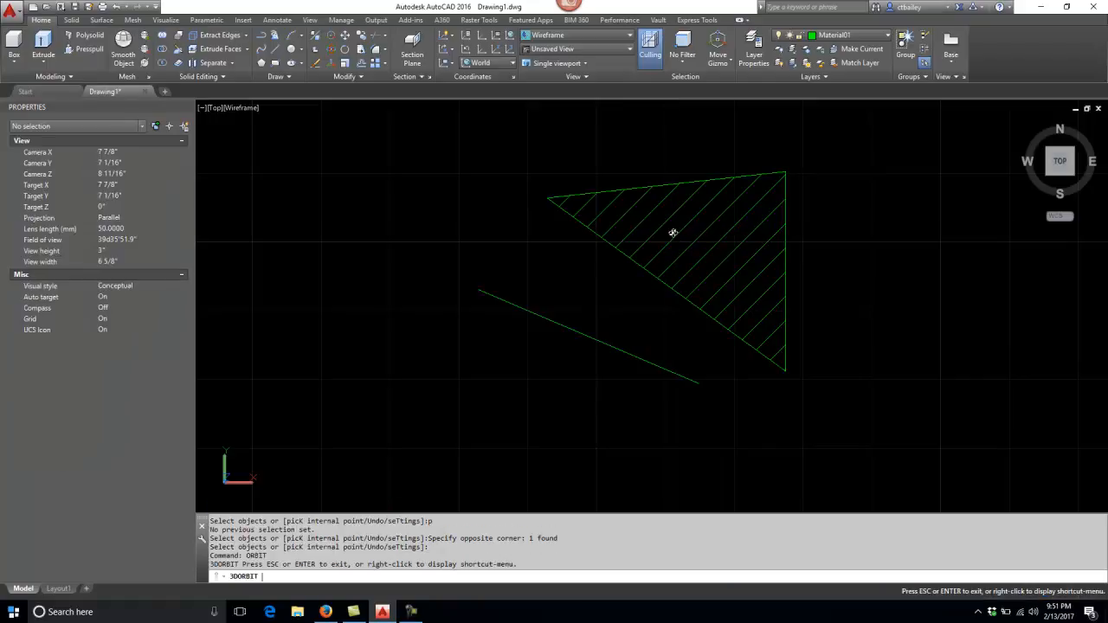
pyautogui.moveTo(589, 294); pyautogui.dragTo(598, 282)
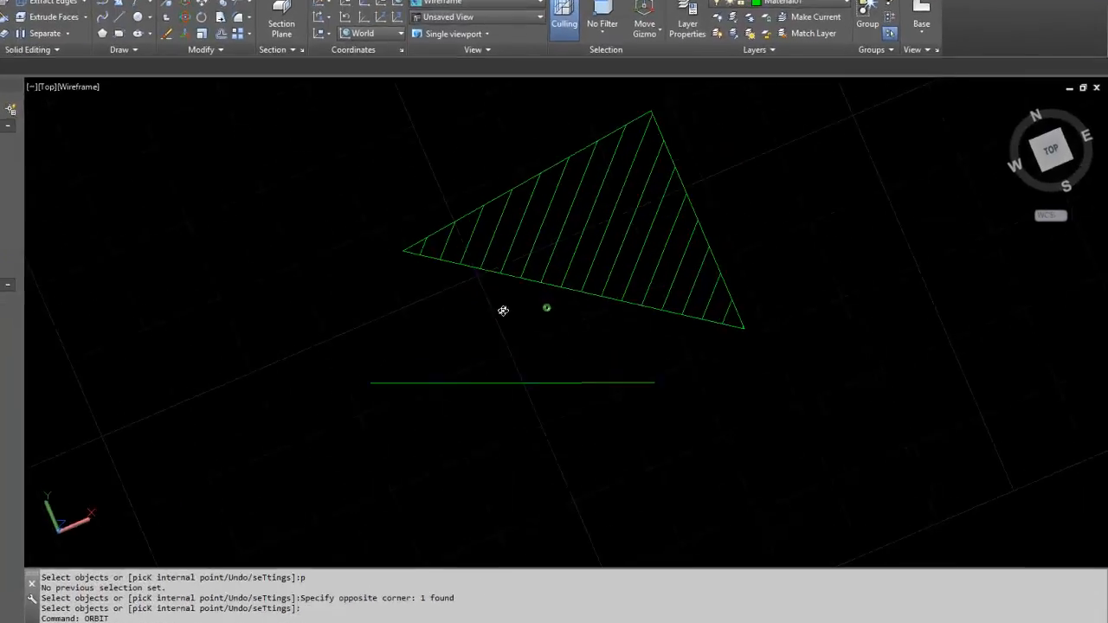
pyautogui.moveTo(349, 313)
pyautogui.mouseDown()
pyautogui.moveTo(346, 165)
pyautogui.moveTo(372, 113)
pyautogui.moveTo(410, 116)
pyautogui.mouseUp()
pyautogui.moveTo(384, 386)
pyautogui.mouseDown()
pyautogui.moveTo(393, 432)
pyautogui.moveTo(386, 407)
pyautogui.moveTo(401, 393)
pyautogui.moveTo(402, 415)
pyautogui.moveTo(346, 458)
pyautogui.moveTo(280, 445)
pyautogui.moveTo(268, 425)
pyautogui.moveTo(275, 412)
pyautogui.moveTo(274, 433)
pyautogui.moveTo(250, 445)
pyautogui.mouseUp()
pyautogui.rightClick(250, 444)
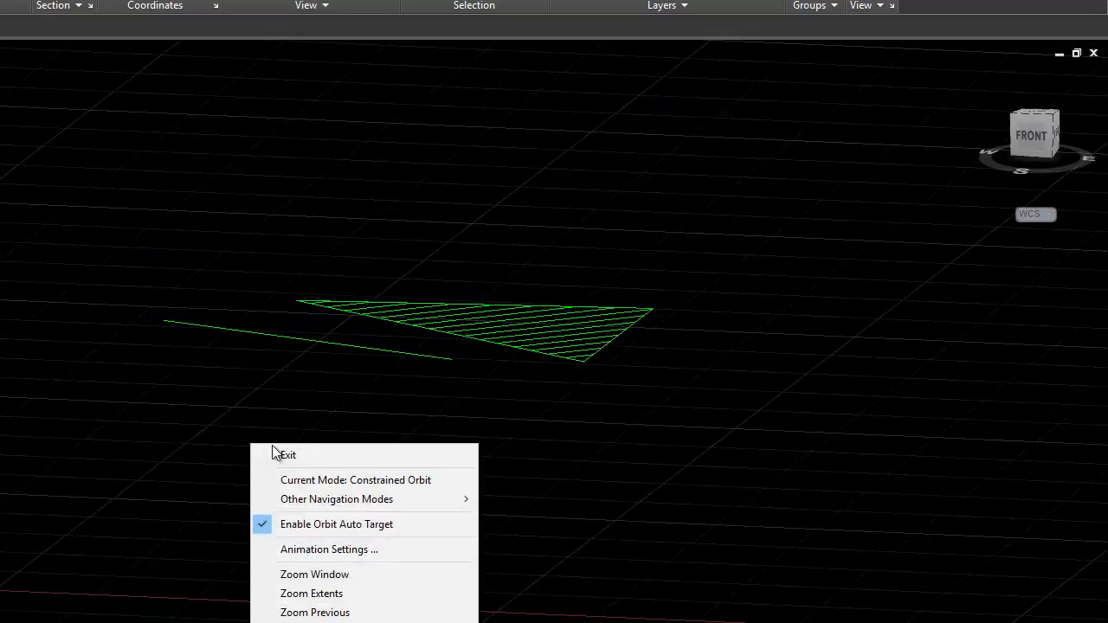
pyautogui.click(284, 452)
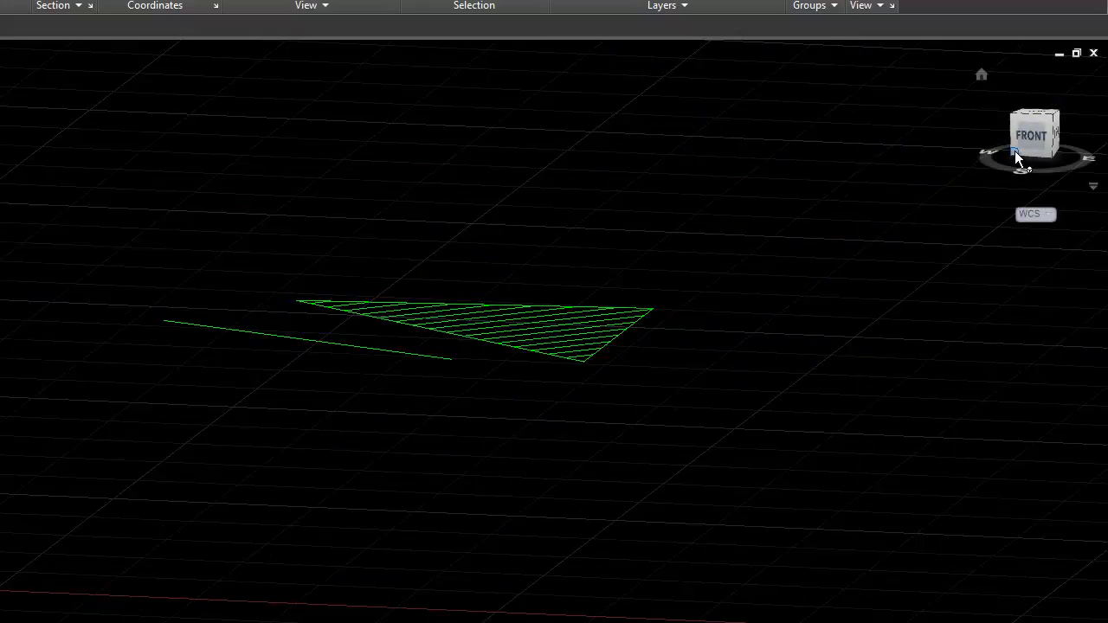
# - View the flat geometry edge-on from the front-left and left sides with the ViewCube, ending in the SW Isometric view
pyautogui.moveTo(1015, 158)
pyautogui.mouseDown()
pyautogui.moveTo(1019, 168)
pyautogui.moveTo(1026, 80)
pyautogui.moveTo(1014, 161)
pyautogui.moveTo(1022, 170)
pyautogui.moveTo(1045, 159)
pyautogui.mouseUp()
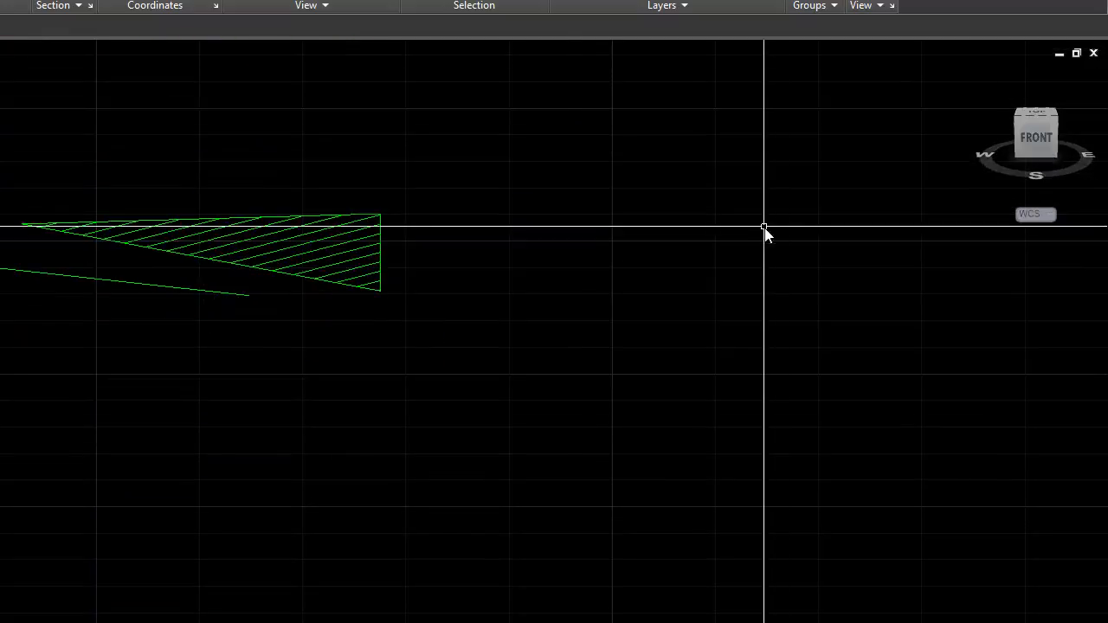
pyautogui.click(1018, 142)
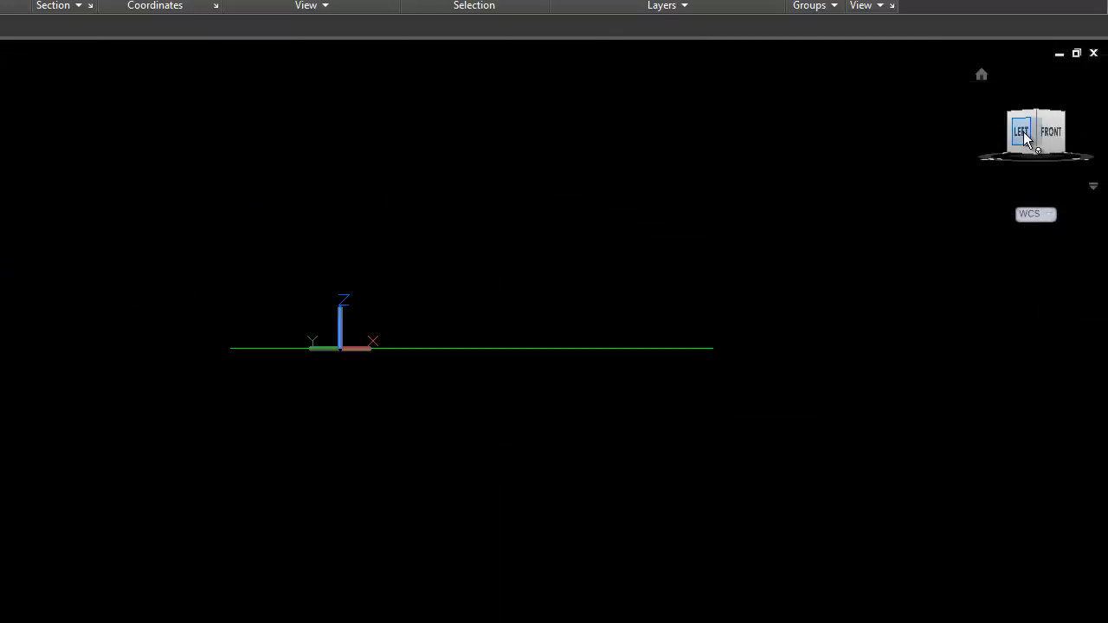
pyautogui.click(1020, 134)
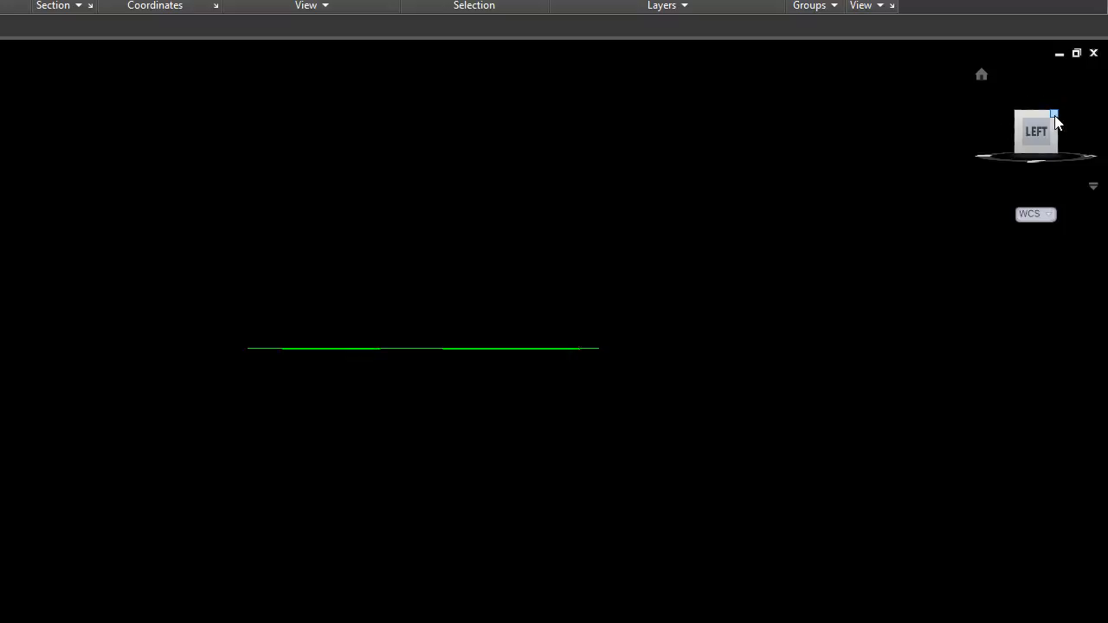
pyautogui.click(1054, 116)
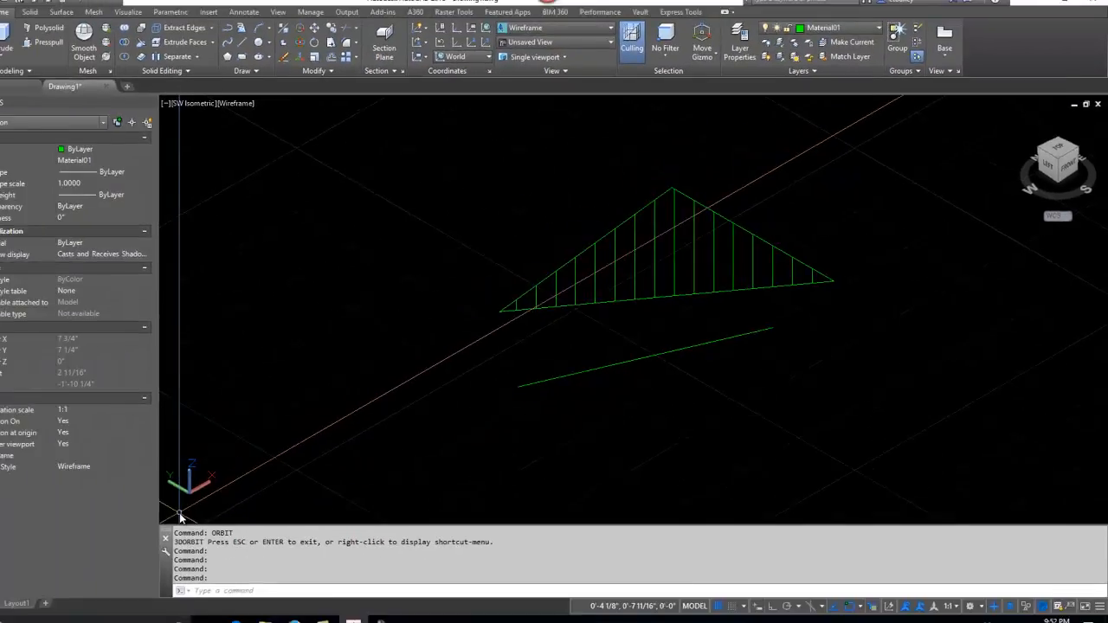
# - Turn the UCS icon off with the UCSICON command
pyautogui.write('uc')
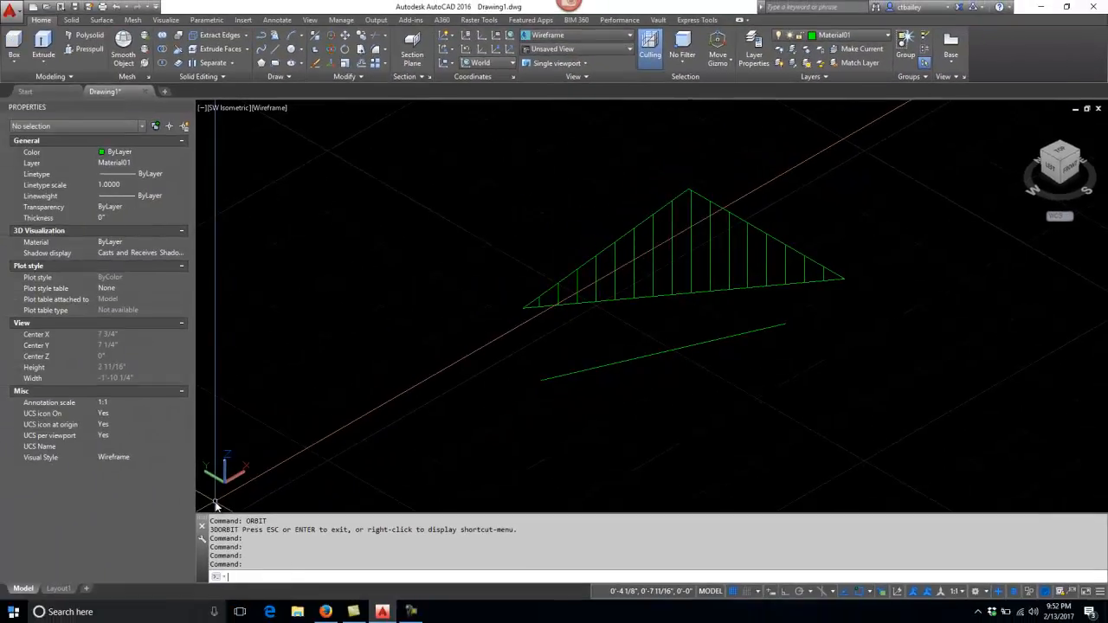
pyautogui.write('sicon')
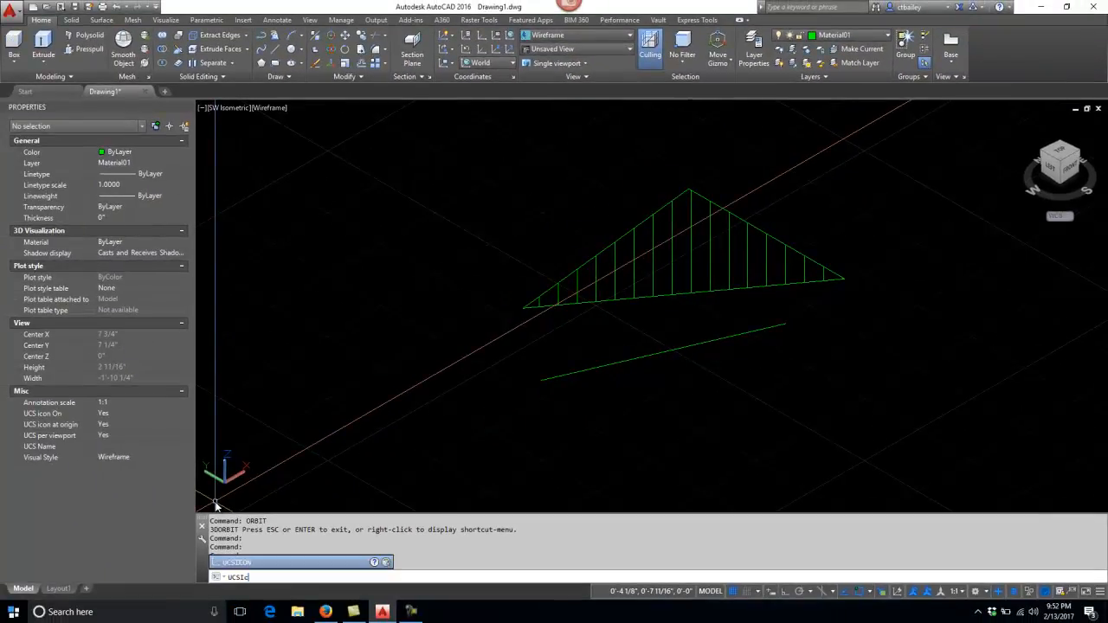
pyautogui.press('Return')
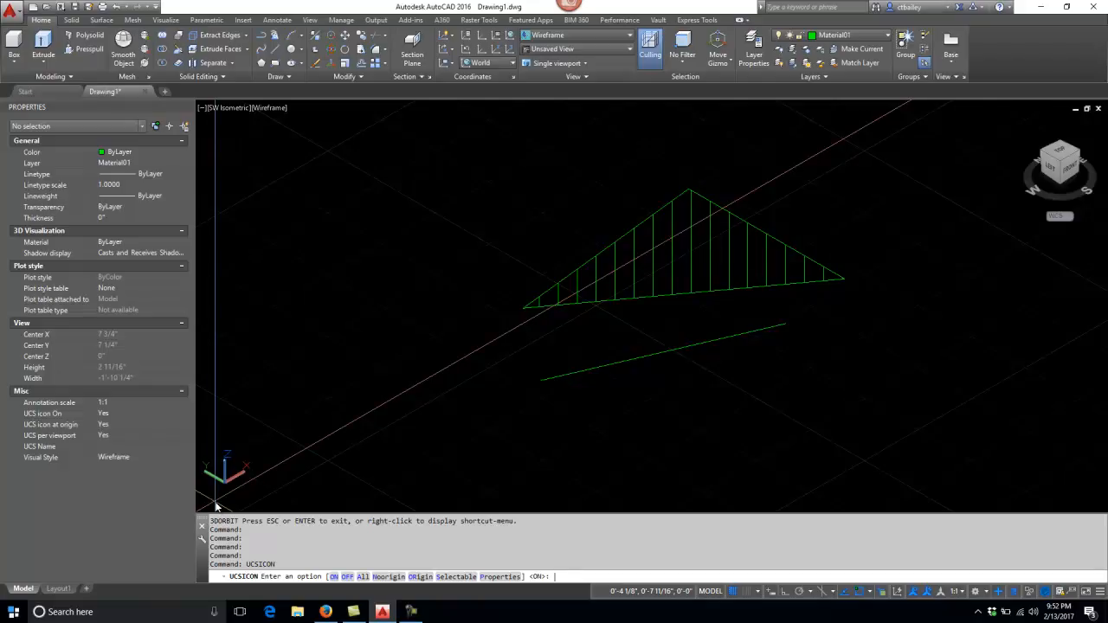
pyautogui.write('off')
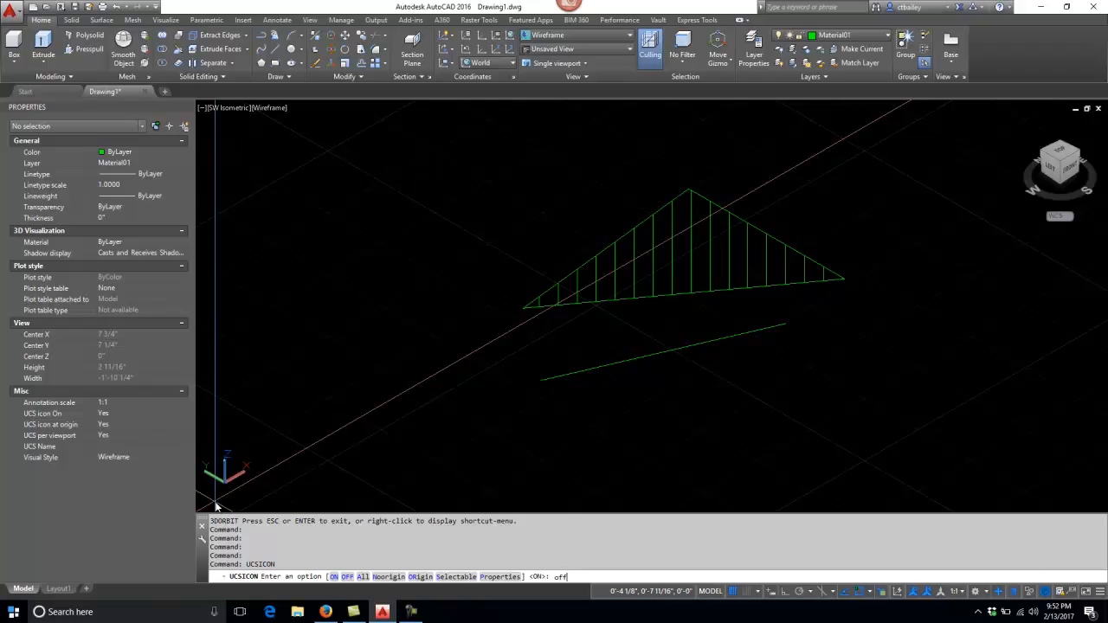
pyautogui.press('Return')
# - Turn the UCS icon back on with the UCSICON command
pyautogui.write('usc')
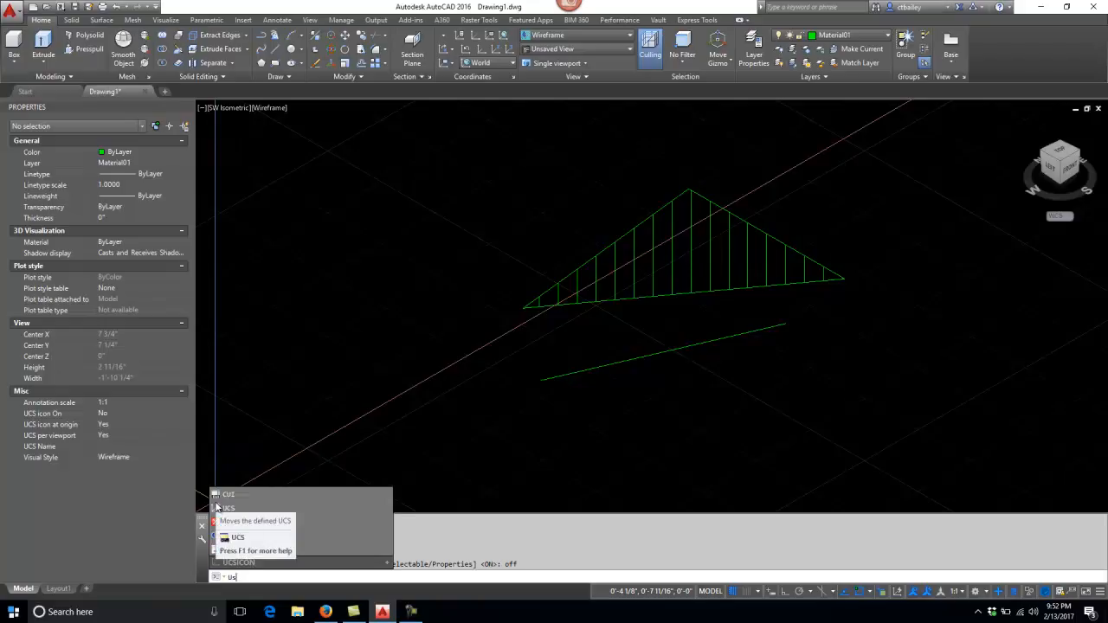
pyautogui.write('i')
pyautogui.press('Return')
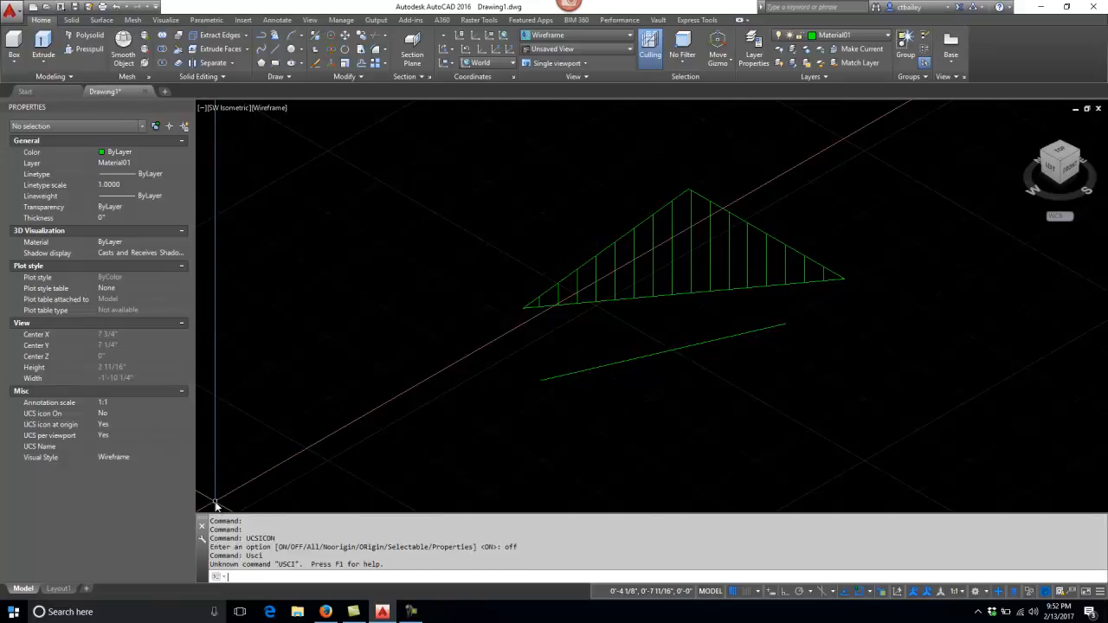
pyautogui.write('ucs')
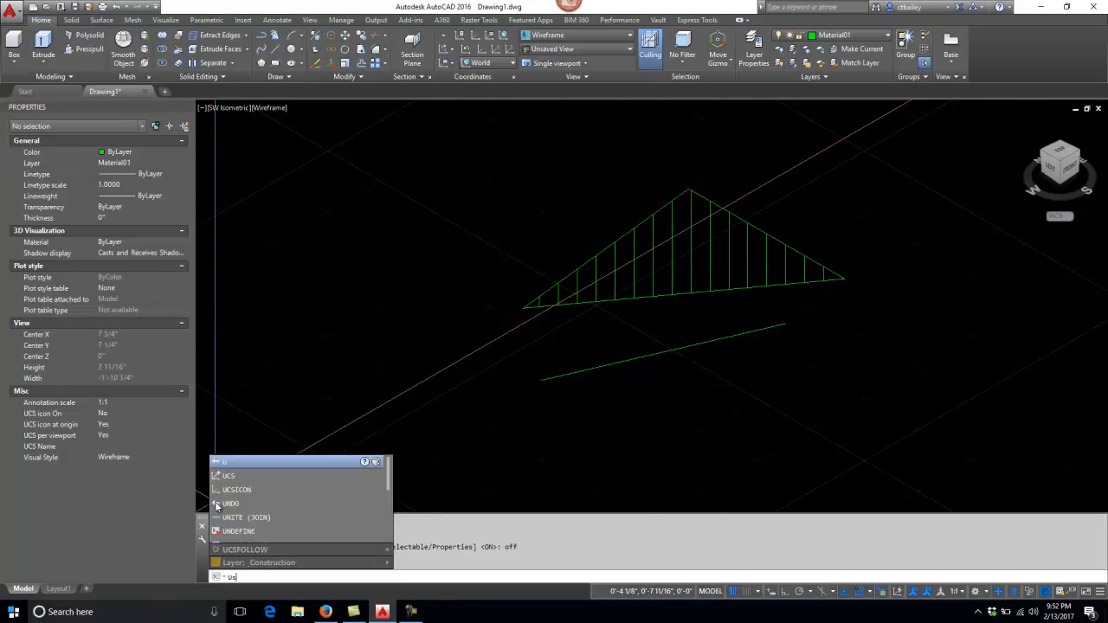
pyautogui.write('icon')
pyautogui.press('Return')
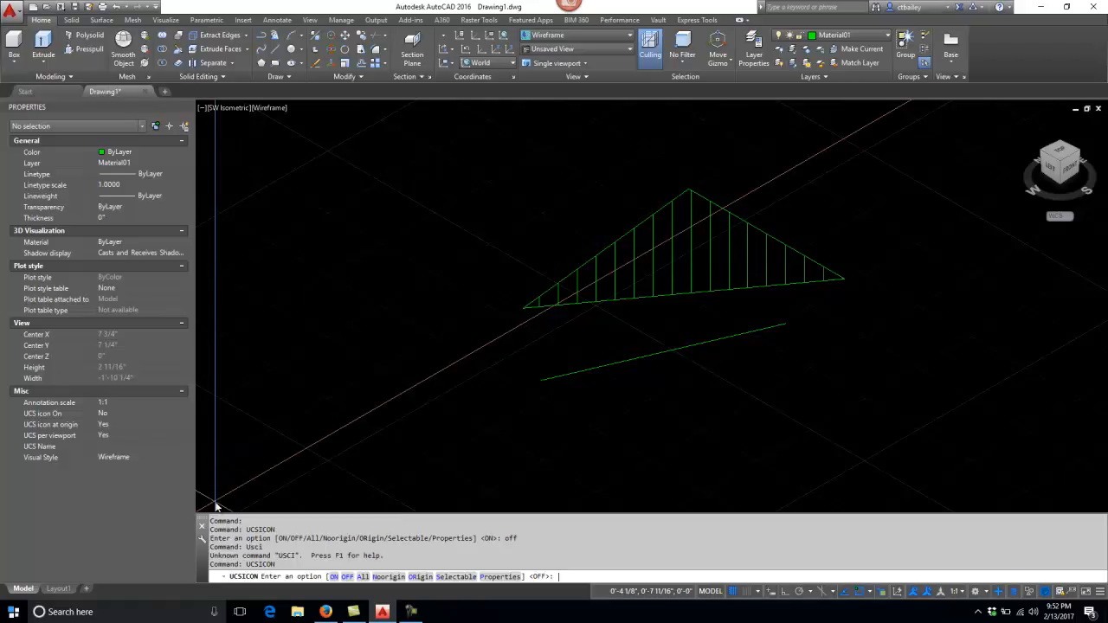
pyautogui.write('n')
pyautogui.press('Return')
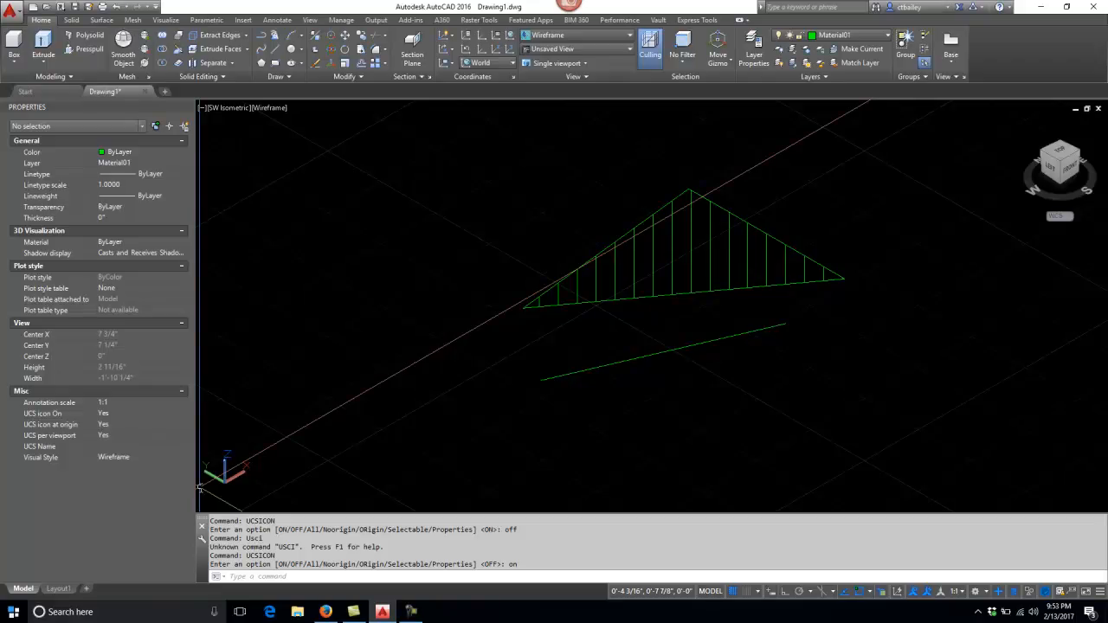
# - Draw an open five-segment polyline about 1 5/8" long inside the hatched triangle, with object snap off
pyautogui.write('PL')
pyautogui.press('Return')
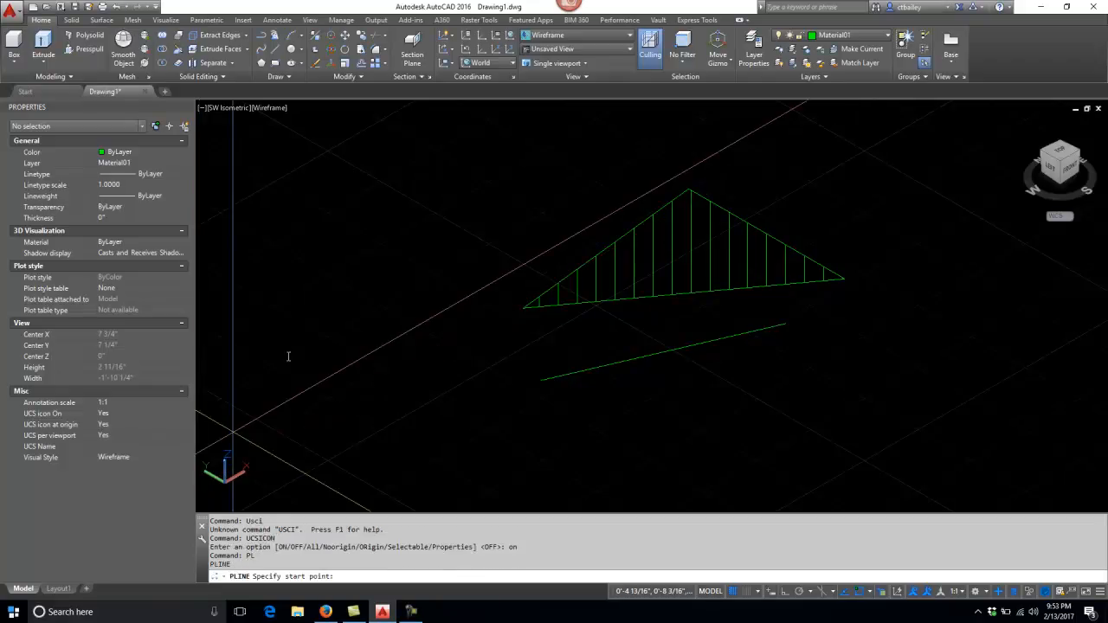
pyautogui.press('F3')
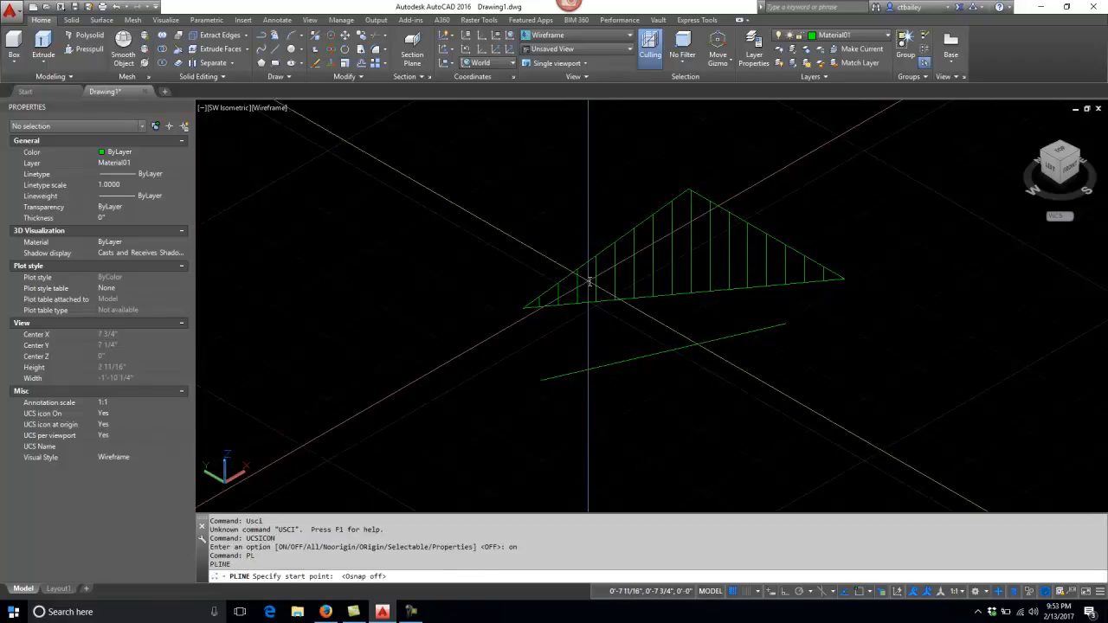
pyautogui.click(590, 280)
pyautogui.click(661, 260)
pyautogui.click(695, 276)
pyautogui.click(709, 234)
pyautogui.click(689, 224)
pyautogui.click(668, 227)
pyautogui.press('Return')
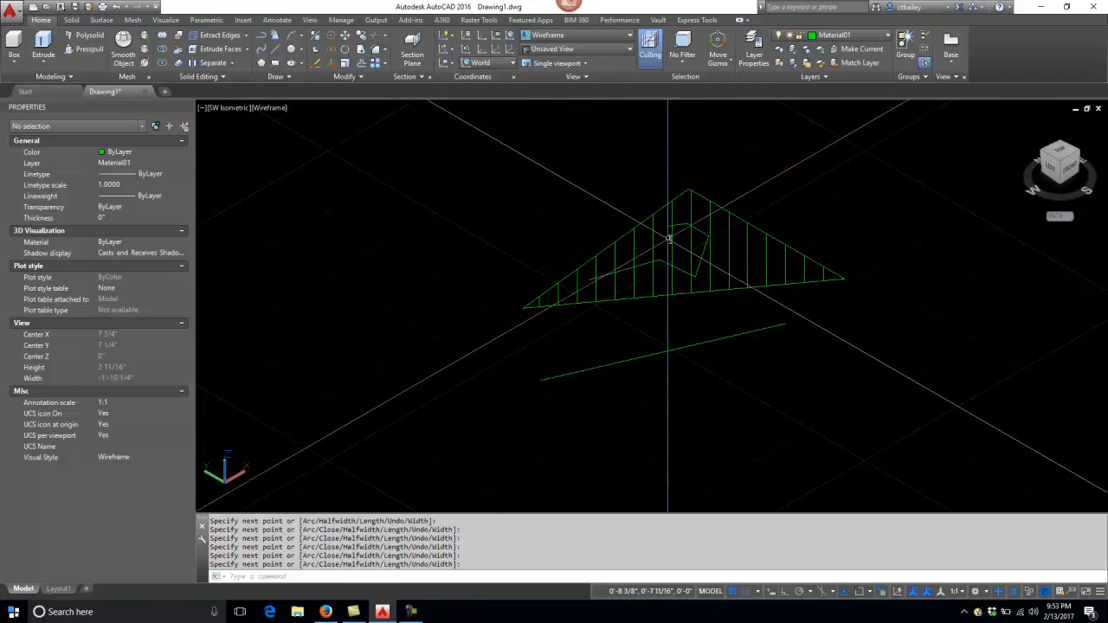
# - Orbit to a lower, more frontal view and select the open polyline inside the triangle to inspect its elevation and coordinates
pyautogui.write('orbit')
pyautogui.press('Return')
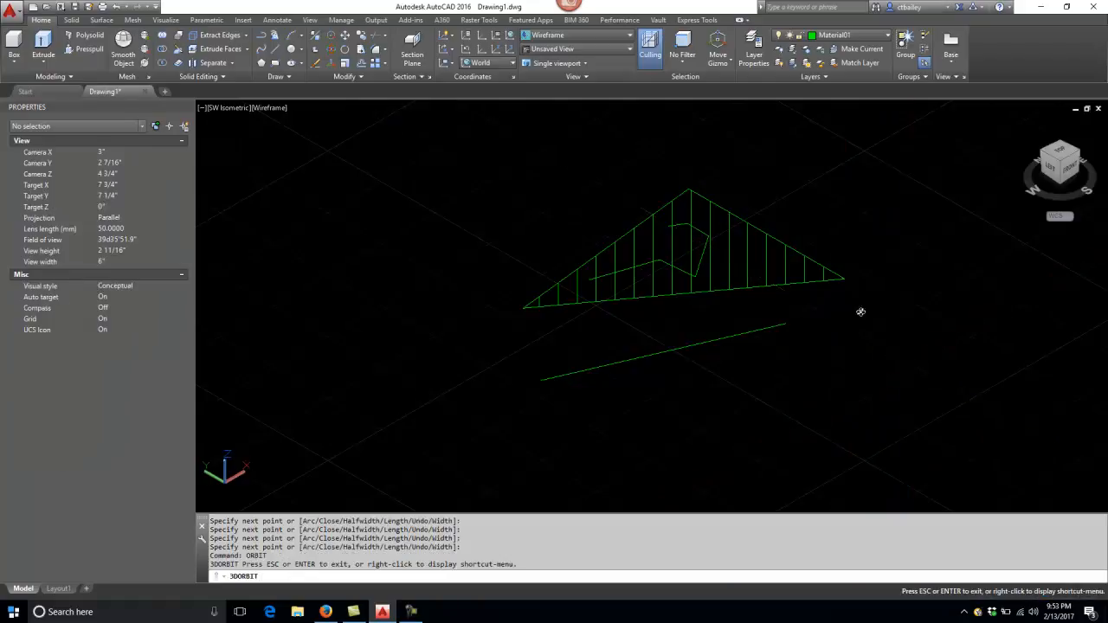
pyautogui.moveTo(677, 324); pyautogui.dragTo(634, 307)
pyautogui.rightClick(634, 308)
pyautogui.click(662, 319)
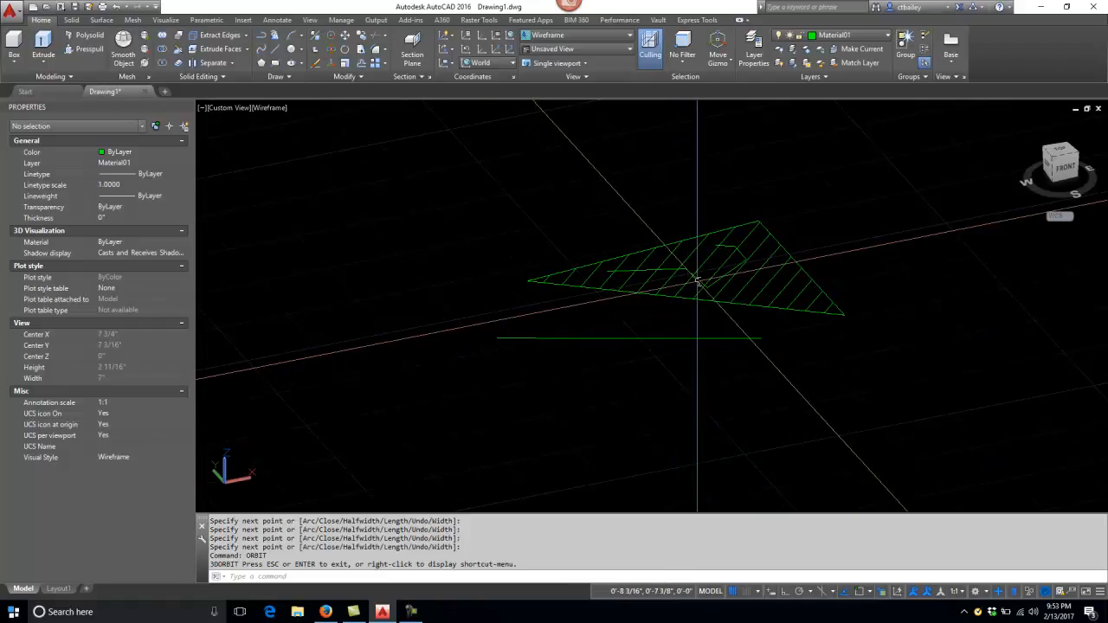
pyautogui.click(699, 284)
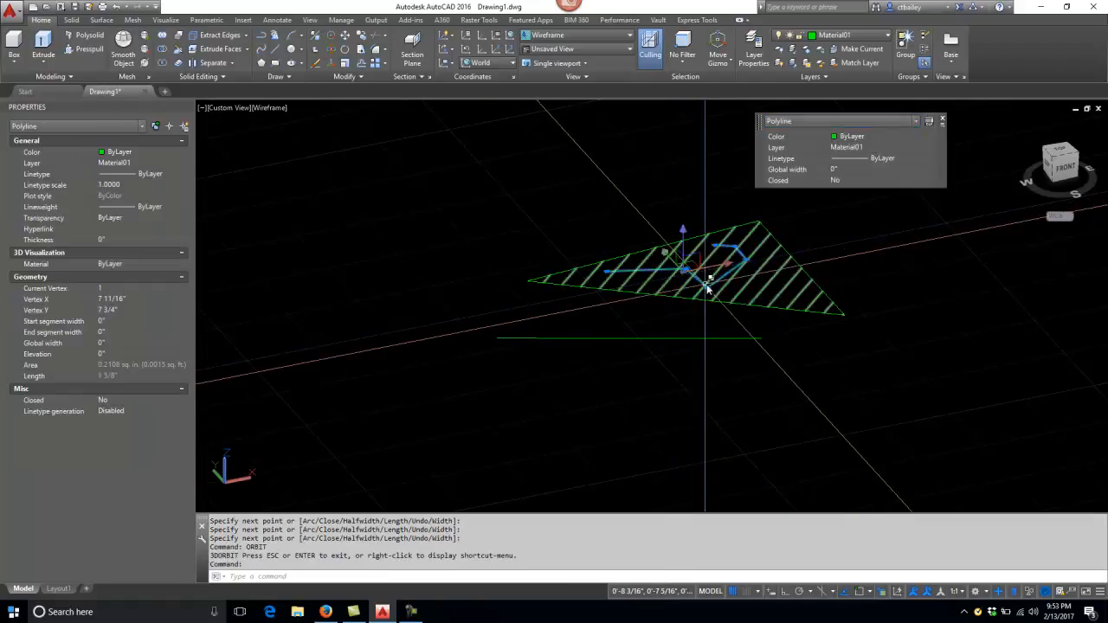
pyautogui.moveTo(708, 291)
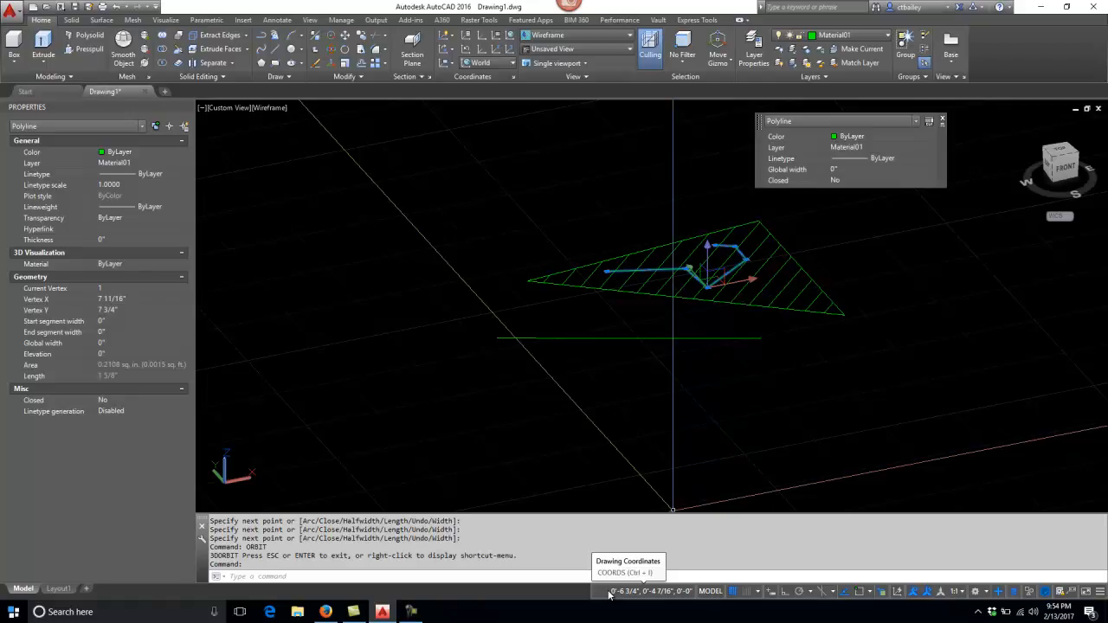
# - Close and reopen the Properties palette, and switch Ortho mode on and back off
pyautogui.hotkey('ctrl', '1')
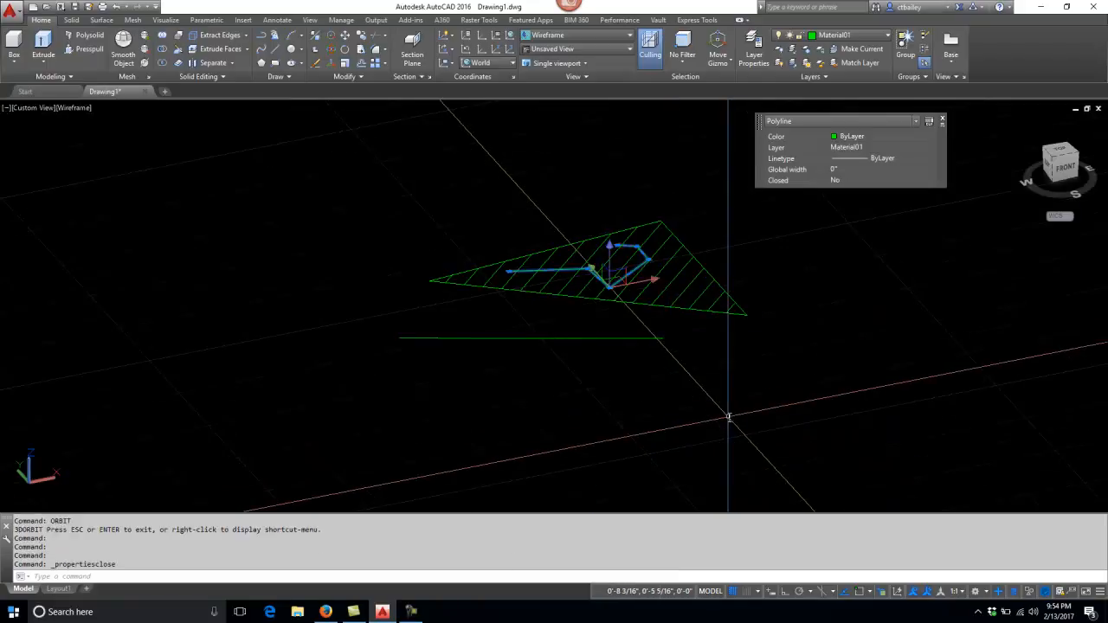
pyautogui.hotkey('ctrl', '1')
pyautogui.press('F8')
pyautogui.press('F8')
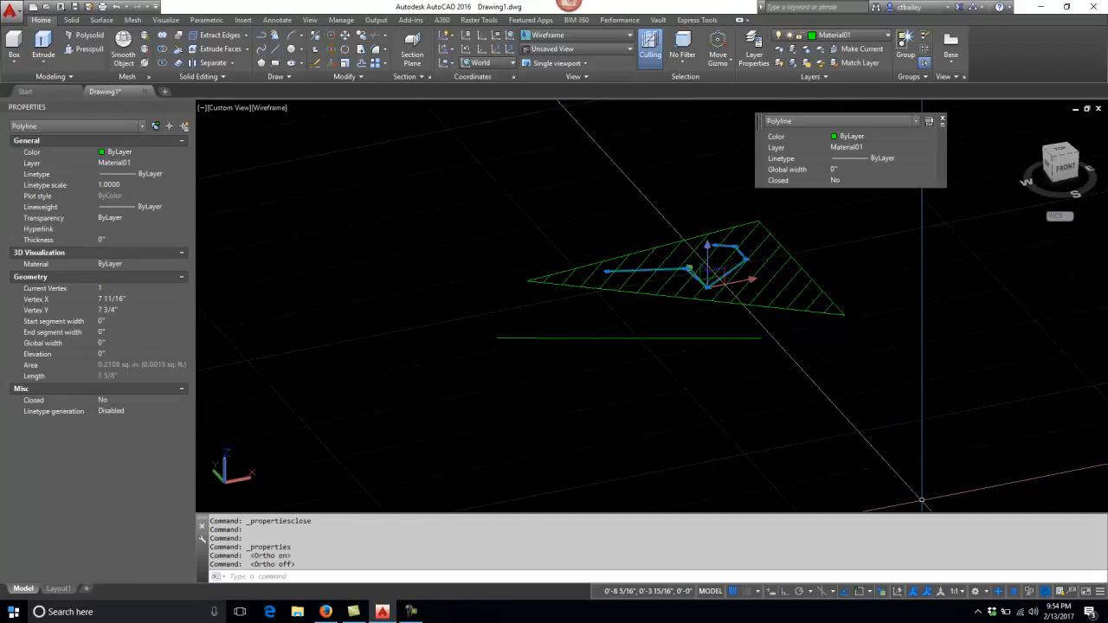
# - Hide and restore the Coordinates readout on the status bar through its customization list
pyautogui.click(1100, 593)
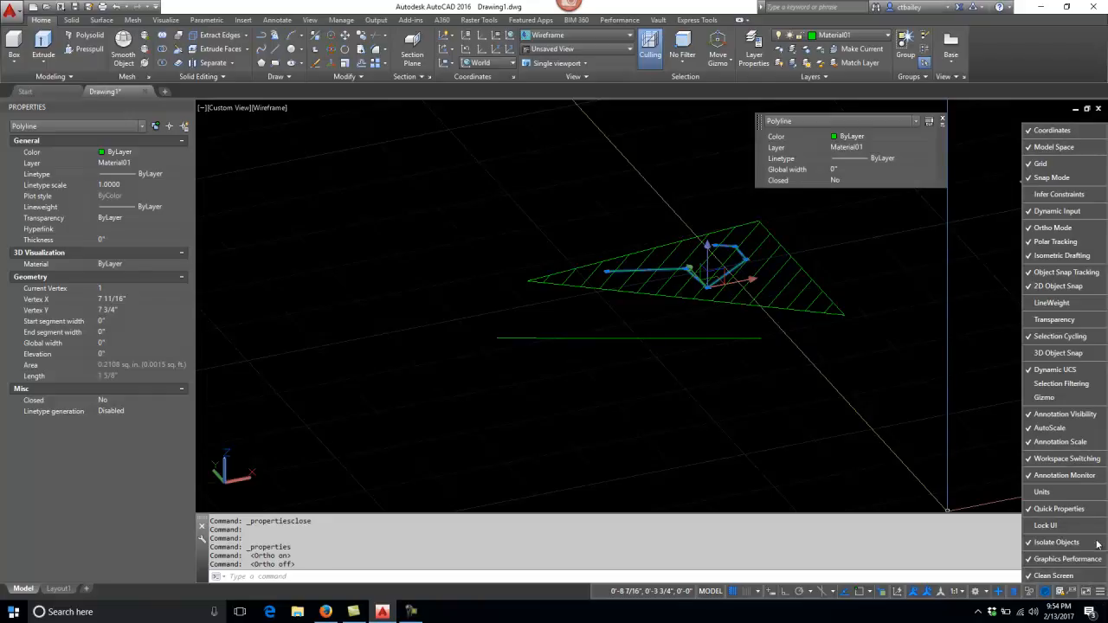
pyautogui.click(1049, 131)
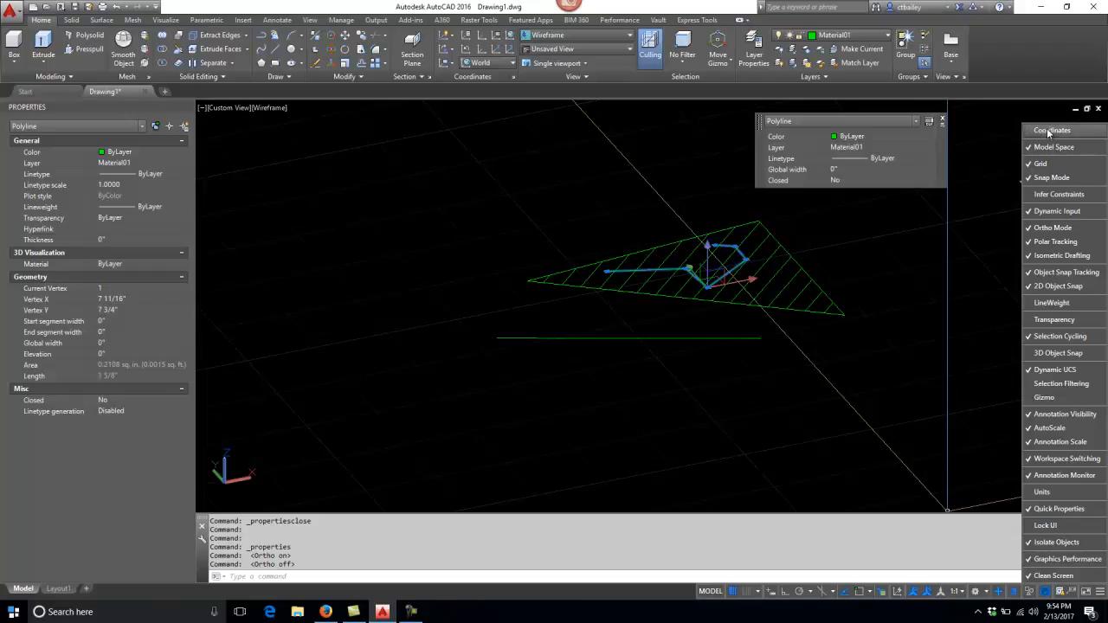
pyautogui.click(1050, 137)
pyautogui.click(1049, 132)
pyautogui.click(1049, 132)
pyautogui.click(907, 375)
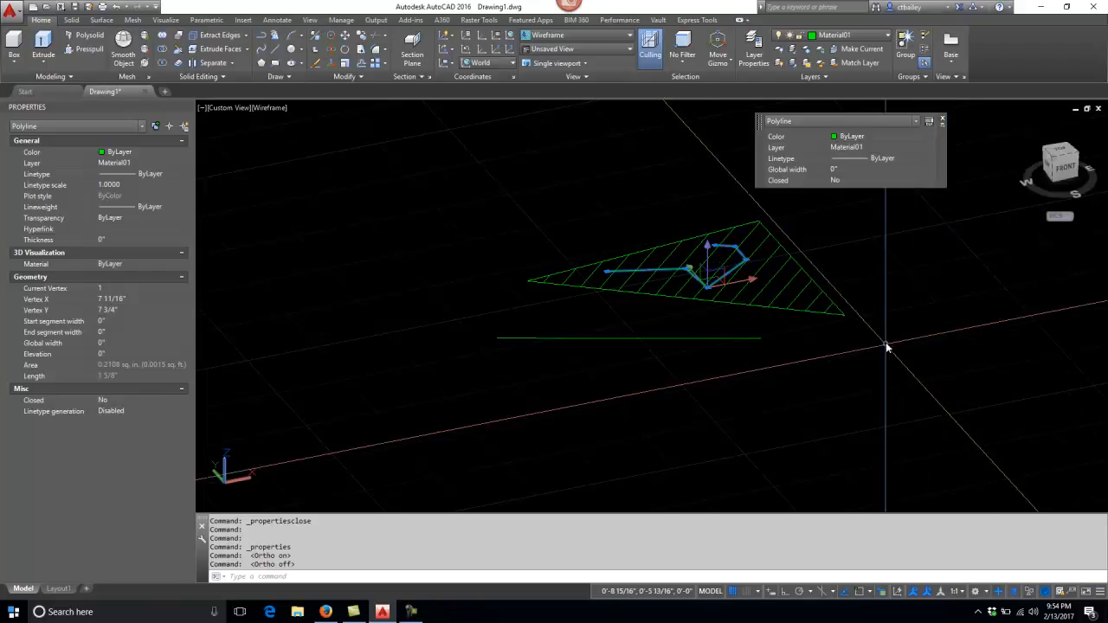
# - Clear the selection of the open polyline inside the hatched triangle
pyautogui.click(889, 360)
pyautogui.press('Escape')
pyautogui.press('Escape')
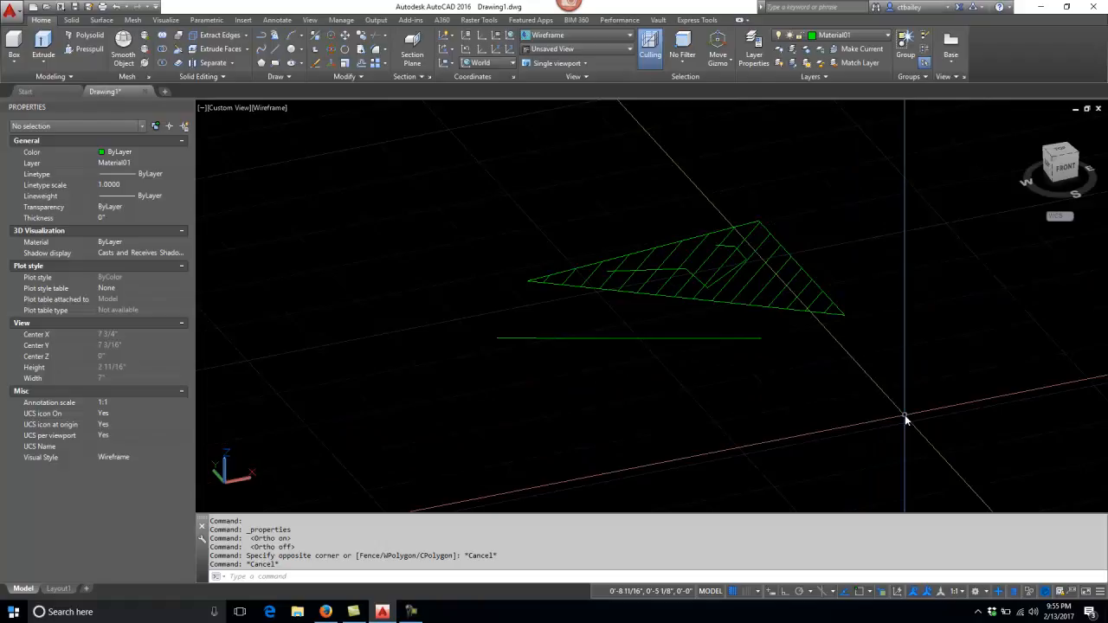
# - Toggle Dynamic UCS on and off several times while watching the command line, finishing with it off
pyautogui.press('F6')
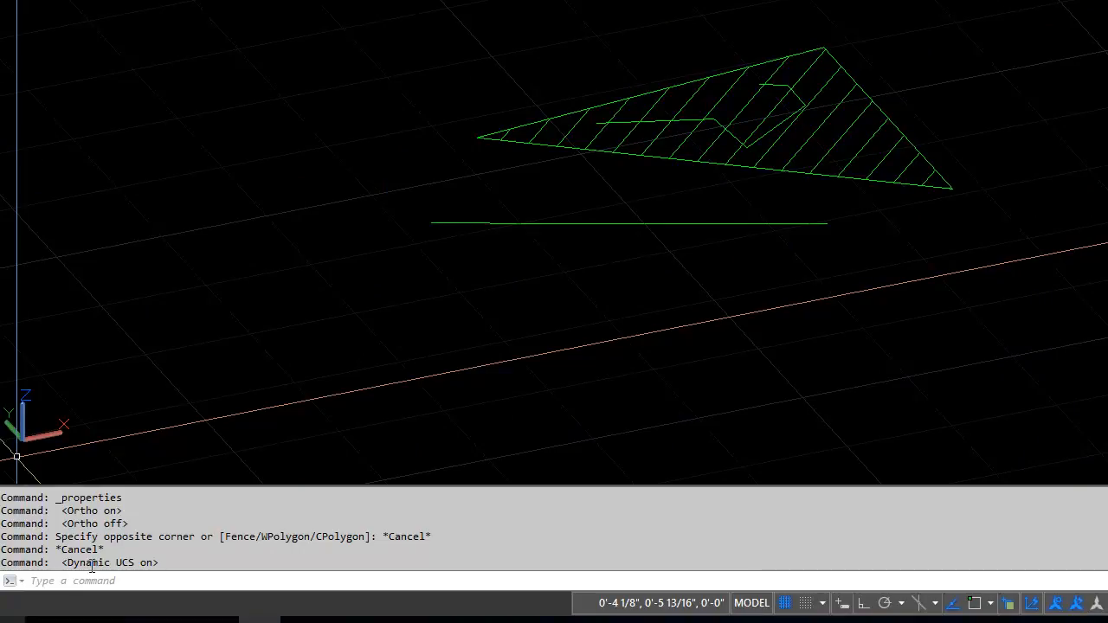
pyautogui.press('F6')
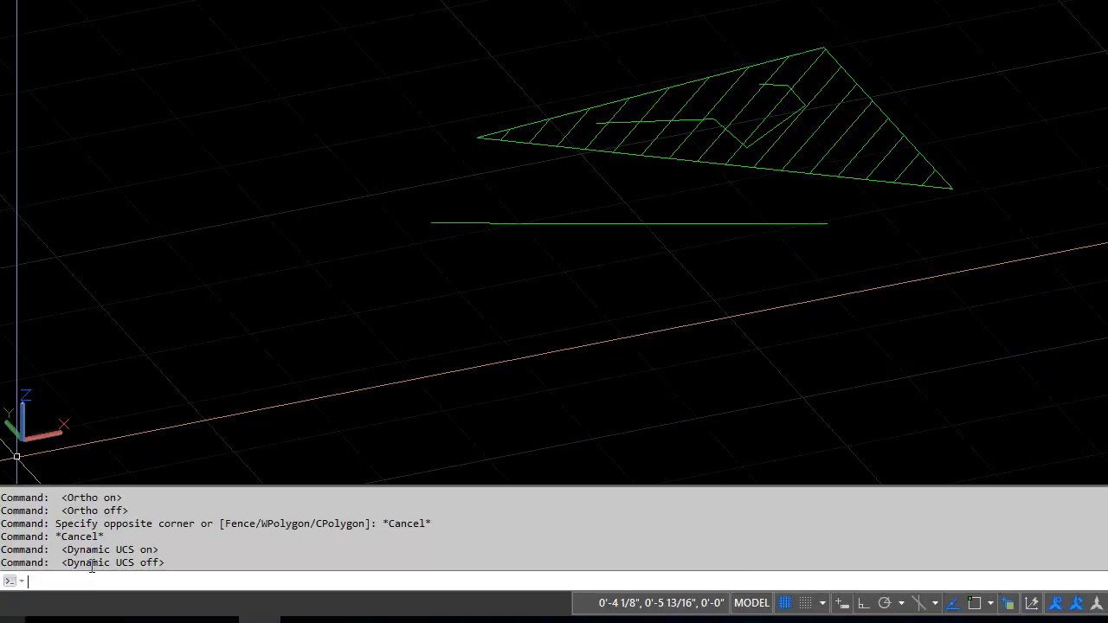
pyautogui.press('F6')
pyautogui.press('F6')
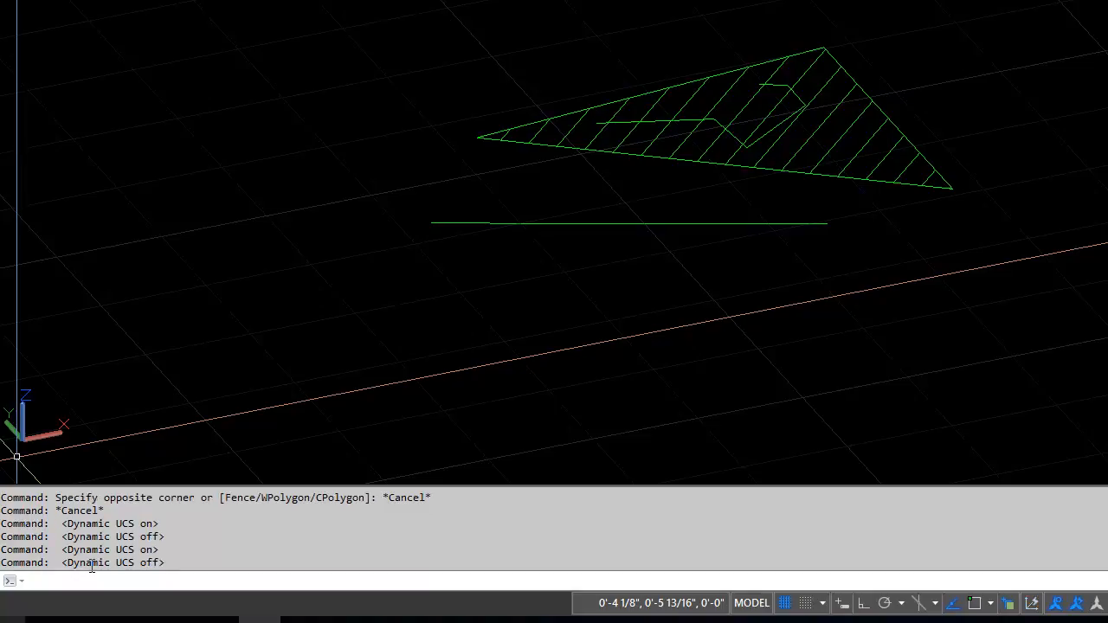
pyautogui.press('F6')
pyautogui.press('F6')
pyautogui.press('F6')
pyautogui.press('F6')
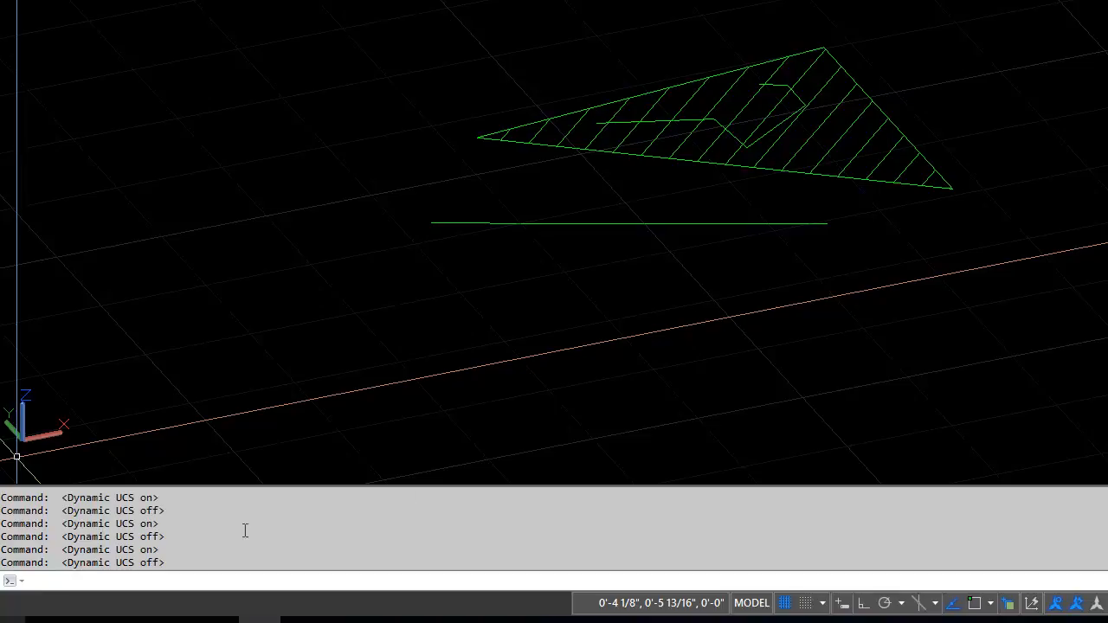
# - Toggle Dynamic UCS repeatedly with its status bar control, finishing with it on
pyautogui.click(1032, 606)
pyautogui.click(1033, 606)
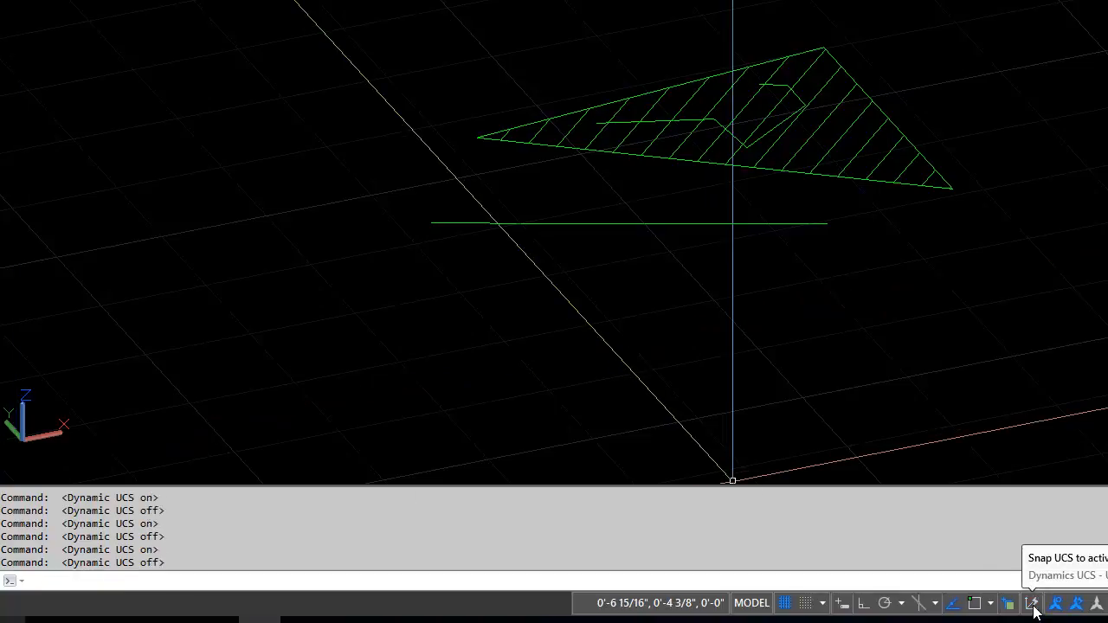
pyautogui.click(1033, 606)
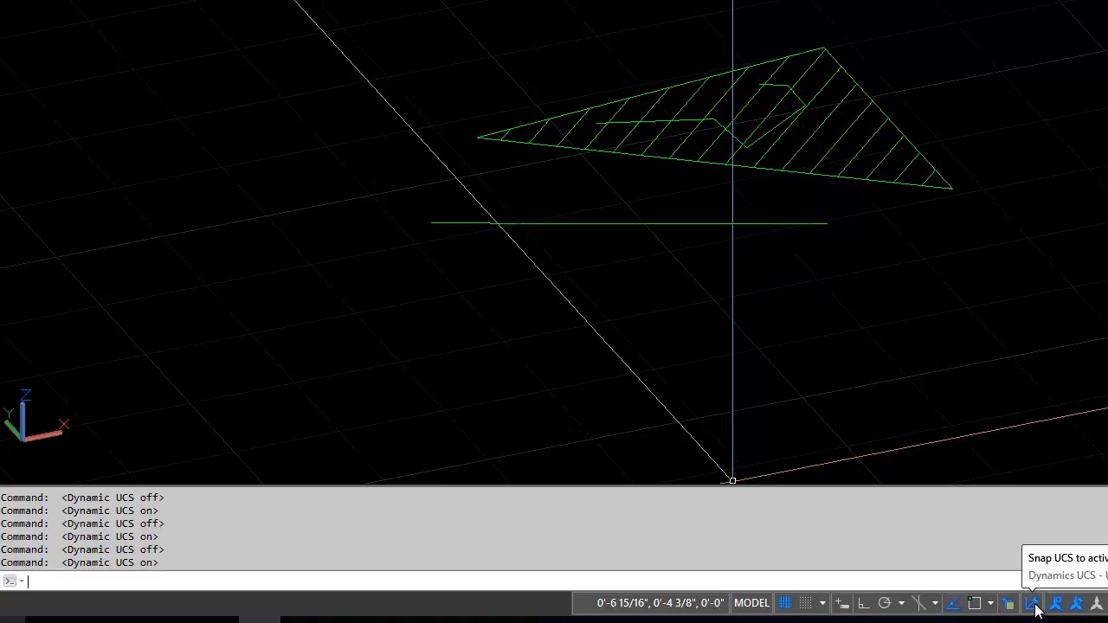
pyautogui.click(1034, 605)
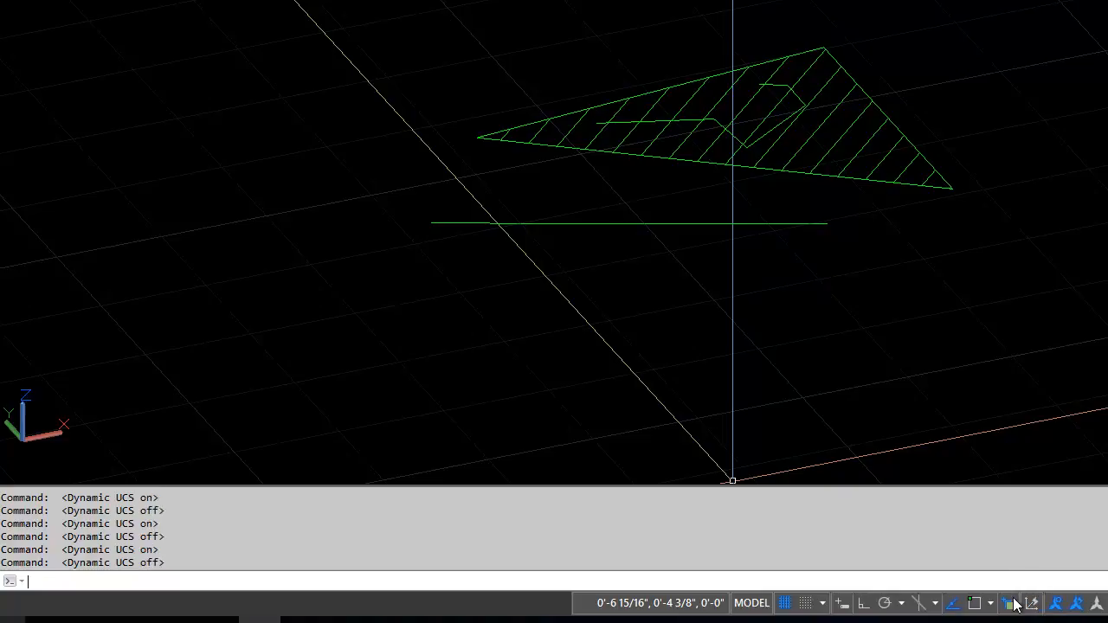
pyautogui.click(1032, 606)
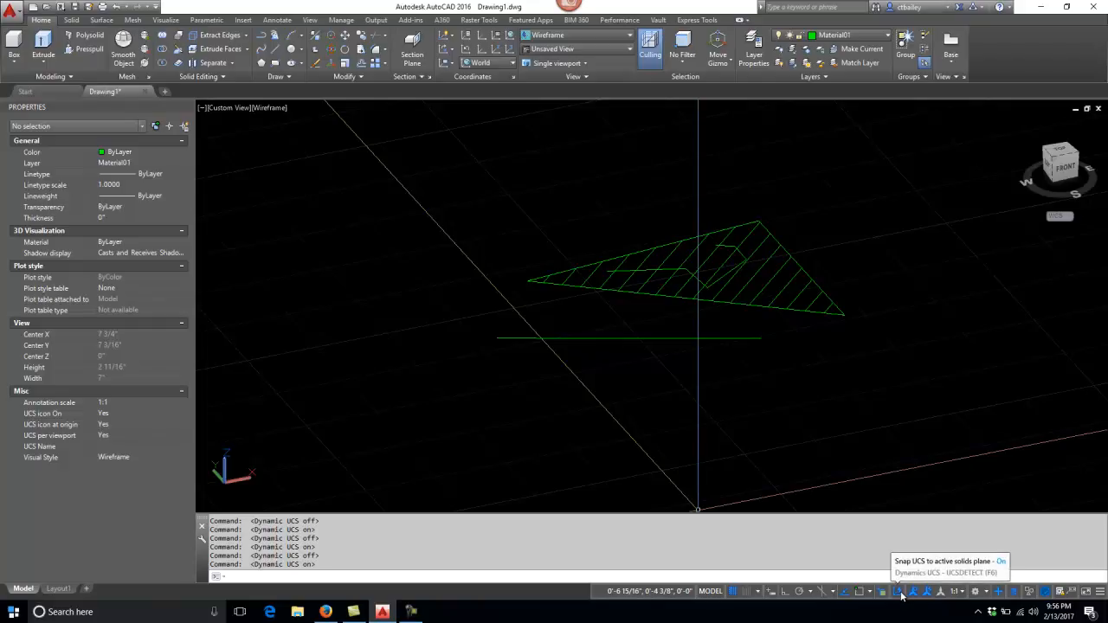
# - Hide and restore the Dynamic UCS control in the status bar customization list, and leave Dynamic UCS off
pyautogui.click(1100, 591)
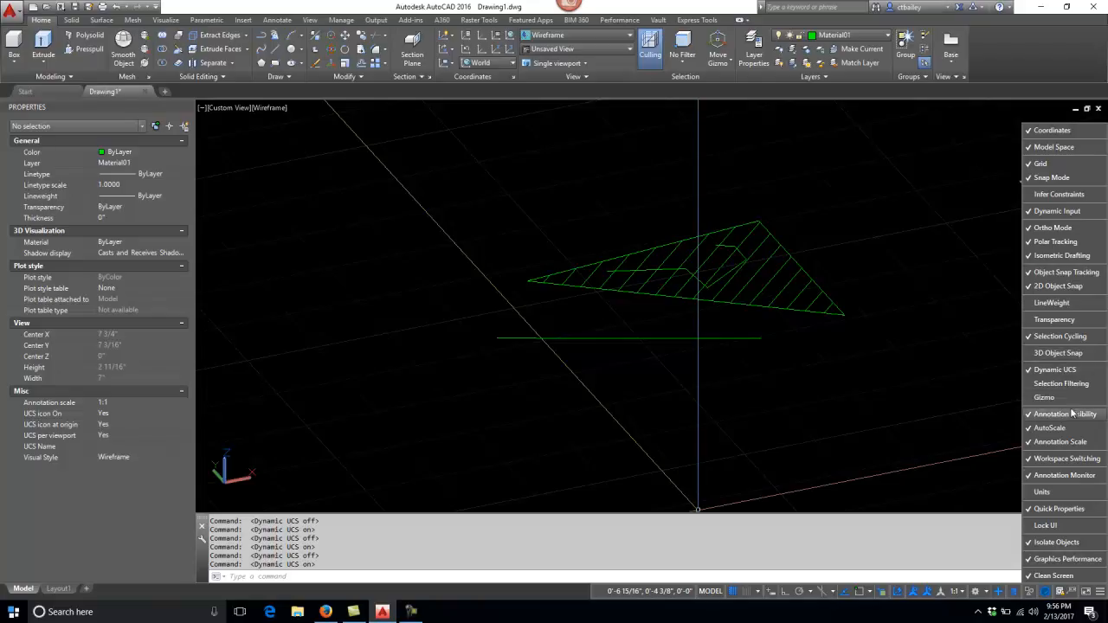
pyautogui.click(1071, 372)
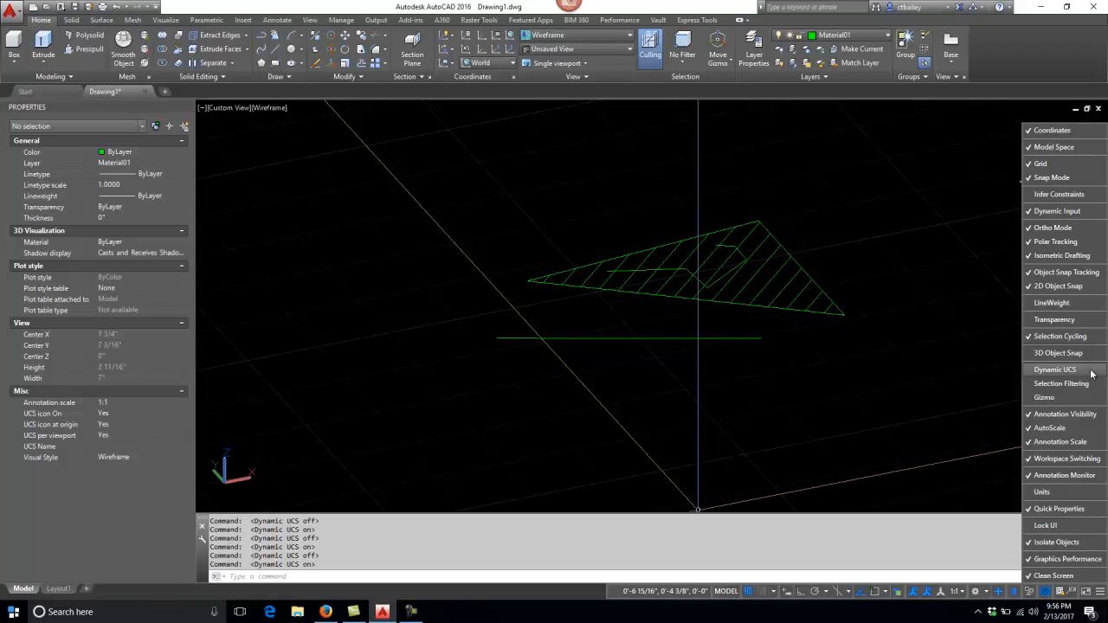
pyautogui.click(1057, 372)
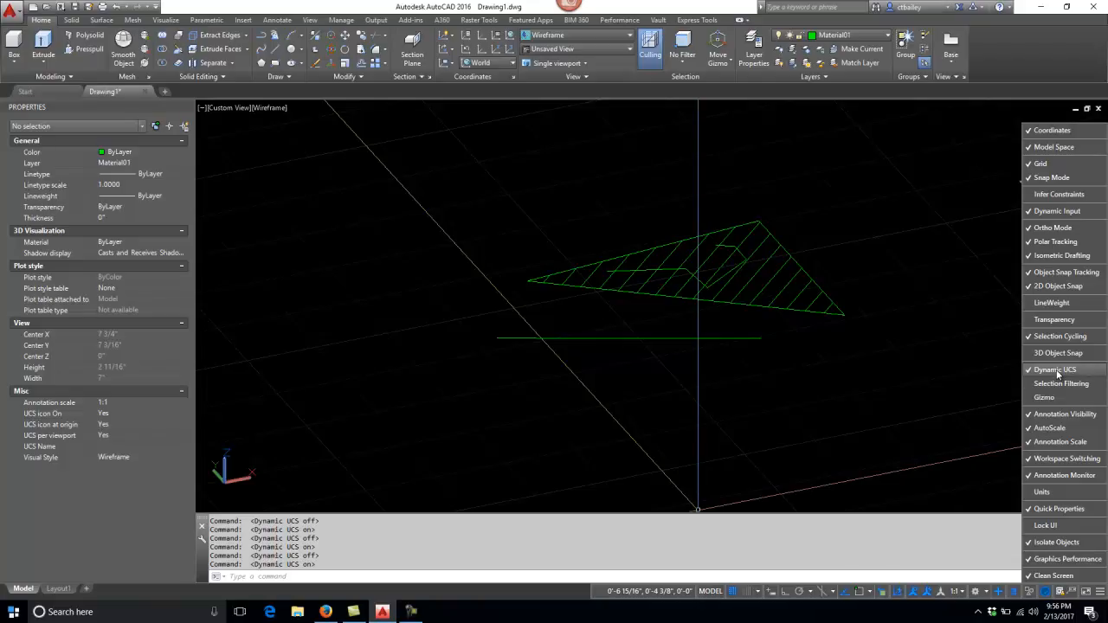
pyautogui.click(1057, 372)
pyautogui.click(1057, 372)
pyautogui.click(1056, 372)
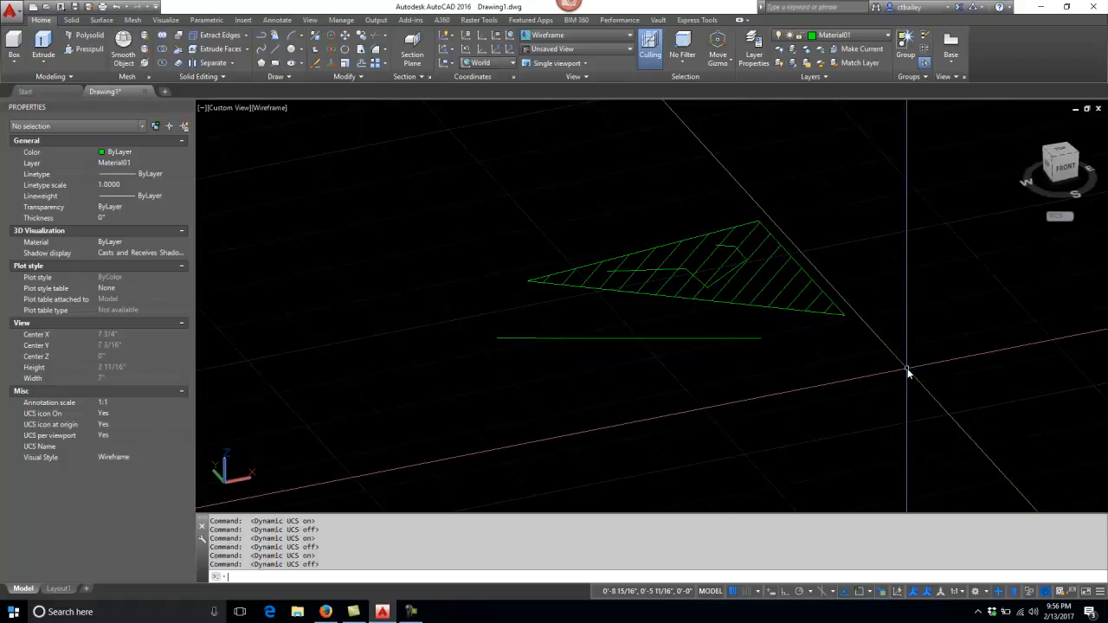
# - Remove the Dynamic UCS control from the status bar, and switch Dynamic UCS on and off without it
pyautogui.click(1100, 596)
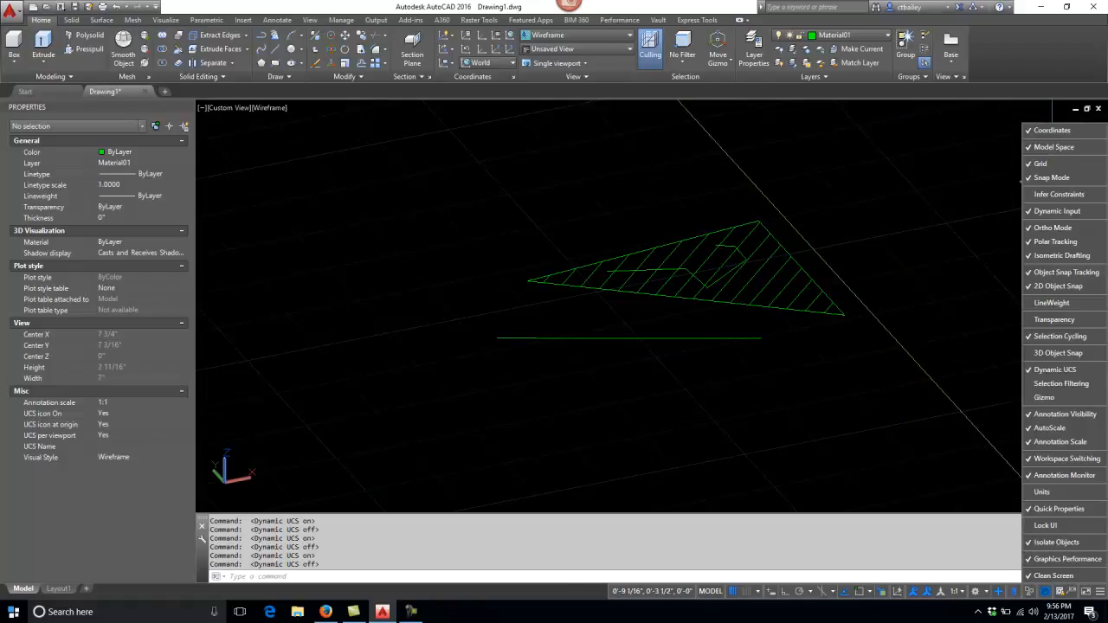
pyautogui.click(1064, 371)
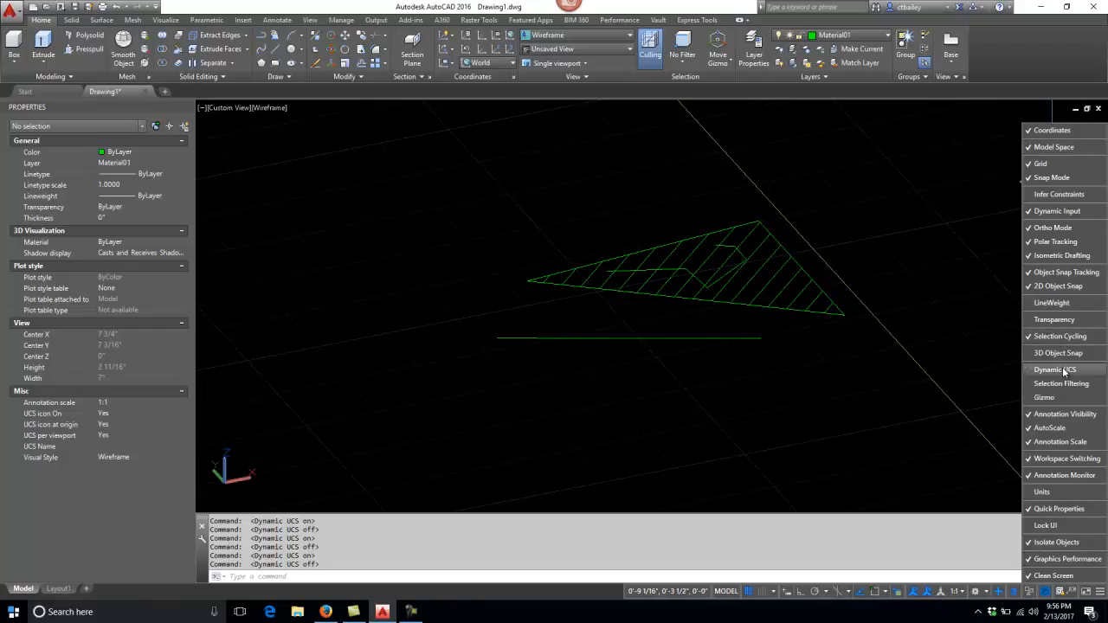
pyautogui.click(819, 439)
pyautogui.click(816, 435)
pyautogui.click(887, 418)
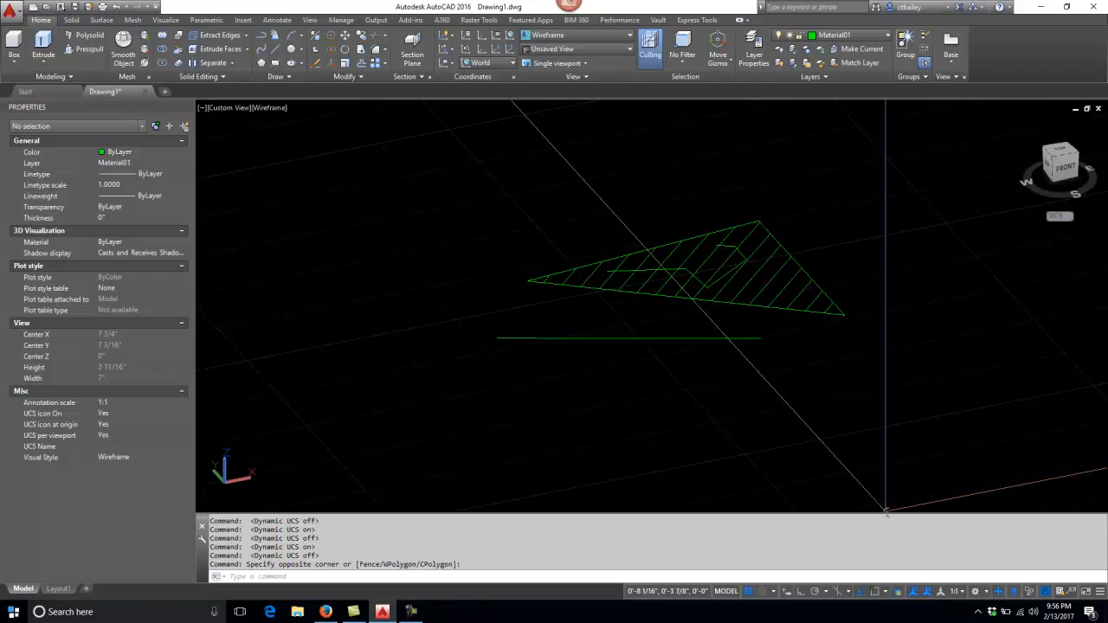
pyautogui.press('F6')
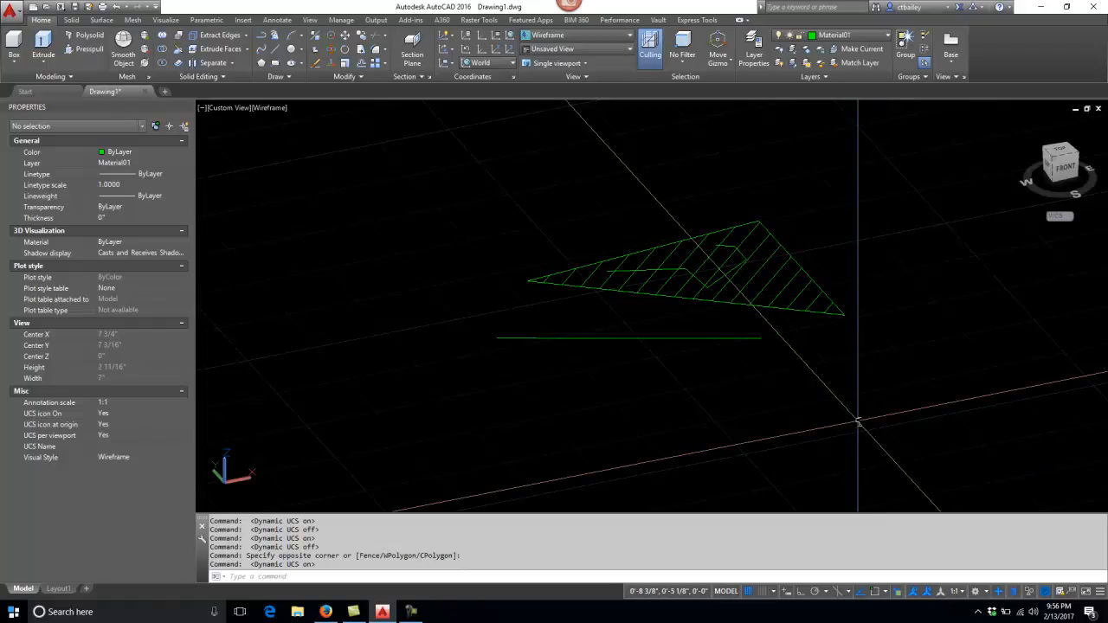
pyautogui.press('F6')
# - Show the Dynamic UCS control on the status bar again and close the customization list
pyautogui.click(1099, 595)
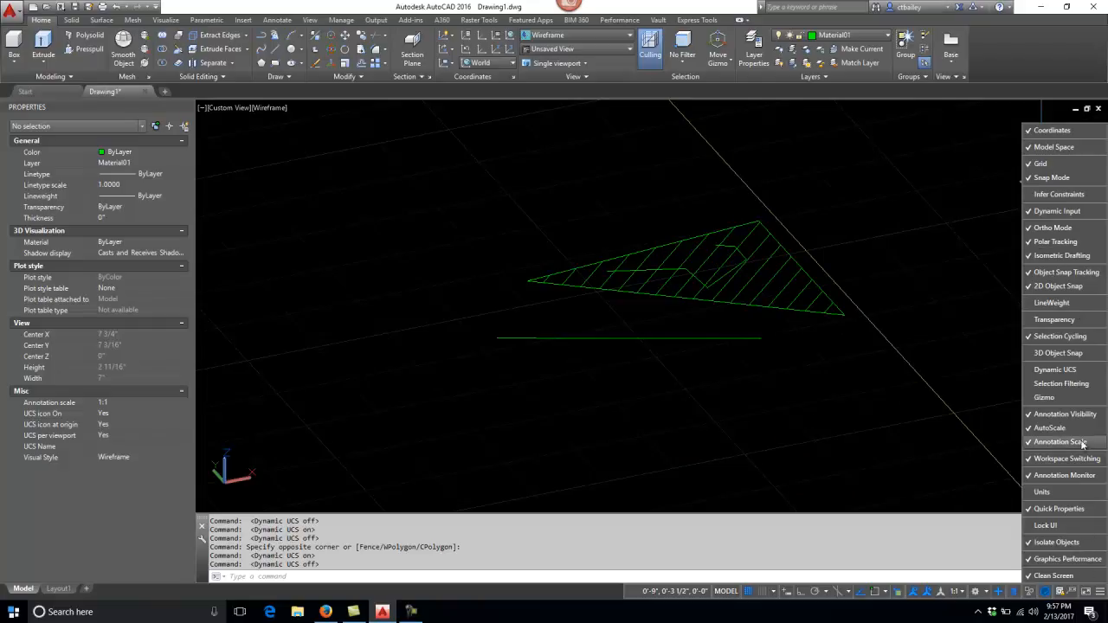
pyautogui.click(1063, 373)
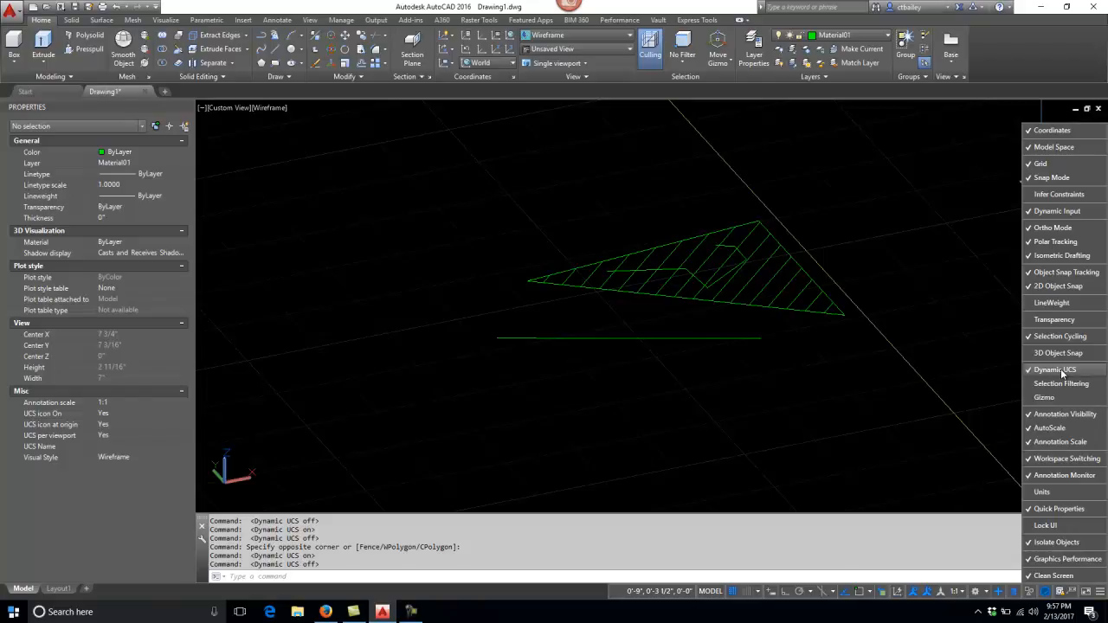
pyautogui.click(858, 433)
pyautogui.click(862, 473)
pyautogui.click(865, 485)
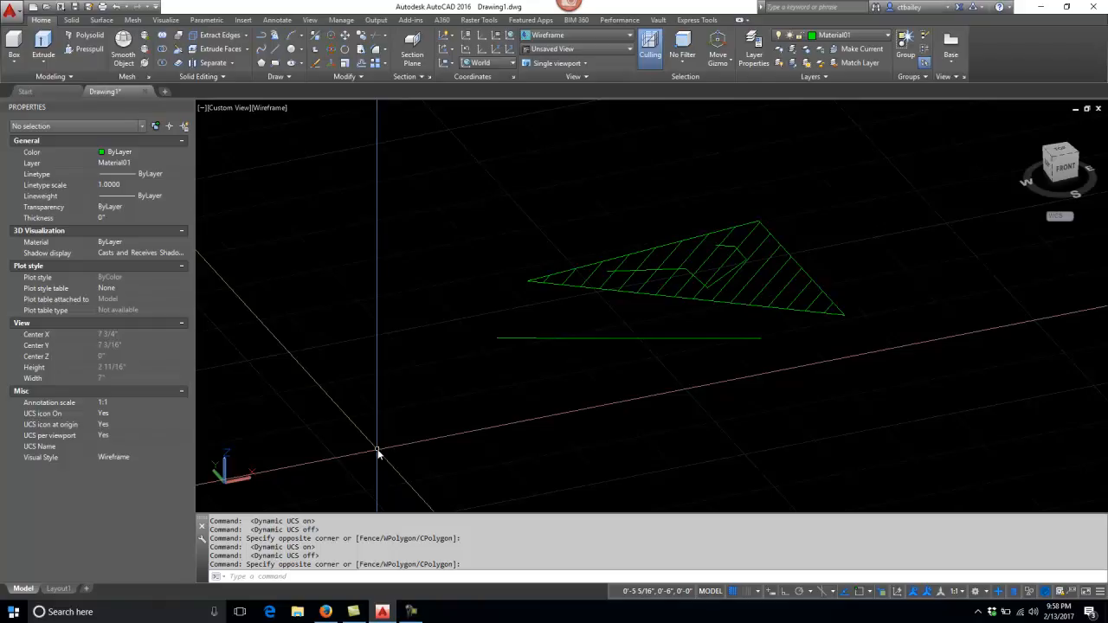
# - Draw a 2" cube behind and to the left of the hatched triangle using the Box command's Cube option, with Ortho on
pyautogui.click(23, 41)
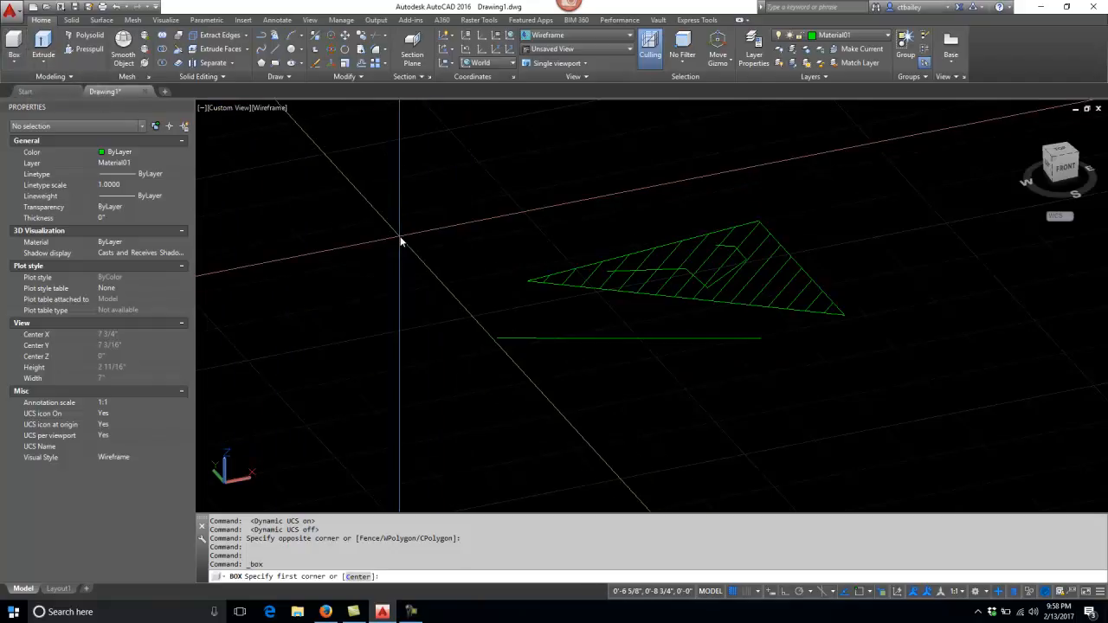
pyautogui.click(376, 277)
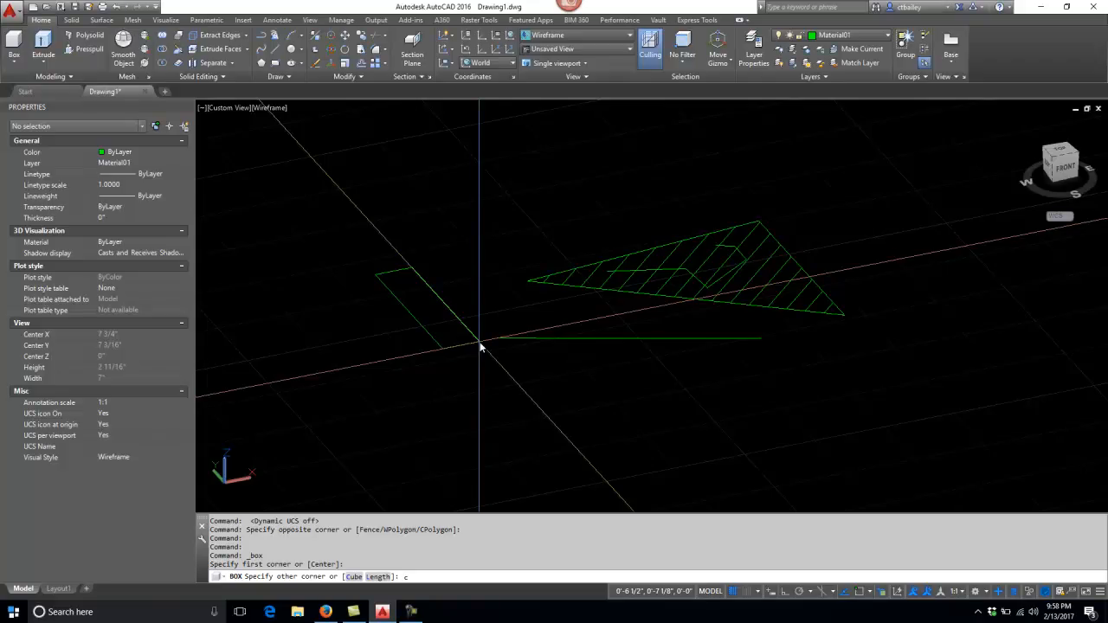
pyautogui.press('Return')
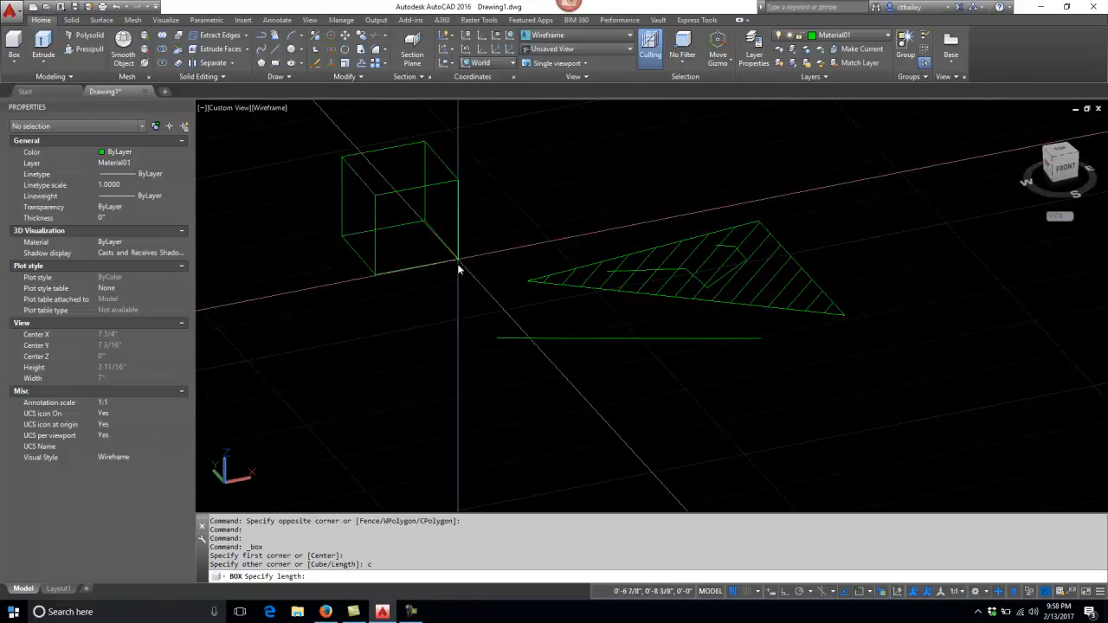
pyautogui.scroll(-5, 424, 322)
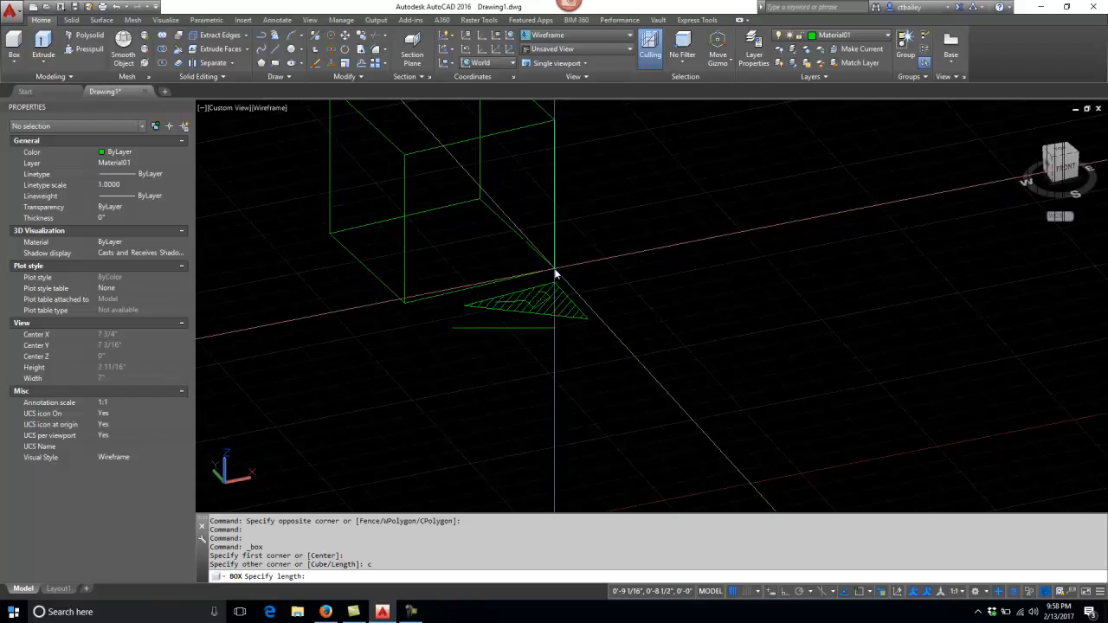
pyautogui.press('F8')
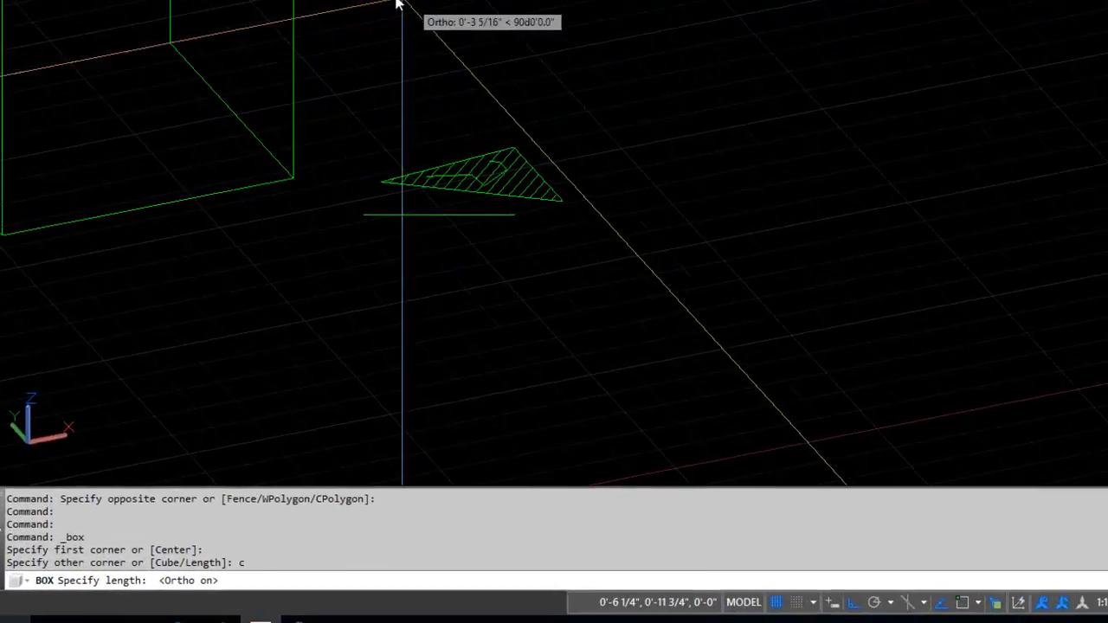
pyautogui.write('2')
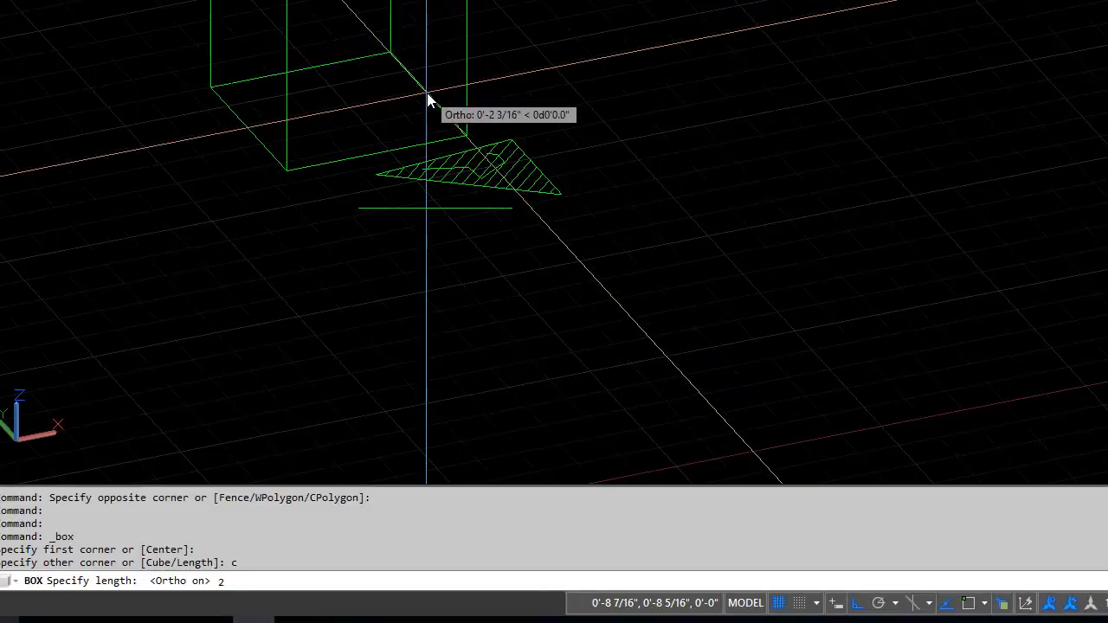
pyautogui.press('Return')
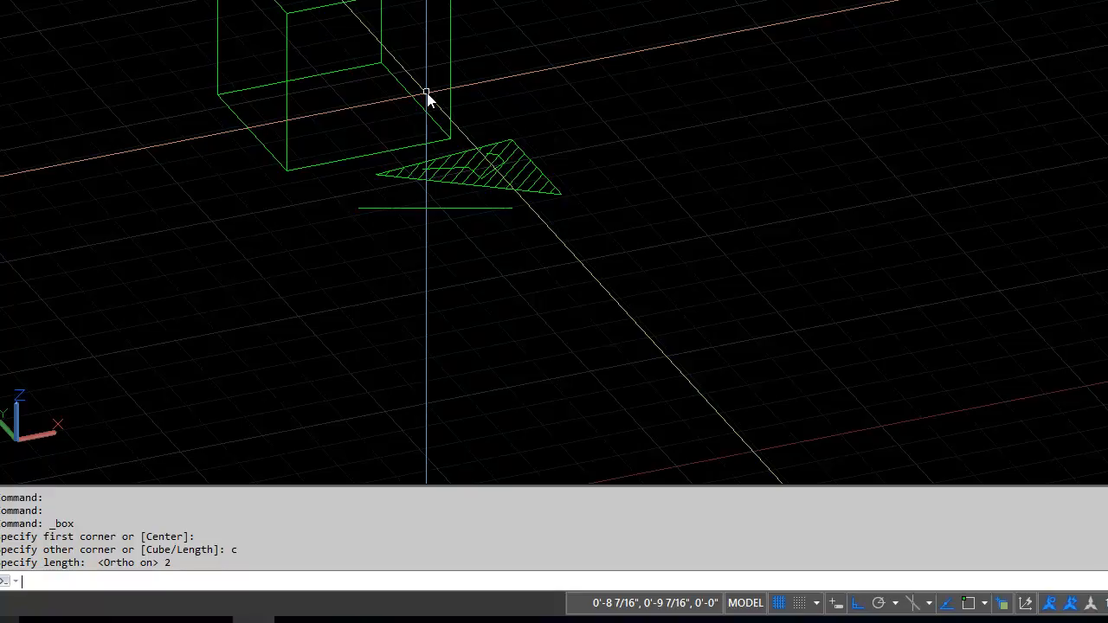
# - Turn object snap on and measure the length of the cube's top front edge with the Dist command
pyautogui.write('d')
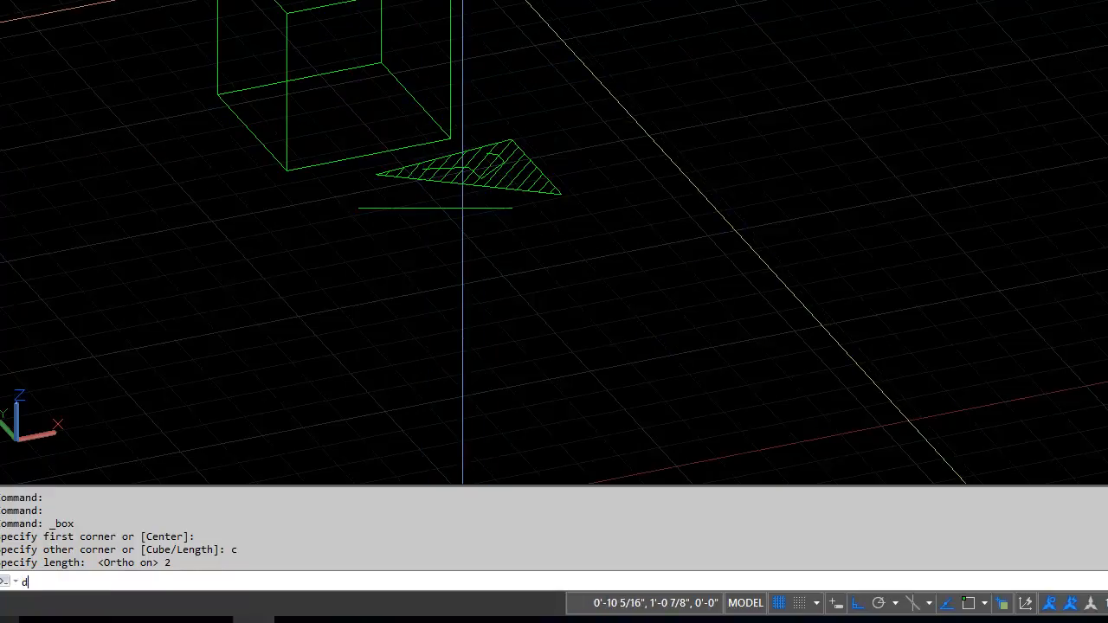
pyautogui.write('ist')
pyautogui.press('Return')
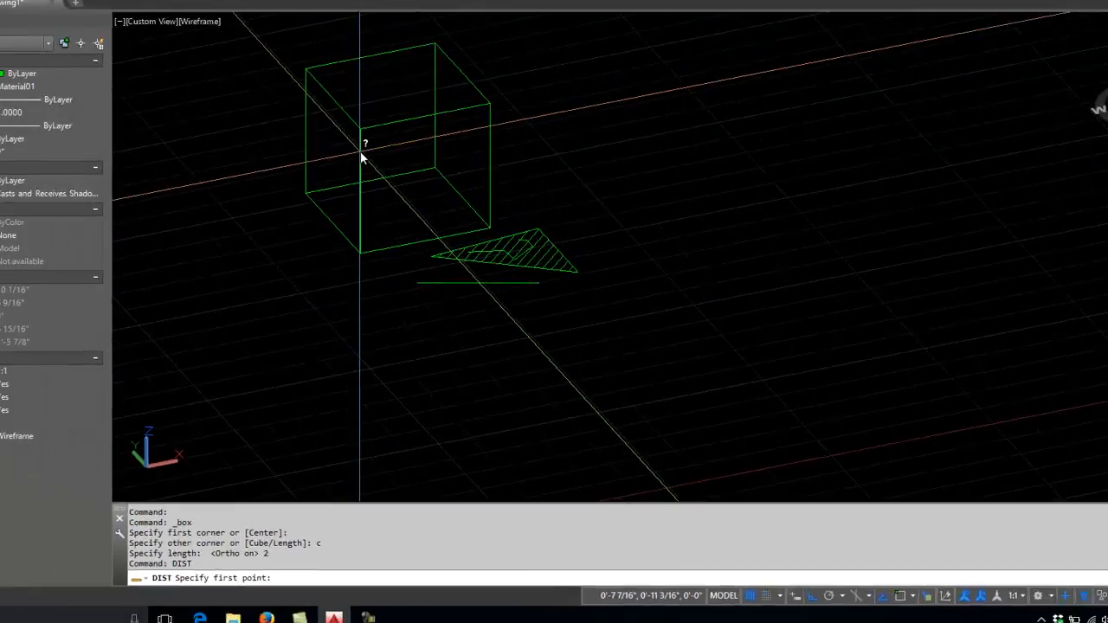
pyautogui.press('F3')
pyautogui.click(361, 130)
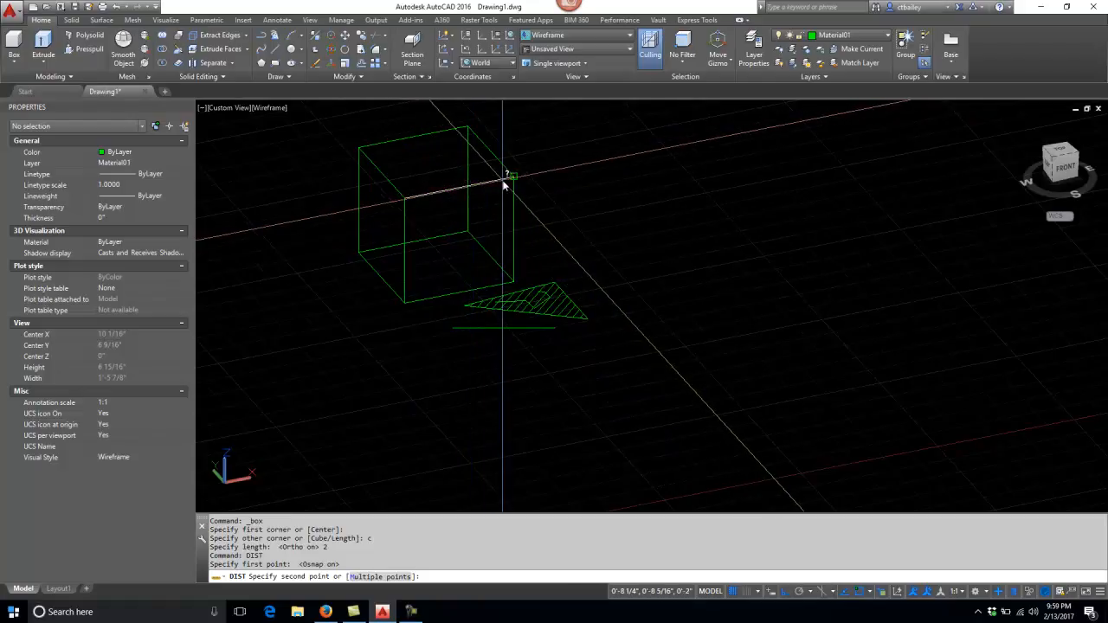
pyautogui.click(502, 182)
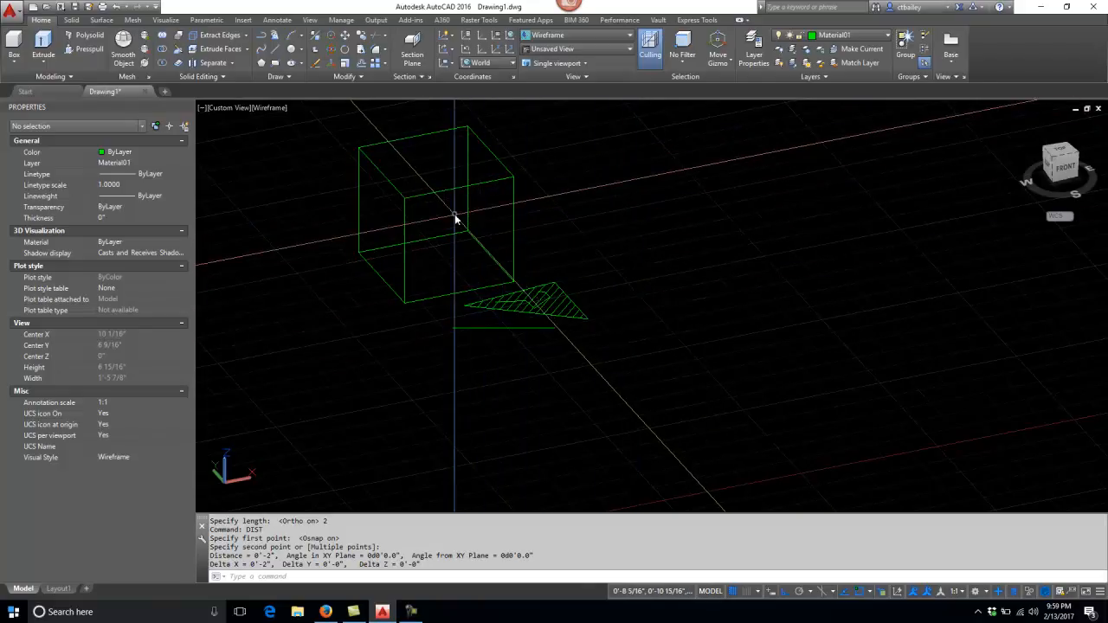
# - Switch the visual style to 2D Wireframe and back to Wireframe to compare how the UCS icon is displayed
pyautogui.click(269, 109)
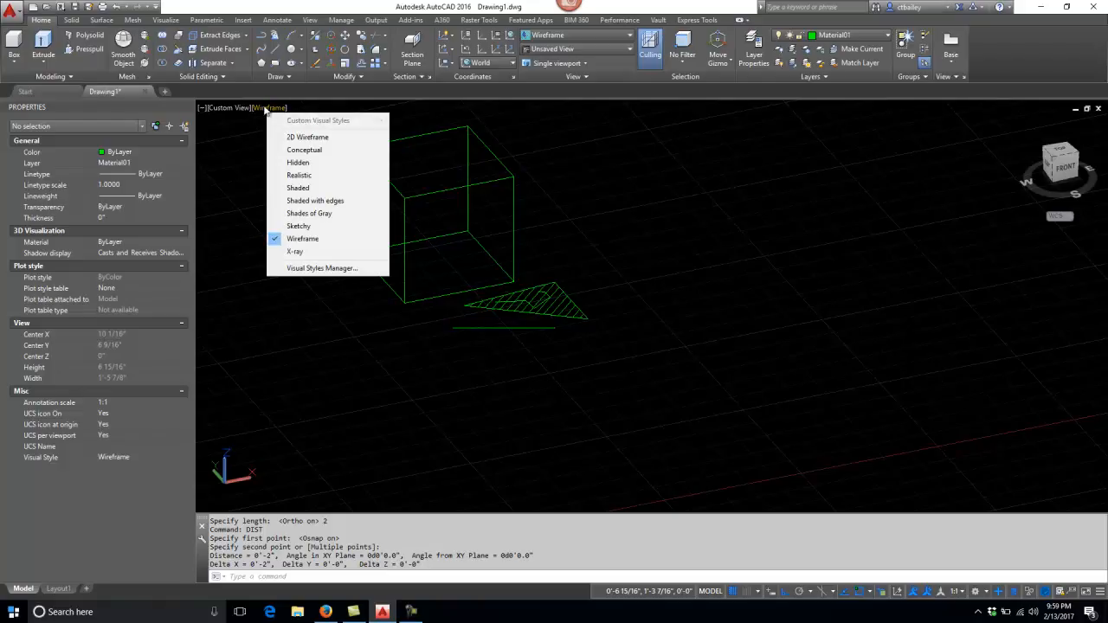
pyautogui.click(305, 139)
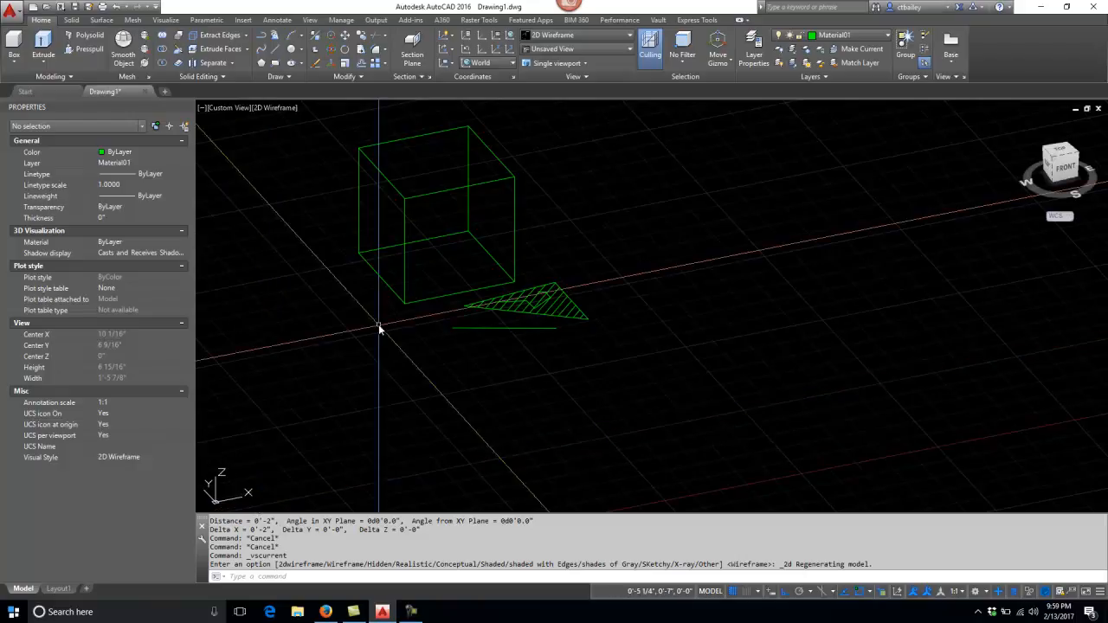
pyautogui.click(274, 109)
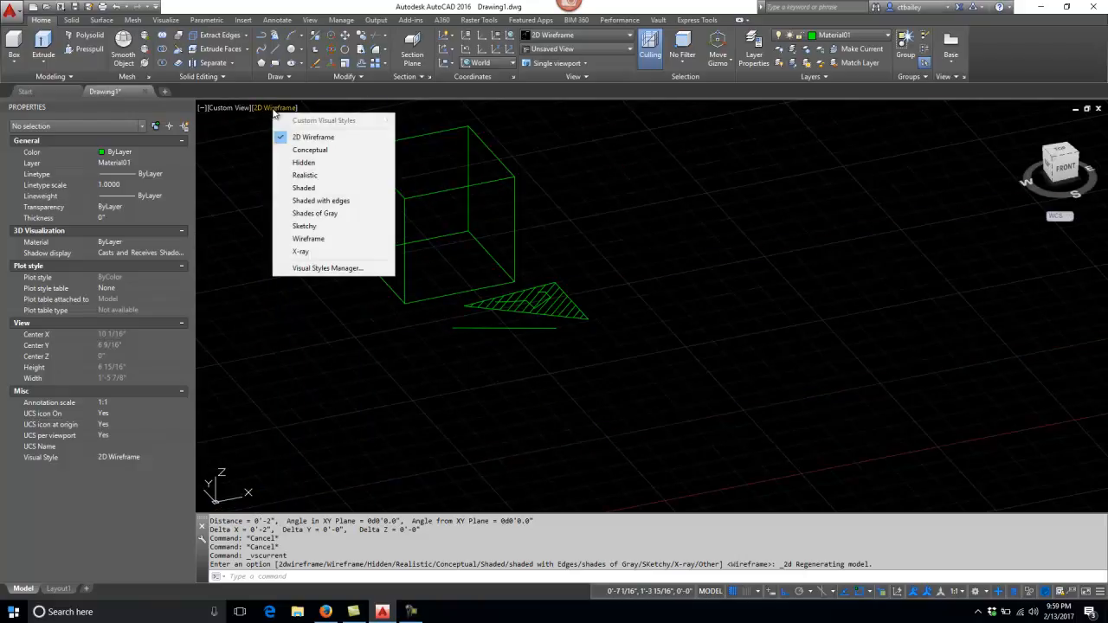
pyautogui.click(313, 239)
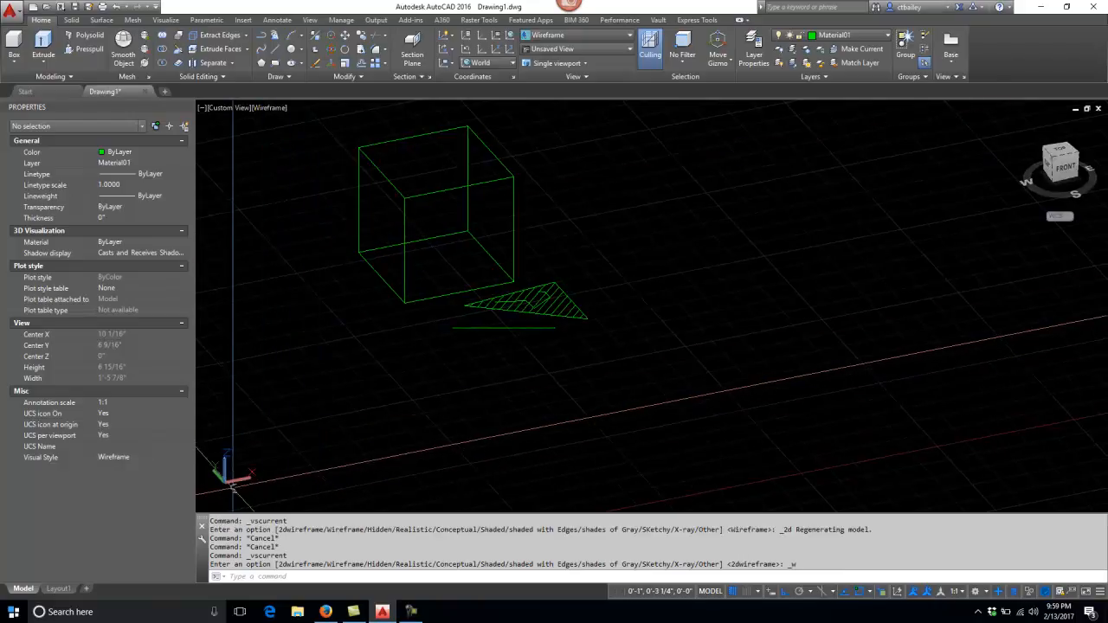
pyautogui.scroll(1, 223, 483)
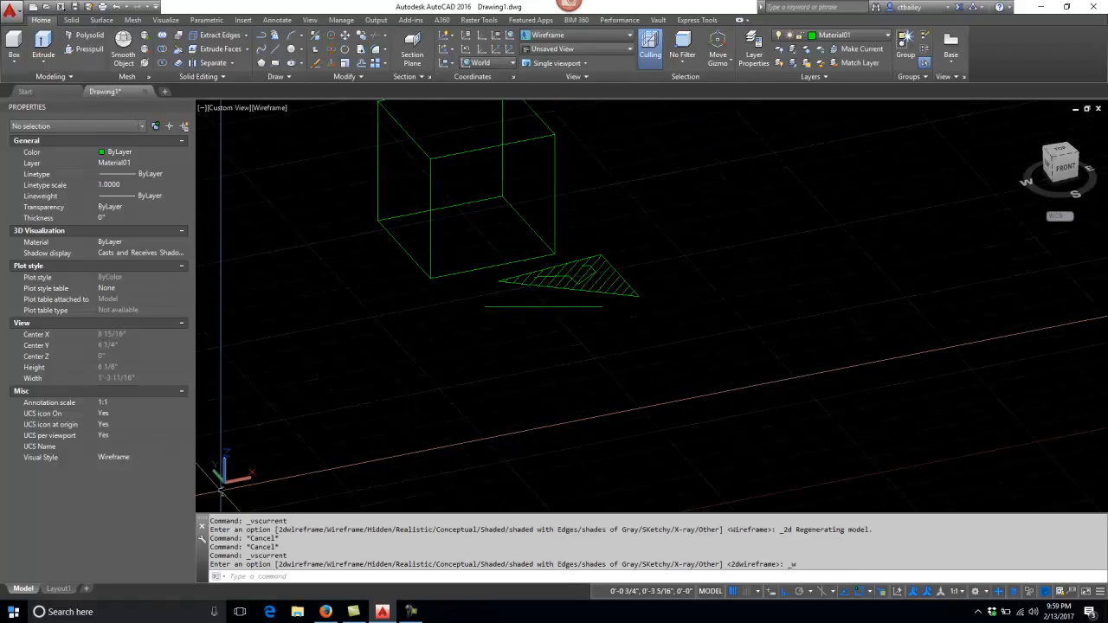
pyautogui.scroll(-2, 283, 477)
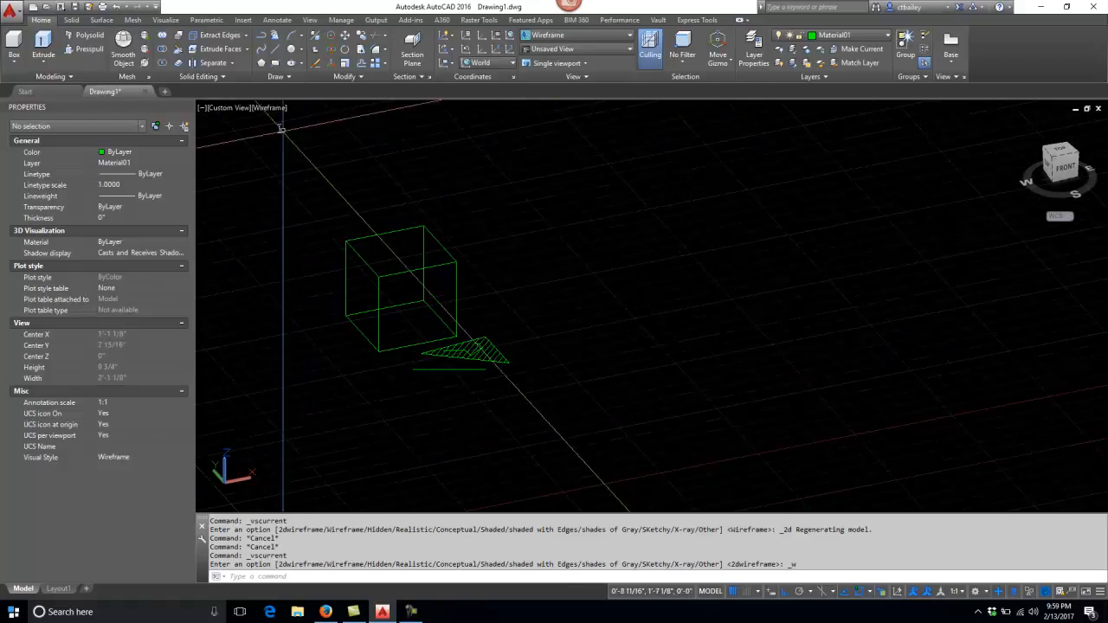
# - Preview the cube in the Conceptual and Realistic visual styles
pyautogui.click(271, 109)
pyautogui.click(299, 149)
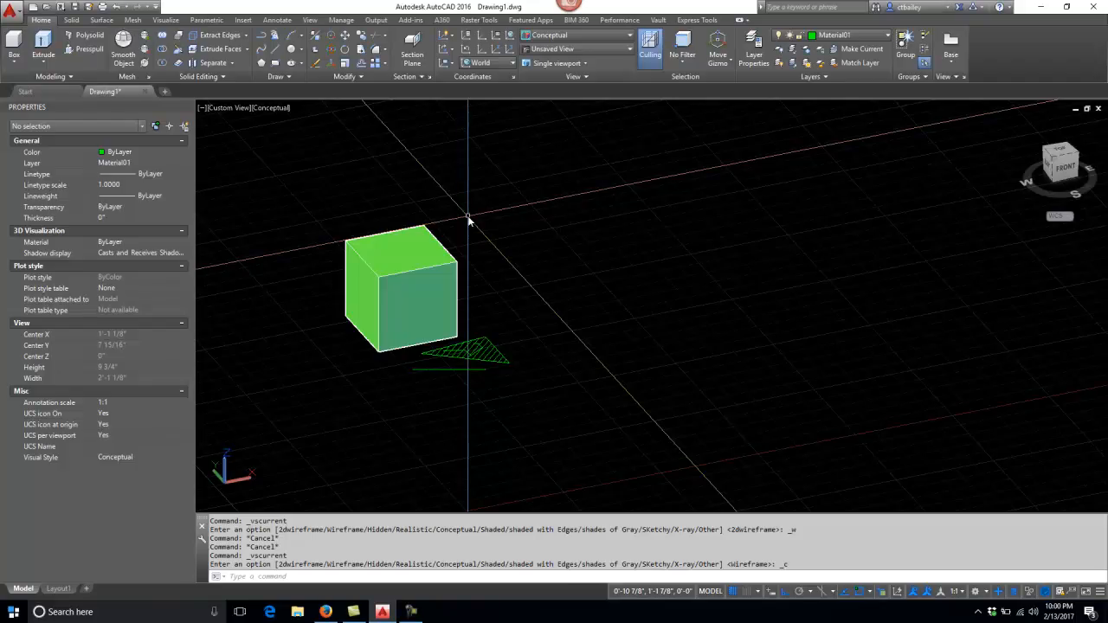
pyautogui.click(276, 109)
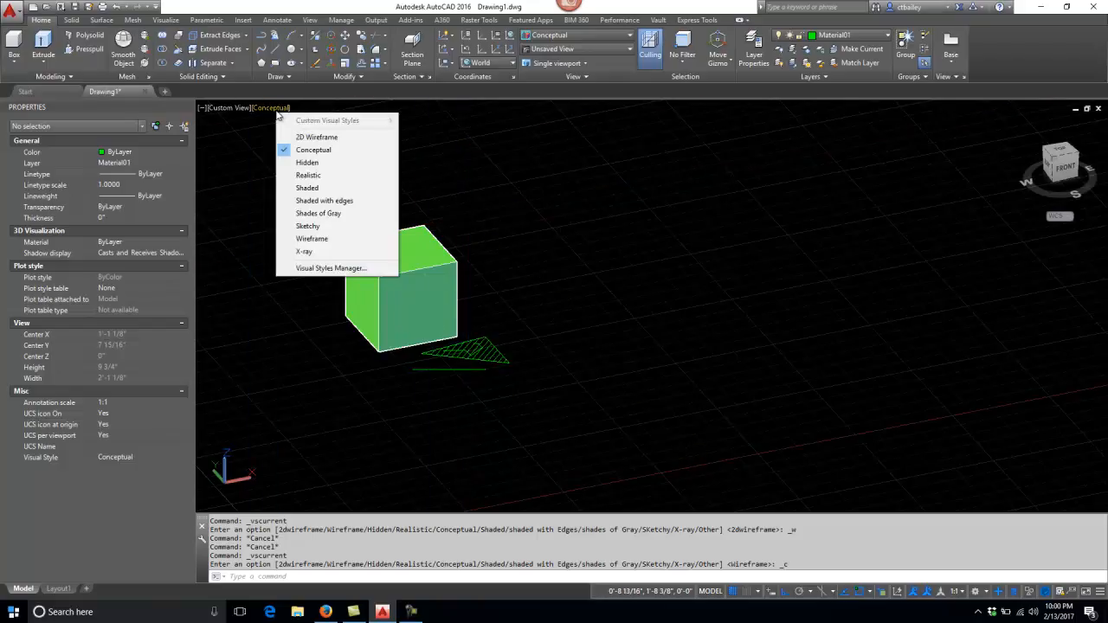
pyautogui.click(318, 175)
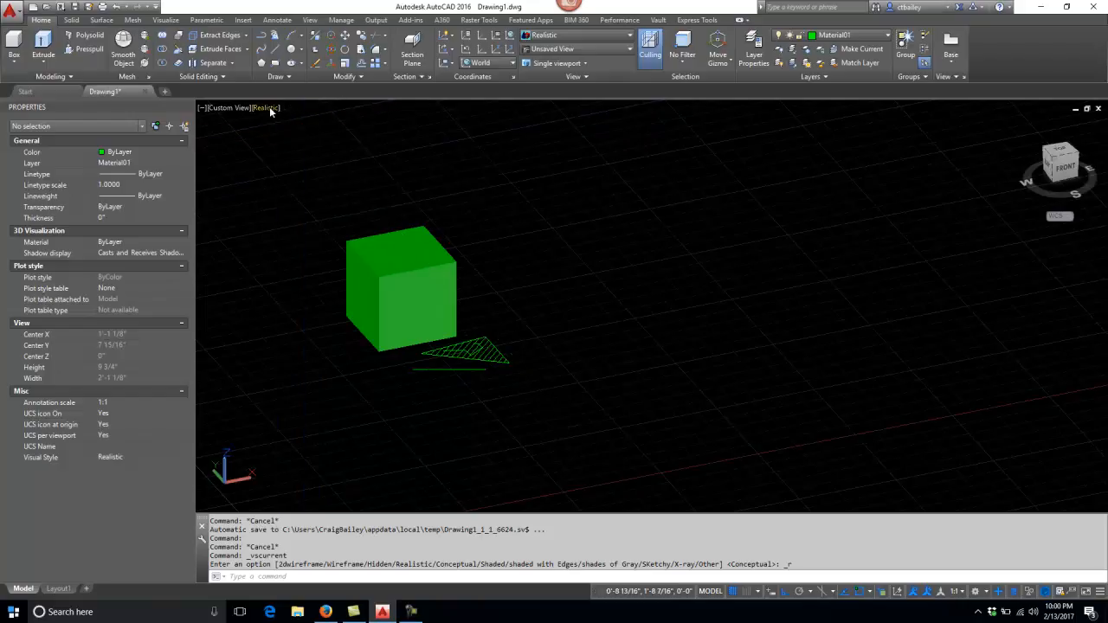
# - Preview the cube in the Shaded and Shaded with edges visual styles, and finish with X-Ray
pyautogui.click(268, 108)
pyautogui.click(301, 187)
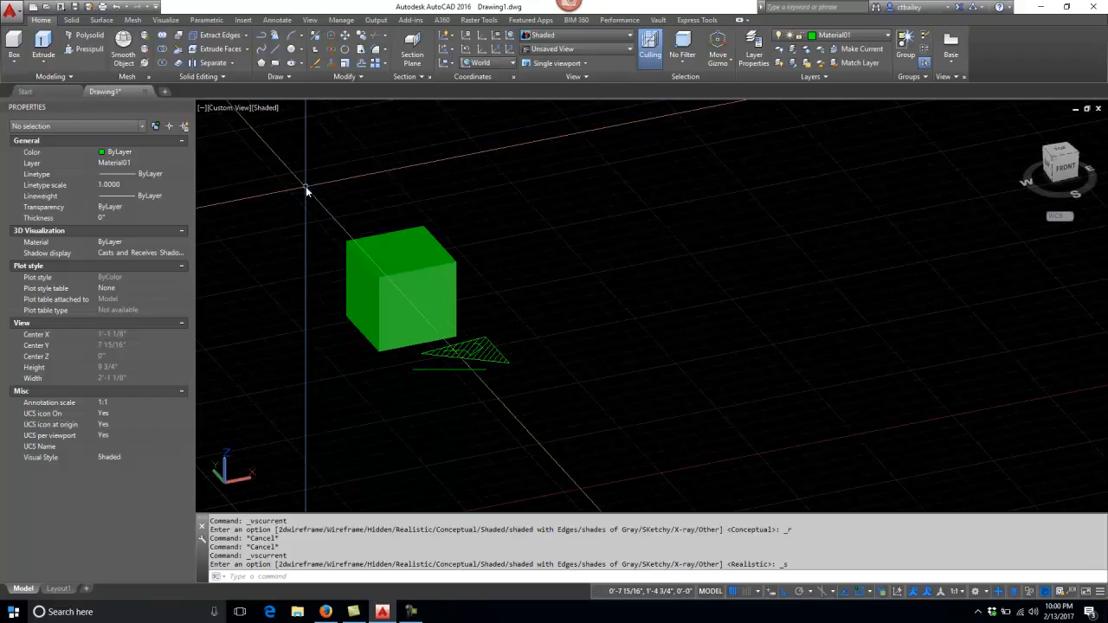
pyautogui.click(274, 109)
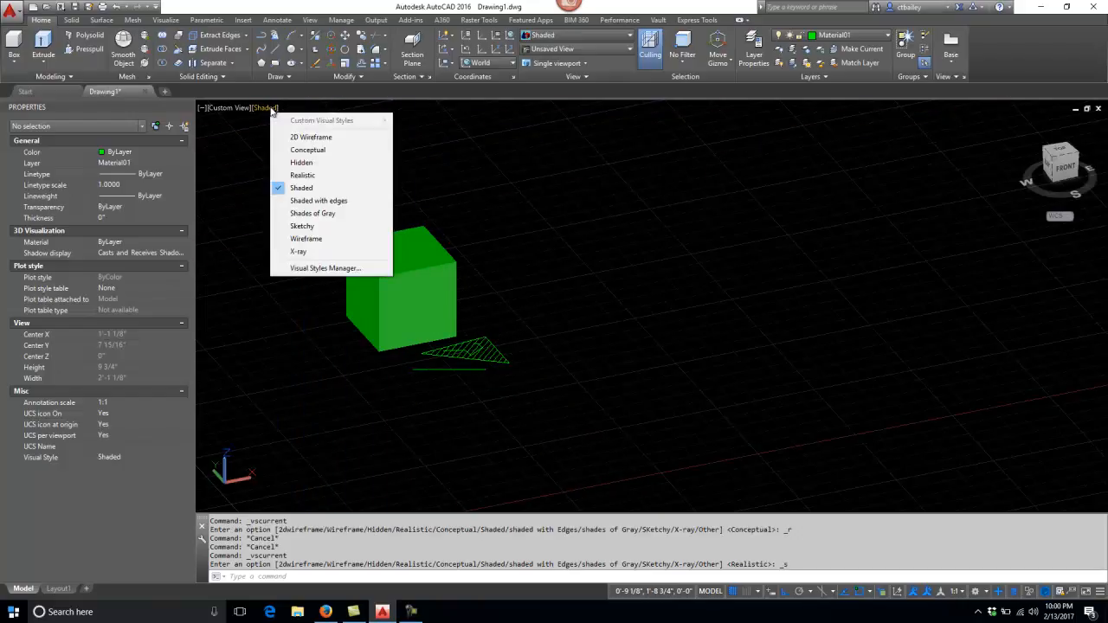
pyautogui.click(309, 206)
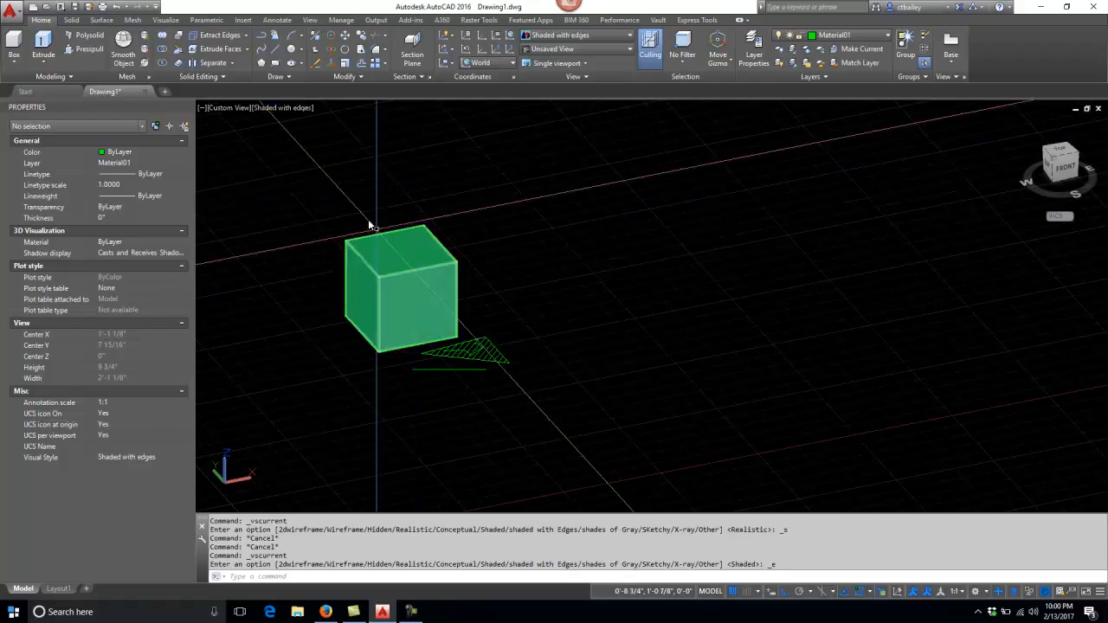
pyautogui.click(283, 110)
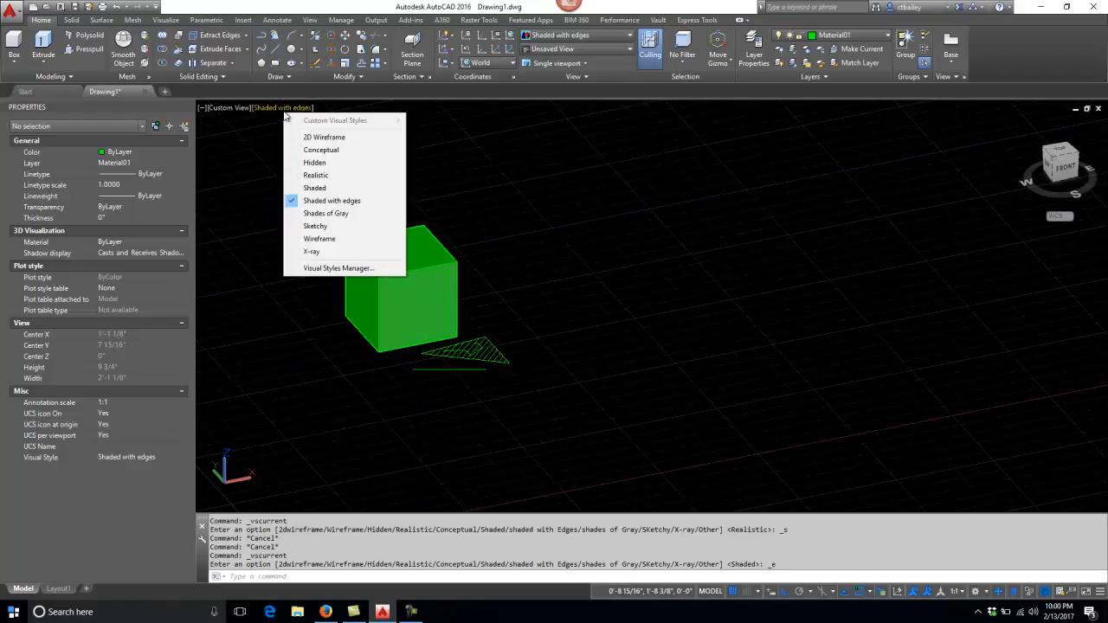
pyautogui.click(320, 250)
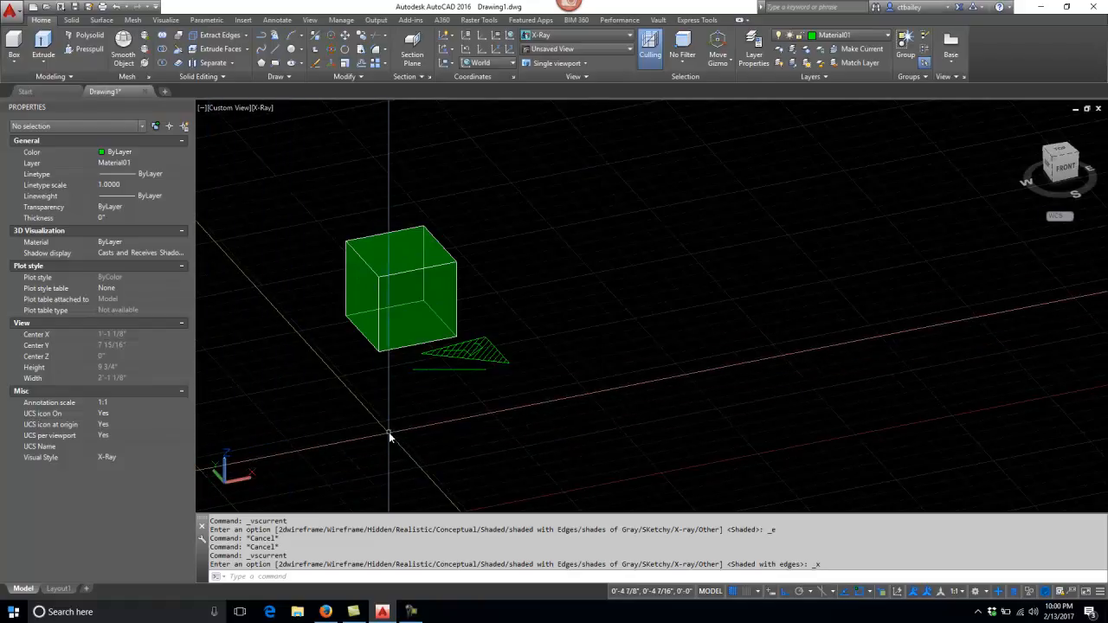
# - Turn Ortho off and try to move the UCS origin to the cube's lower front-left corner
pyautogui.write('u')
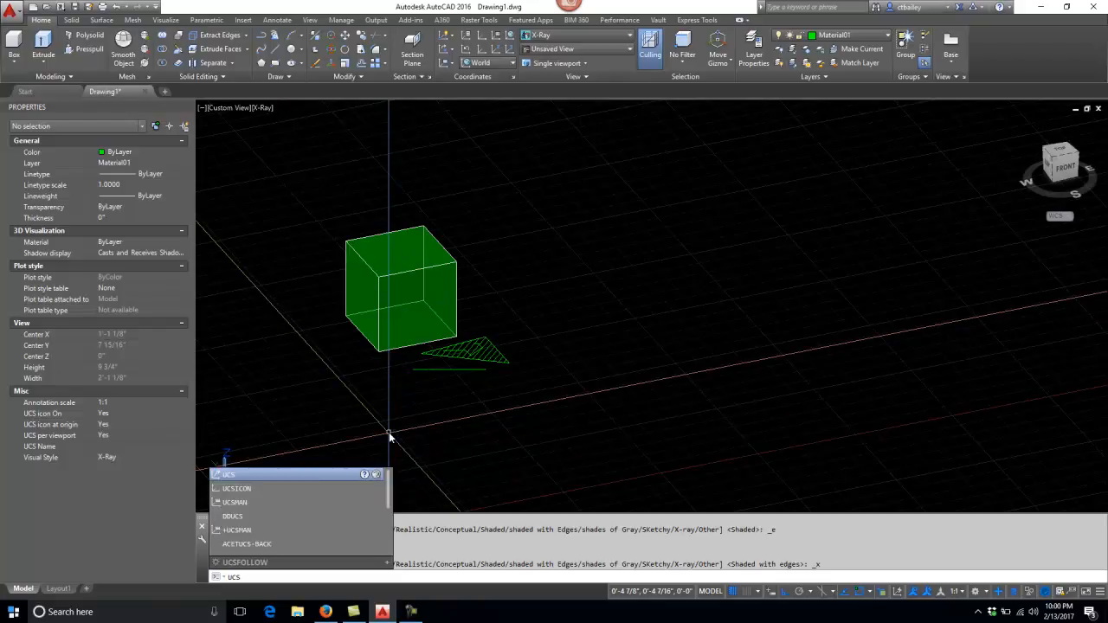
pyautogui.write('cs')
pyautogui.press('Return')
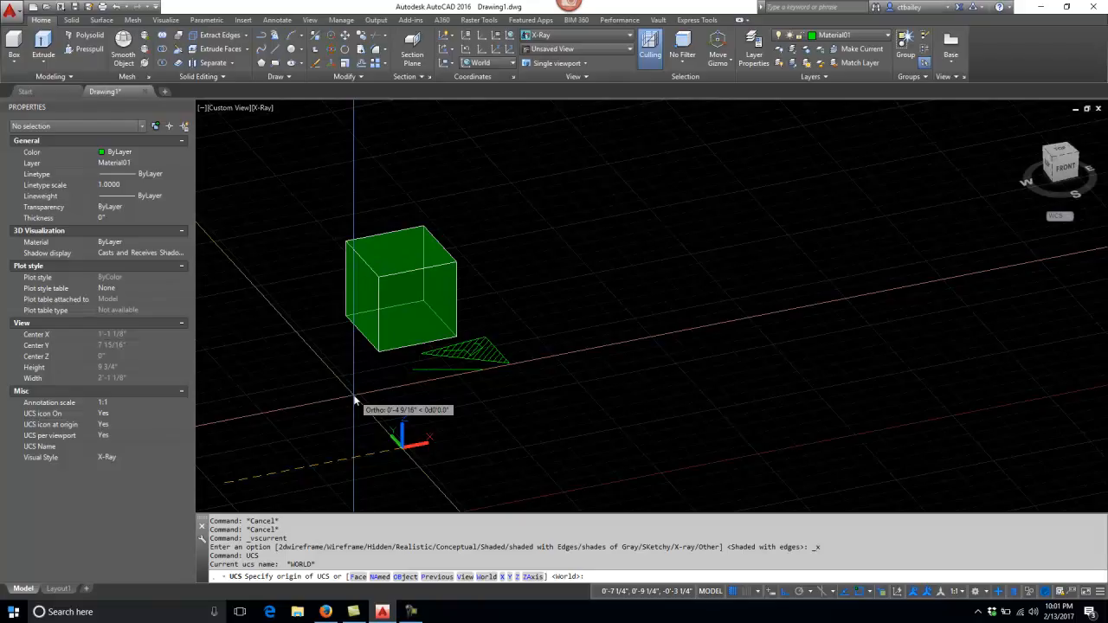
pyautogui.press('F8')
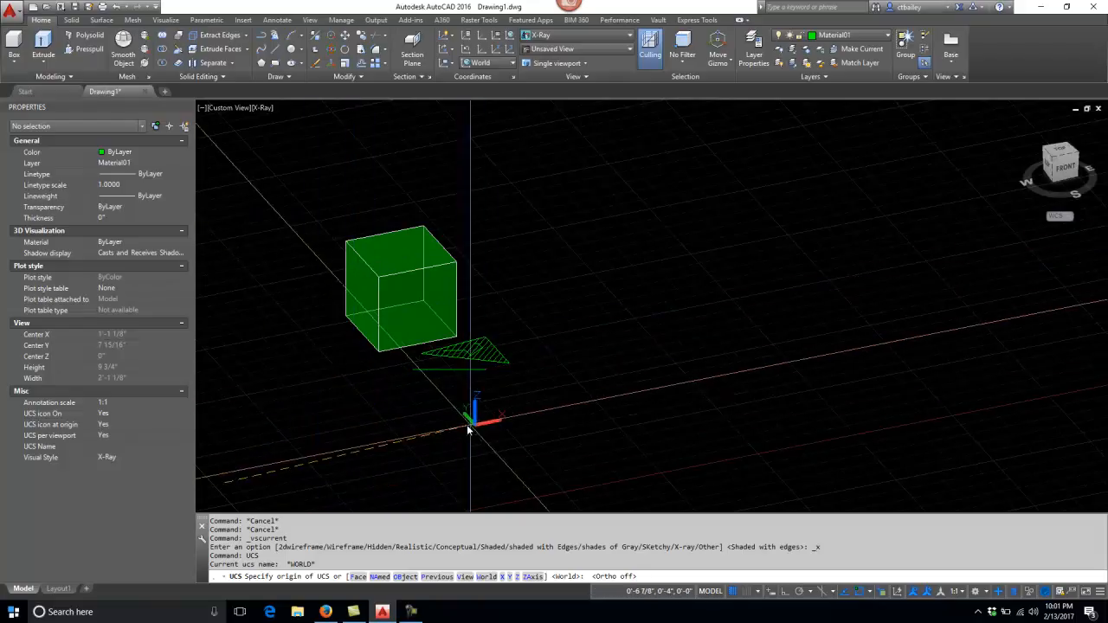
pyautogui.click(379, 353)
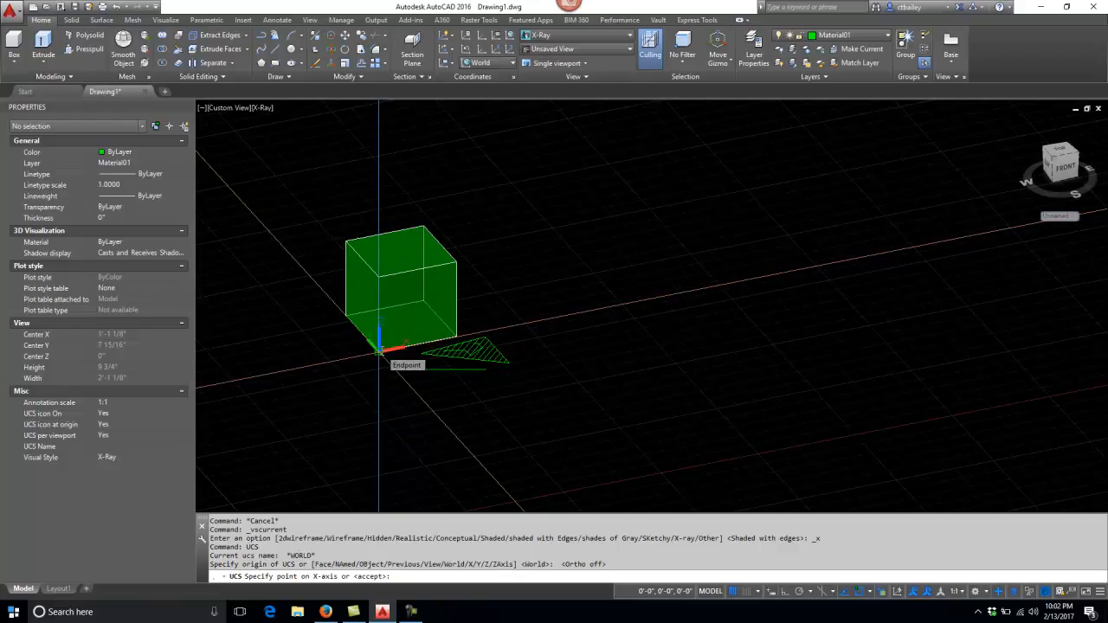
pyautogui.press('Escape')
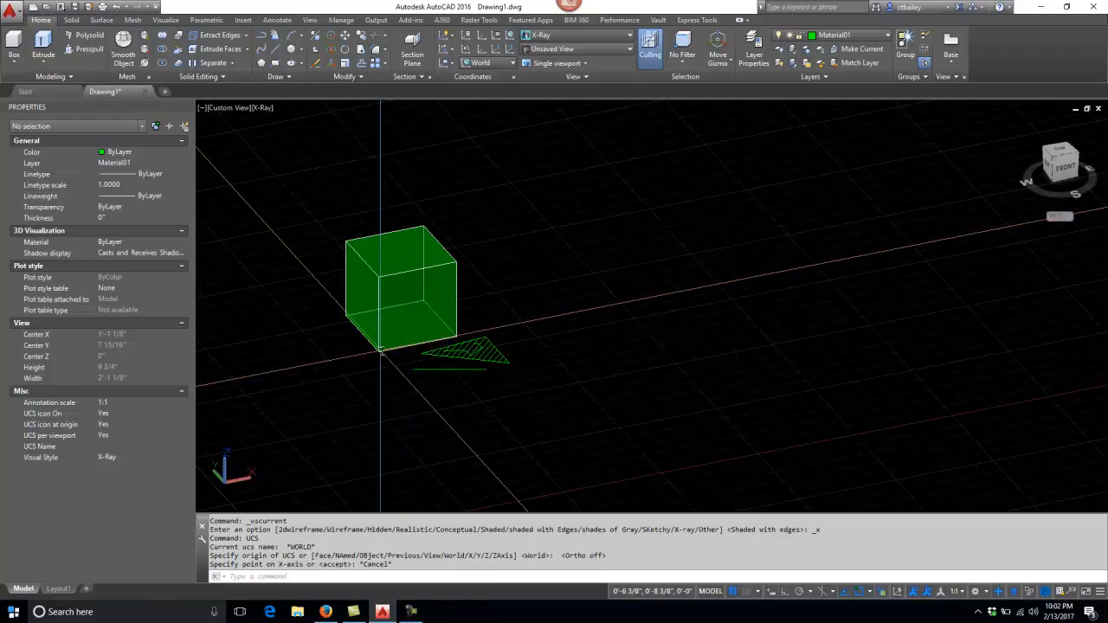
pyautogui.click(384, 349)
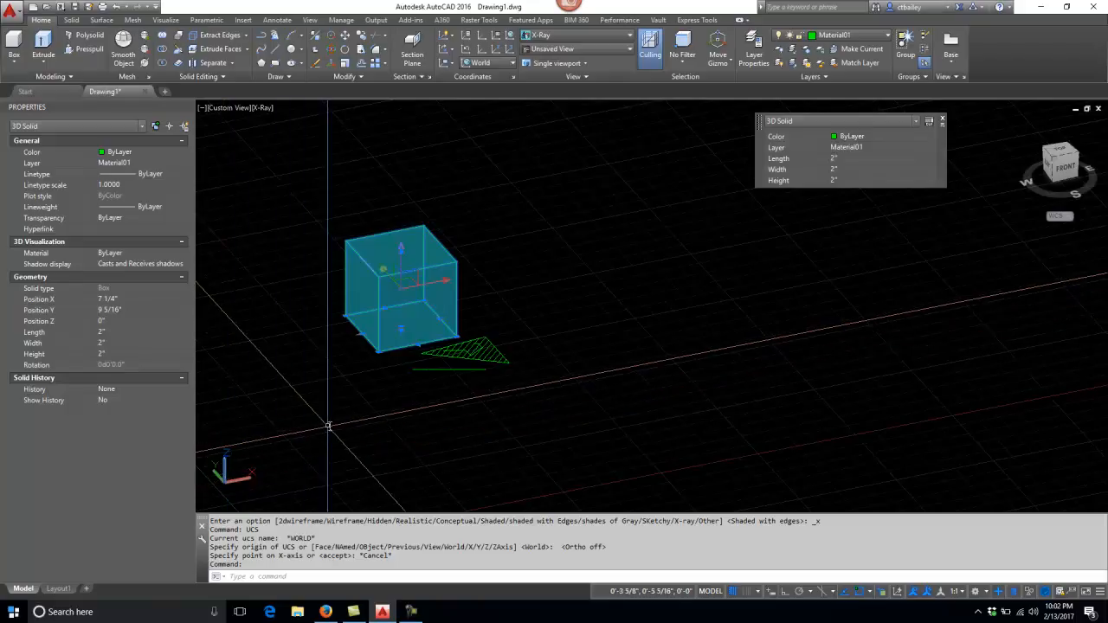
pyautogui.press('Escape')
# - Align the UCS to the cube's front face: origin at the lower front-left corner, X along the bottom edge, Y up the vertical edge
pyautogui.write('ucs')
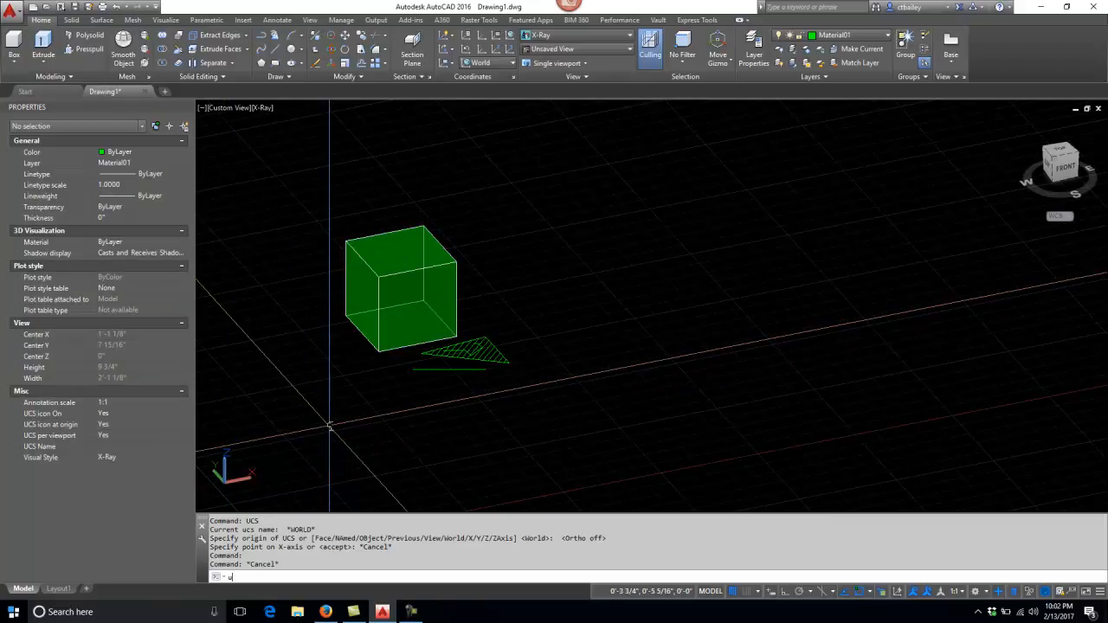
pyautogui.press('Return')
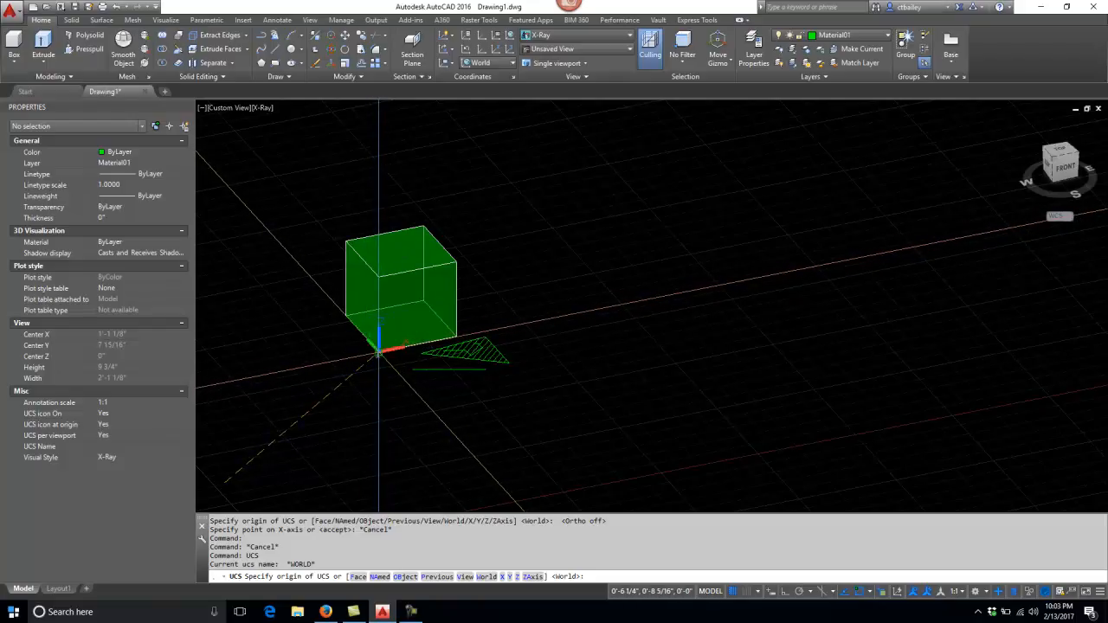
pyautogui.scroll(4, 379, 355)
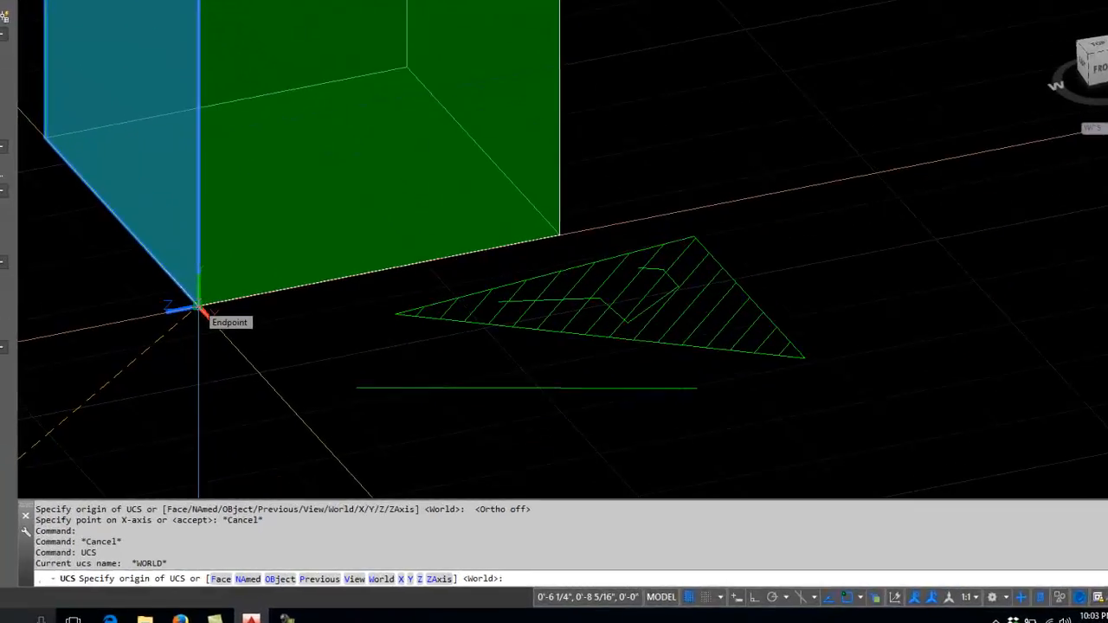
pyautogui.click(199, 309)
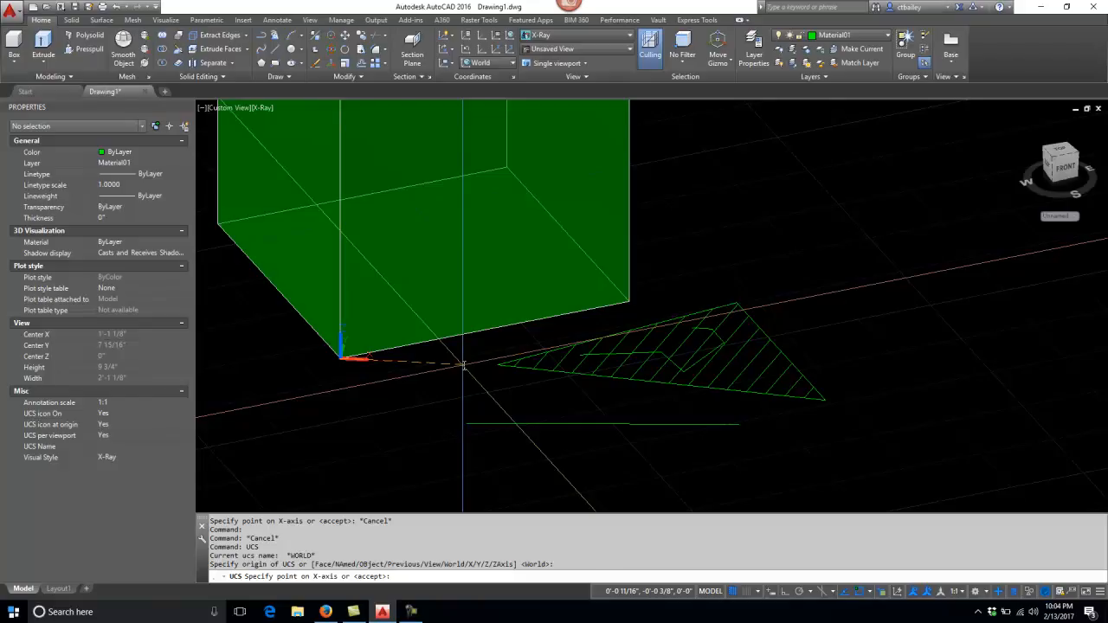
pyautogui.click(630, 304)
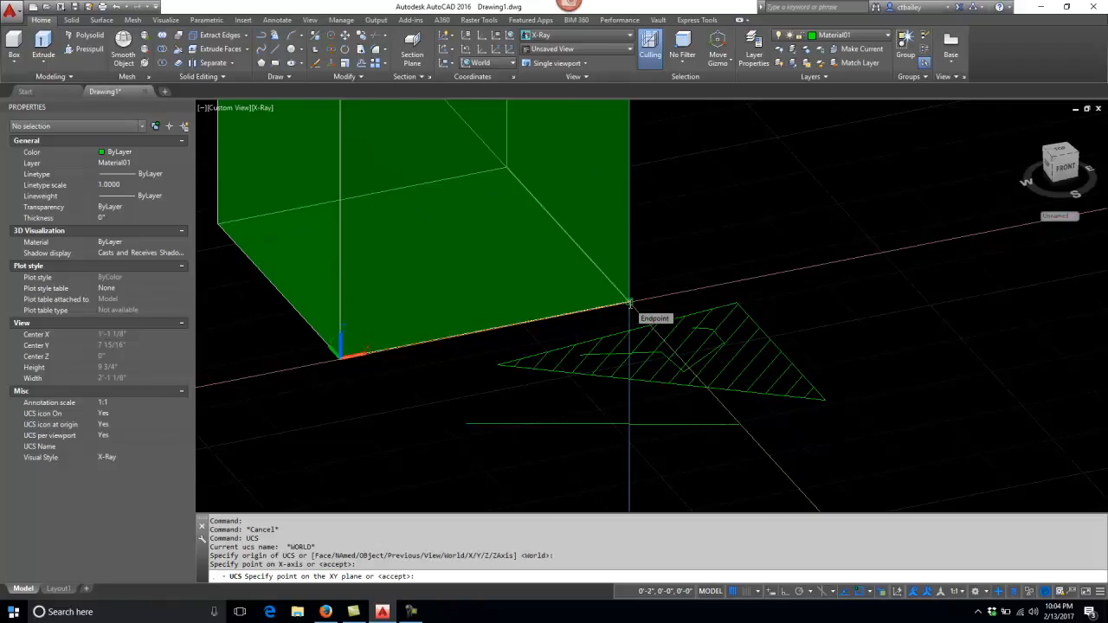
pyautogui.scroll(-5, 629, 303)
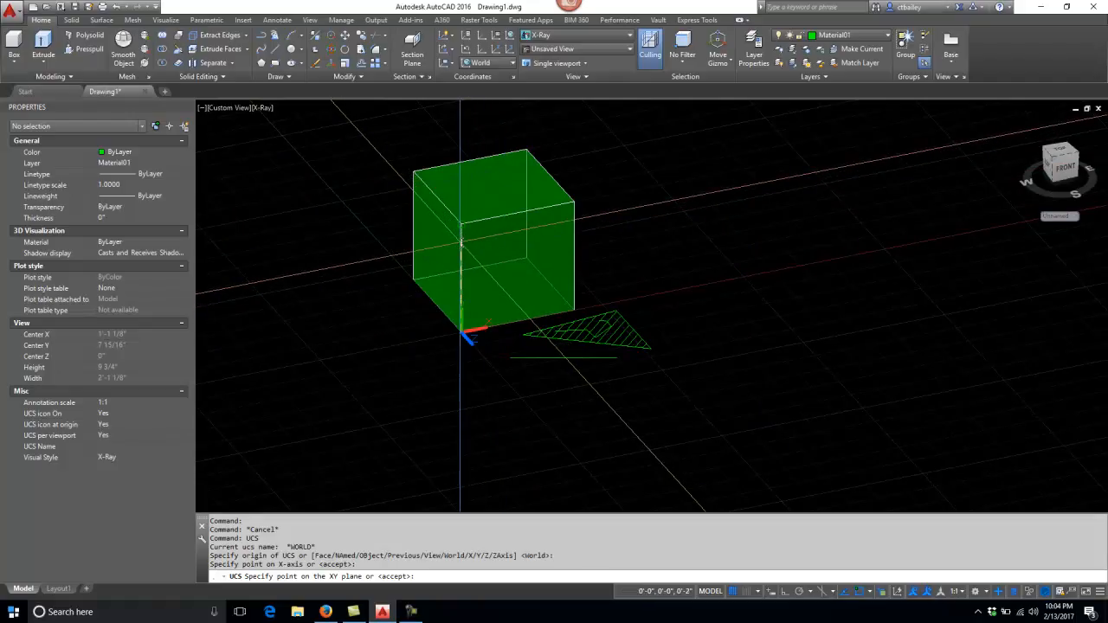
pyautogui.scroll(3, 463, 322)
pyautogui.scroll(3, 464, 322)
pyautogui.scroll(-4, 472, 329)
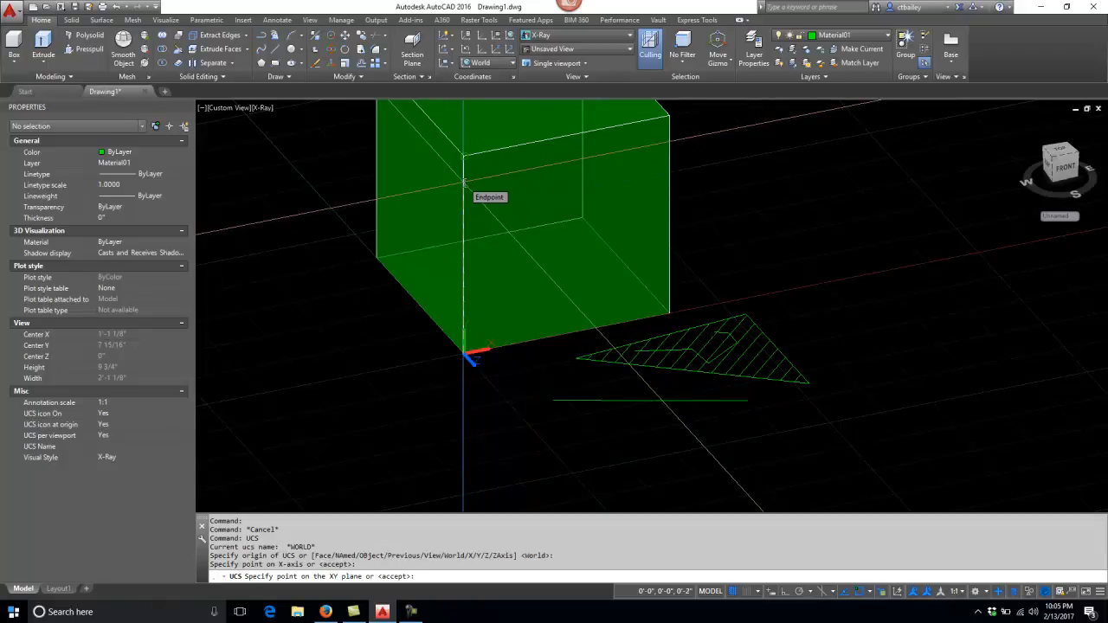
pyautogui.click(464, 183)
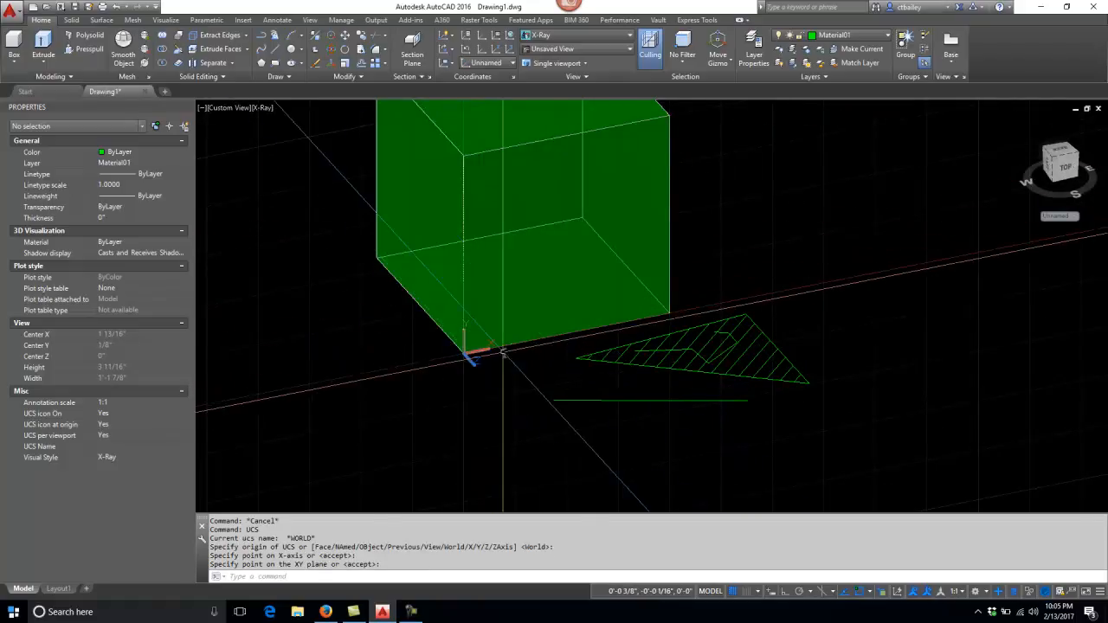
pyautogui.click(606, 127)
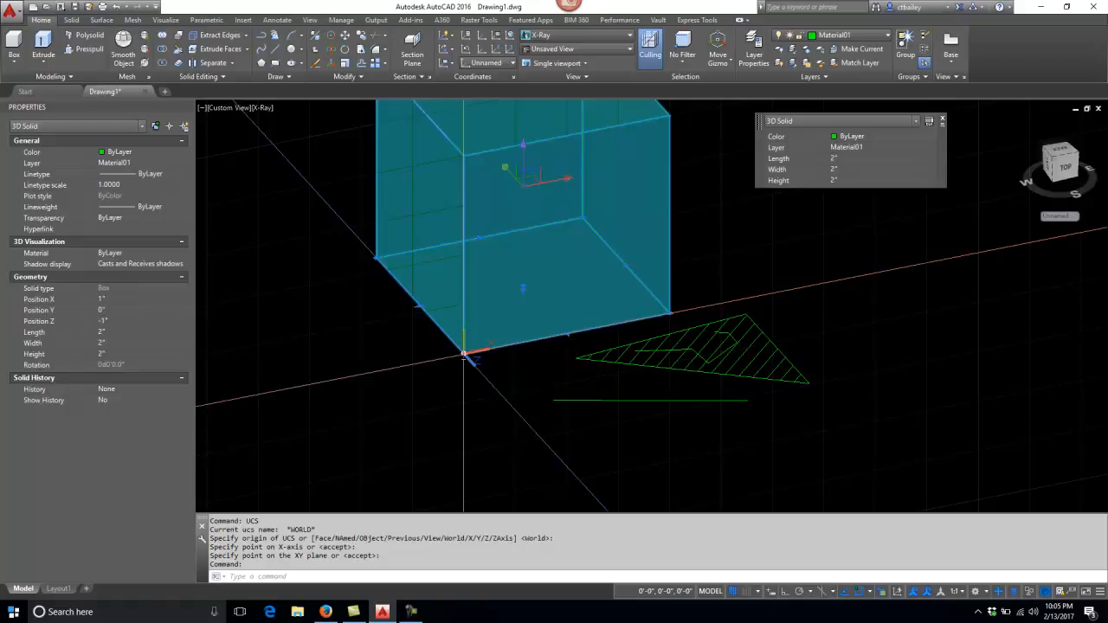
pyautogui.press('Escape')
pyautogui.press('Escape')
pyautogui.press('Escape')
pyautogui.press('Escape')
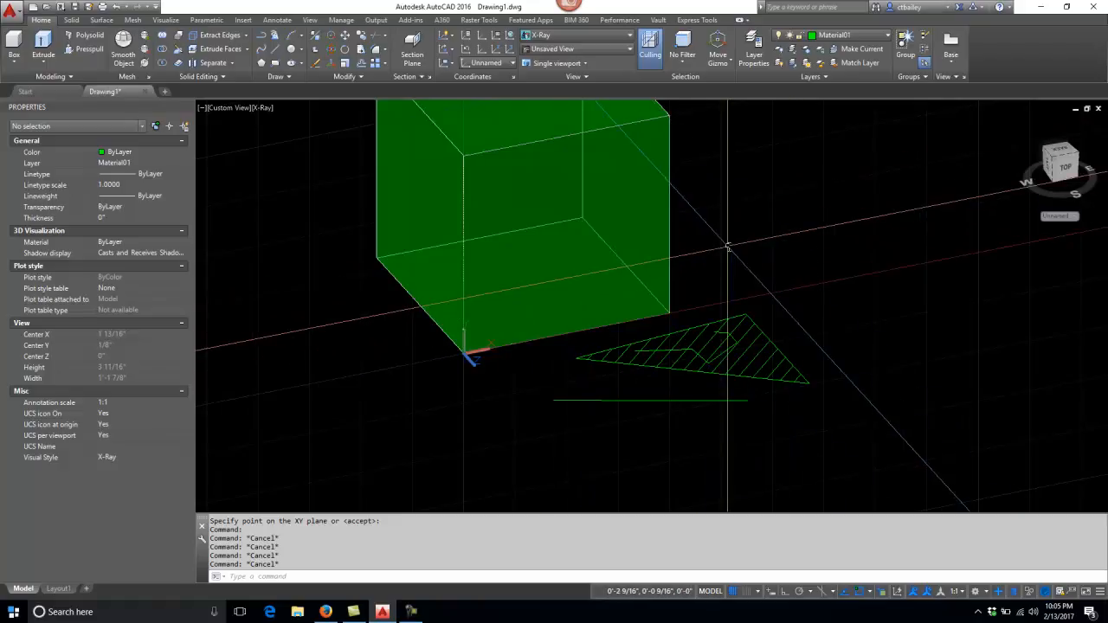
# - Draw a closed, irregular seven-point polyline on the cube's front face
pyautogui.write('pl')
pyautogui.press('Return')
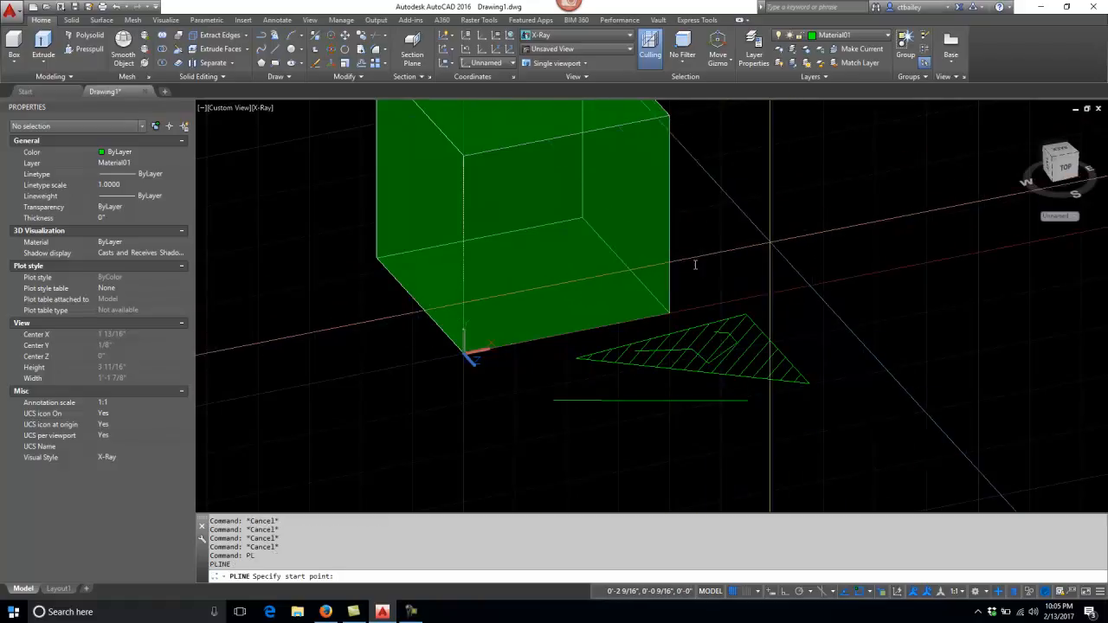
pyautogui.click(505, 203)
pyautogui.click(527, 270)
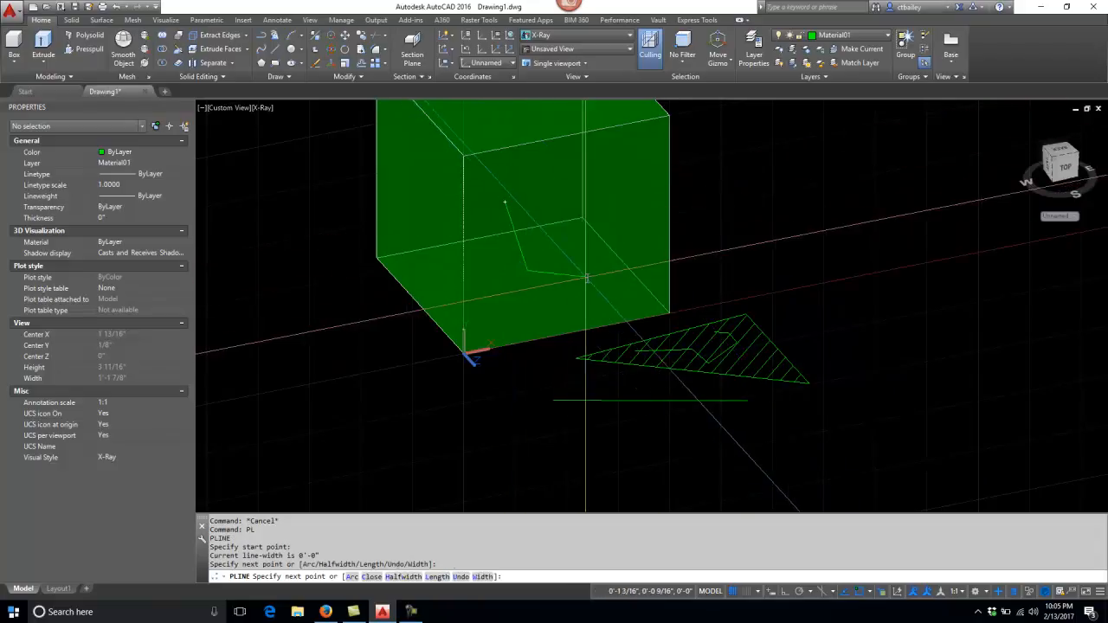
pyautogui.click(586, 276)
pyautogui.click(610, 217)
pyautogui.click(637, 170)
pyautogui.click(606, 156)
pyautogui.click(565, 205)
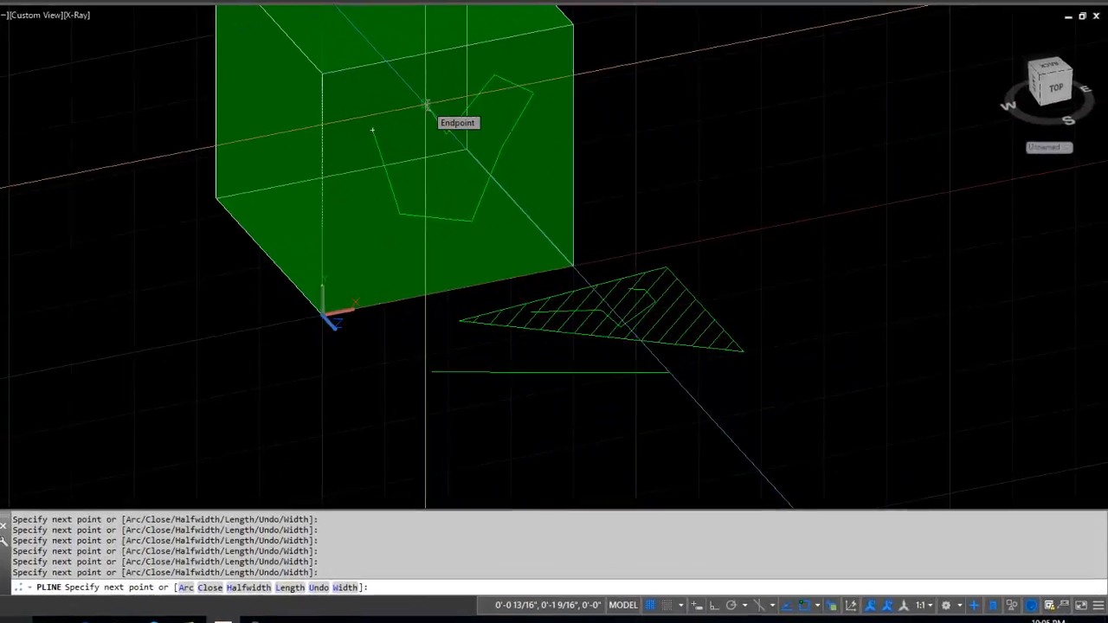
pyautogui.write('cl')
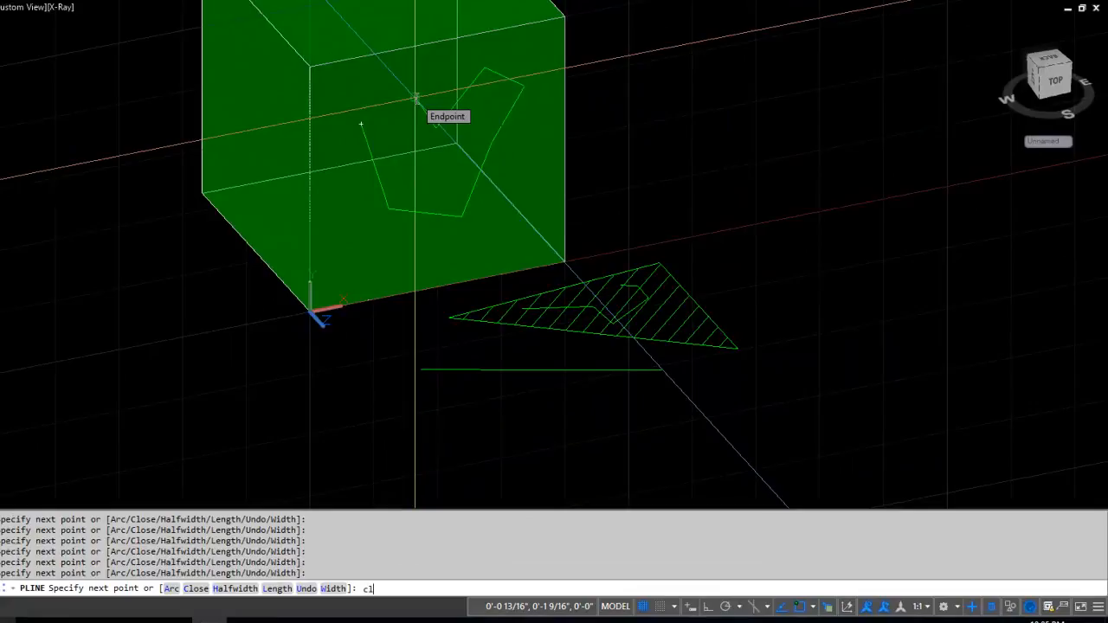
pyautogui.press('Return')
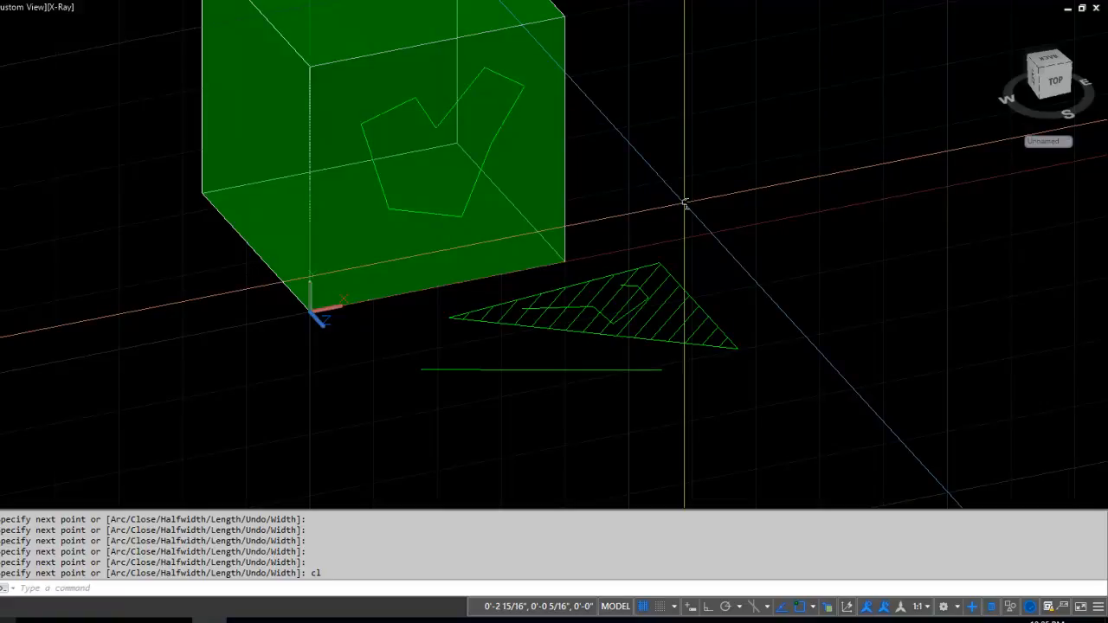
# - Orbit around the cube to examine how the polyline lies on its front face, finishing with a straight-on view of that face
pyautogui.write('orbit')
pyautogui.press('Return')
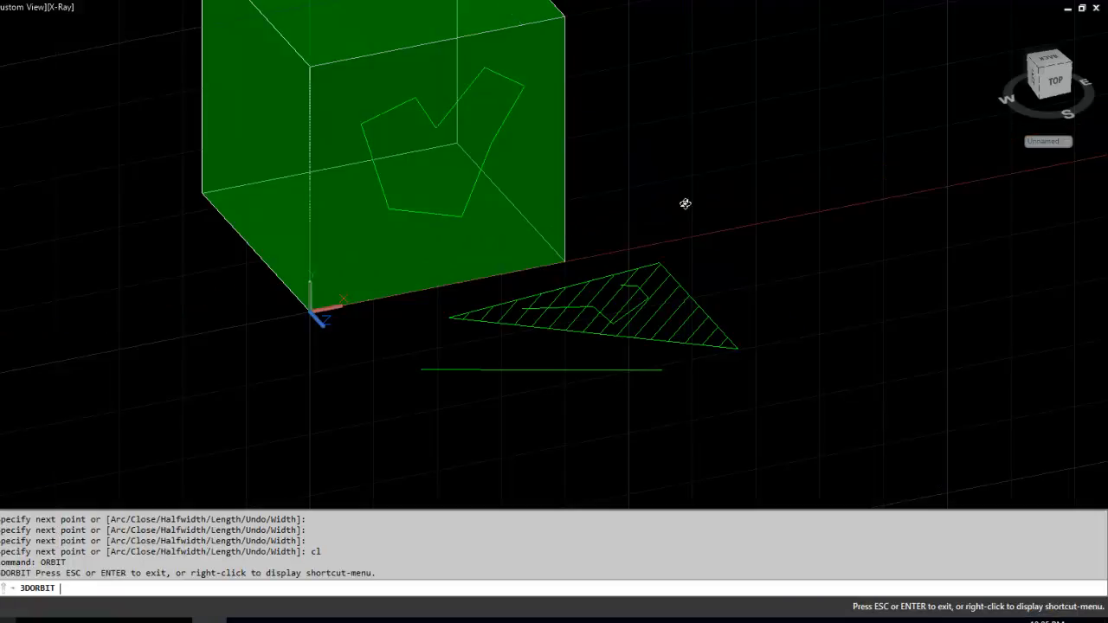
pyautogui.moveTo(239, 282); pyautogui.dragTo(269, 208)
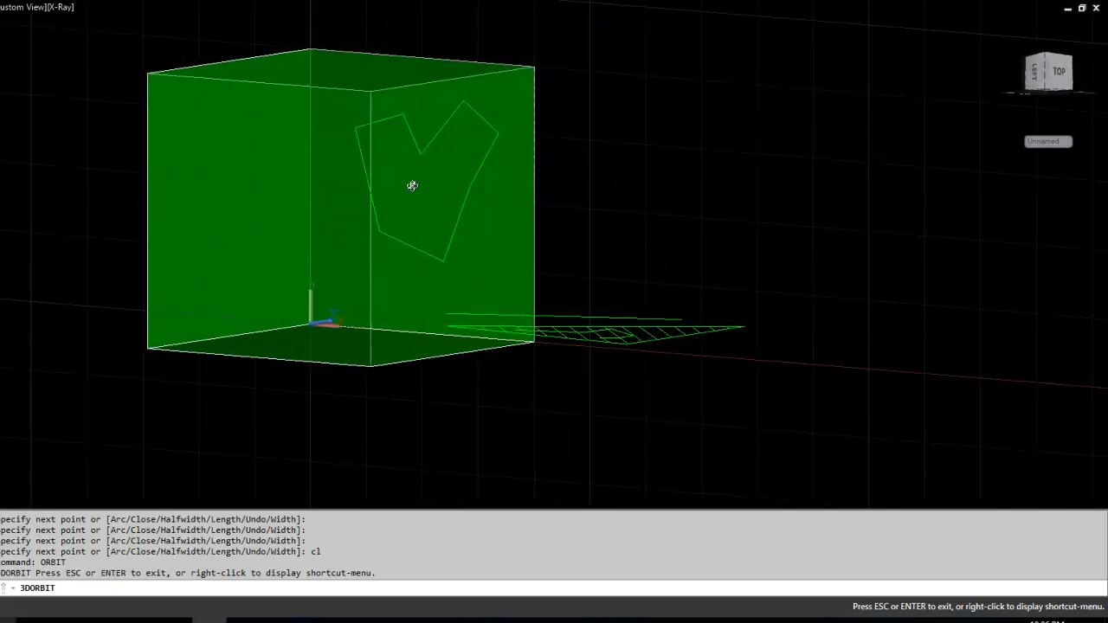
pyautogui.moveTo(381, 162); pyautogui.dragTo(337, 260)
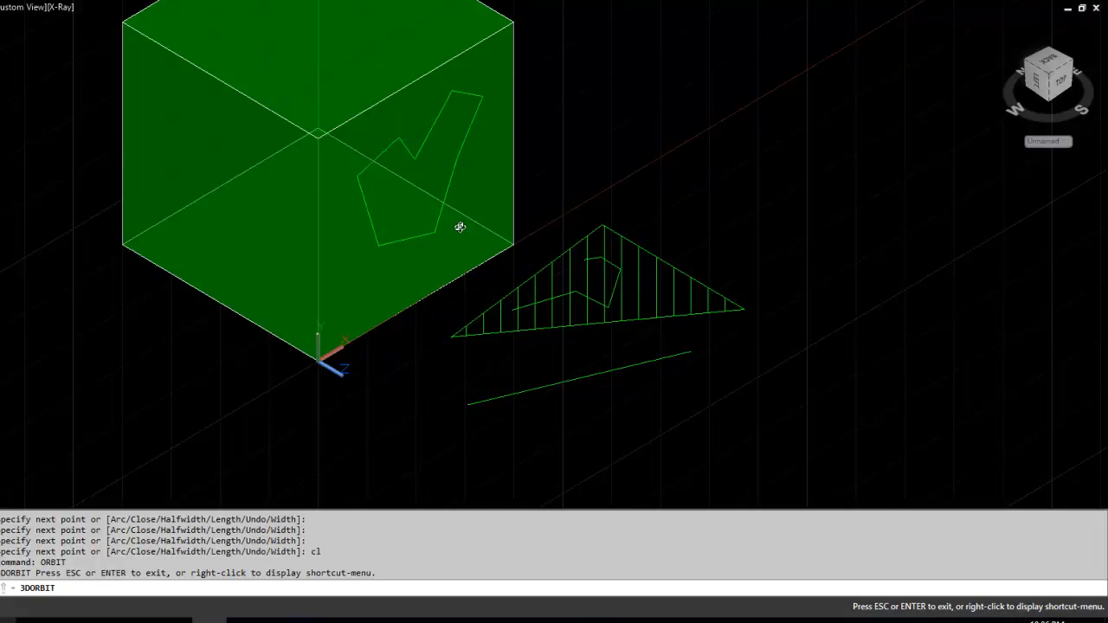
pyautogui.press('Escape')
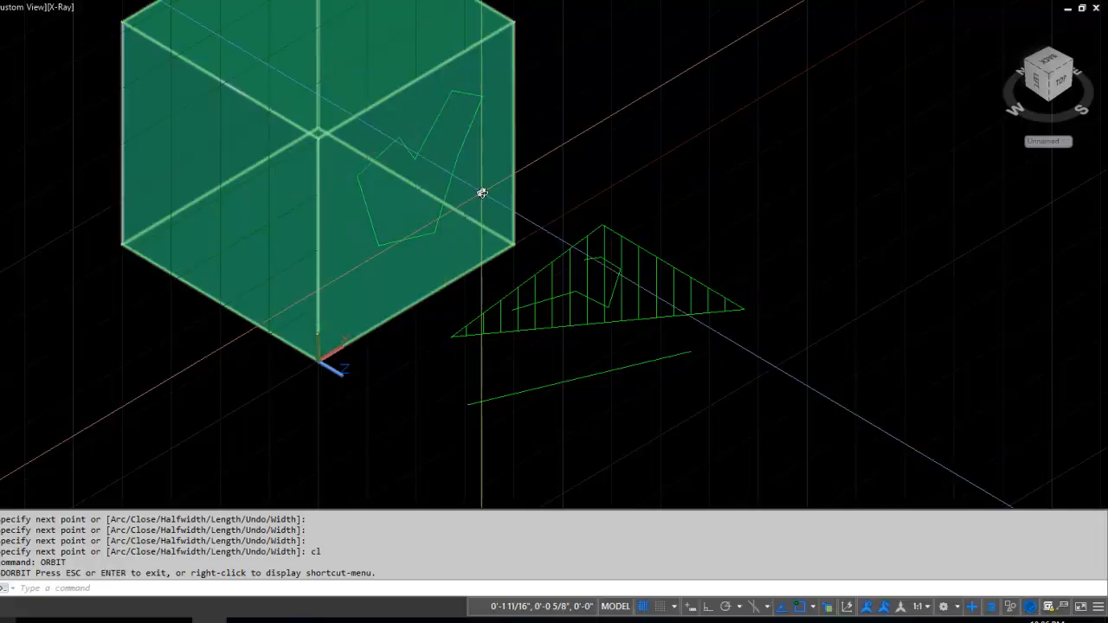
pyautogui.click(1062, 82)
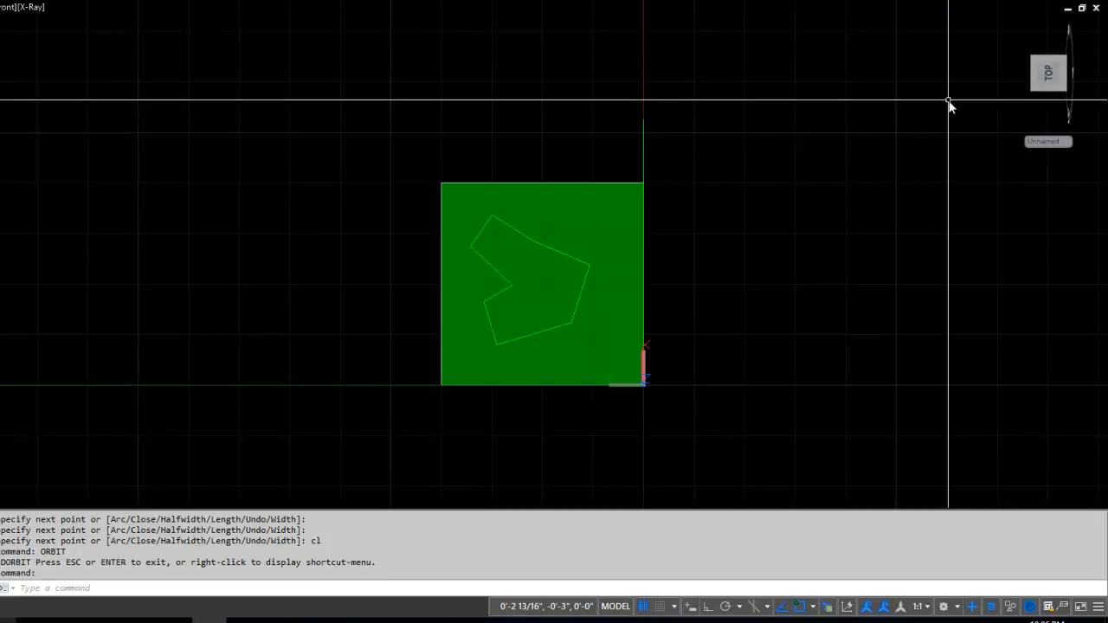
# - Show the plan view of the World coordinate system
pyautogui.write('wcs')
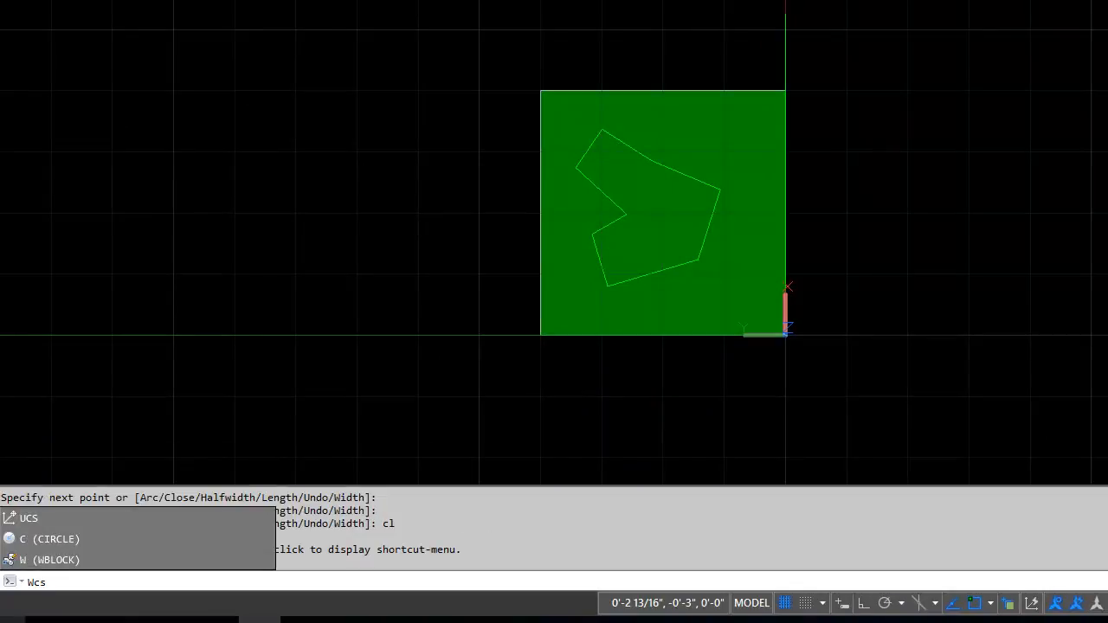
pyautogui.press('Return')
pyautogui.write('plan')
pyautogui.press('Return')
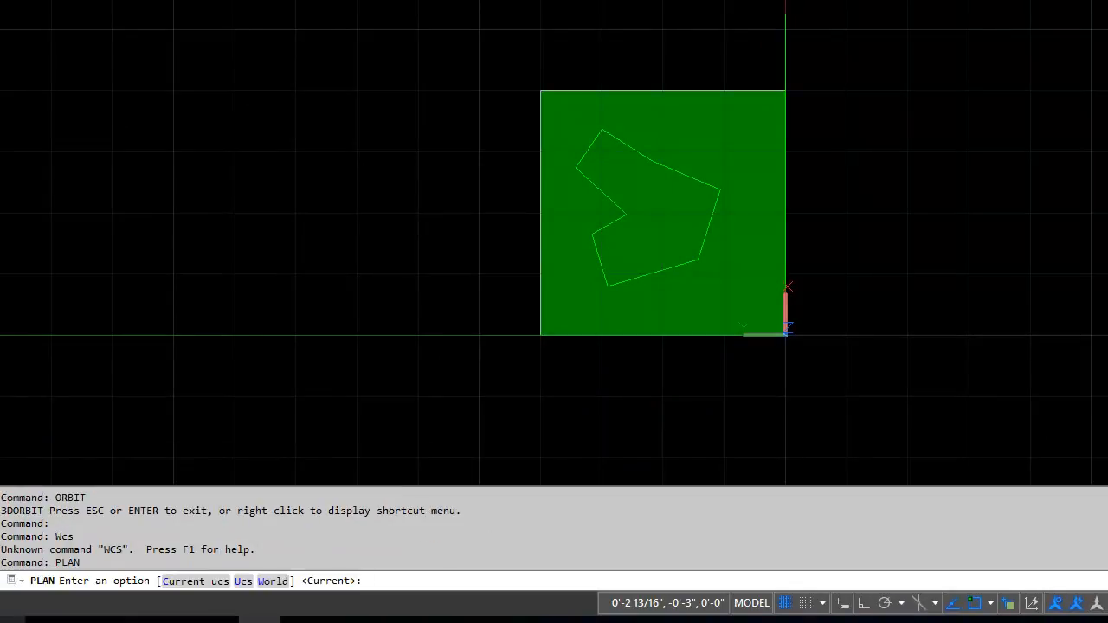
pyautogui.write('w')
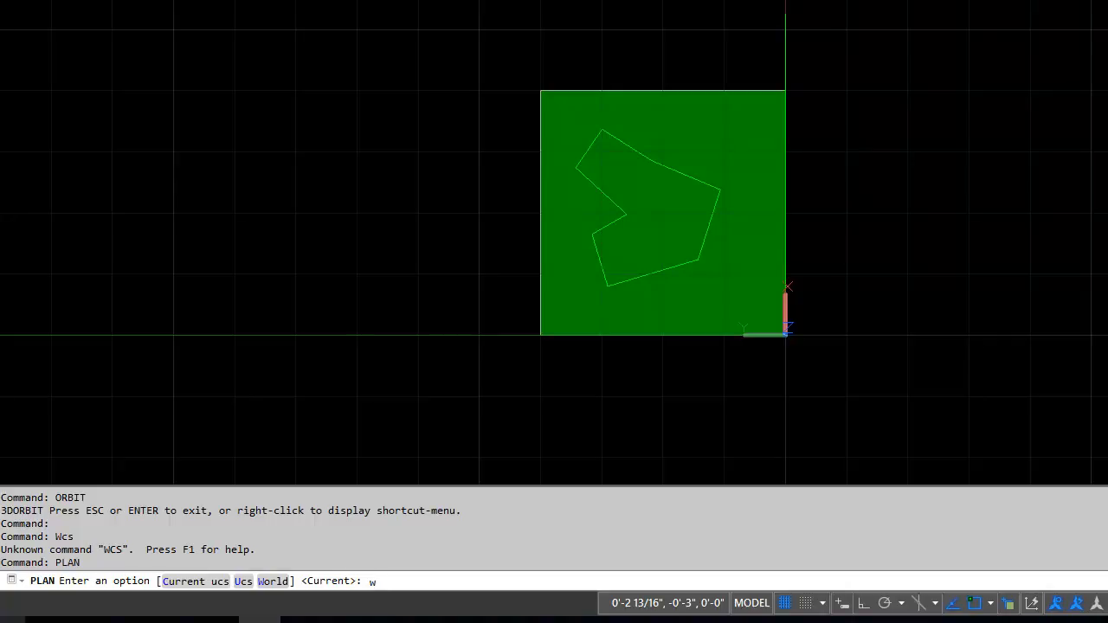
pyautogui.press('Return')
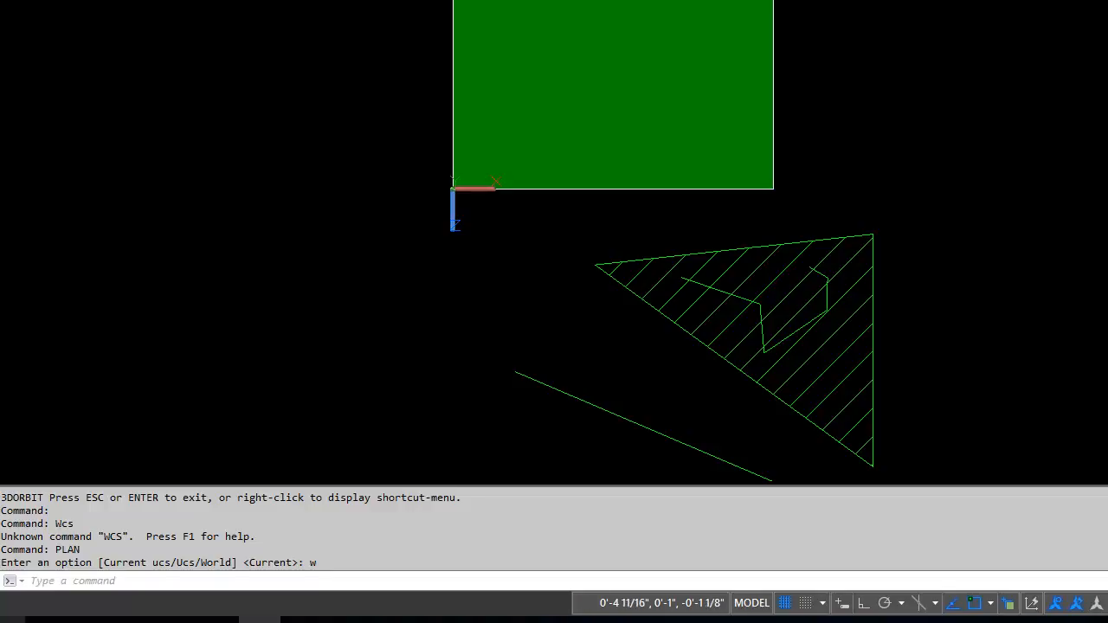
# - Examine the cube from the standard orthographic directions, including left, top, back and bottom, and finish on the front view with the polyline
pyautogui.moveTo(1057, 160); pyautogui.dragTo(1049, 164)
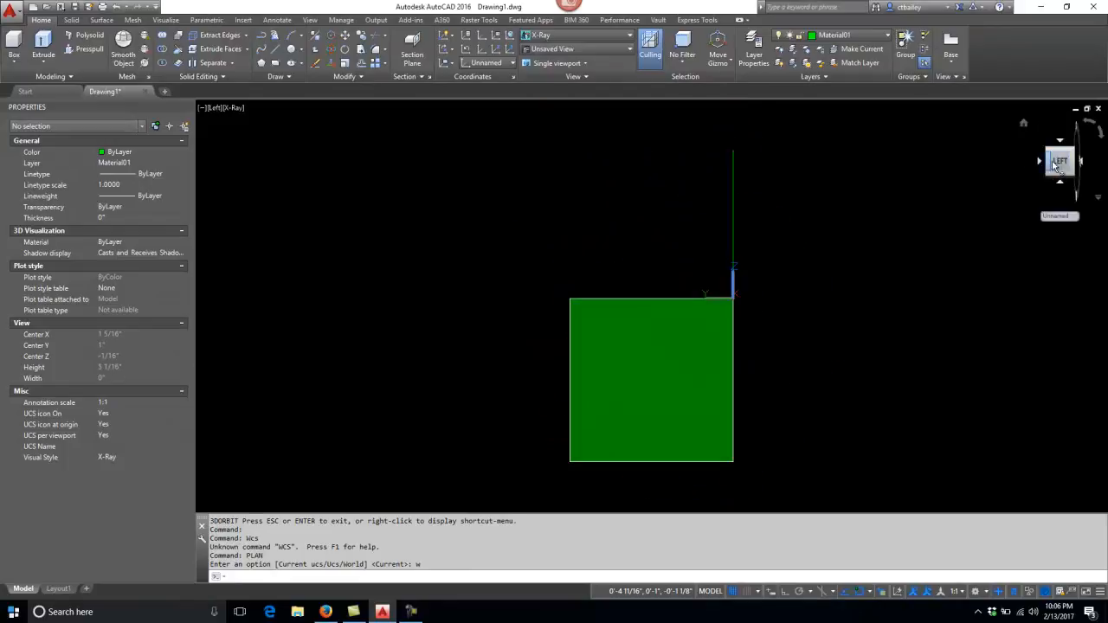
pyautogui.click(1099, 134)
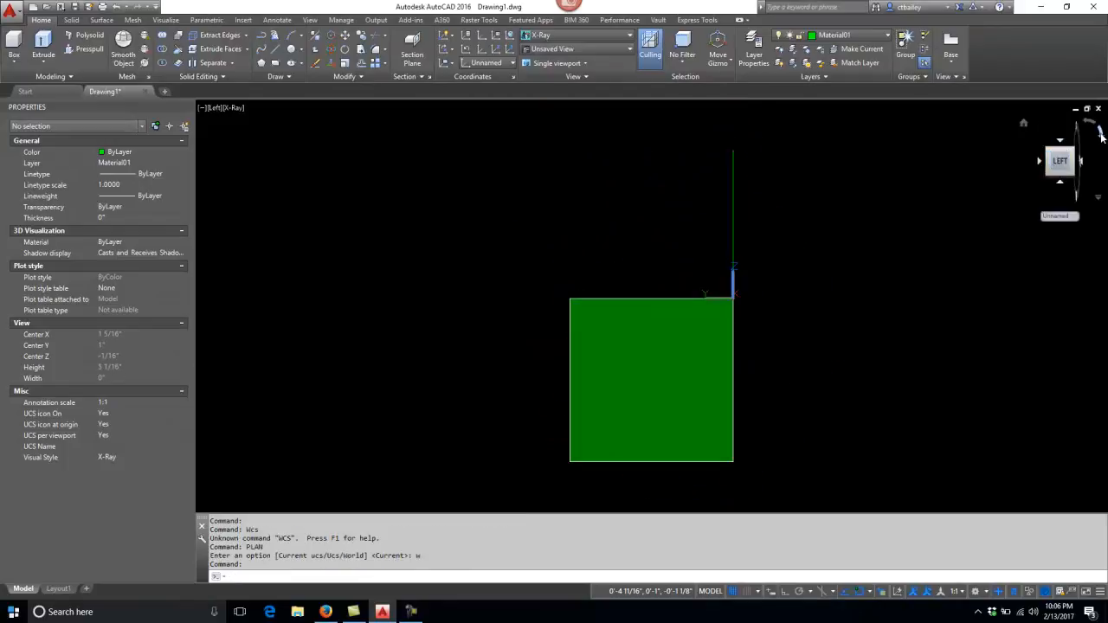
pyautogui.click(1062, 145)
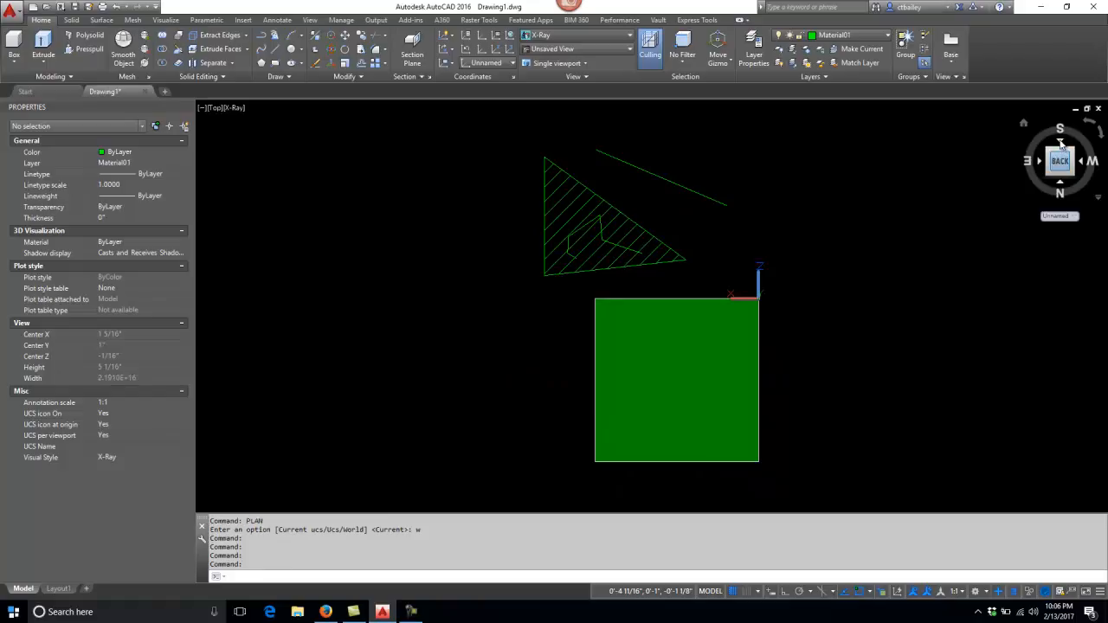
pyautogui.click(1060, 182)
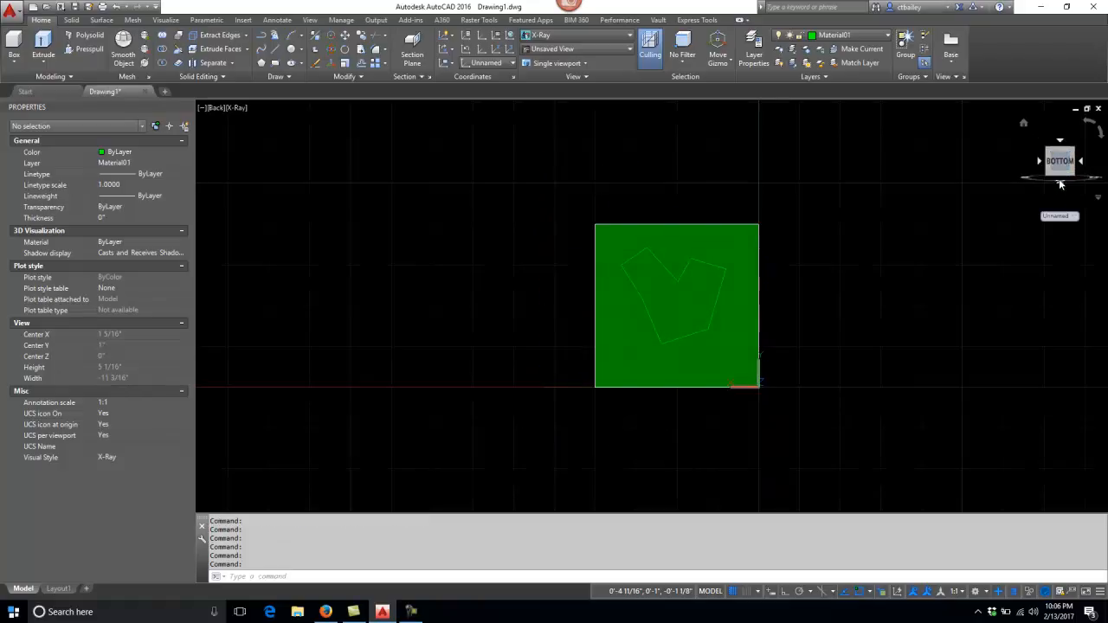
pyautogui.click(1060, 183)
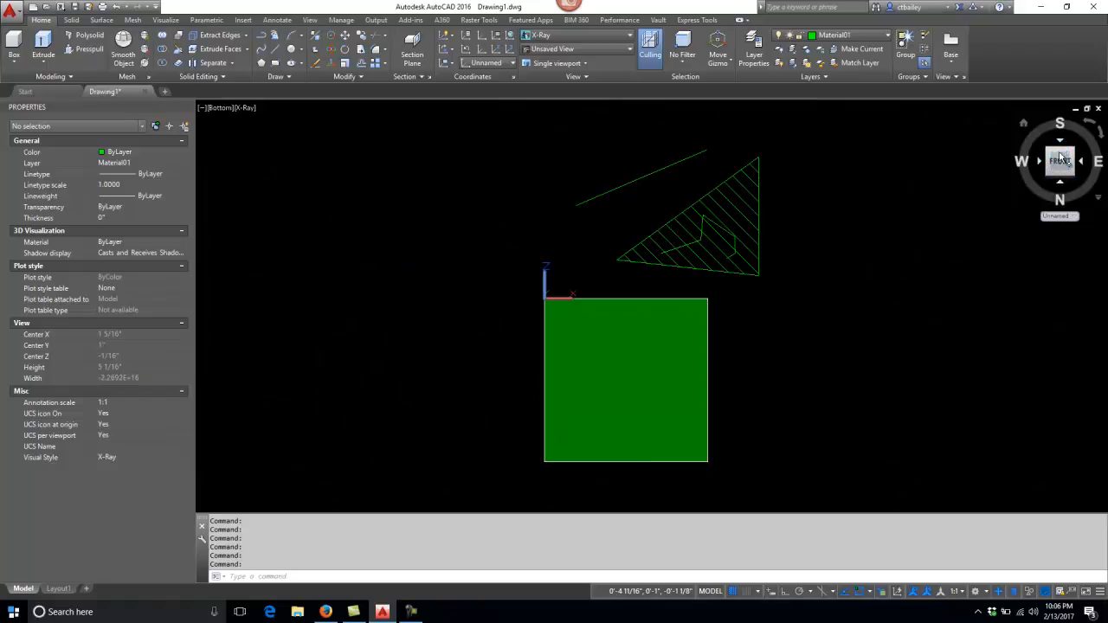
pyautogui.click(1061, 186)
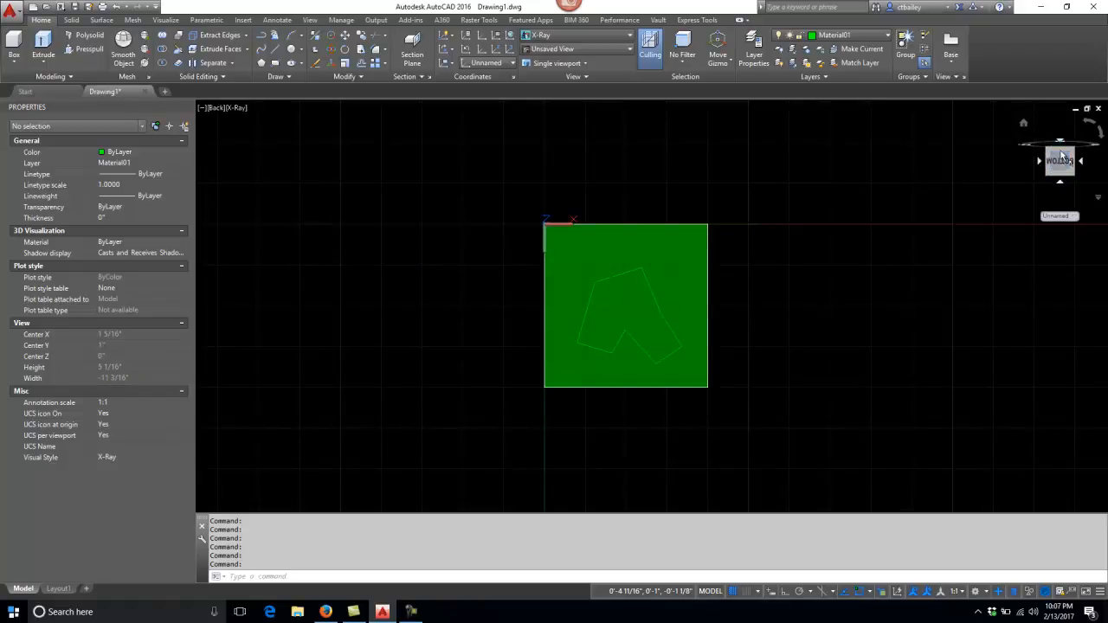
pyautogui.click(1062, 185)
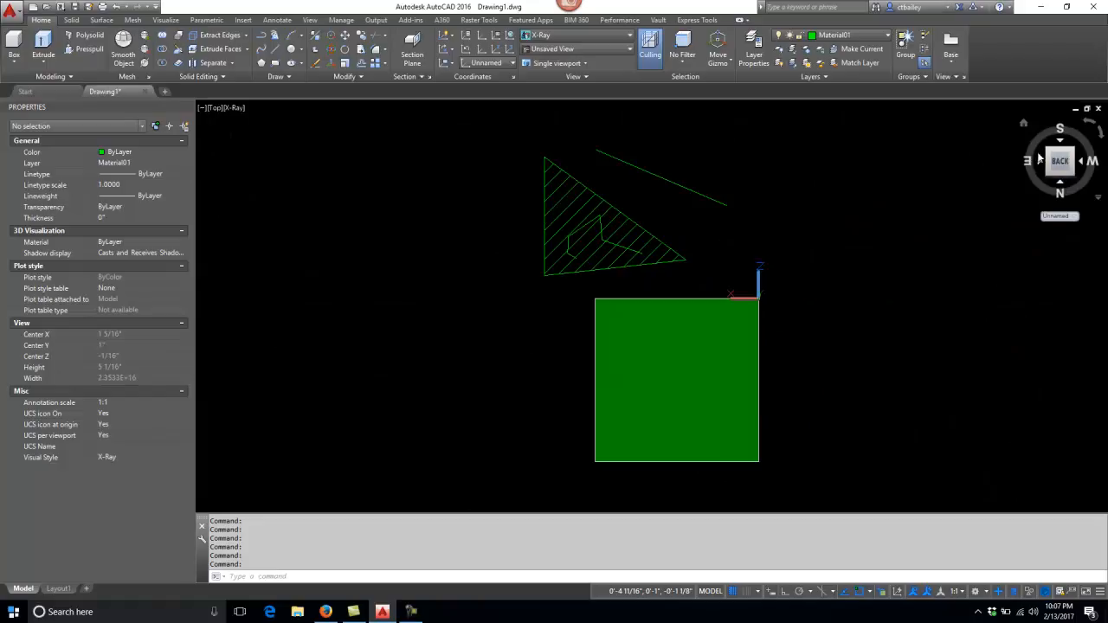
pyautogui.click(1042, 164)
pyautogui.click(1043, 165)
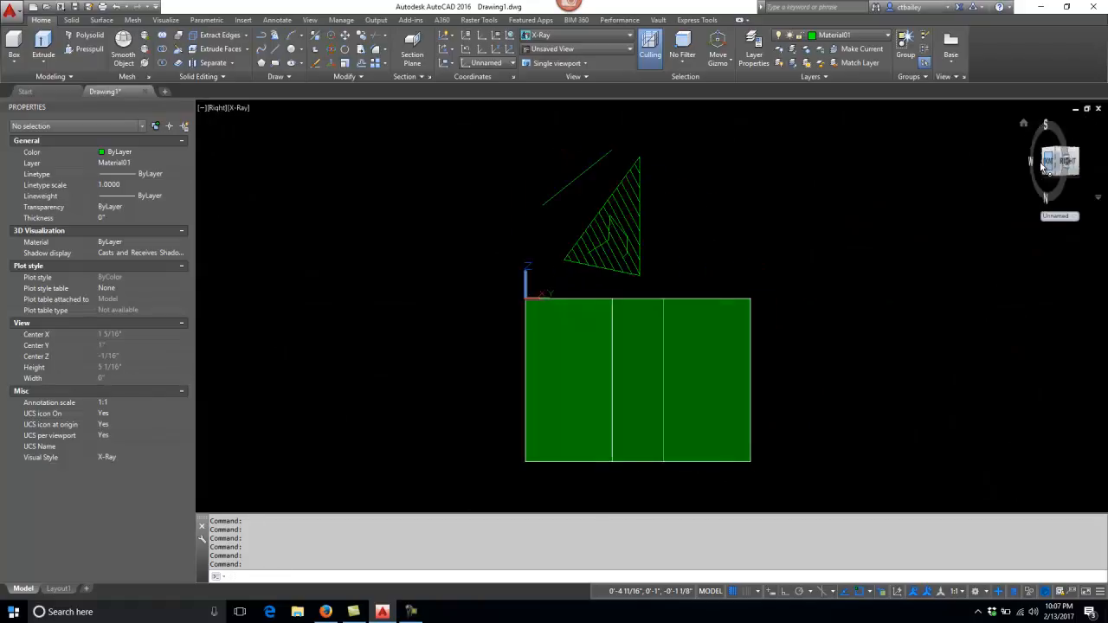
pyautogui.click(1057, 164)
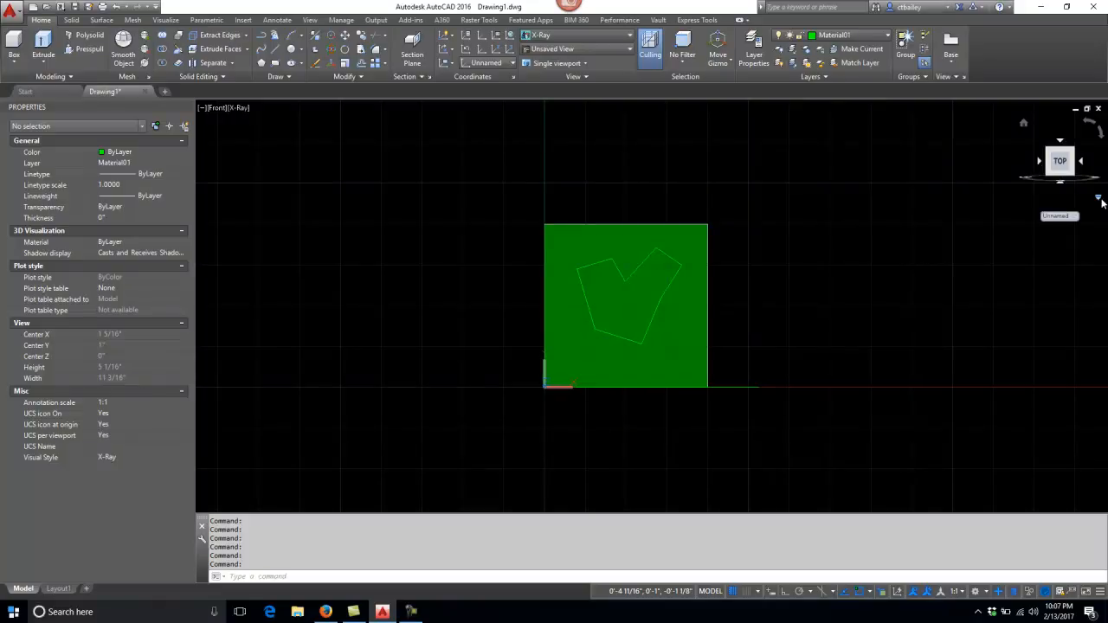
pyautogui.click(972, 235)
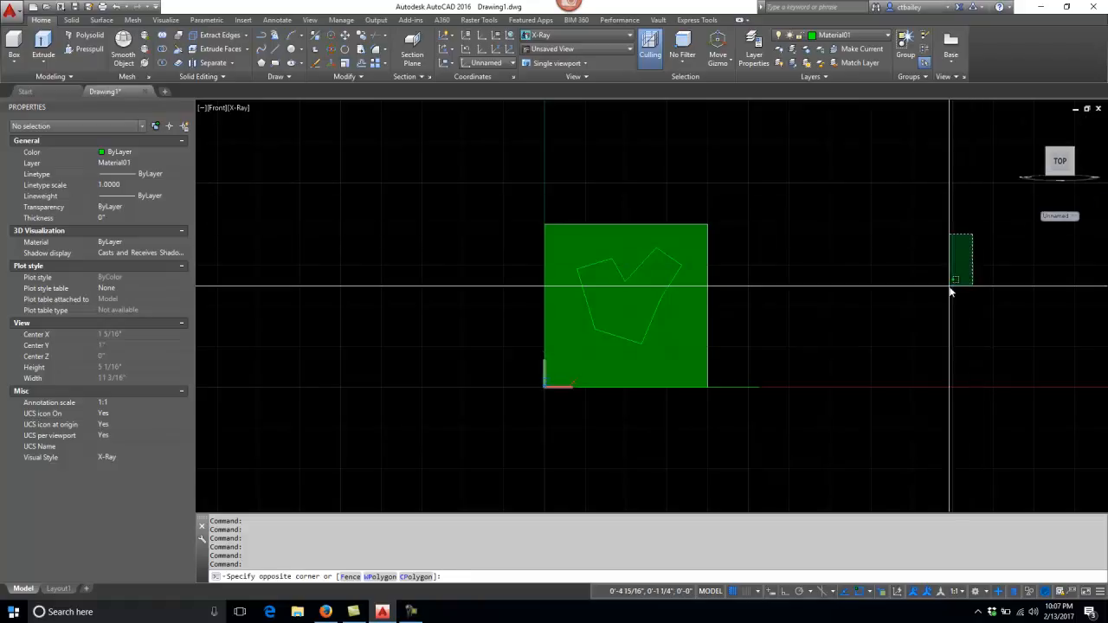
pyautogui.press('Escape')
pyautogui.press('Escape')
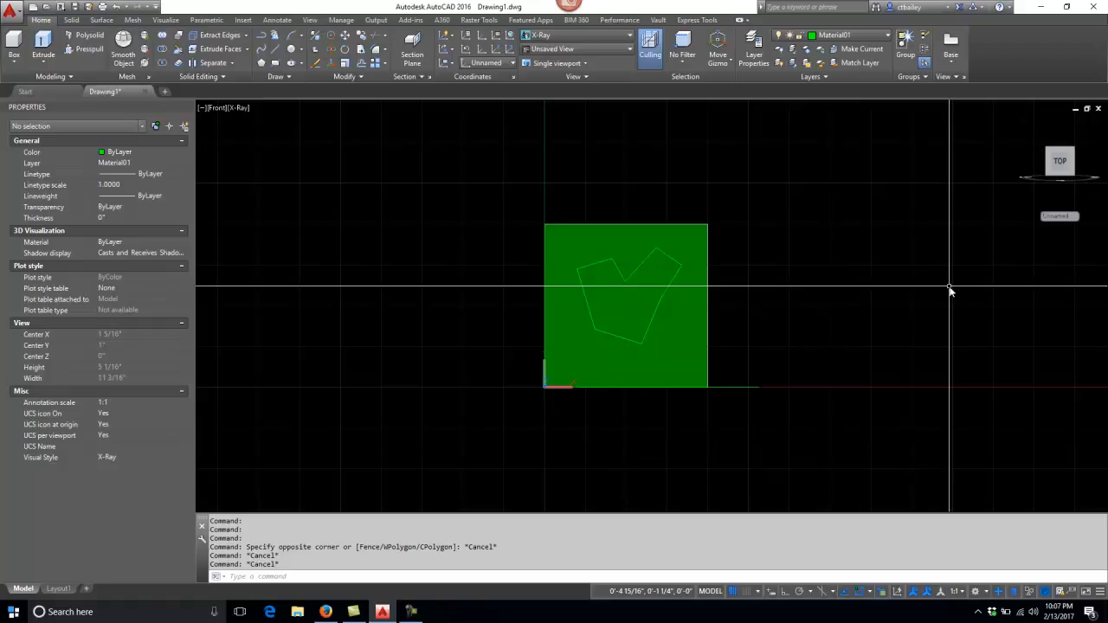
# - Reset the UCS to World and orbit to an angled view showing the cube's top, left and front faces
pyautogui.click(1074, 222)
pyautogui.click(1058, 228)
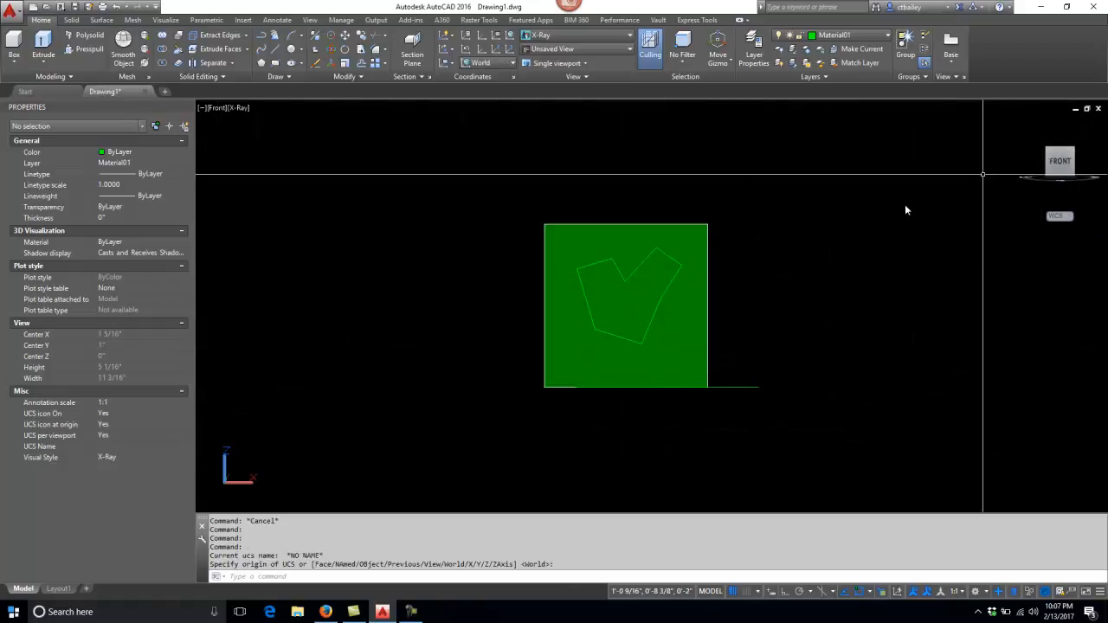
pyautogui.write('orbit')
pyautogui.press('Return')
pyautogui.moveTo(822, 243); pyautogui.dragTo(883, 302)
pyautogui.rightClick(881, 302)
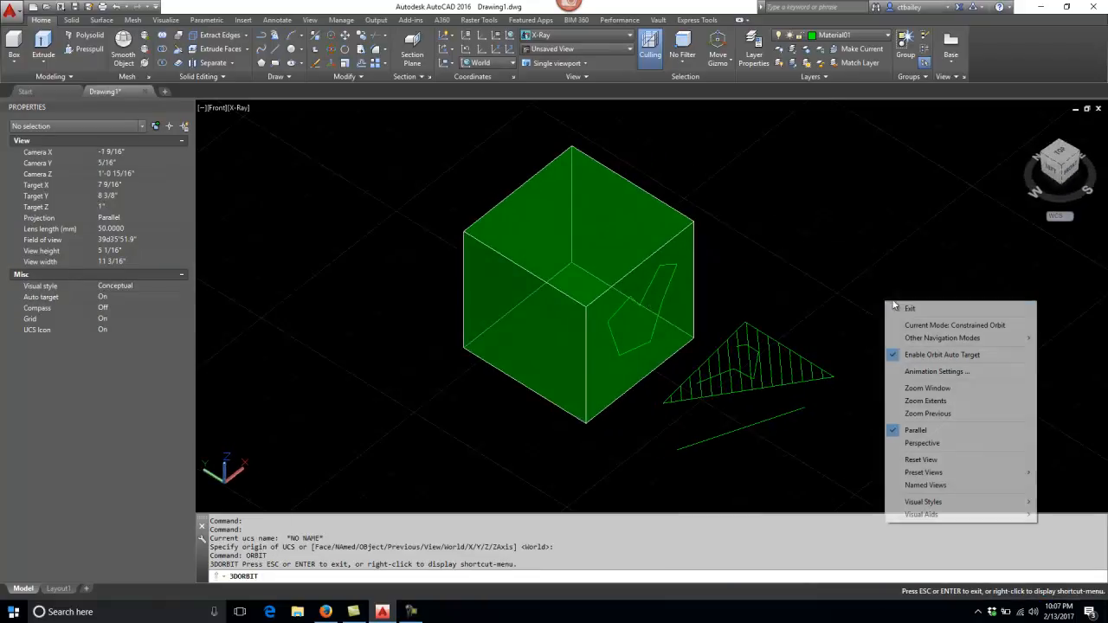
pyautogui.click(909, 308)
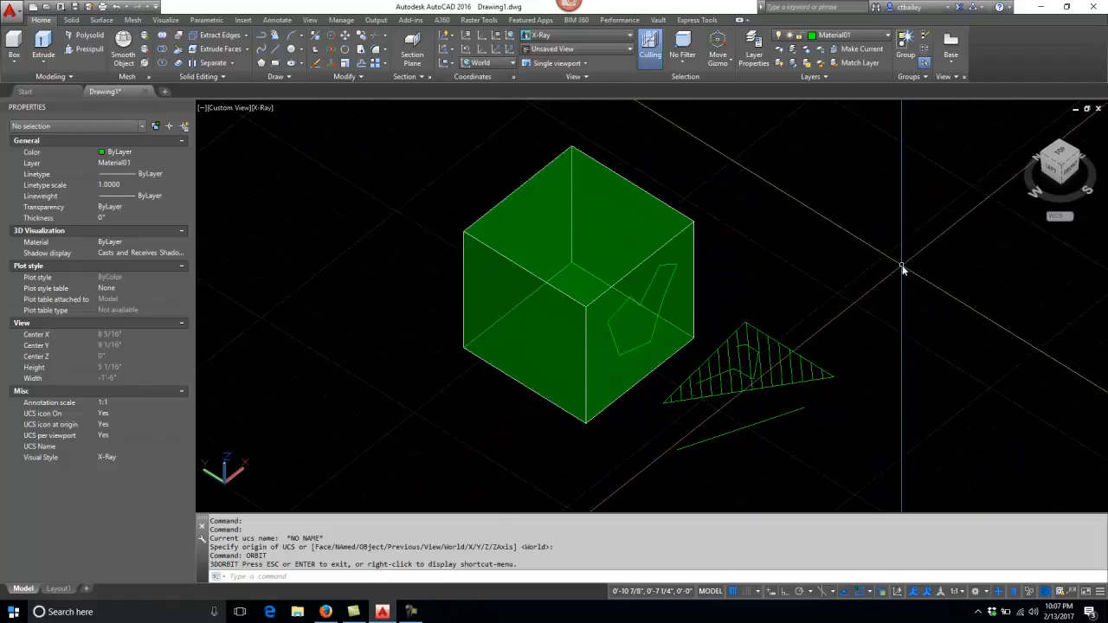
# - Realign the UCS to the face with the polyline: origin at its lower front-left corner, X along the bottom edge, Y up the vertical edge
pyautogui.write('ucs')
pyautogui.press('Return')
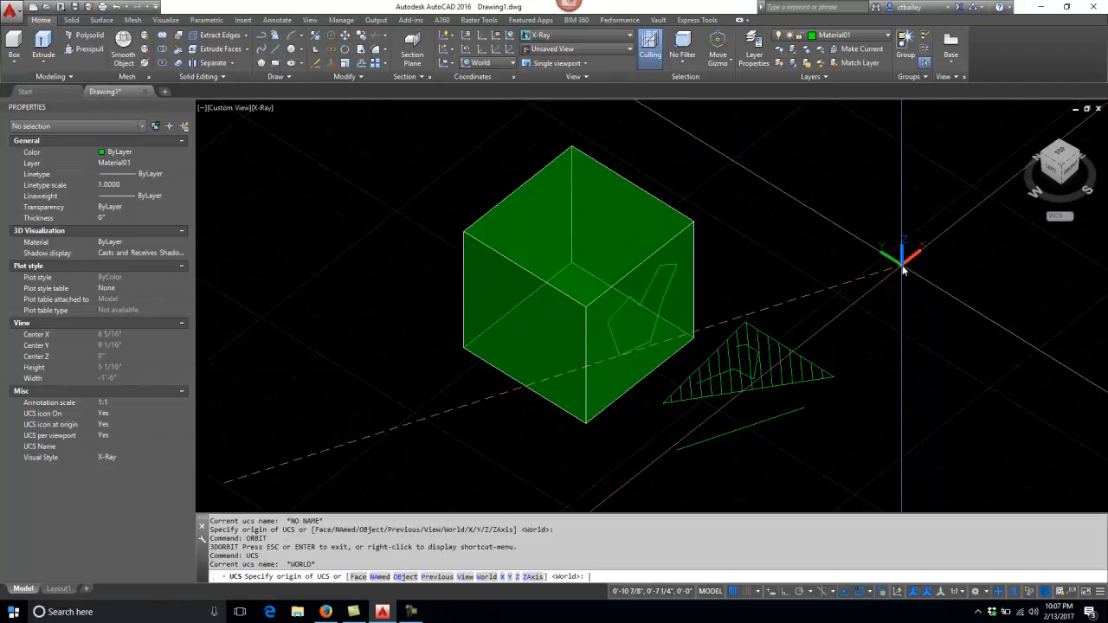
pyautogui.click(588, 424)
pyautogui.click(699, 345)
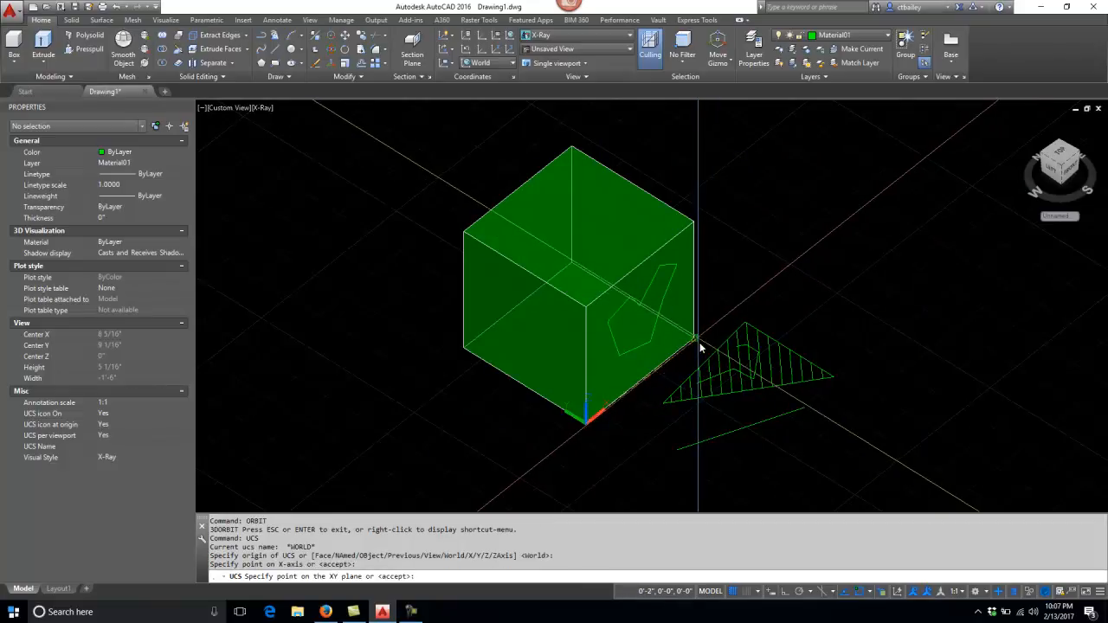
pyautogui.click(588, 310)
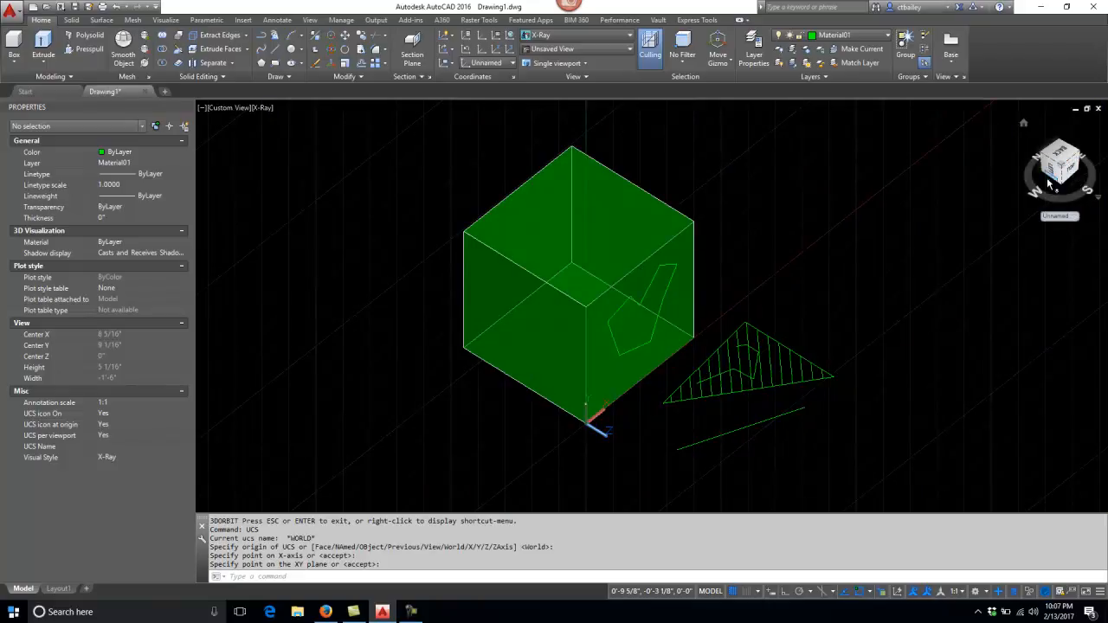
# - Orbit around the cube to check the realigned UCS against the front face, ending in an angled view from above
pyautogui.write('ORBIT')
pyautogui.press('Return')
pyautogui.moveTo(1004, 240); pyautogui.dragTo(978, 188)
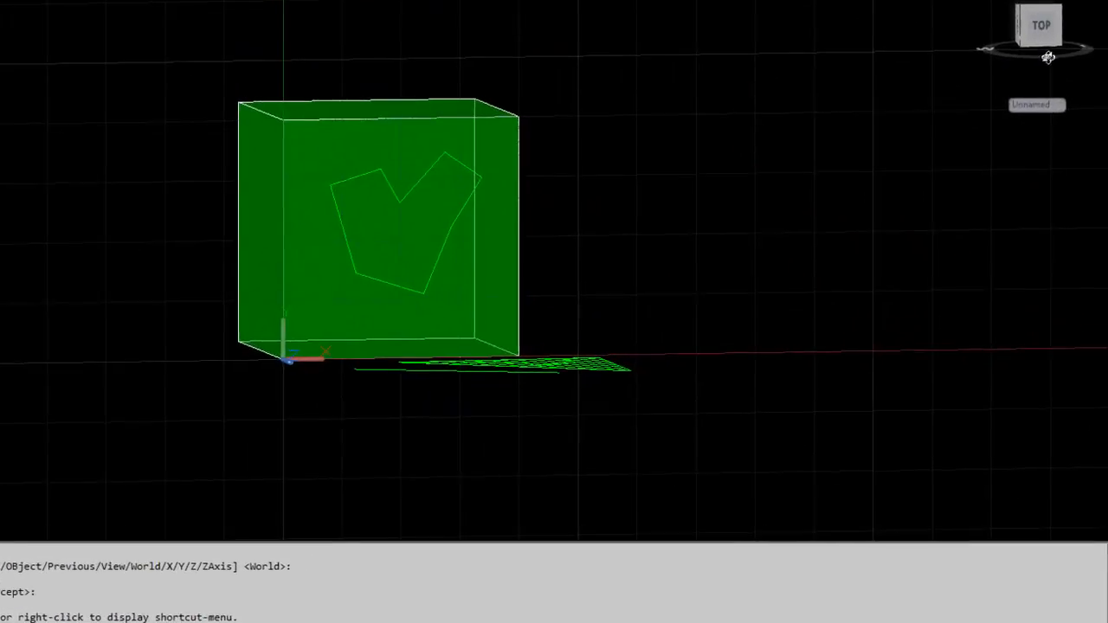
pyautogui.moveTo(1032, 216); pyautogui.dragTo(1011, 243)
pyautogui.moveTo(983, 161)
pyautogui.mouseDown()
pyautogui.moveTo(972, 156)
pyautogui.moveTo(982, 147)
pyautogui.mouseUp()
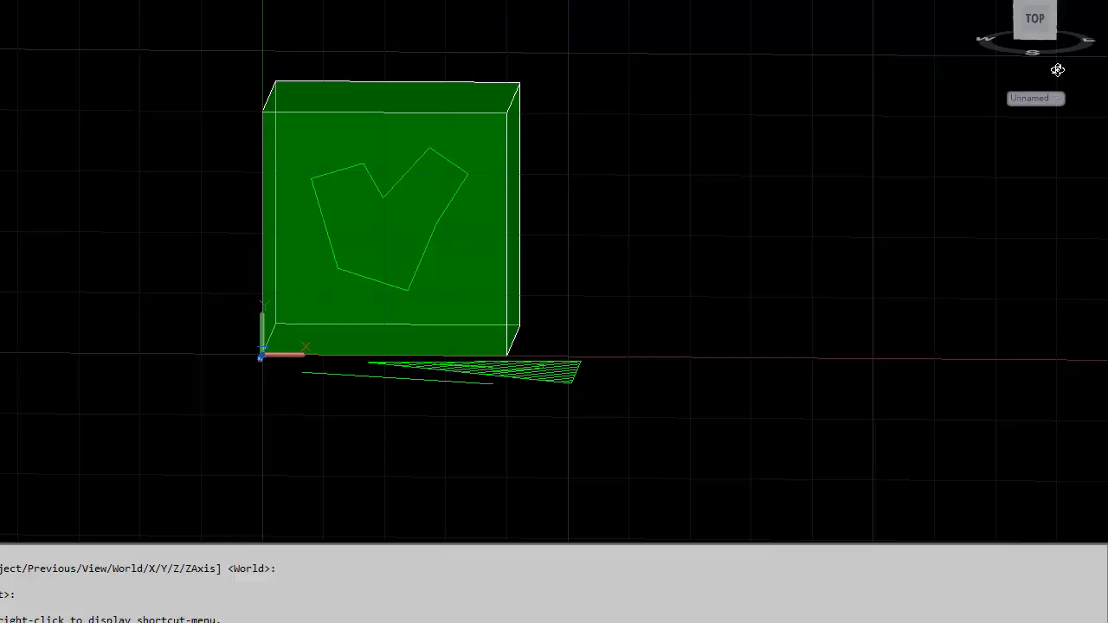
pyautogui.moveTo(756, 126); pyautogui.dragTo(853, 200)
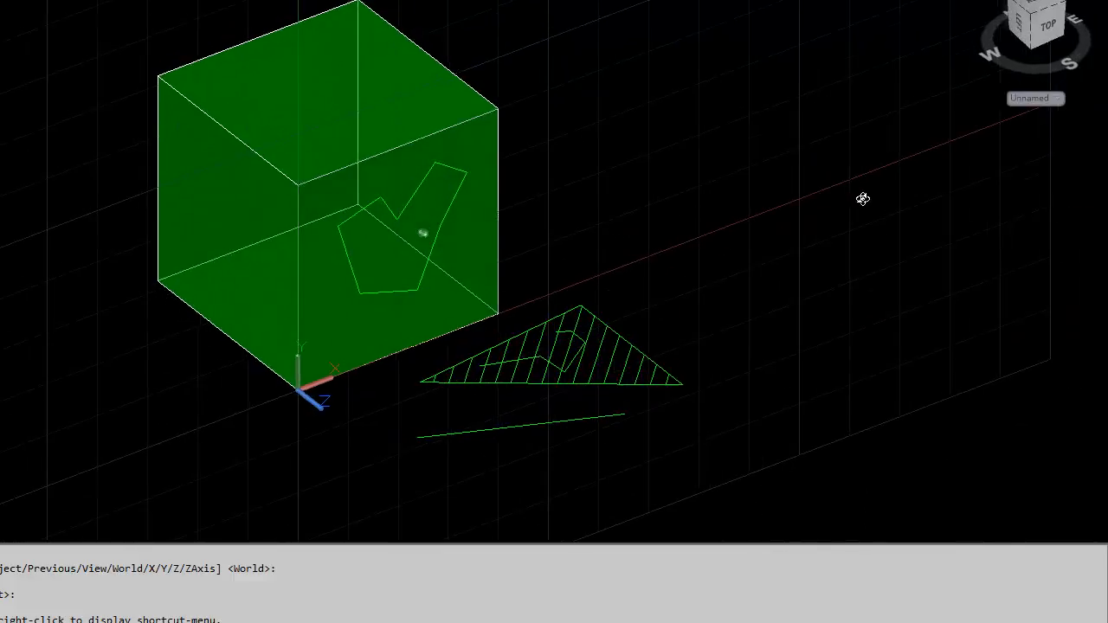
pyautogui.rightClick(901, 210)
pyautogui.click(901, 210)
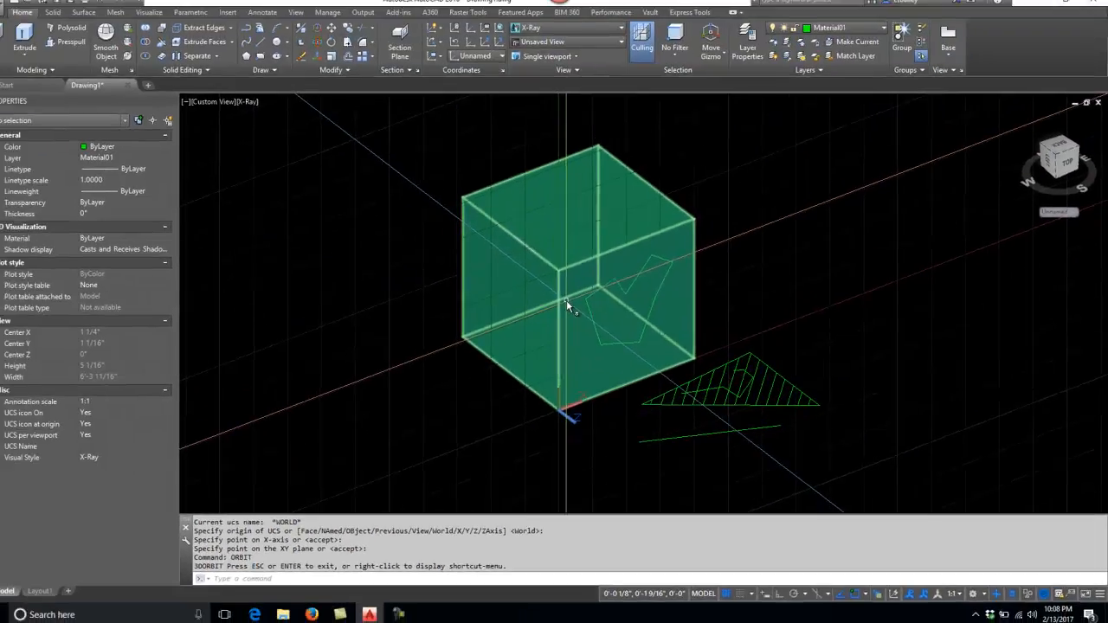
# - Orbit around the cube to an angled view from above that puts the polyline's face at the rear
pyautogui.write('ORBIT')
pyautogui.press('Return')
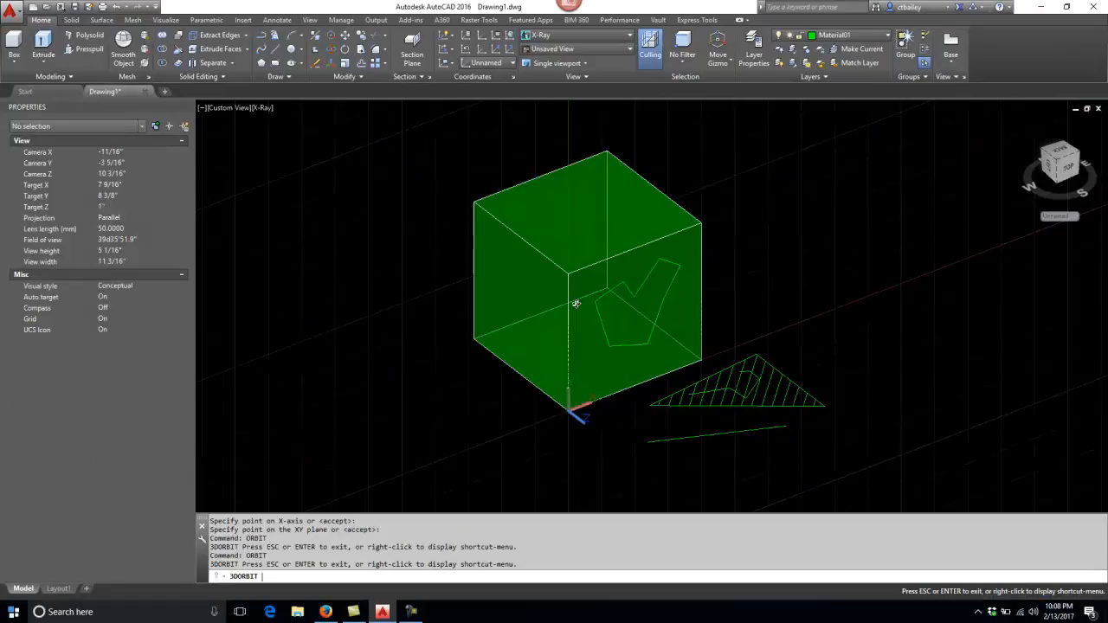
pyautogui.moveTo(455, 335); pyautogui.dragTo(642, 305)
pyautogui.rightClick(641, 304)
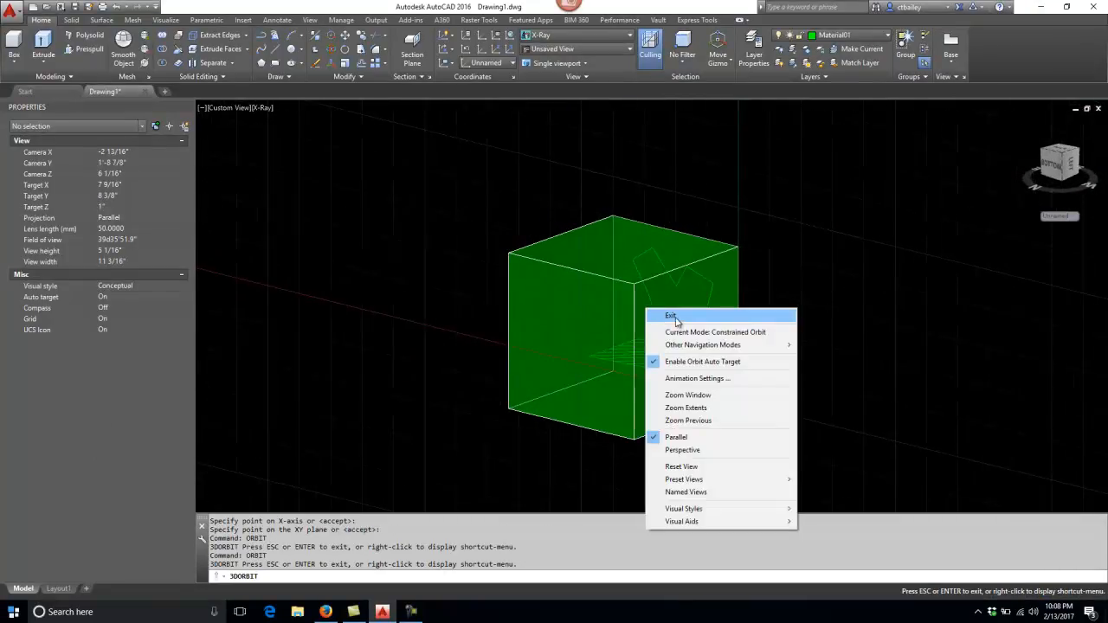
pyautogui.click(732, 315)
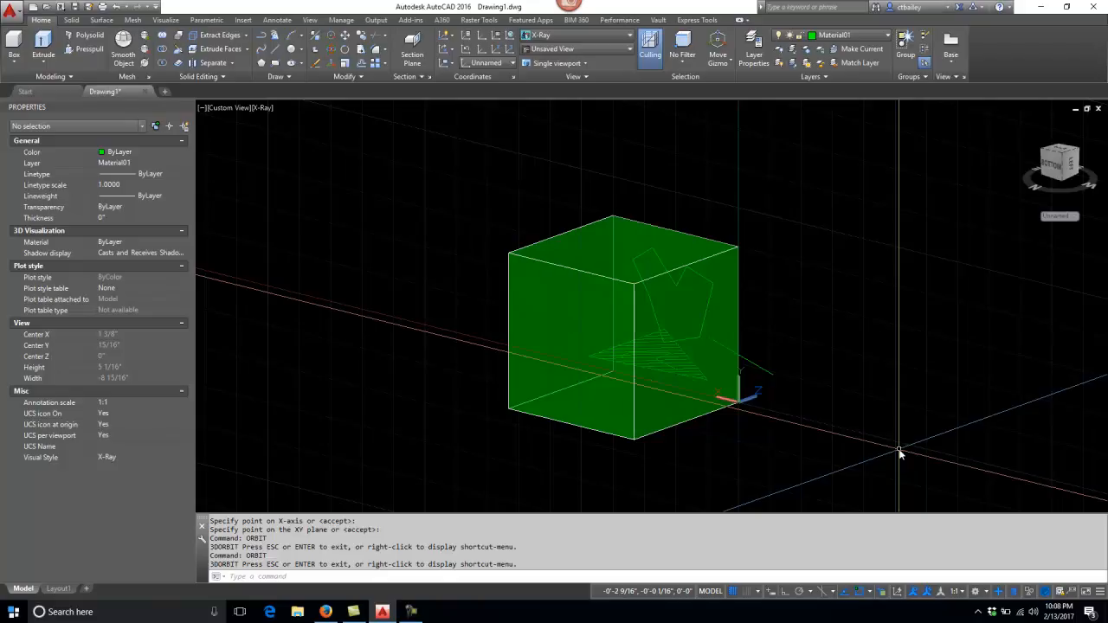
# - Align the UCS to the cube's blank face adjoining the polyline's face using the Face option, cycling Next twice before accepting
pyautogui.moveTo(901, 452); pyautogui.dragTo(693, 334)
pyautogui.write('ucs')
pyautogui.press('Return')
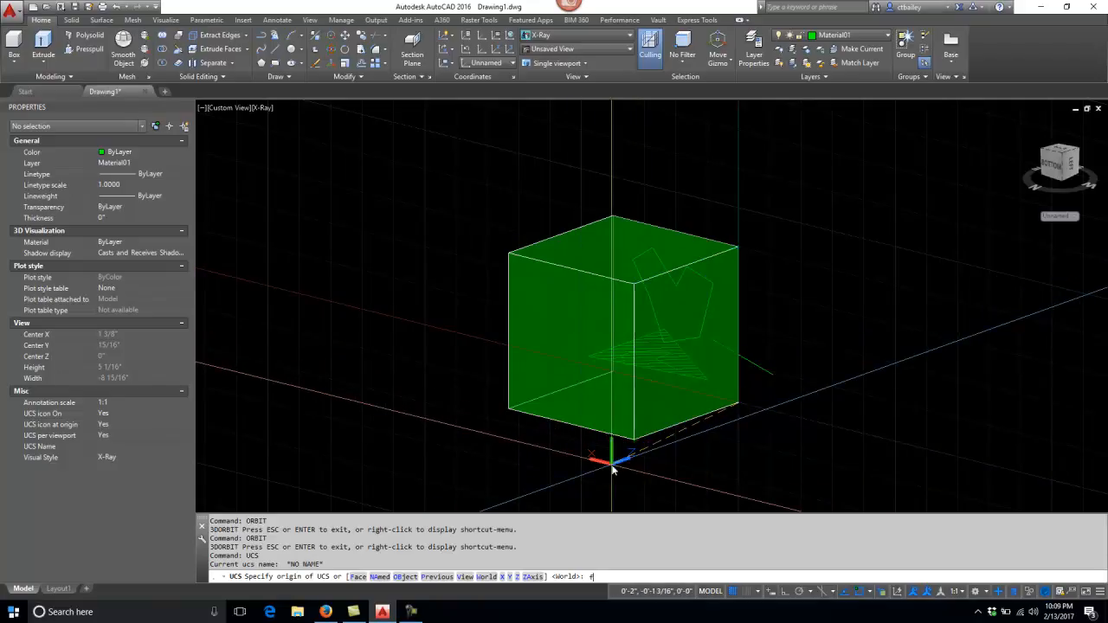
pyautogui.write('f')
pyautogui.press('Return')
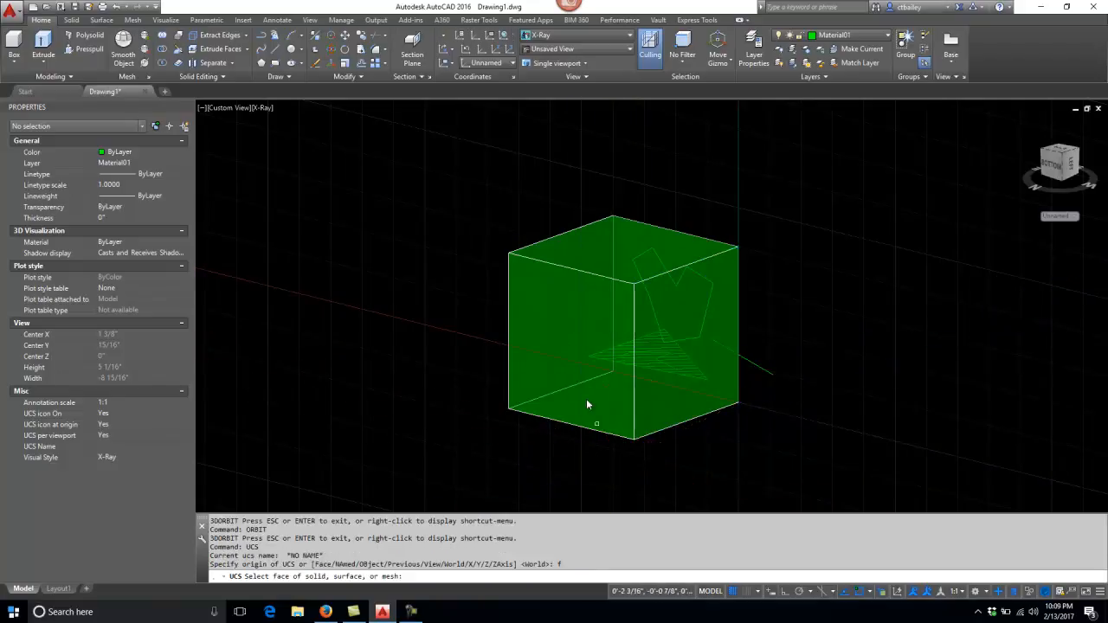
pyautogui.click(684, 322)
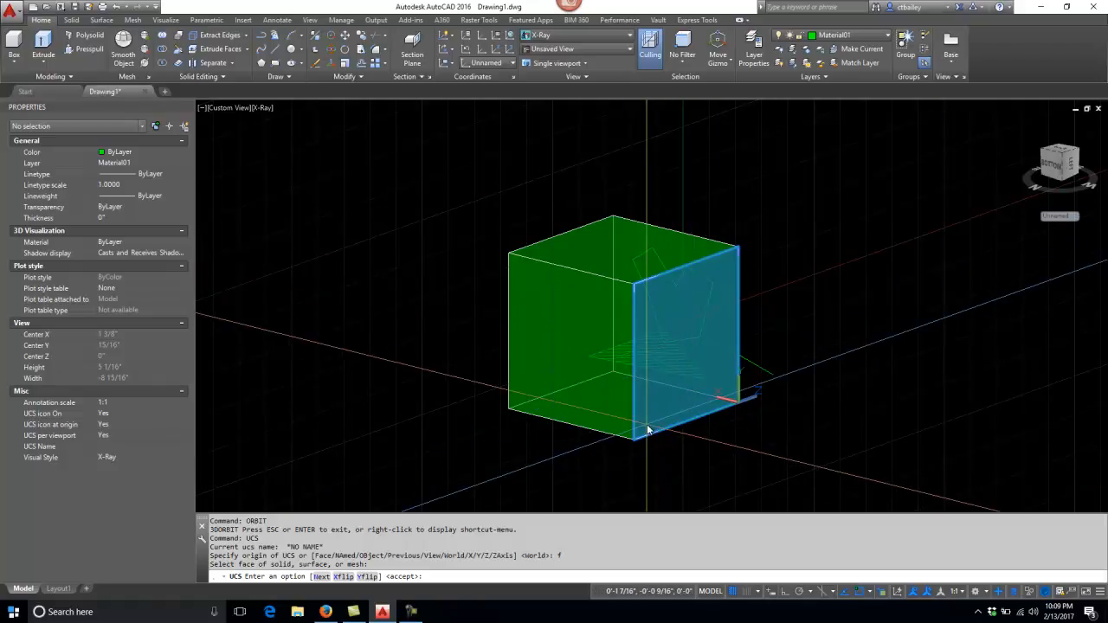
pyautogui.press('Return')
pyautogui.write('n')
pyautogui.press('Return')
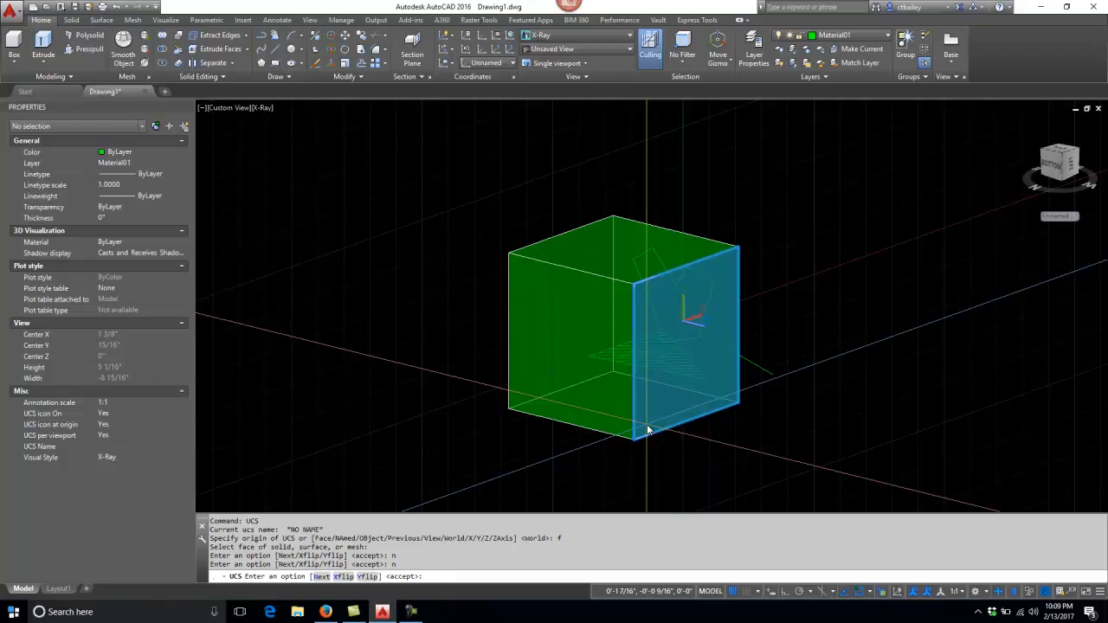
pyautogui.press('Return')
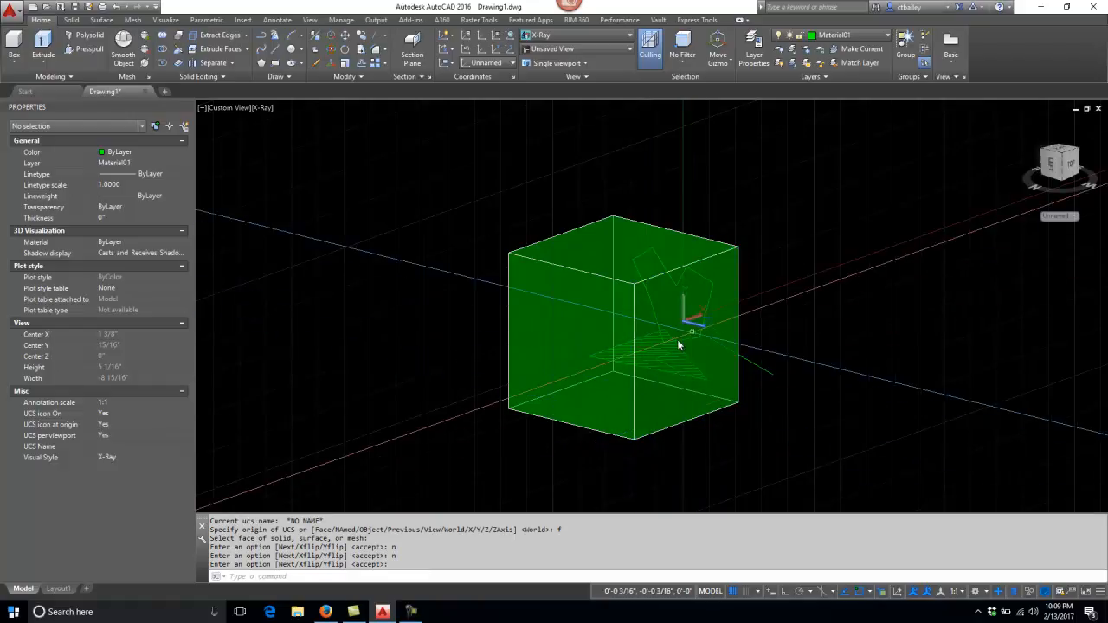
pyautogui.click(647, 438)
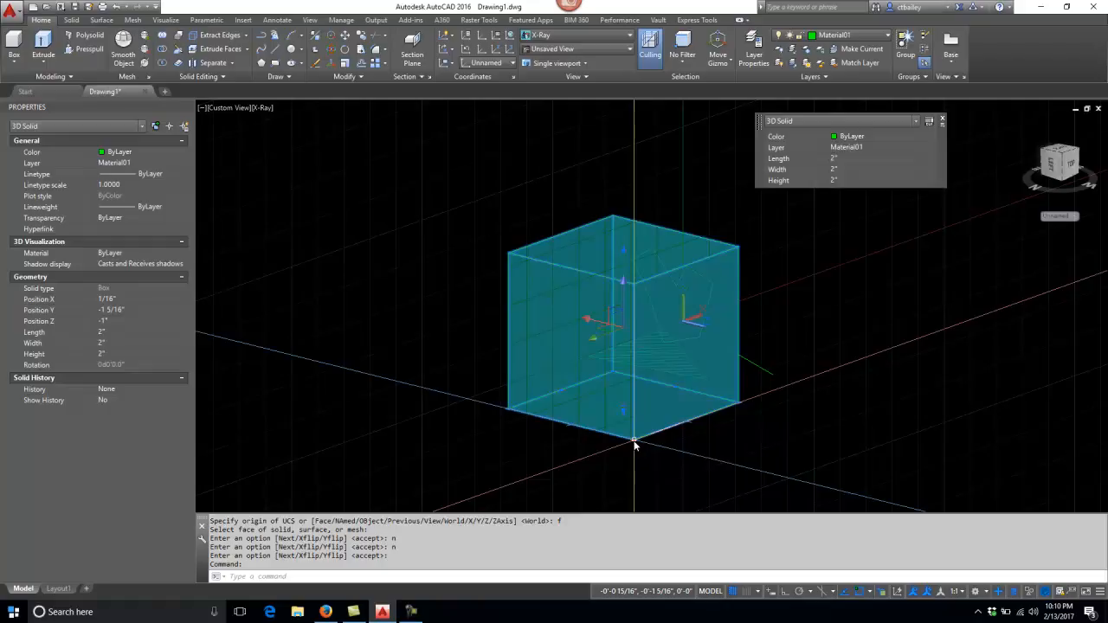
pyautogui.press('Escape')
pyautogui.press('Escape')
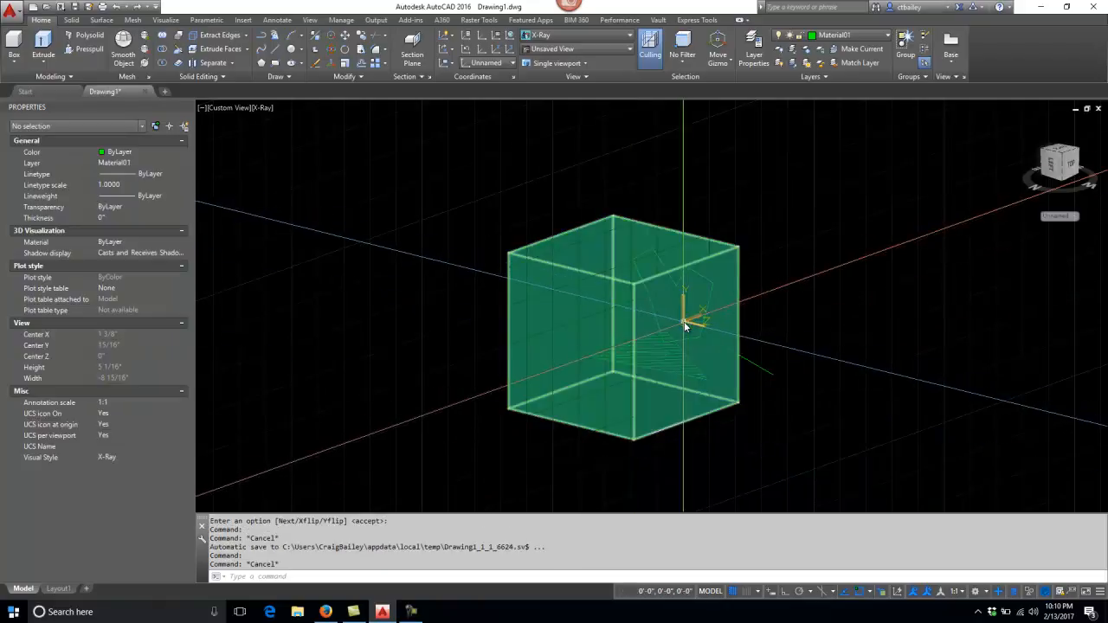
pyautogui.click(735, 247)
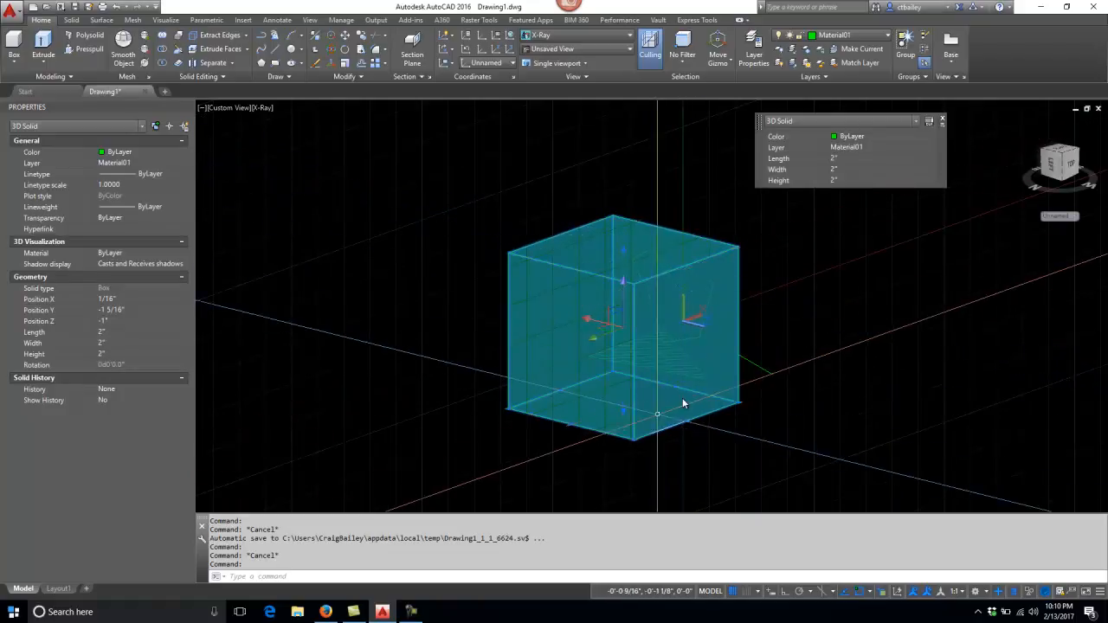
pyautogui.press('Escape')
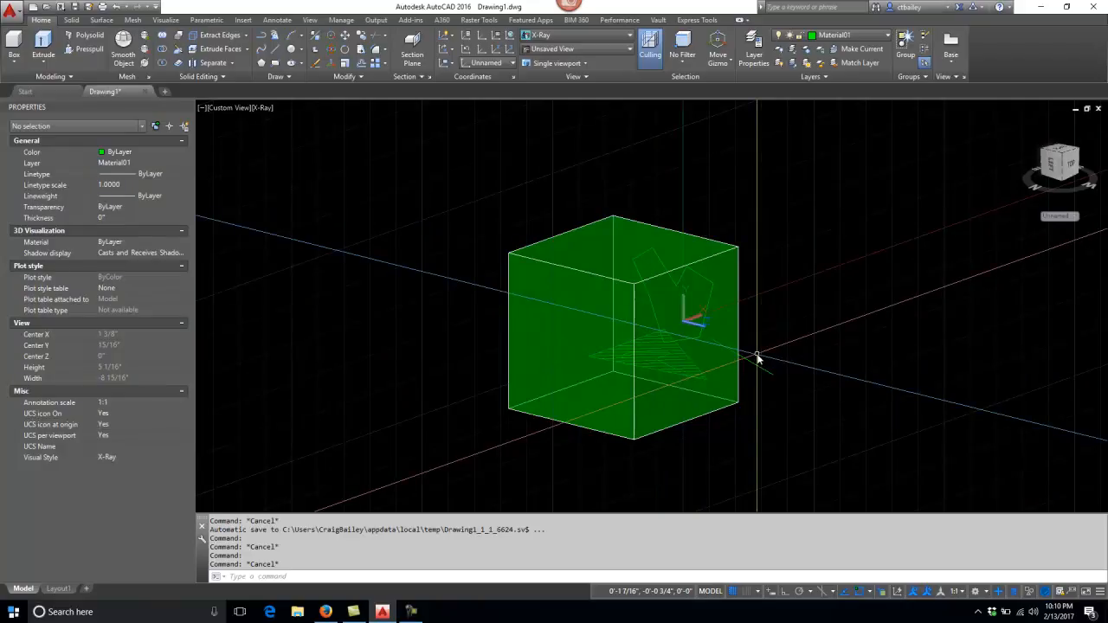
# - Make Annotations the current layer and close the layer manager
pyautogui.write('LA')
pyautogui.press('Return')
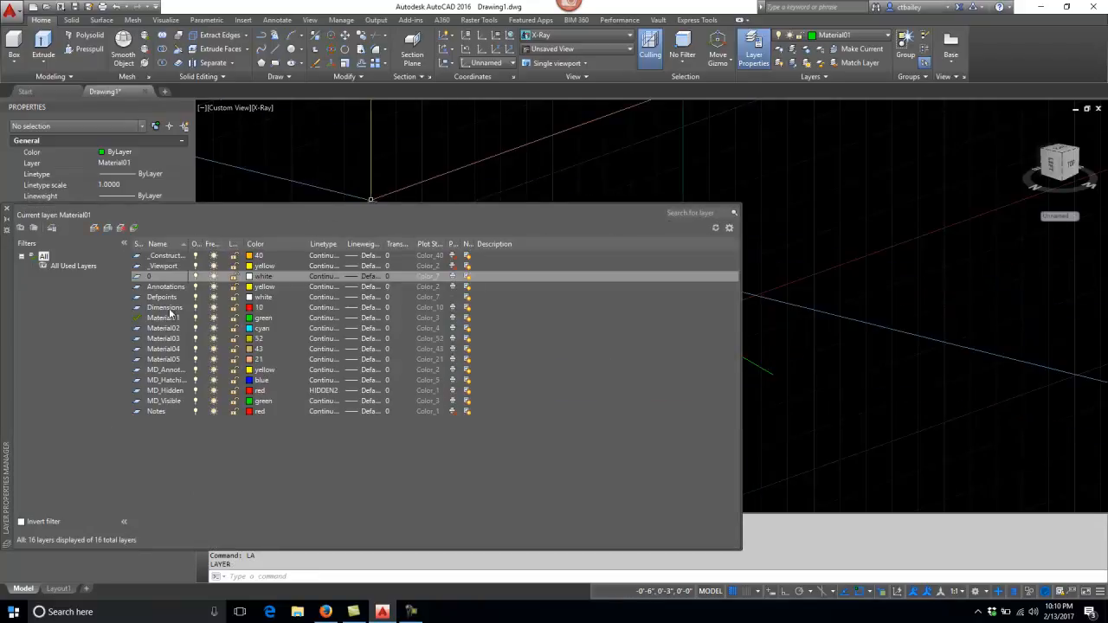
pyautogui.doubleClick(170, 291)
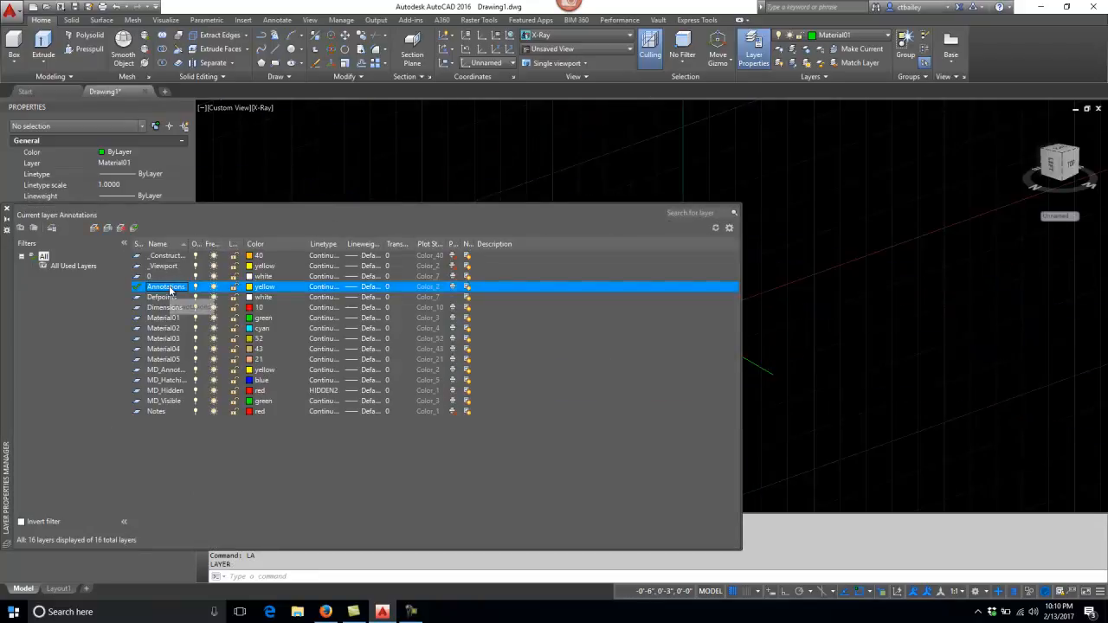
pyautogui.click(6, 210)
# - Start multiline text at annotation scale 1:1 with its box spanning the UCS-aligned face from the upper-left to the lower-right corner
pyautogui.write('ext')
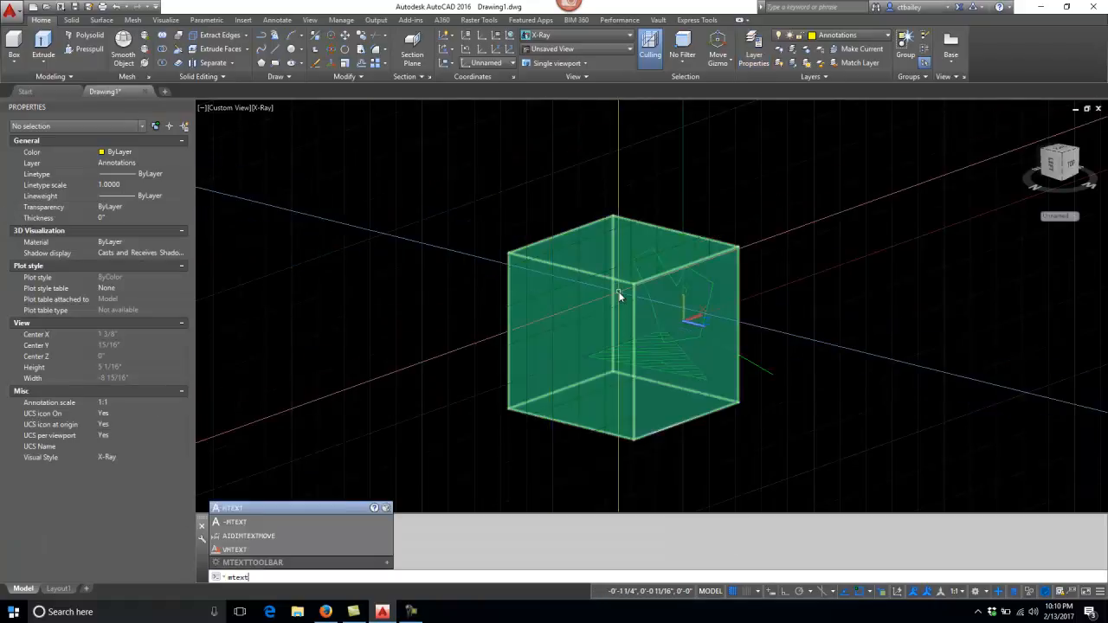
pyautogui.press('Return')
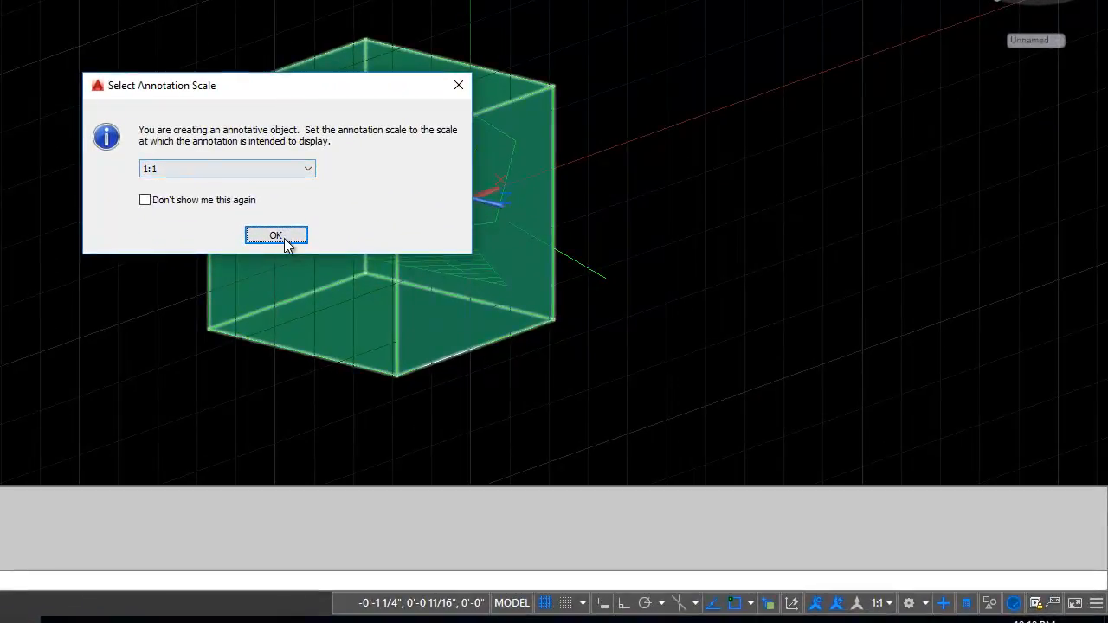
pyautogui.click(278, 237)
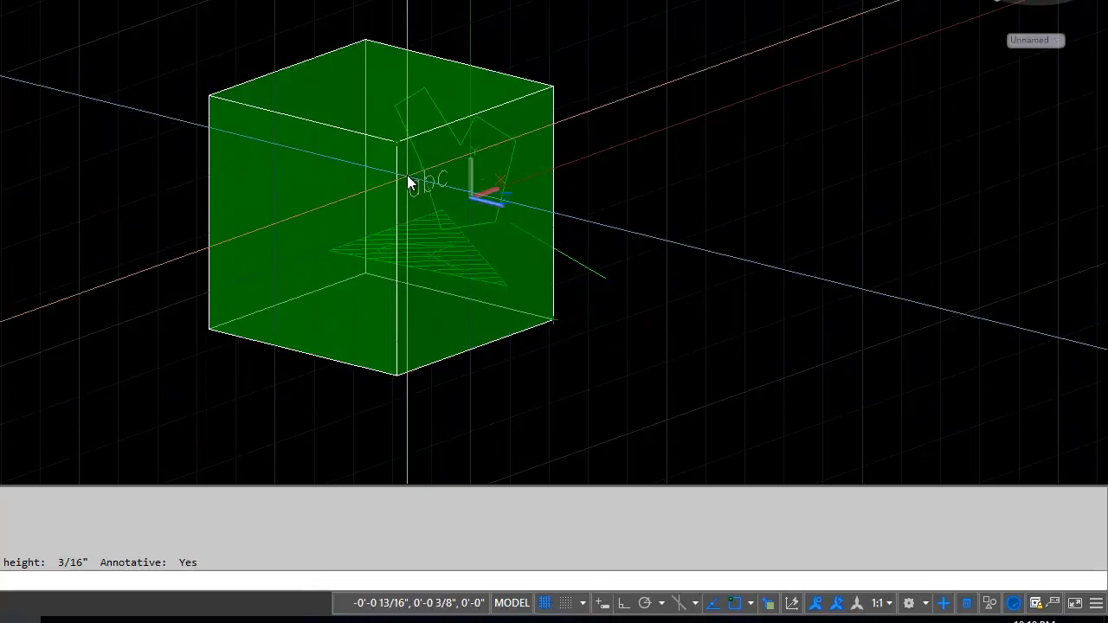
pyautogui.click(404, 148)
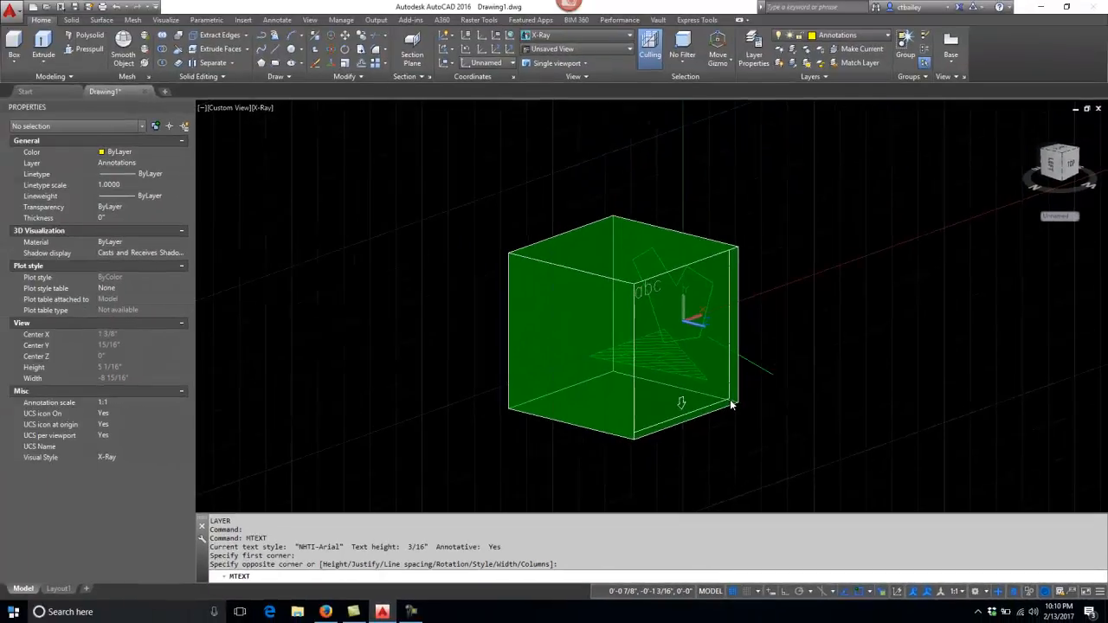
pyautogui.click(537, 315)
# - Write "This is the / face / of our / Cube." on four lines in the text box and finish editing
pyautogui.write('This i')
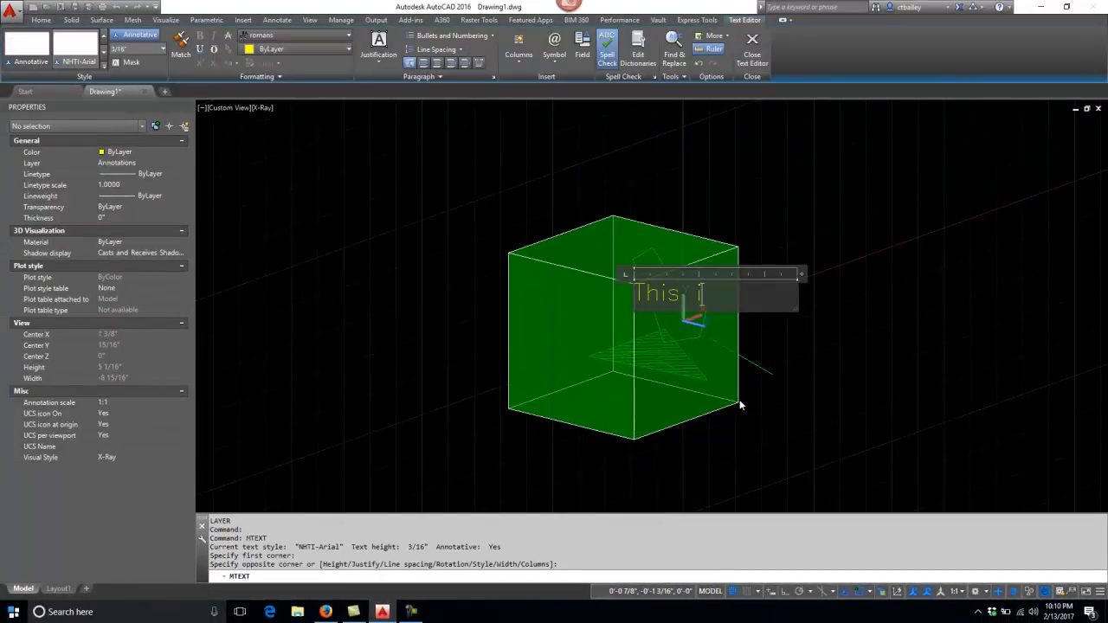
pyautogui.write('s the')
pyautogui.press('Return')
pyautogui.write('face')
pyautogui.press('Return')
pyautogui.write('of our')
pyautogui.press('Return')
pyautogui.write('Cu')
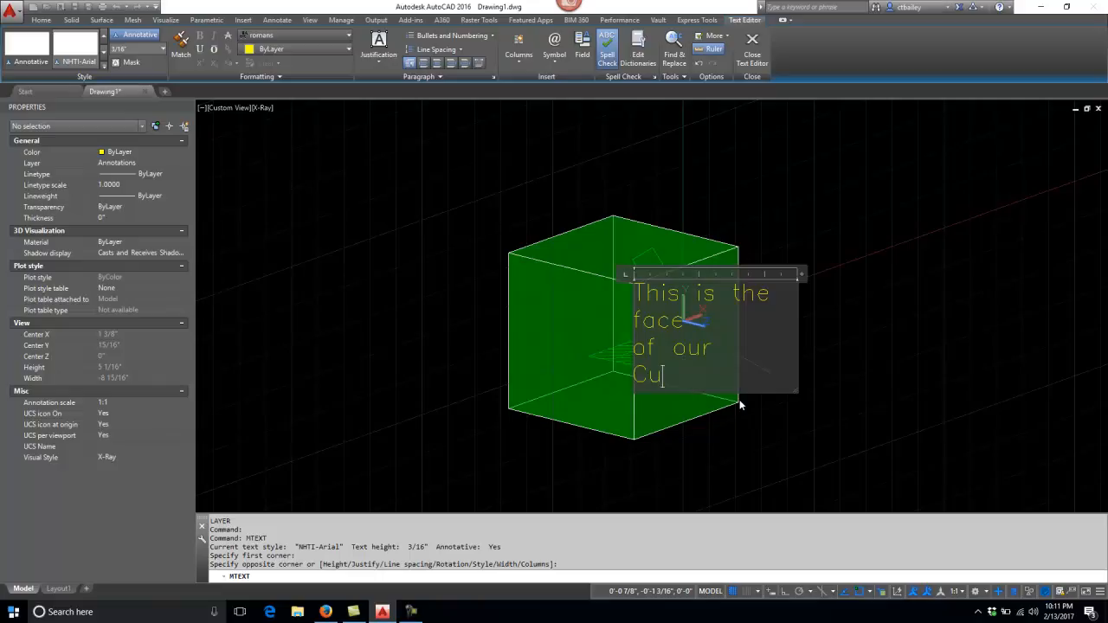
pyautogui.write('be.')
pyautogui.press('Return')
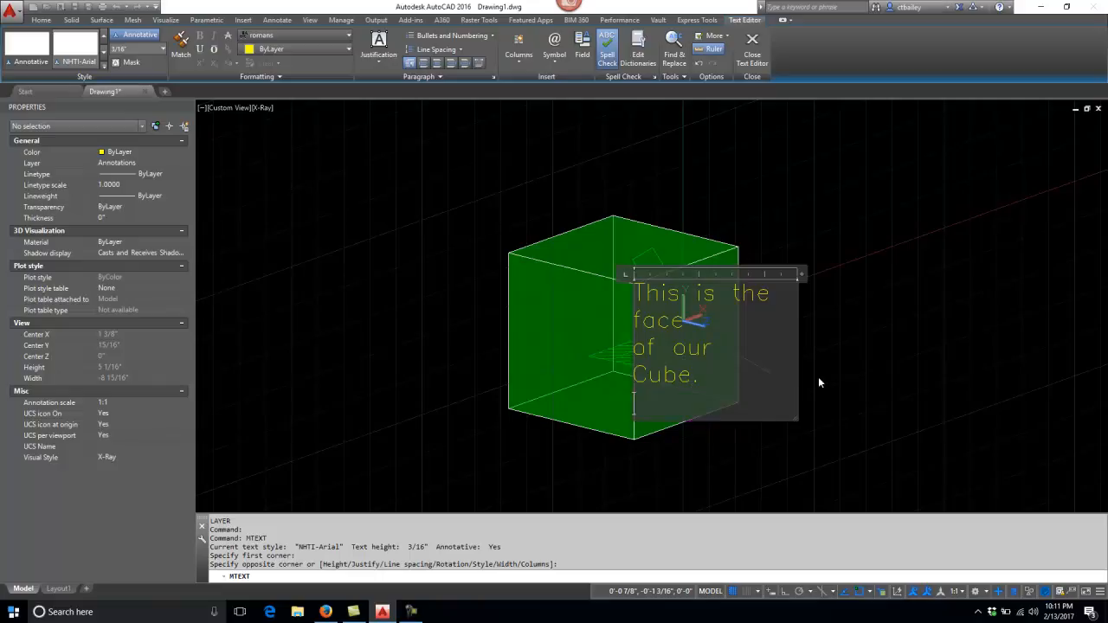
pyautogui.click(941, 381)
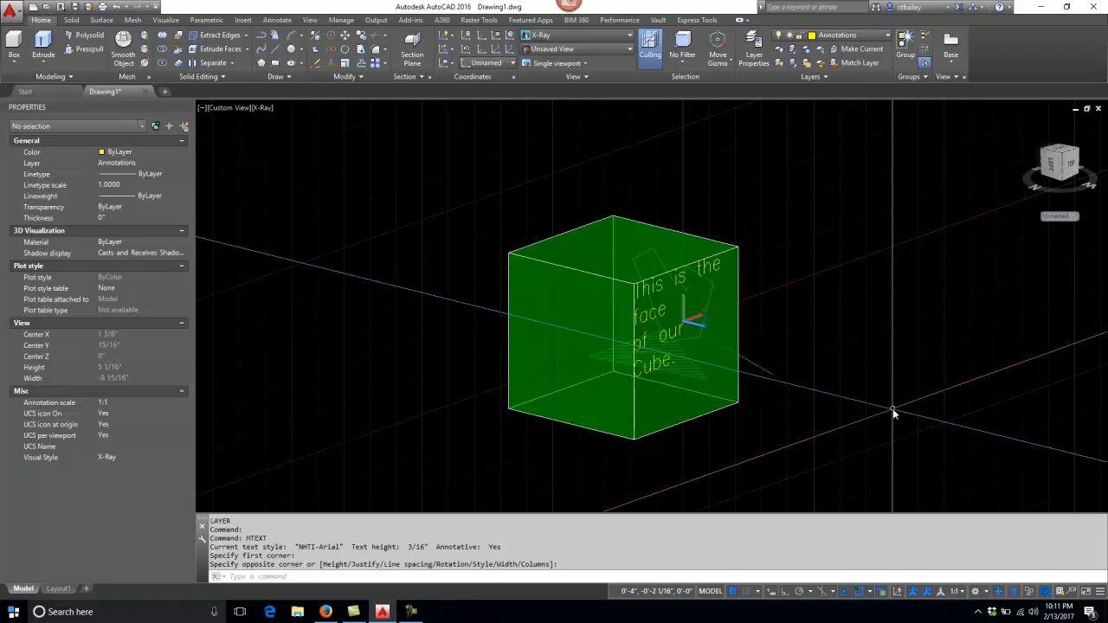
# - View the cube and its text in the Conceptual visual style and settle on the Realistic style
pyautogui.click(265, 108)
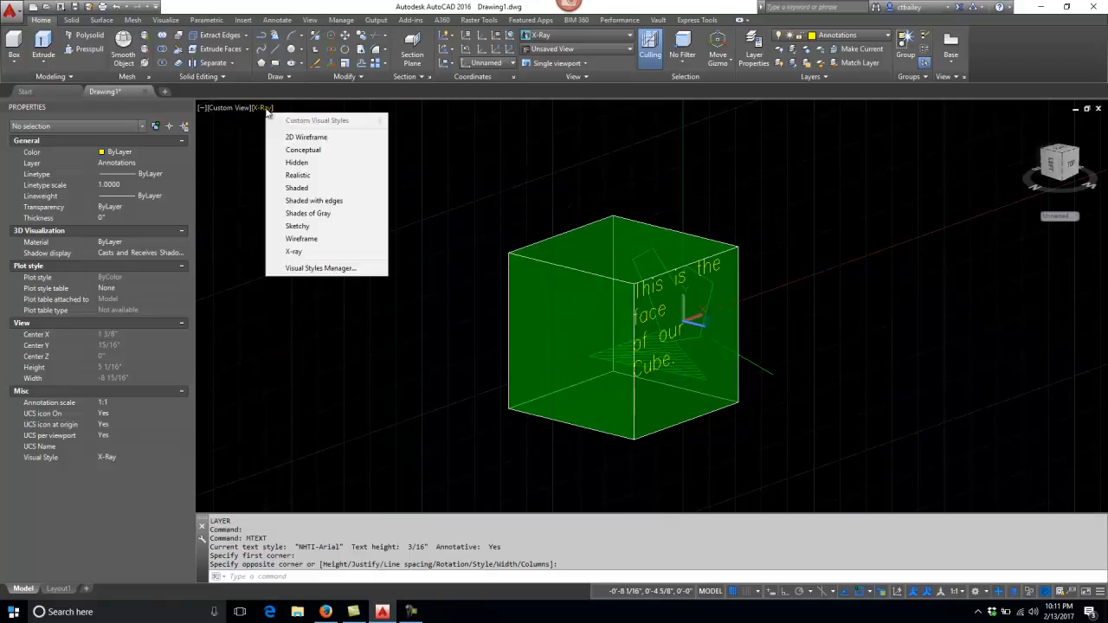
pyautogui.click(303, 150)
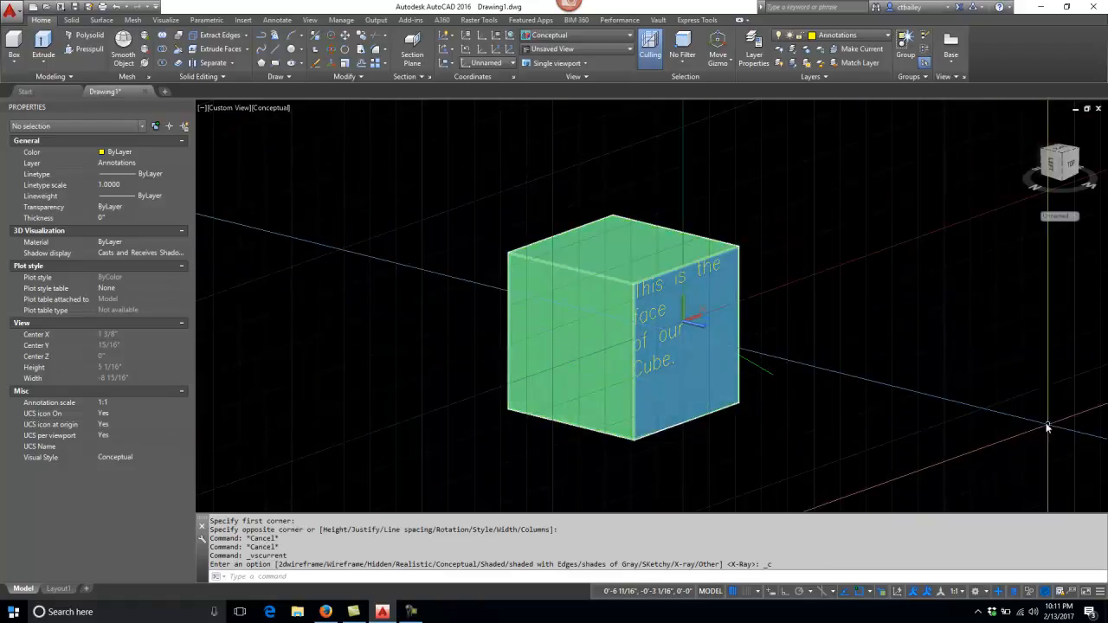
pyautogui.scroll(5, 638, 339)
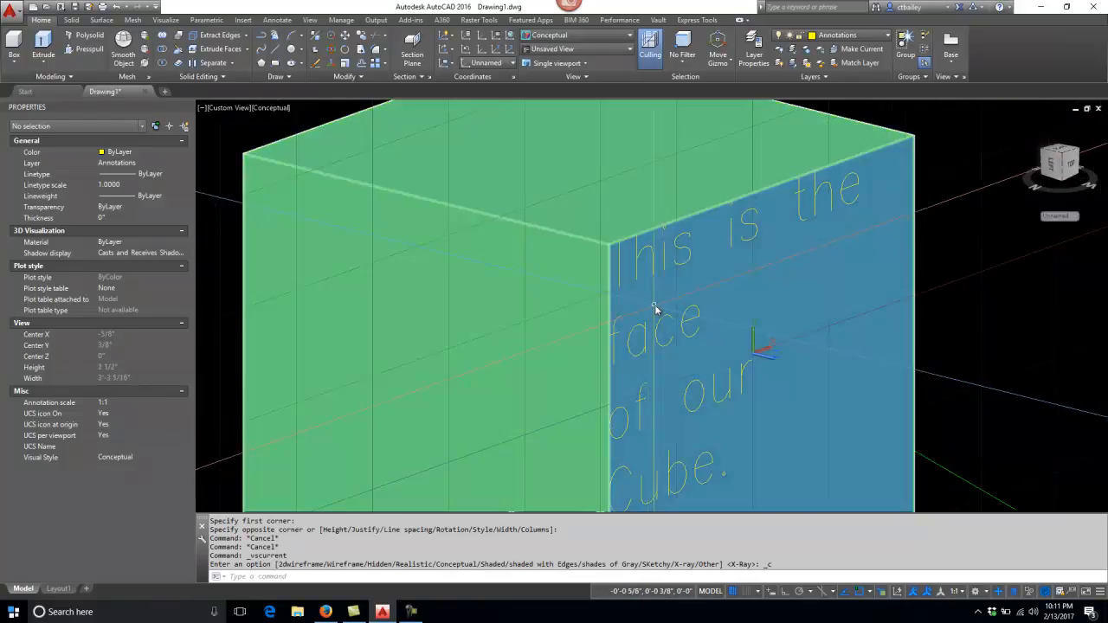
pyautogui.scroll(-3, 627, 279)
pyautogui.press('Escape')
pyautogui.press('Escape')
pyautogui.press('Escape')
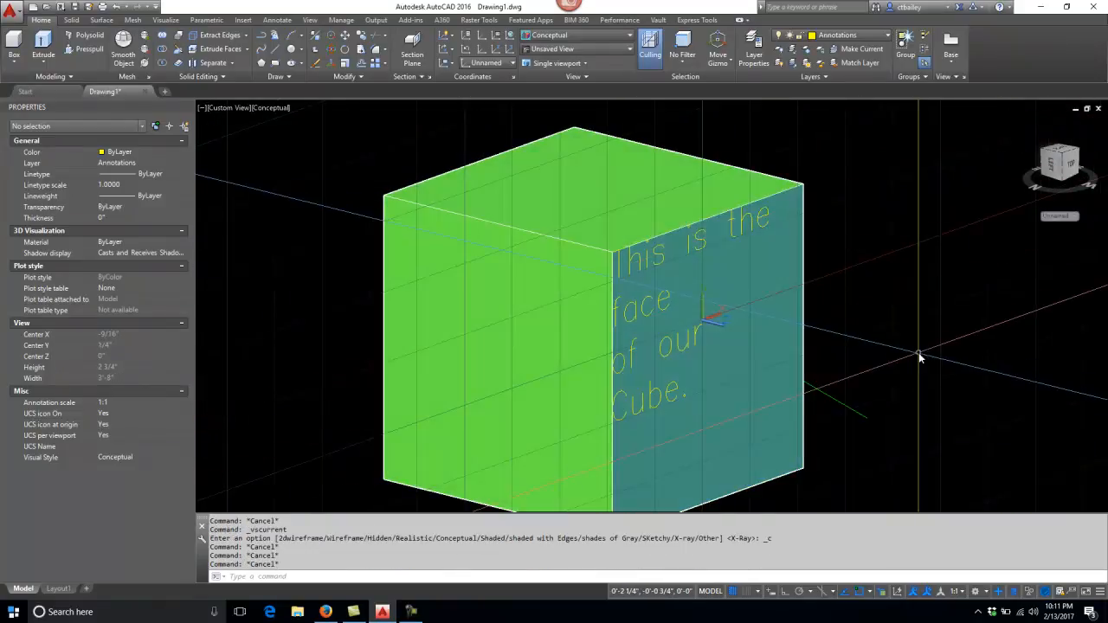
pyautogui.click(271, 109)
pyautogui.click(307, 178)
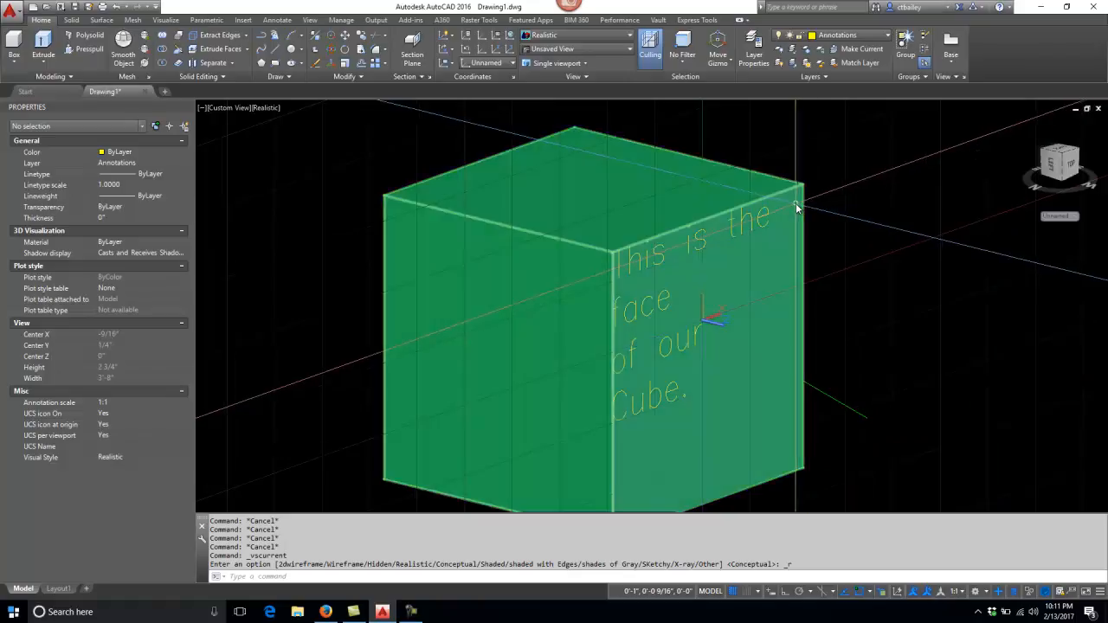
# - Send the text on the cube's face to the back of the draw order and clear the selection
pyautogui.click(656, 254)
pyautogui.rightClick(656, 256)
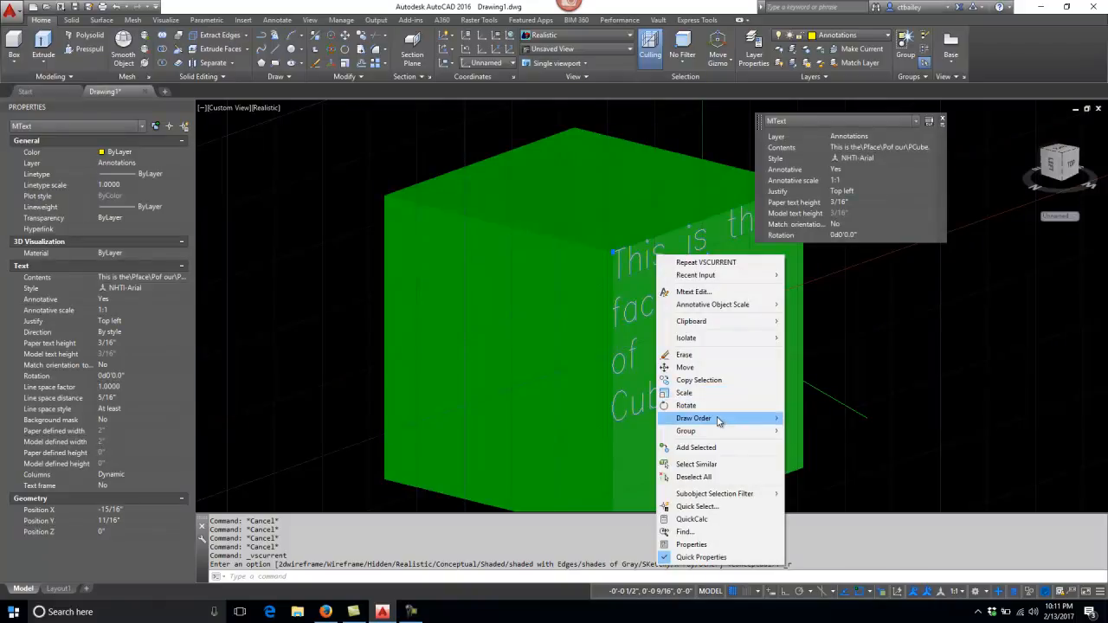
pyautogui.moveTo(718, 421)
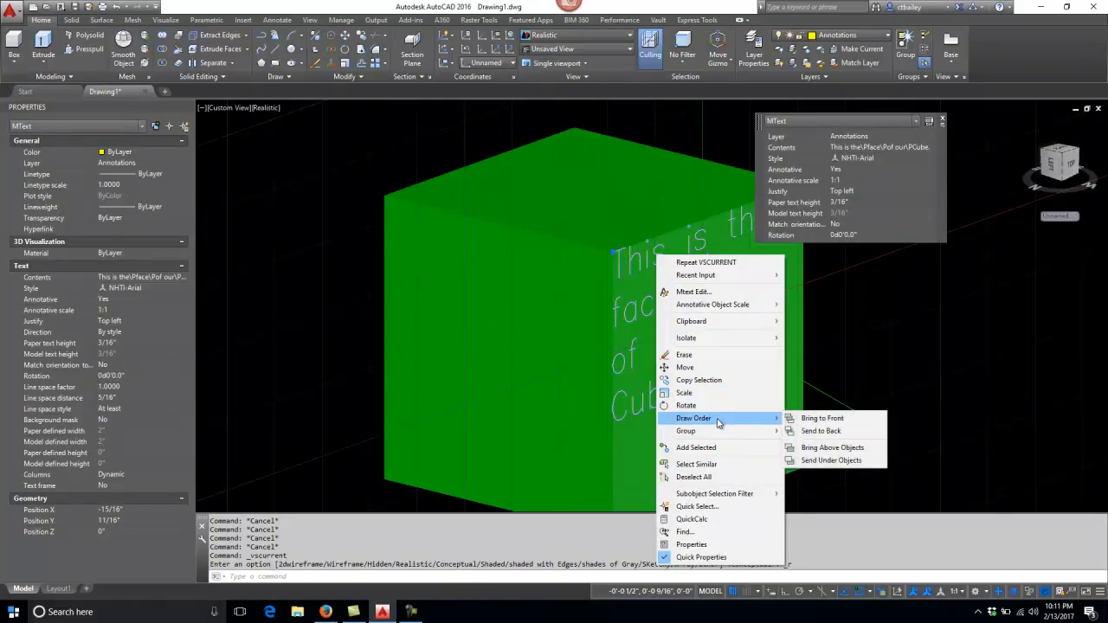
pyautogui.click(832, 432)
pyautogui.press('Escape')
pyautogui.press('Escape')
pyautogui.press('Escape')
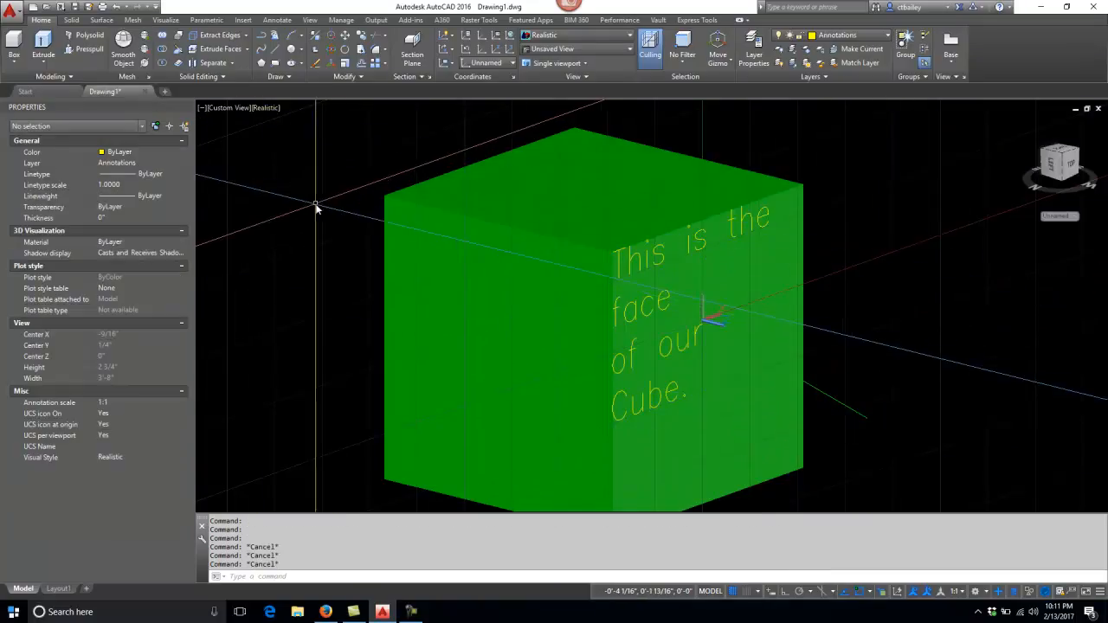
# - Orbit the cube to a steeper side view of the lettered face and examine how the text sits on it
pyautogui.write('orbit')
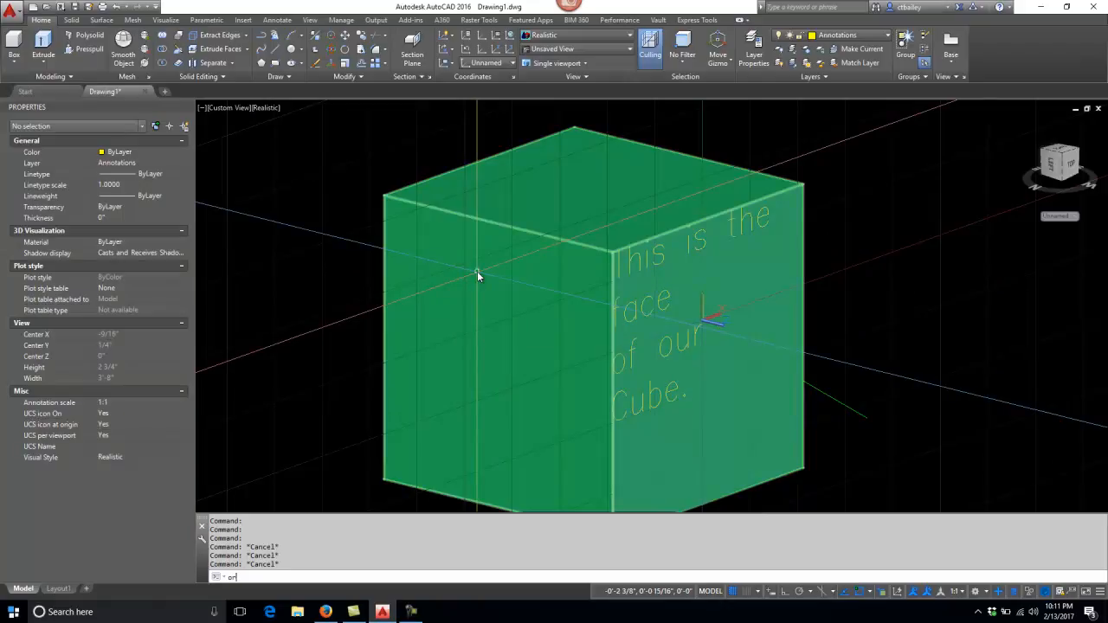
pyautogui.press('Return')
pyautogui.moveTo(574, 245); pyautogui.dragTo(742, 289)
pyautogui.rightClick(756, 297)
pyautogui.click(770, 303)
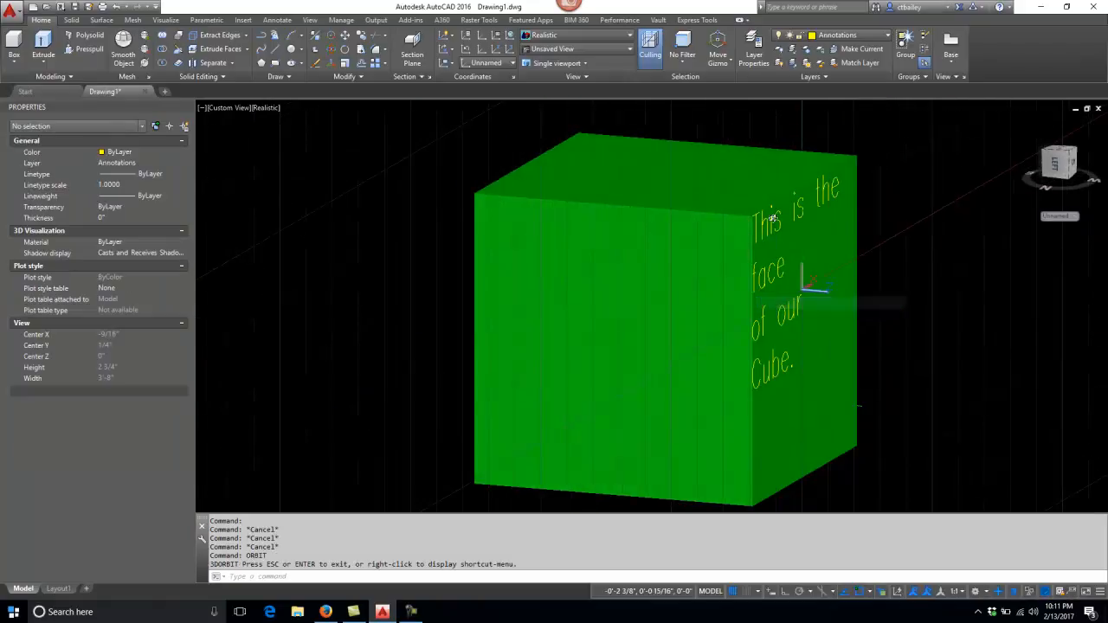
pyautogui.scroll(5, 772, 225)
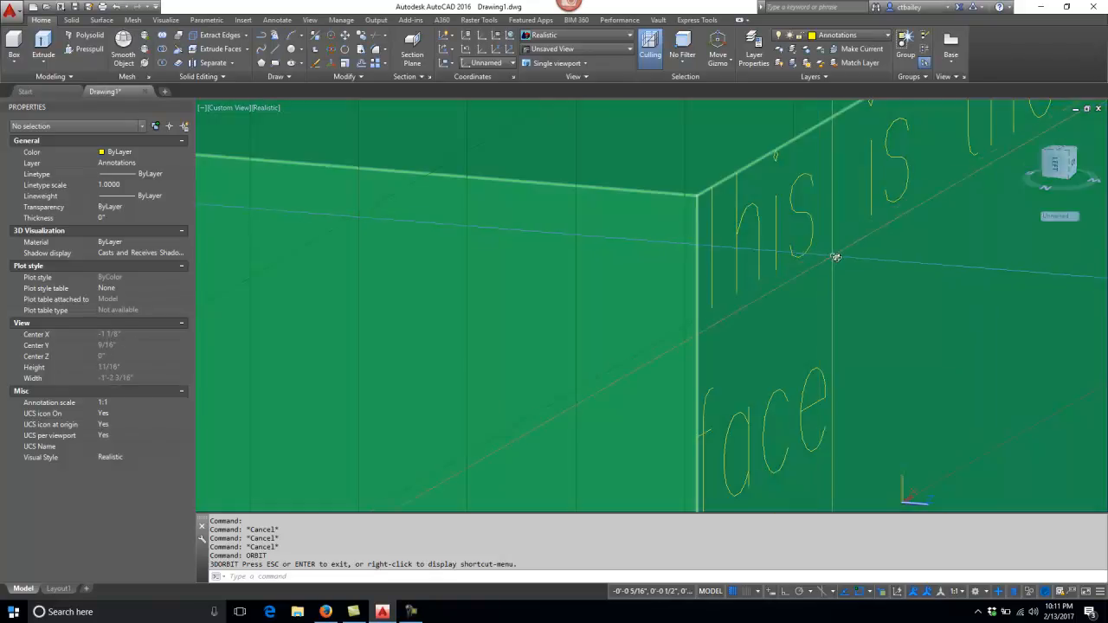
pyautogui.click(833, 301)
pyautogui.press('Escape')
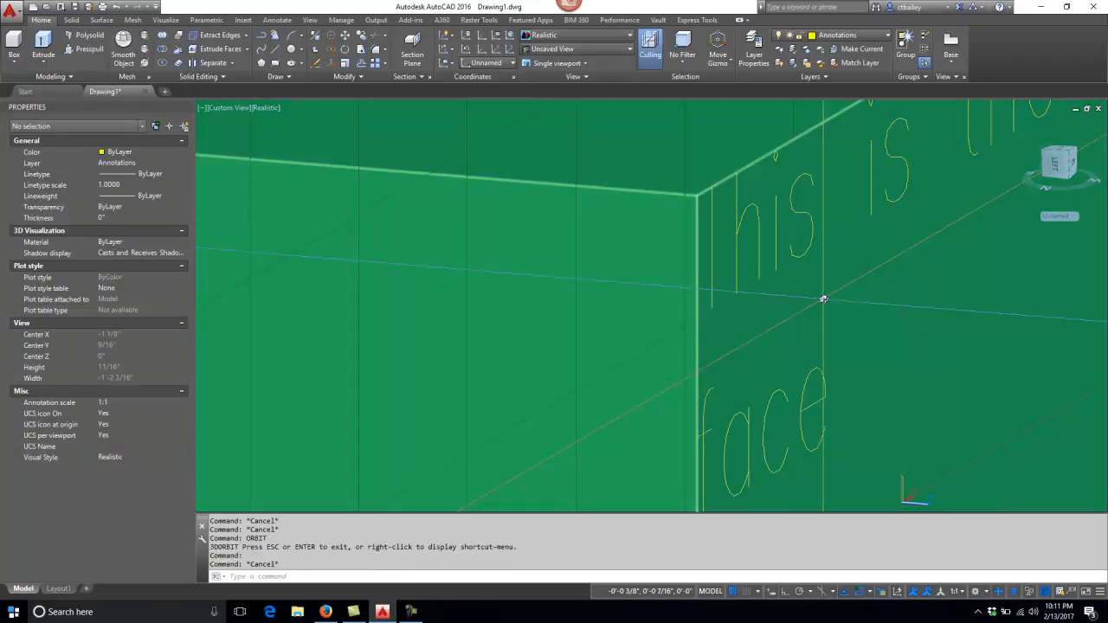
pyautogui.scroll(-4, 575, 252)
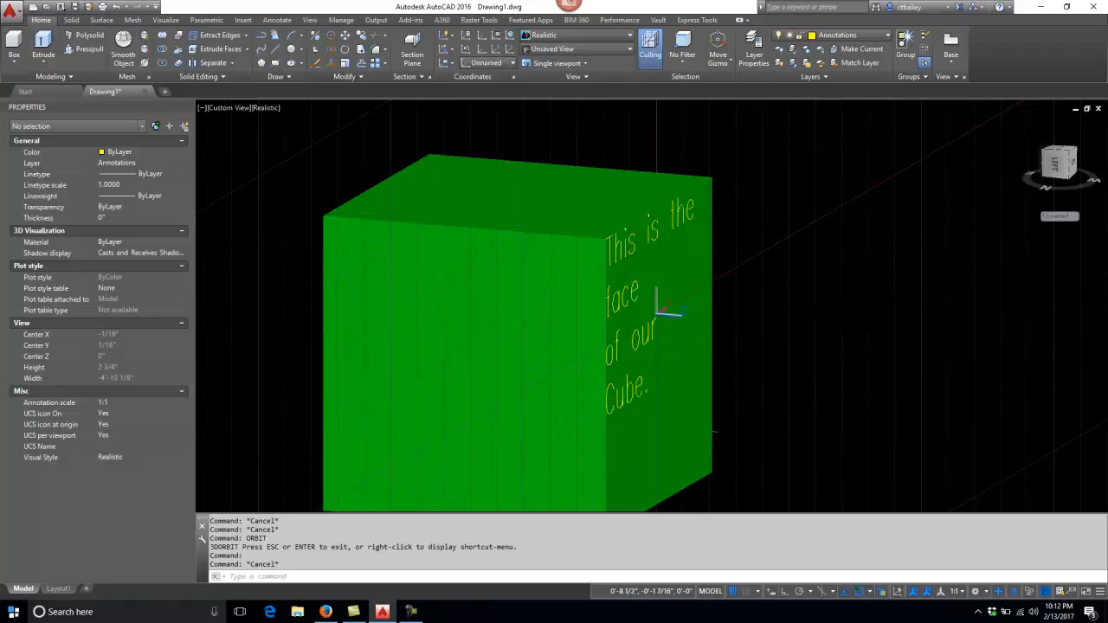
# - Orbit the cube to turn its lettered face toward the viewer and switch to the X-Ray visual style
pyautogui.write('orbit')
pyautogui.press('Return')
pyautogui.moveTo(842, 357); pyautogui.dragTo(791, 341)
pyautogui.rightClick(791, 341)
pyautogui.click(810, 351)
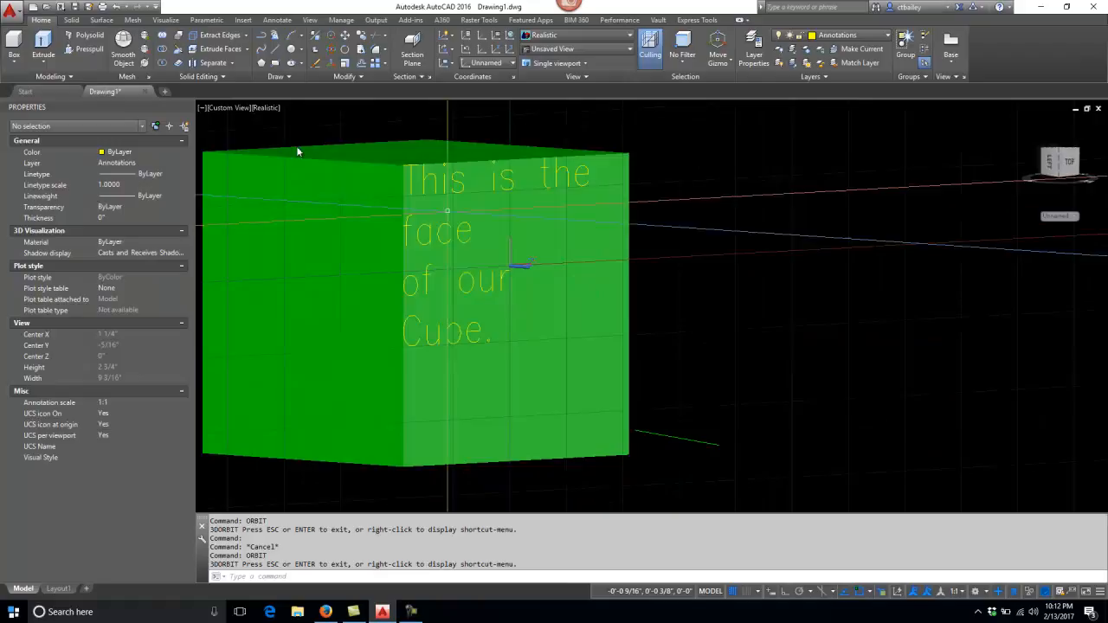
pyautogui.click(266, 108)
pyautogui.click(303, 251)
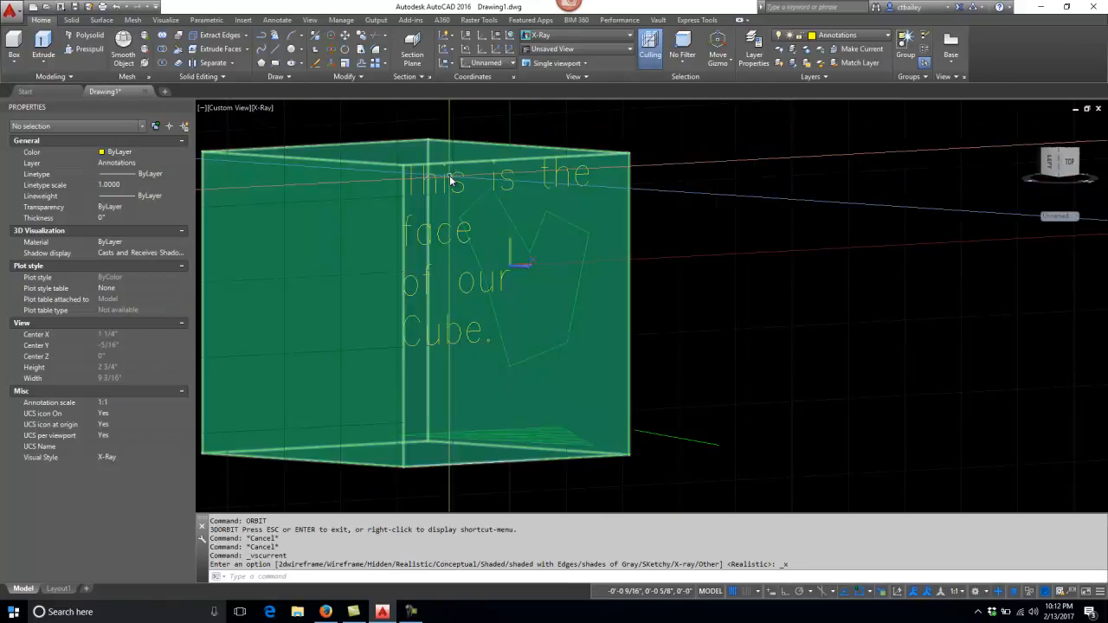
pyautogui.click(447, 179)
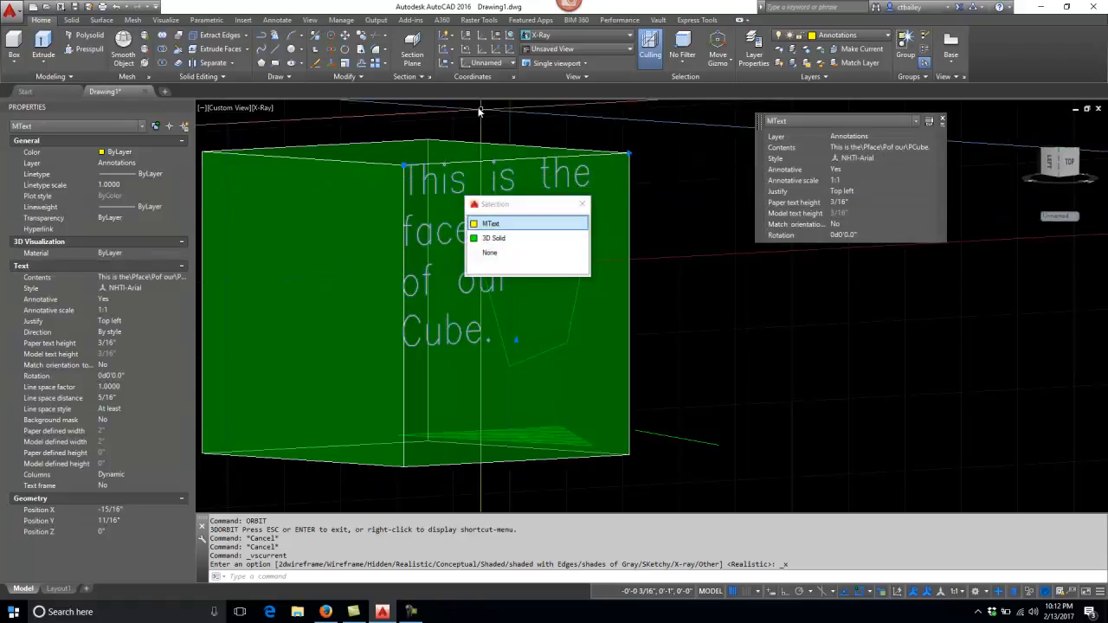
pyautogui.click(490, 252)
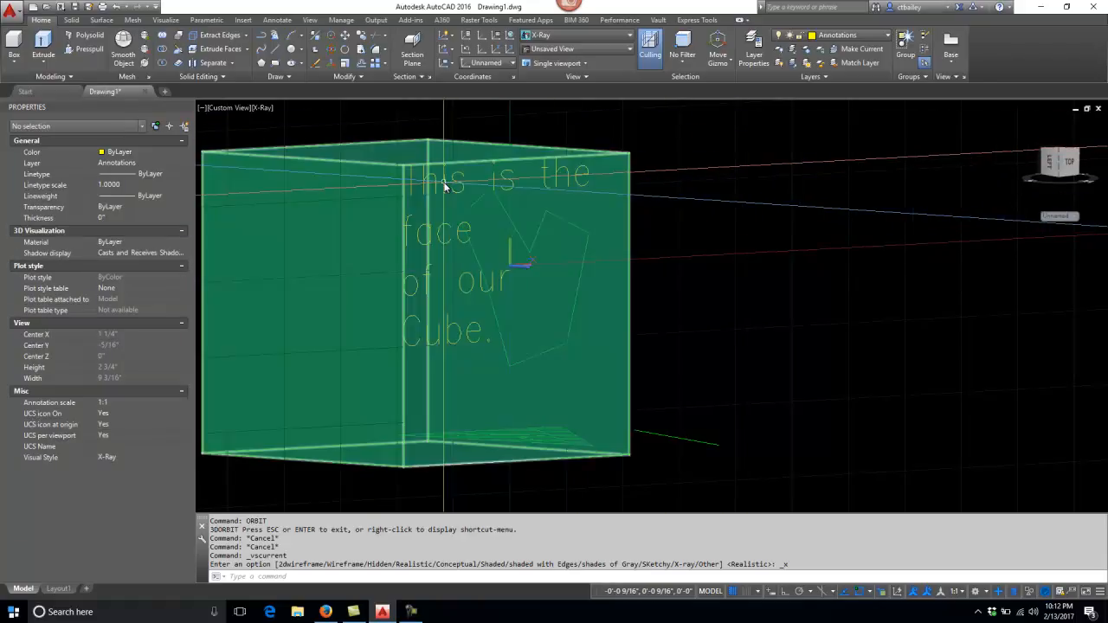
pyautogui.click(444, 185)
pyautogui.press('Escape')
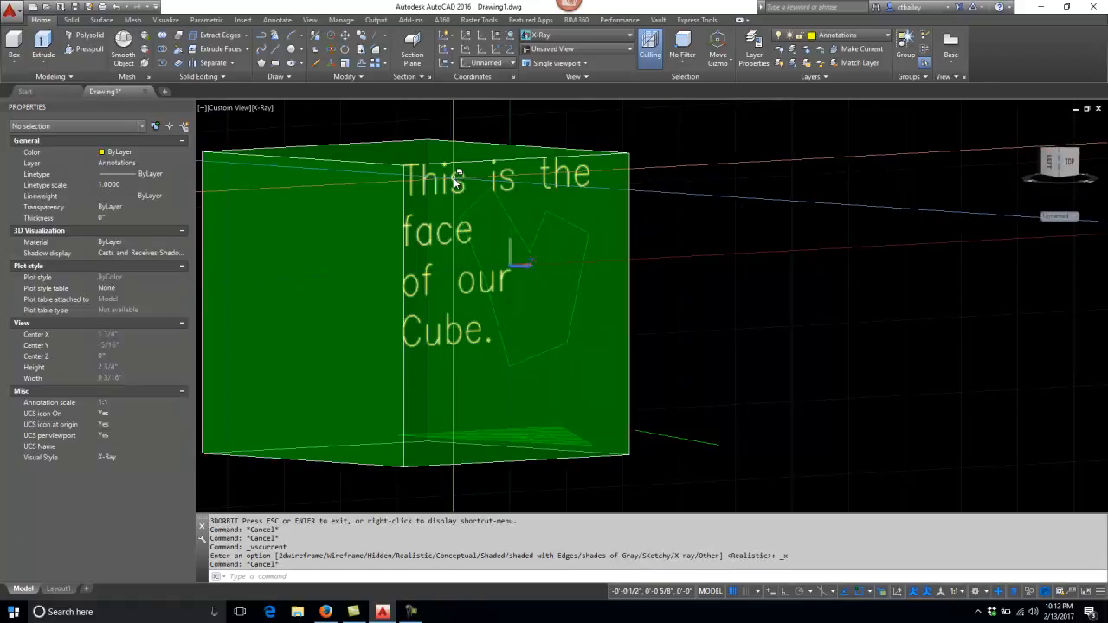
pyautogui.click(454, 178)
pyautogui.click(454, 177)
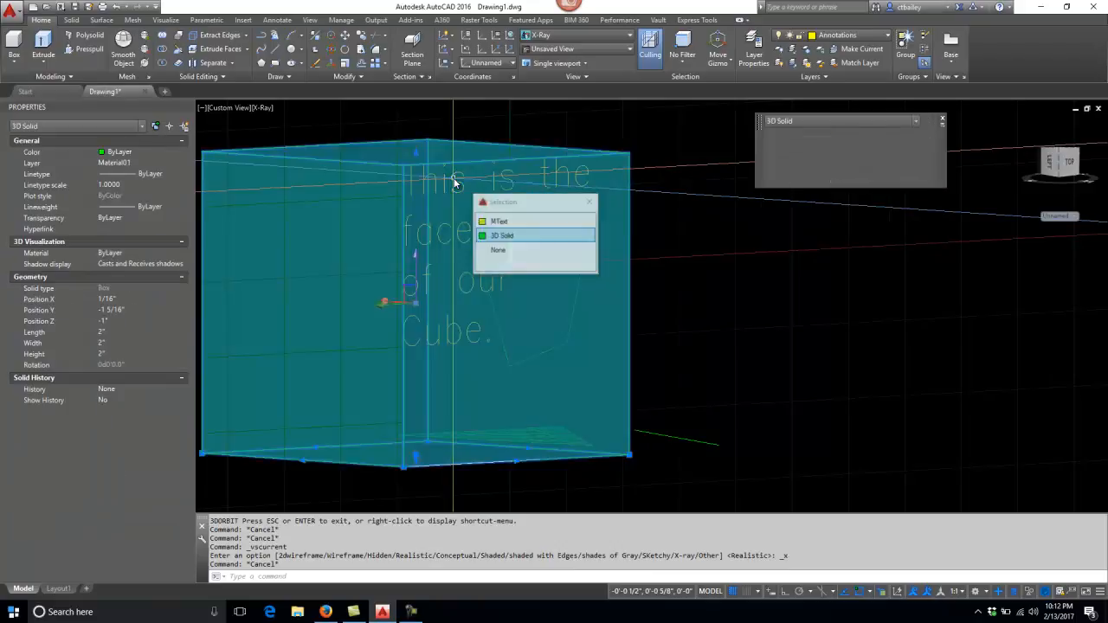
pyautogui.press('Return')
pyautogui.press('Escape')
# - Edit the multiline text on the cube's face and centre all four of its lines
pyautogui.click(454, 177)
pyautogui.rightClick(454, 177)
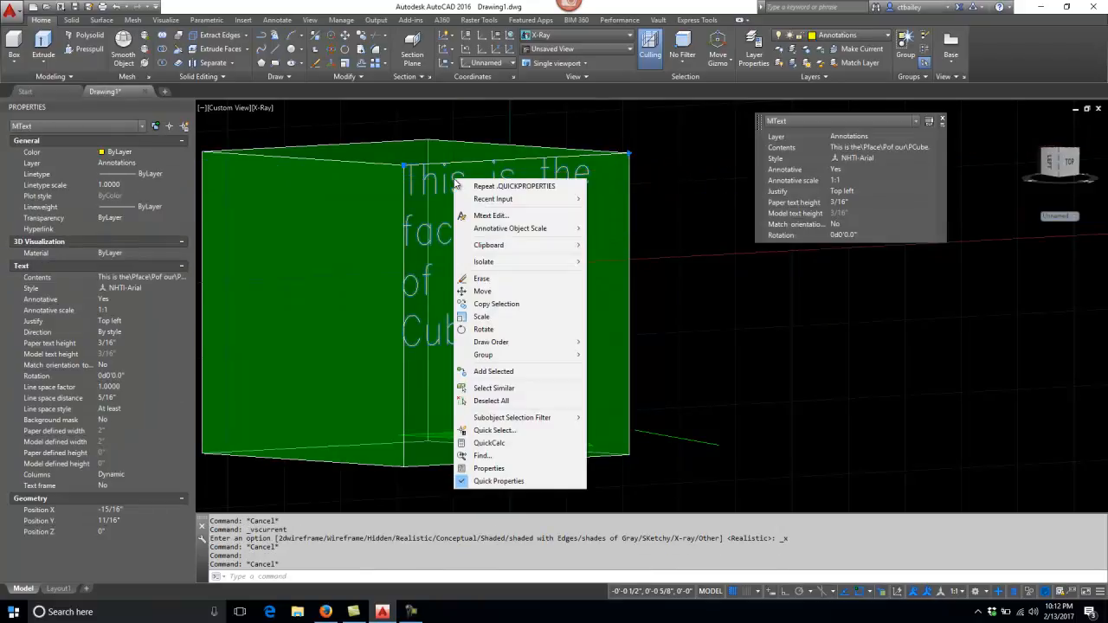
pyautogui.click(490, 214)
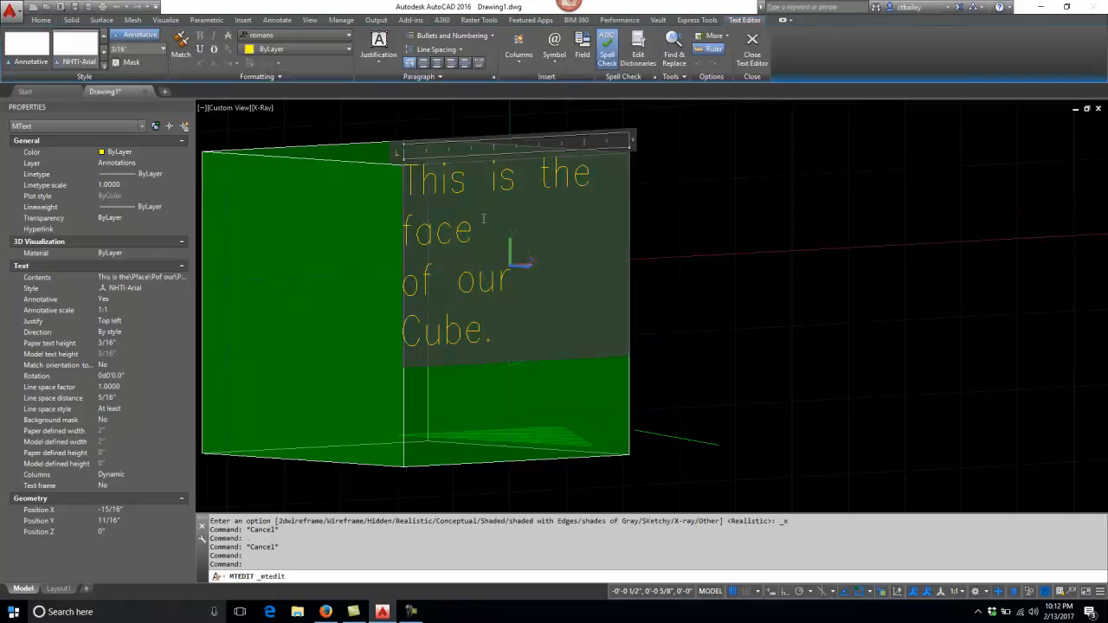
pyautogui.moveTo(510, 338); pyautogui.dragTo(389, 168)
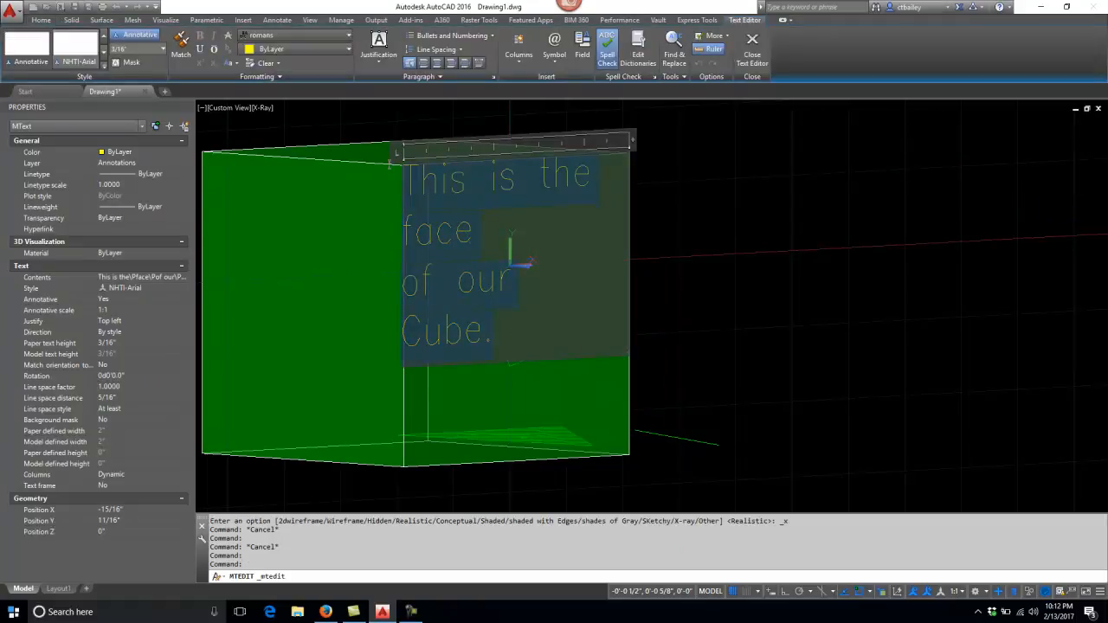
pyautogui.click(438, 63)
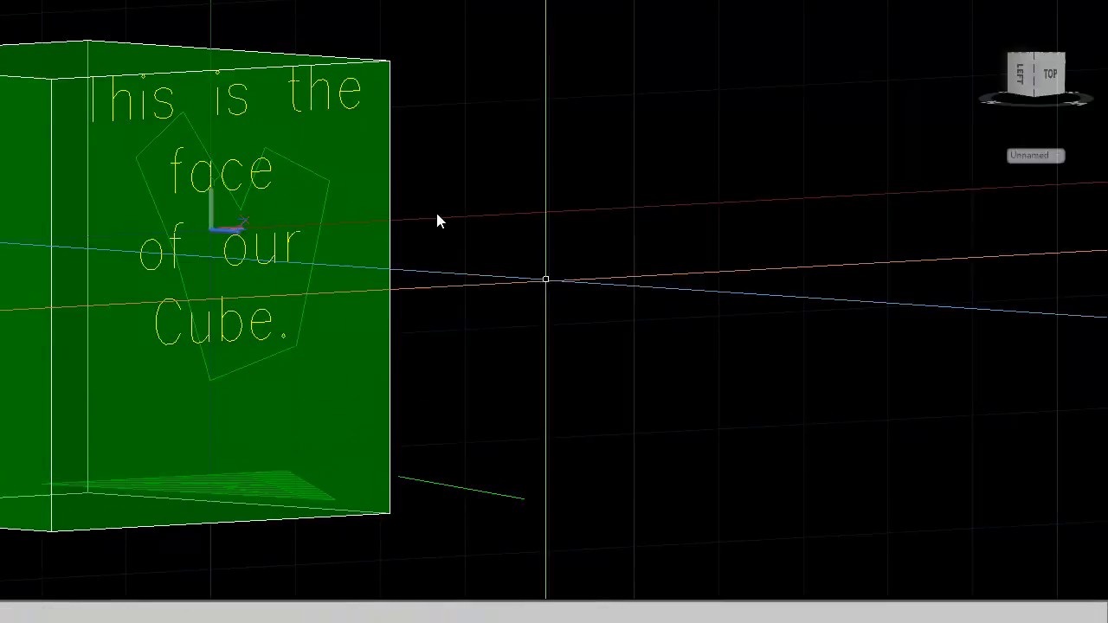
# - Set the justification of the text on the cube's face to Middle center and clear the selection
pyautogui.click(242, 119)
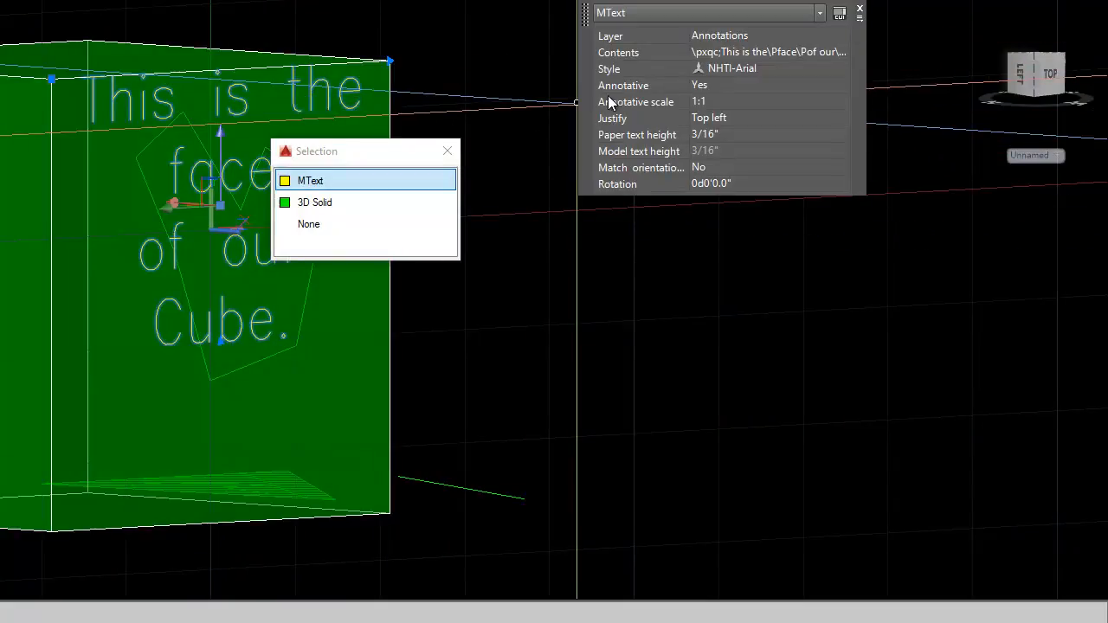
pyautogui.click(748, 122)
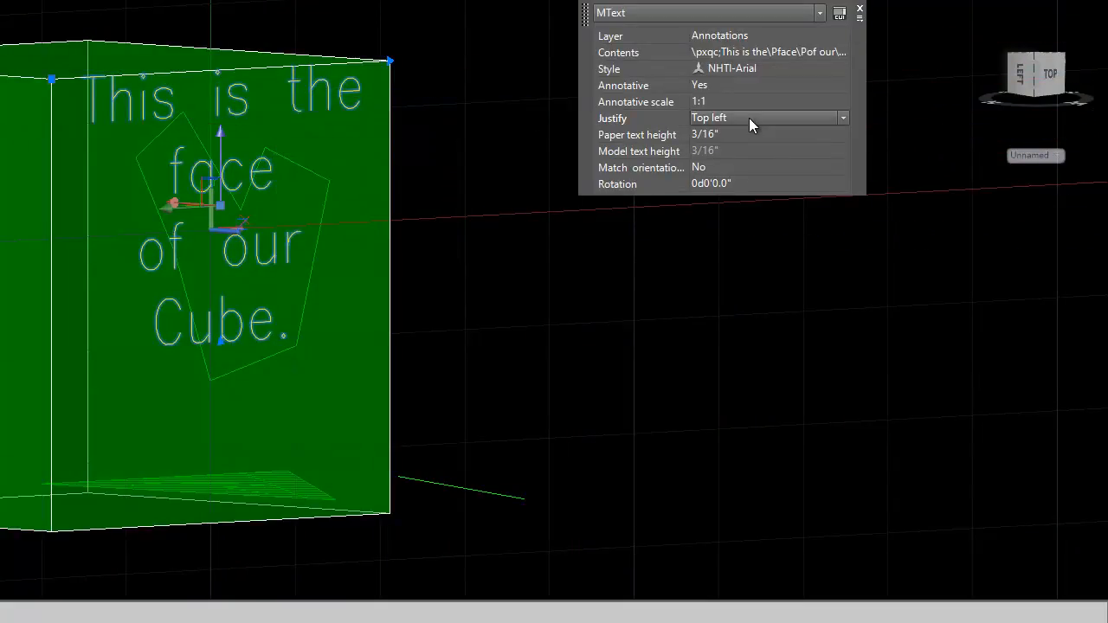
pyautogui.click(749, 117)
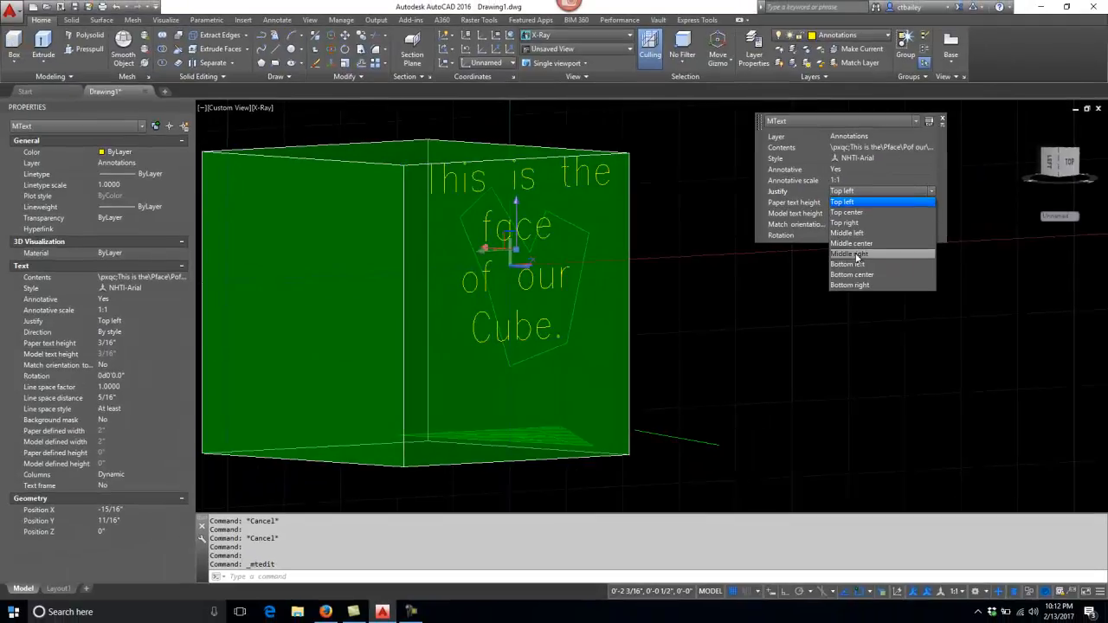
pyautogui.click(854, 251)
pyautogui.press('Escape')
pyautogui.press('Escape')
pyautogui.press('Escape')
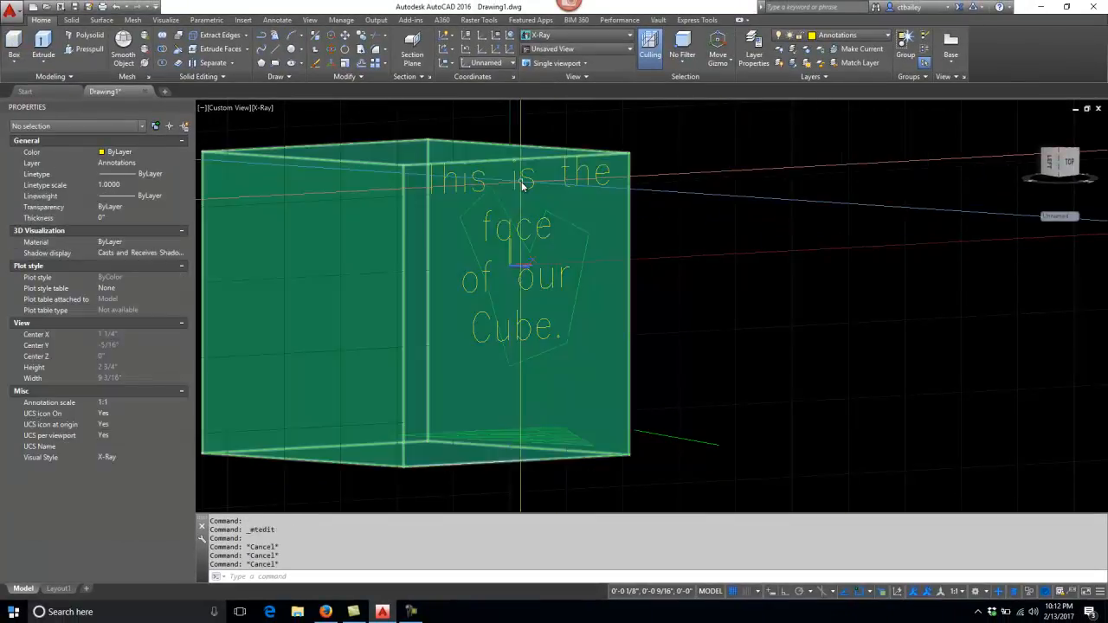
# - Insert a blank line above the first line of the text on the cube's face and finish editing
pyautogui.click(527, 180)
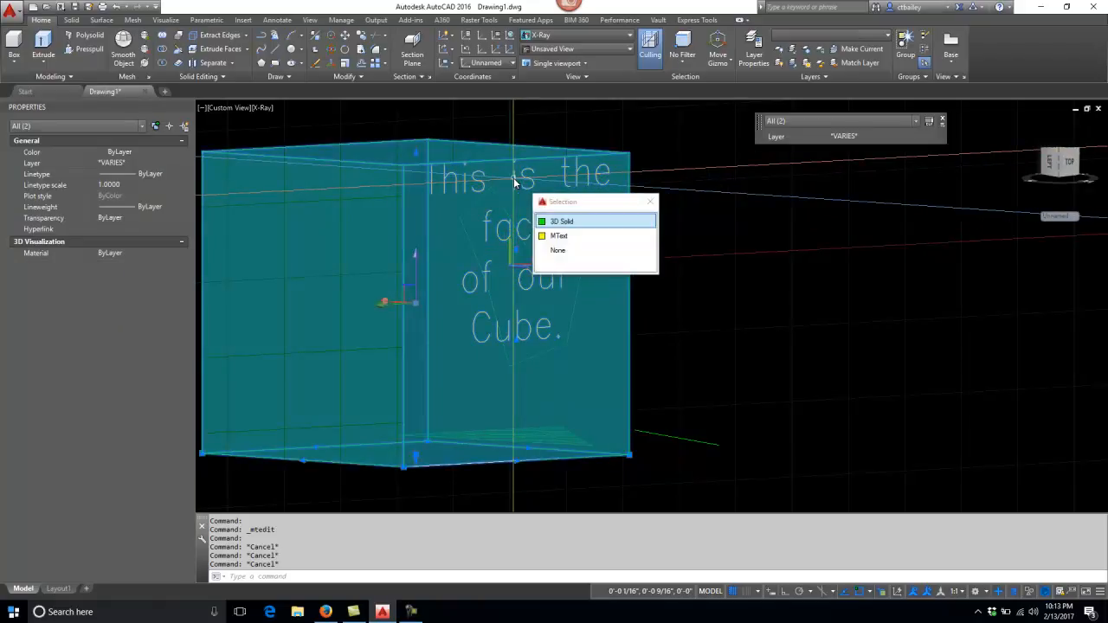
pyautogui.doubleClick(514, 177)
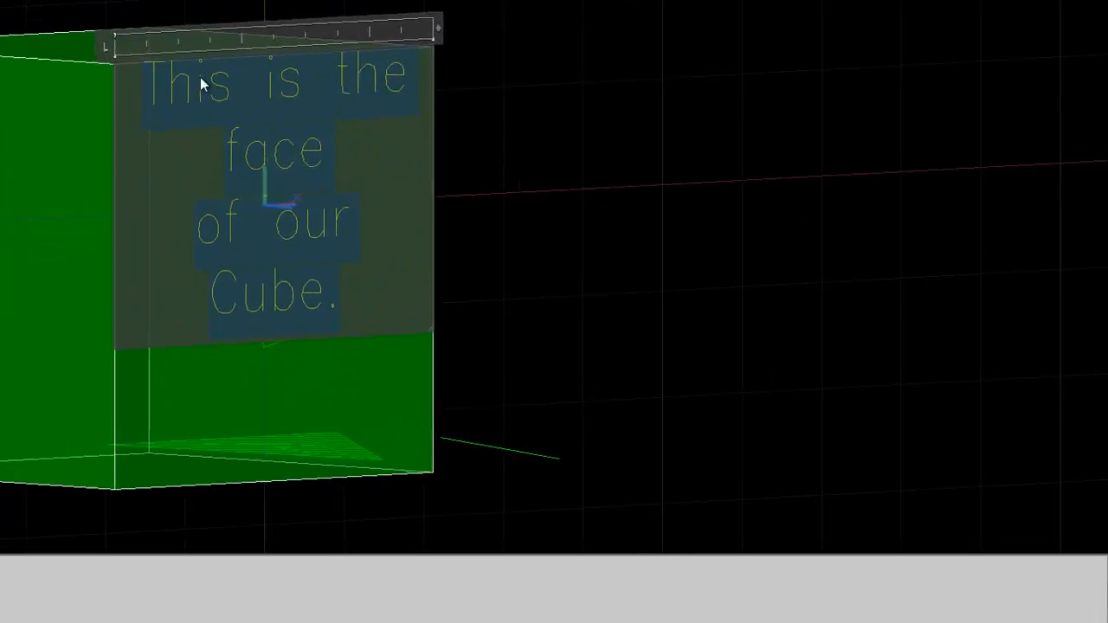
pyautogui.rightClick(200, 78)
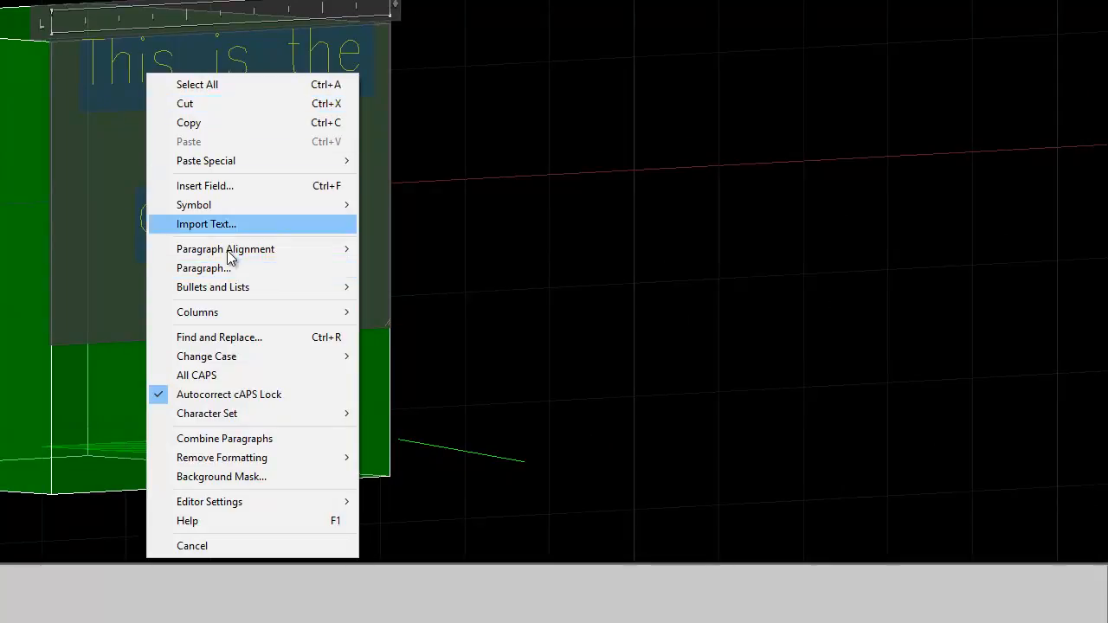
pyautogui.click(135, 54)
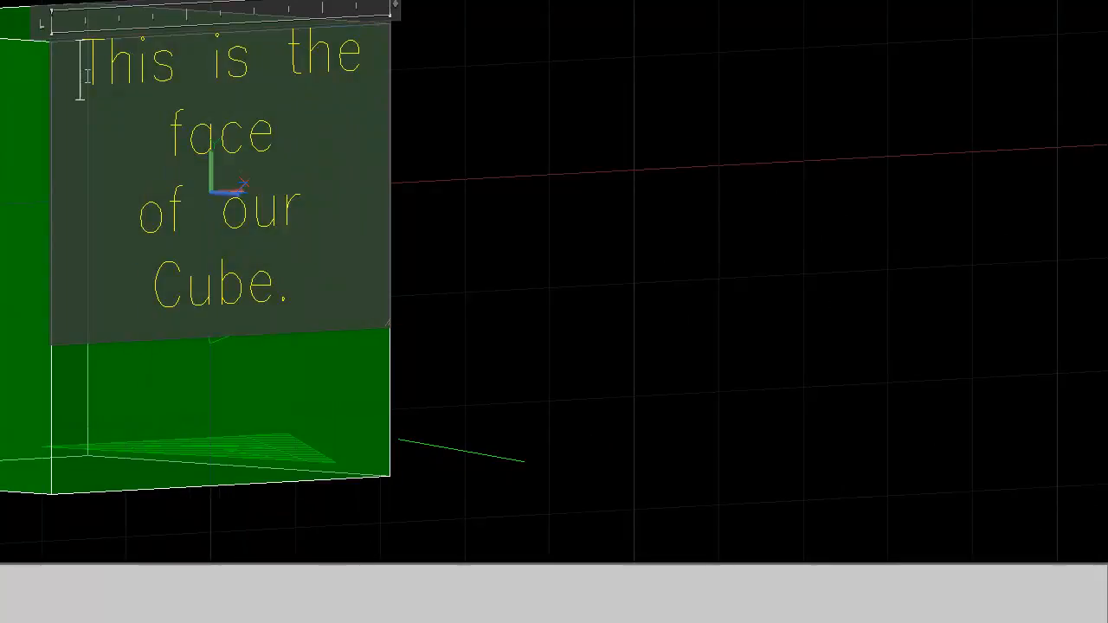
pyautogui.press('Return')
pyautogui.click(439, 102)
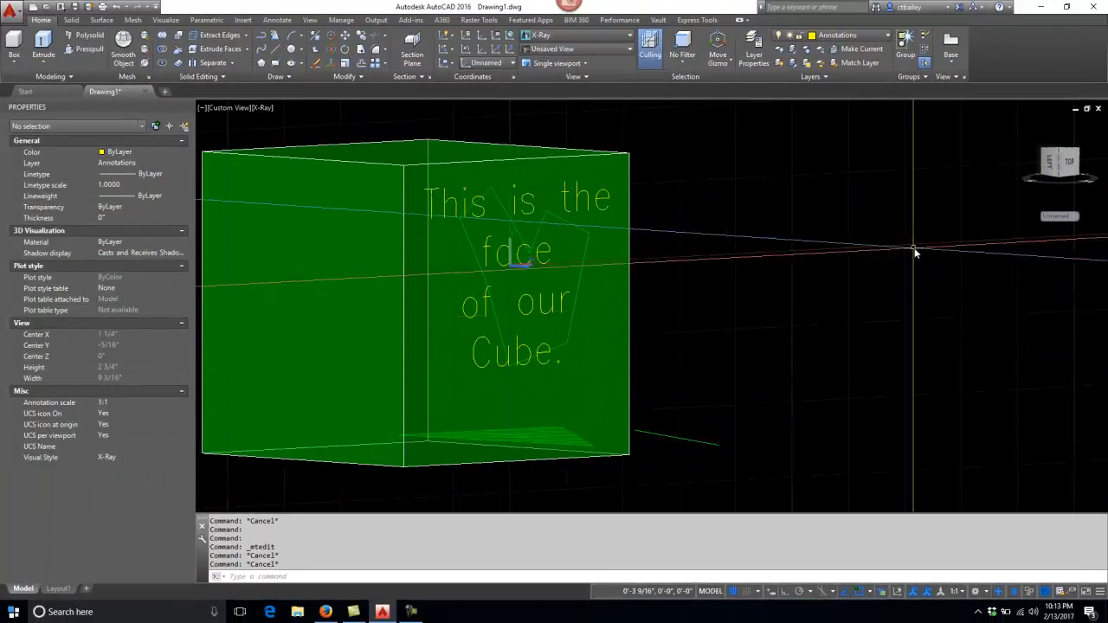
# - Orbit to the opposite side and set the UCS at the cube's nearest lower corner, X along the lower edge and Y up the vertical edge
pyautogui.scroll(-4, 889, 263)
pyautogui.scroll(3, 837, 221)
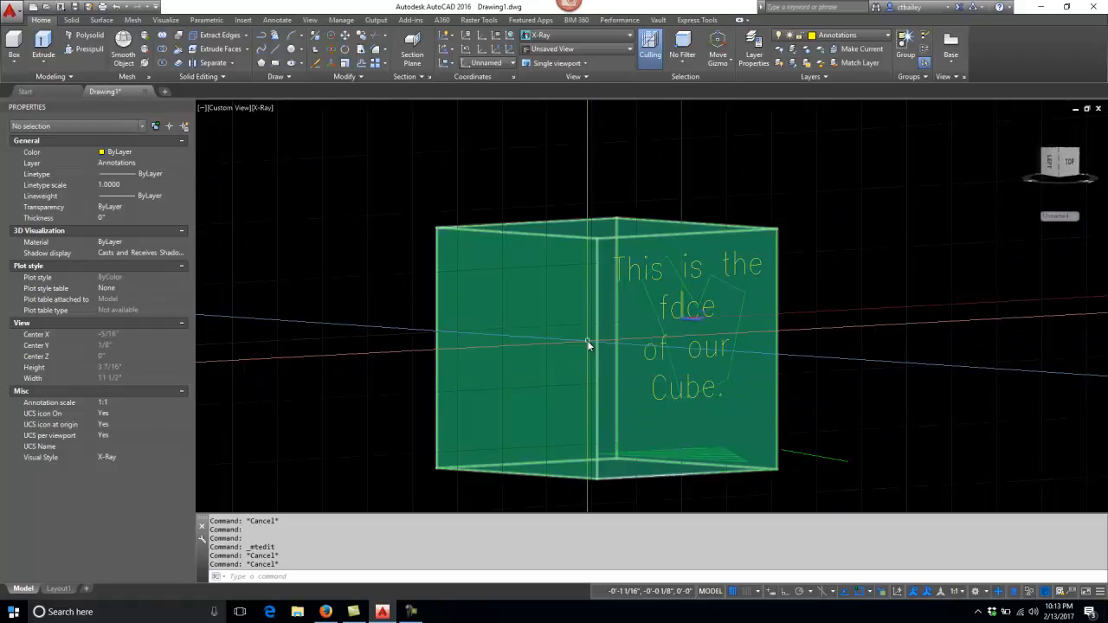
pyautogui.write('rbit')
pyautogui.press('Return')
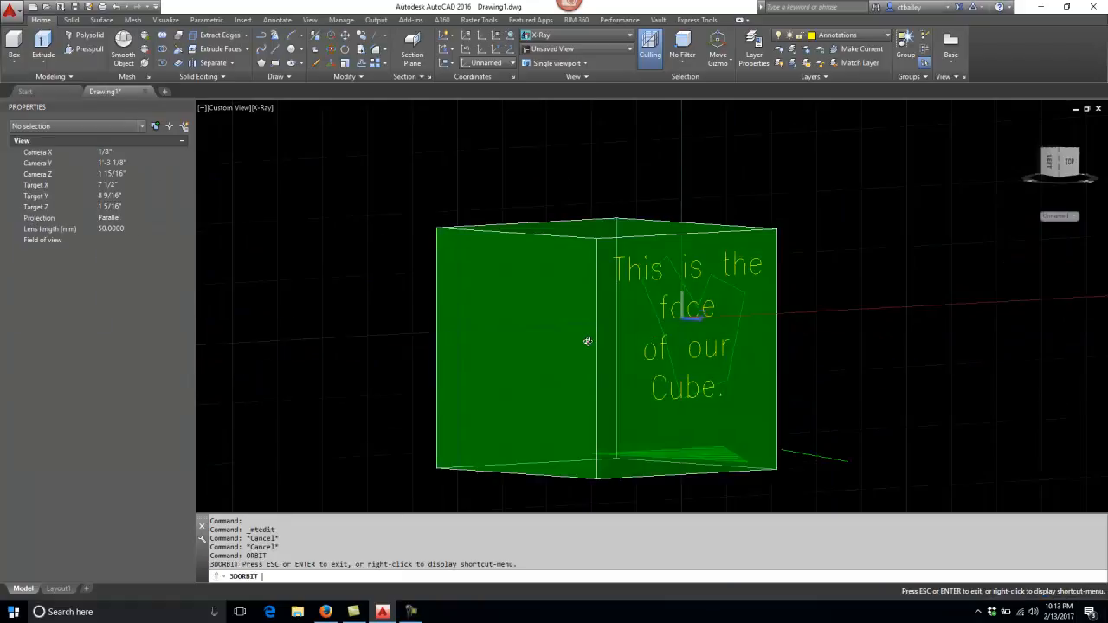
pyautogui.moveTo(354, 259); pyautogui.dragTo(467, 226)
pyautogui.rightClick(465, 223)
pyautogui.click(504, 227)
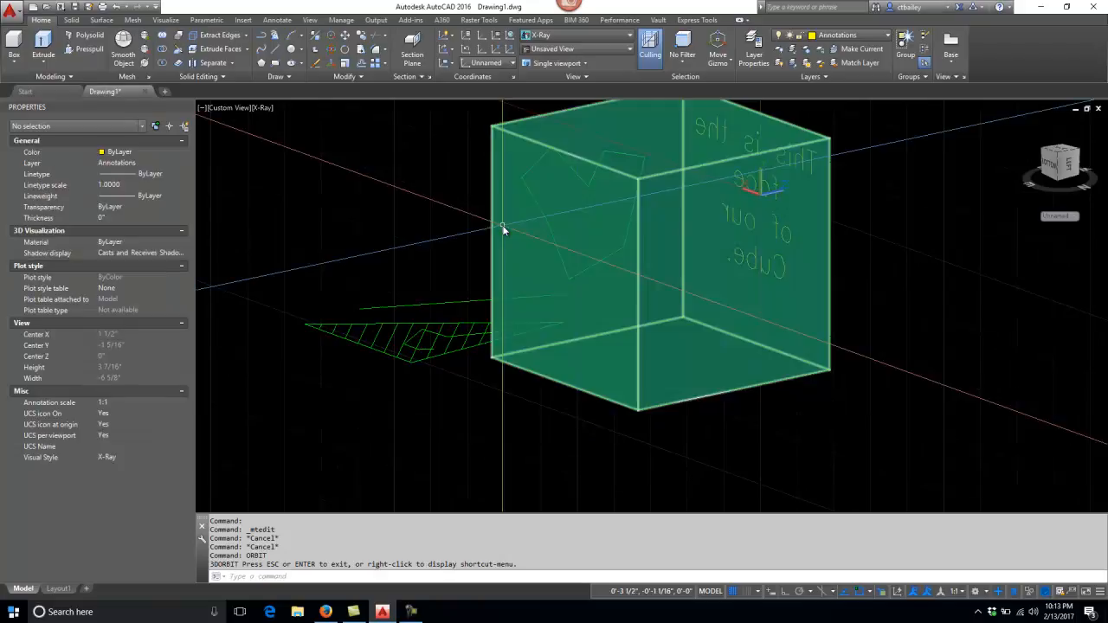
pyautogui.write('ucs')
pyautogui.press('Return')
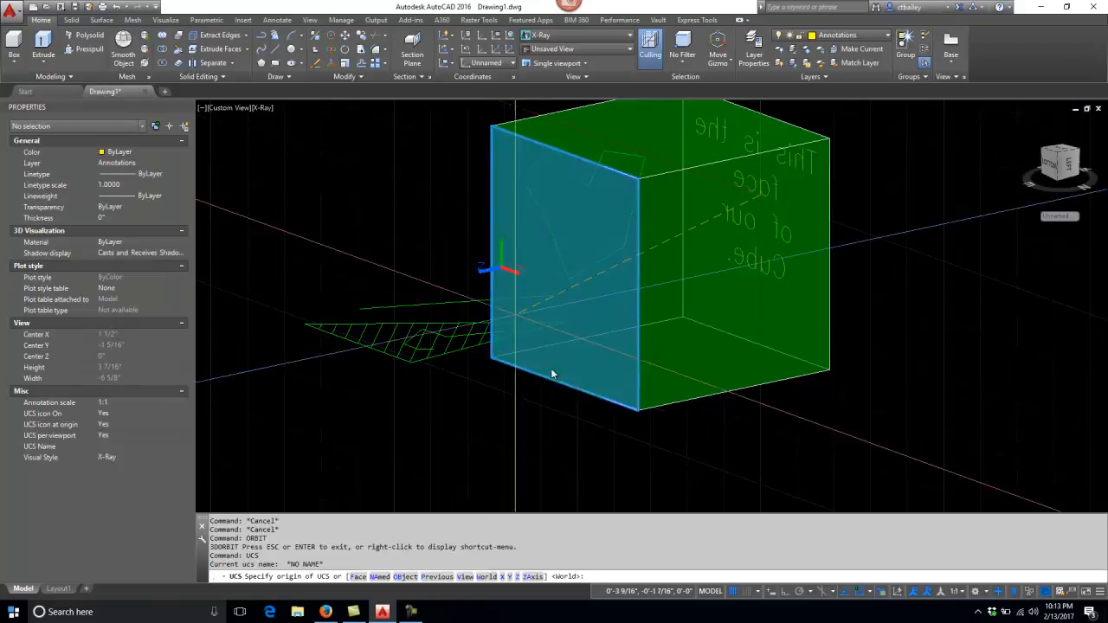
pyautogui.click(637, 415)
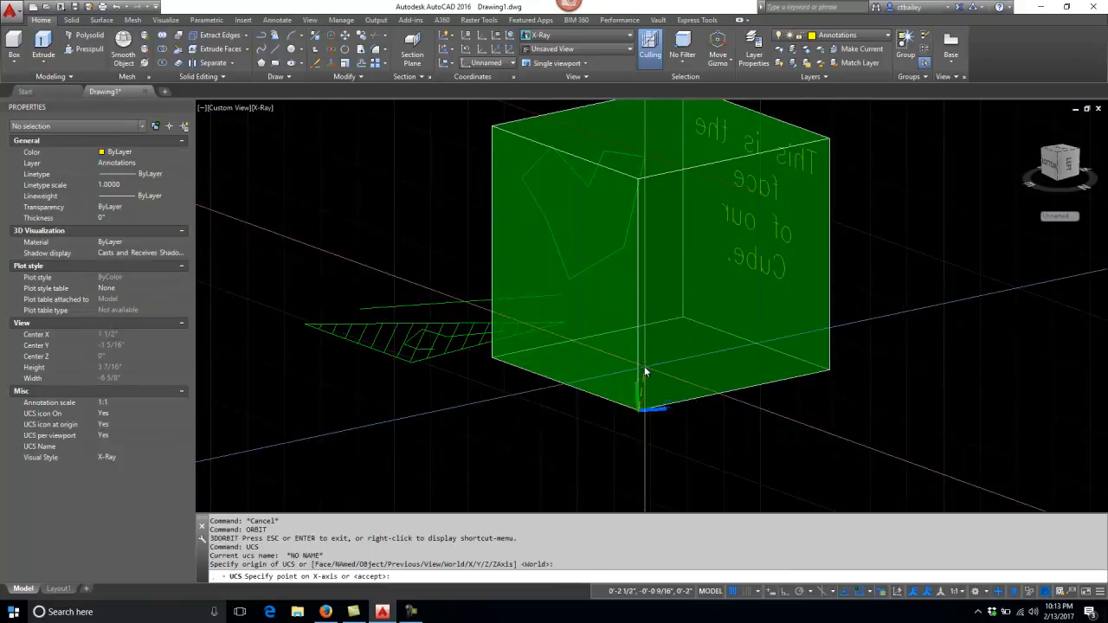
pyautogui.click(494, 357)
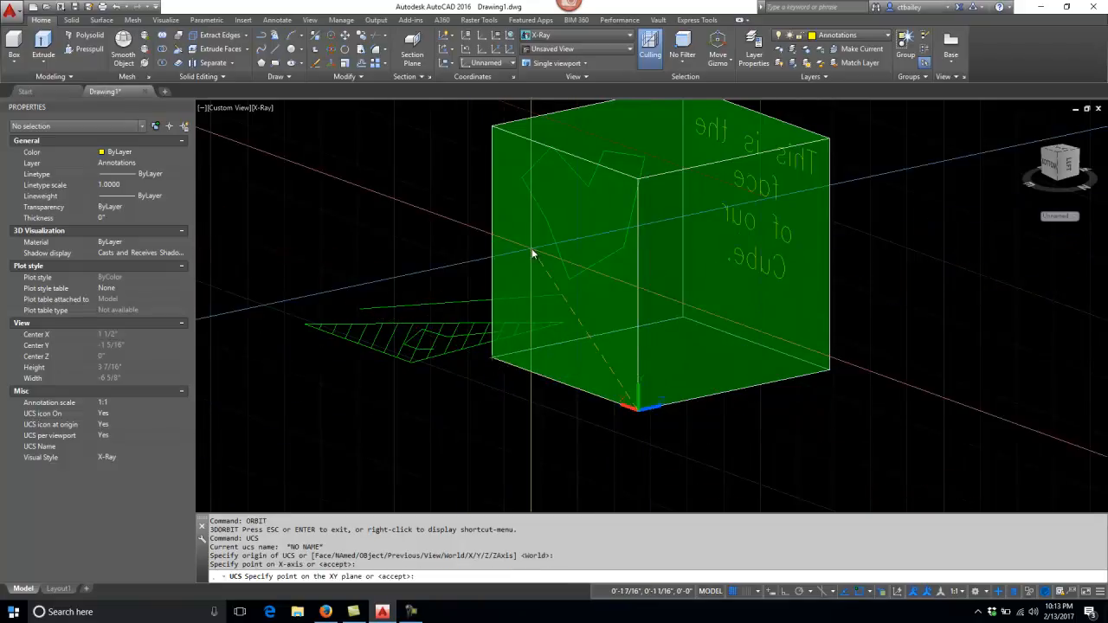
pyautogui.click(638, 178)
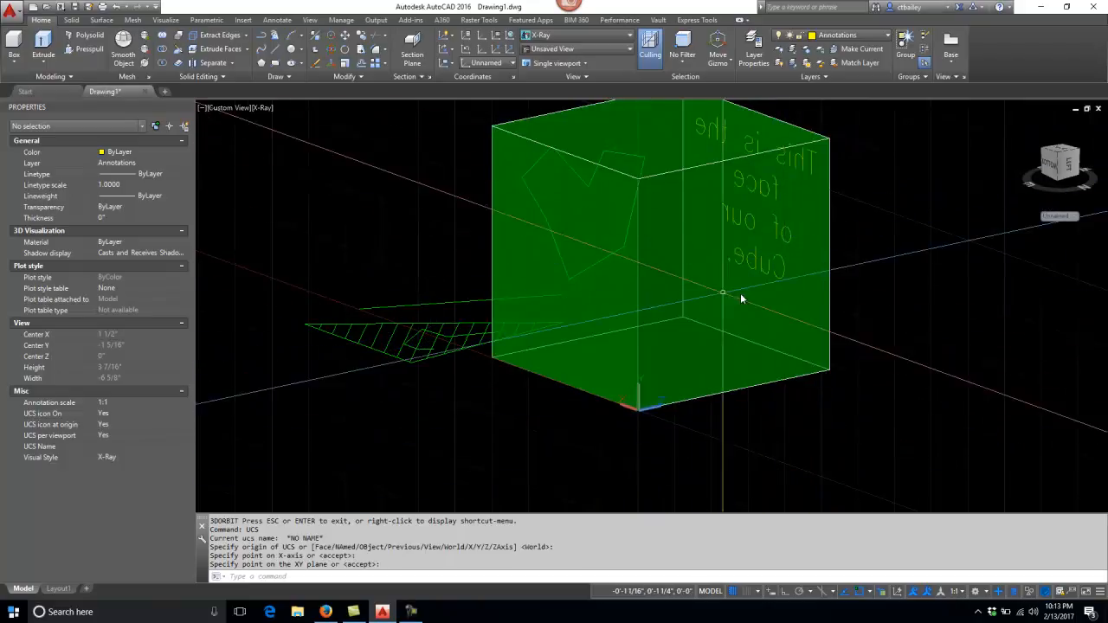
# - Start a freehand polyline over the cube face that lies outside the current UCS plane, running it through the UCS origin corner
pyautogui.scroll(6, 640, 403)
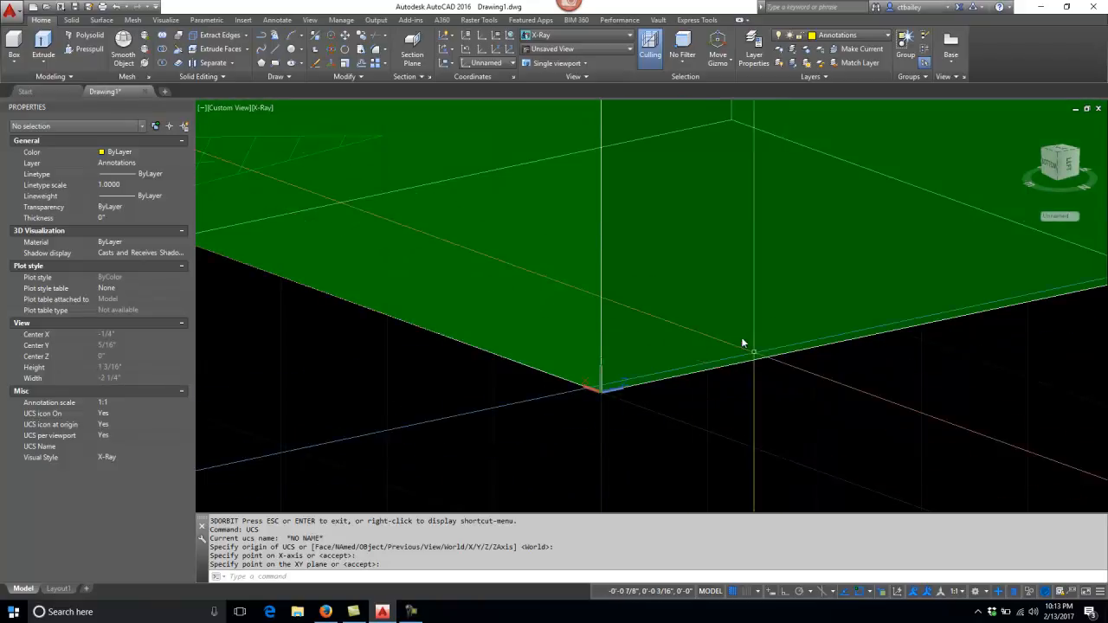
pyautogui.scroll(-4, 634, 403)
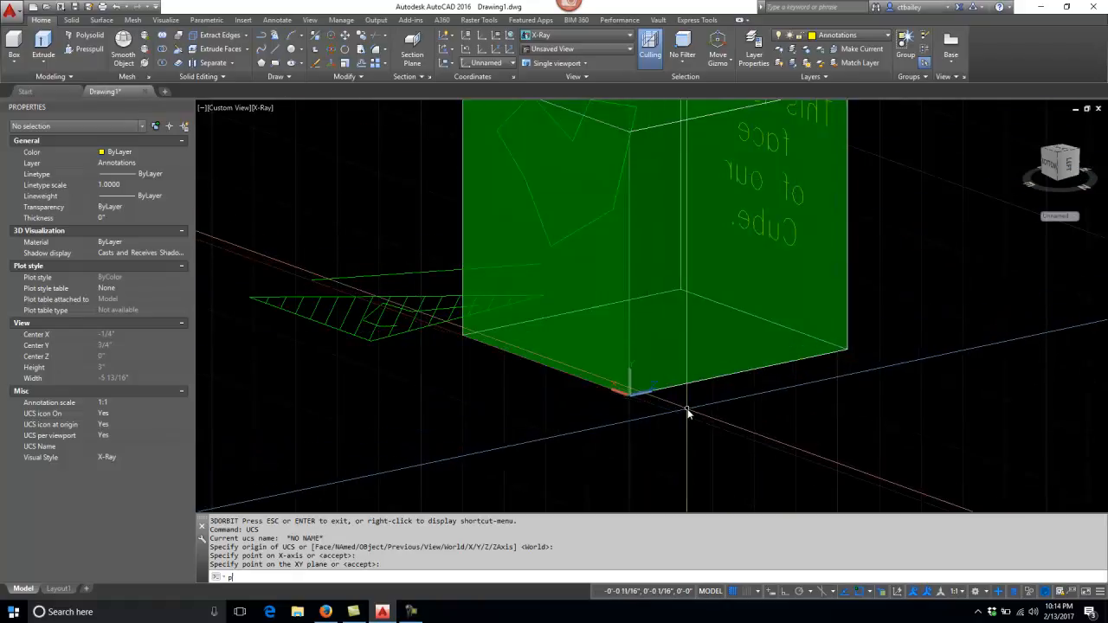
pyautogui.write('l')
pyautogui.press('Return')
pyautogui.click(669, 197)
pyautogui.click(721, 267)
pyautogui.click(684, 328)
pyautogui.click(630, 390)
pyautogui.click(798, 264)
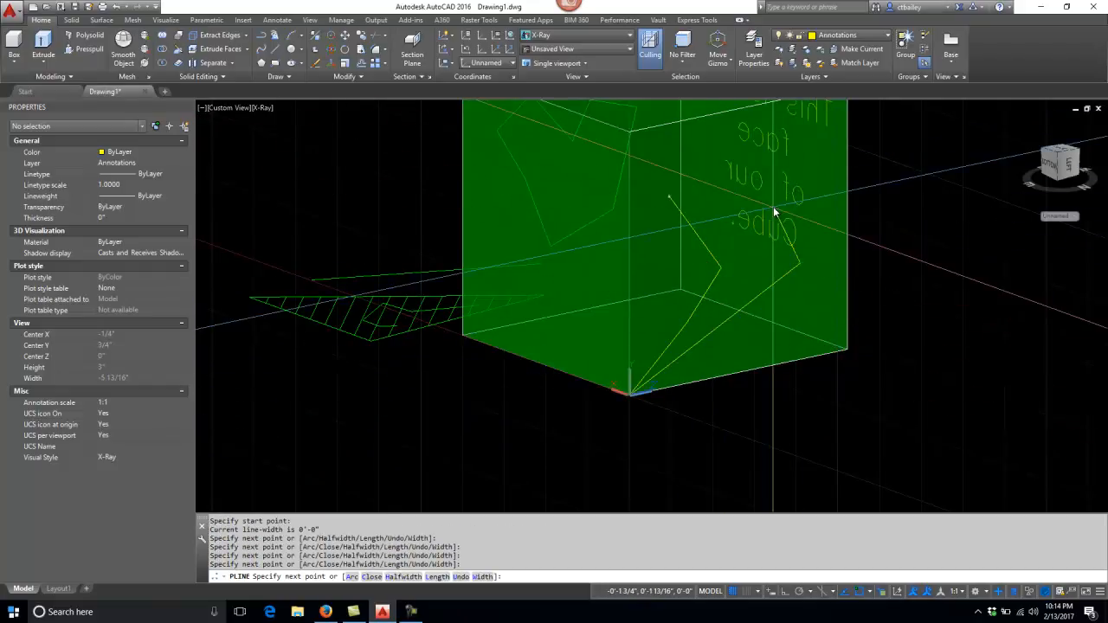
# - Undo the polyline's last two points, turn object snap off, and finish the open polyline with three more freehand points
pyautogui.write('u')
pyautogui.press('Return')
pyautogui.write('u')
pyautogui.press('Return')
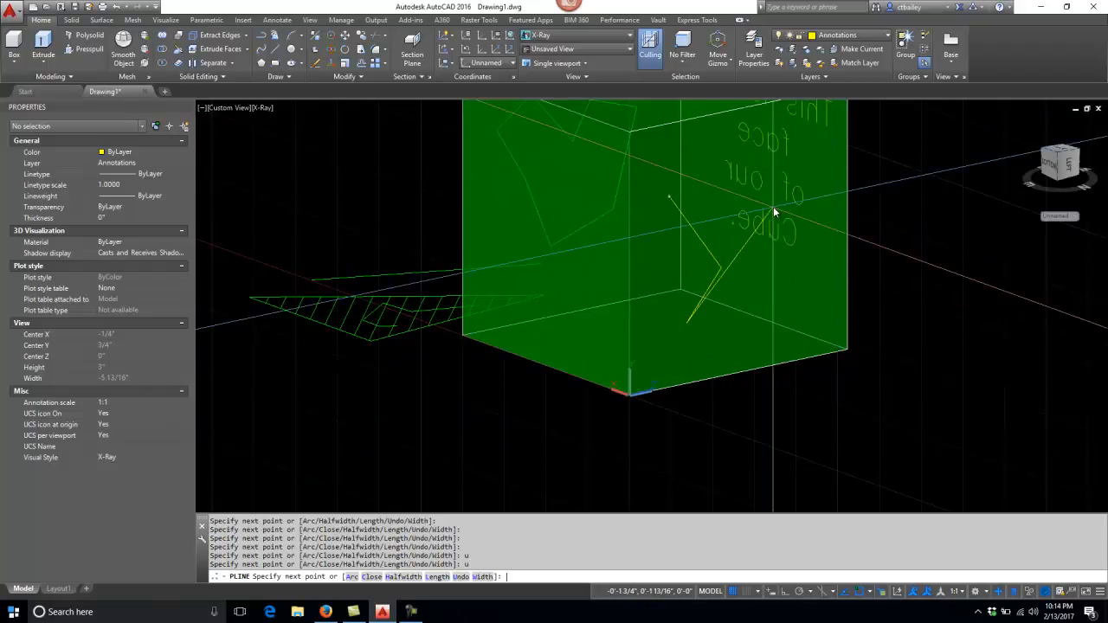
pyautogui.press('F3')
pyautogui.click(773, 322)
pyautogui.click(819, 217)
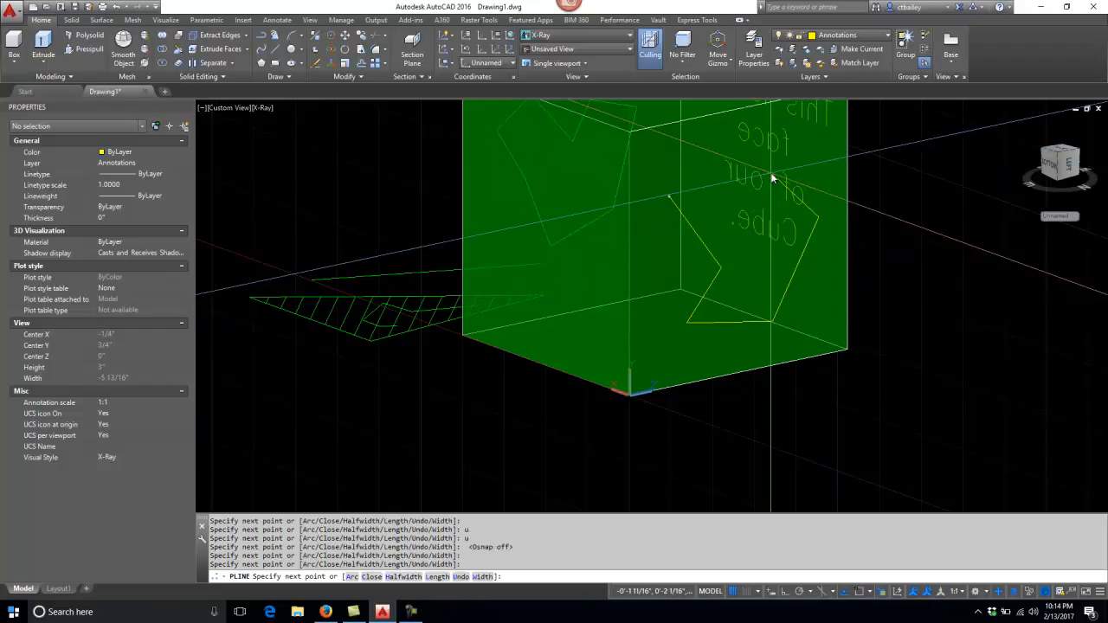
pyautogui.press('Escape')
pyautogui.press('Escape')
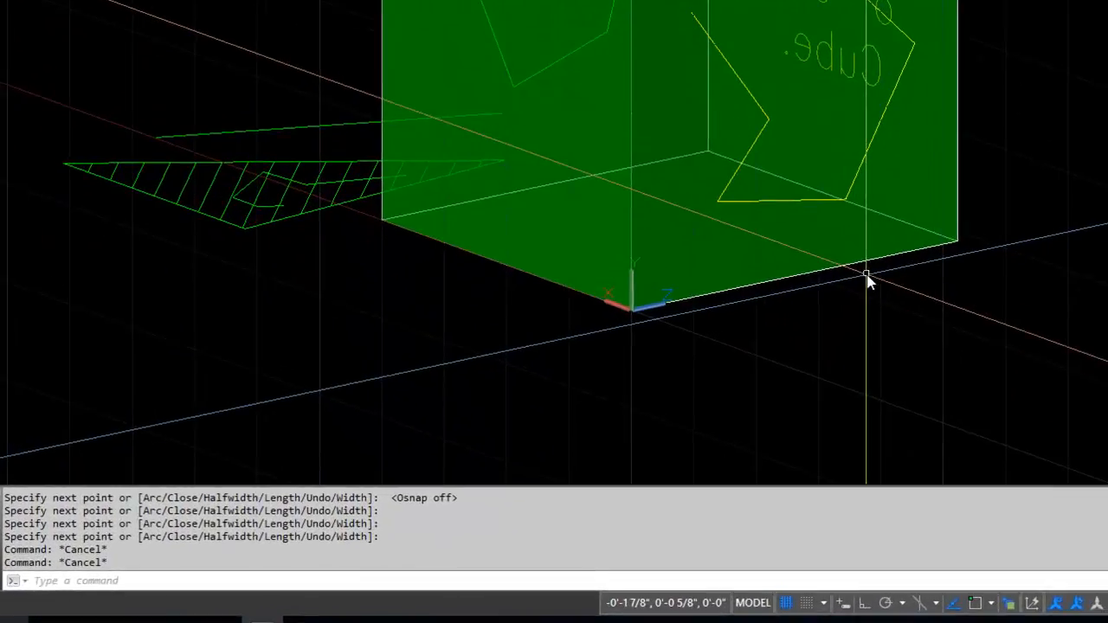
# - Orbit the cube to examine where the yellow polyline lies relative to its faces
pyautogui.write('orbit')
pyautogui.press('Return')
pyautogui.moveTo(678, 265)
pyautogui.mouseDown()
pyautogui.moveTo(699, 289)
pyautogui.moveTo(858, 302)
pyautogui.moveTo(742, 304)
pyautogui.moveTo(502, 257)
pyautogui.moveTo(700, 283)
pyautogui.moveTo(747, 271)
pyautogui.moveTo(665, 281)
pyautogui.moveTo(754, 280)
pyautogui.moveTo(574, 208)
pyautogui.moveTo(633, 227)
pyautogui.moveTo(615, 239)
pyautogui.mouseUp()
pyautogui.rightClick(615, 238)
pyautogui.click(656, 249)
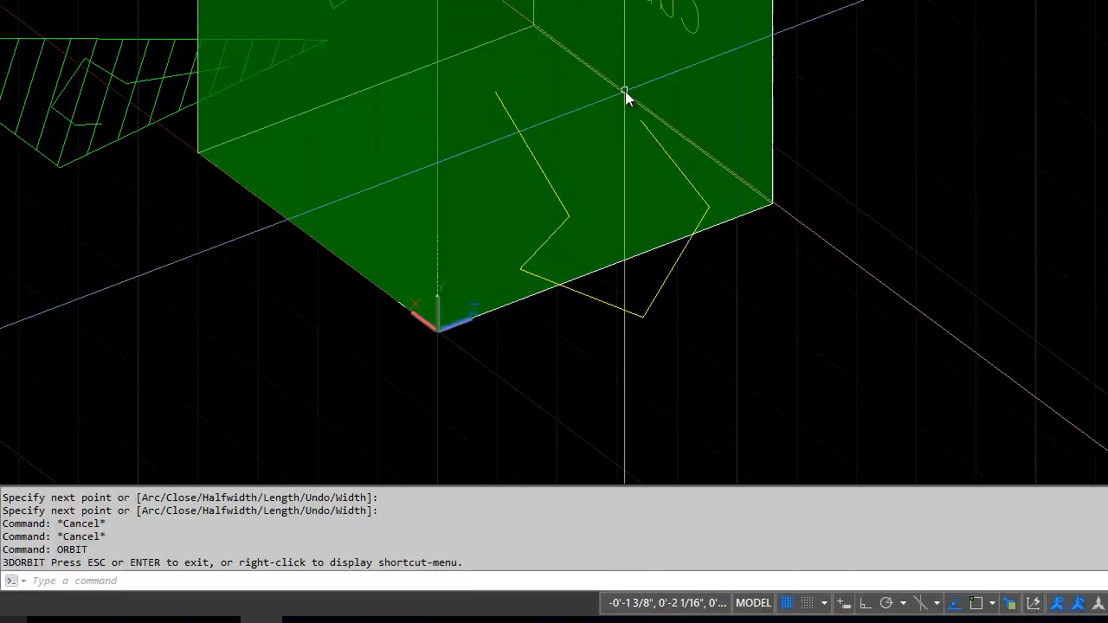
# - Erase the yellow polyline drawn near the cube's lower corner
pyautogui.click(653, 316)
pyautogui.click(635, 305)
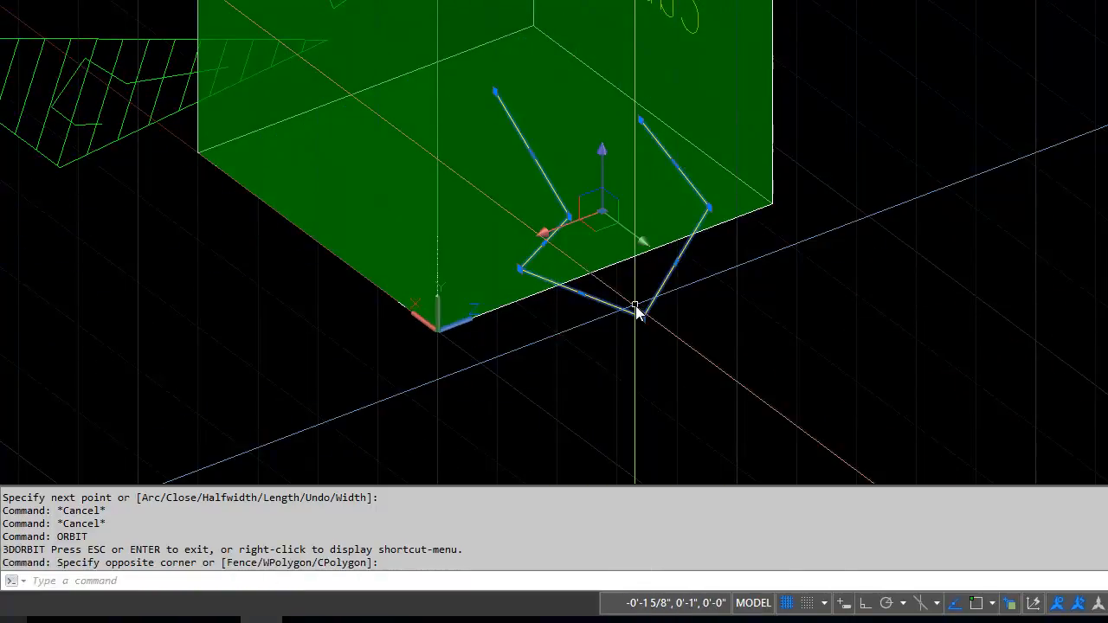
pyautogui.press('Delete')
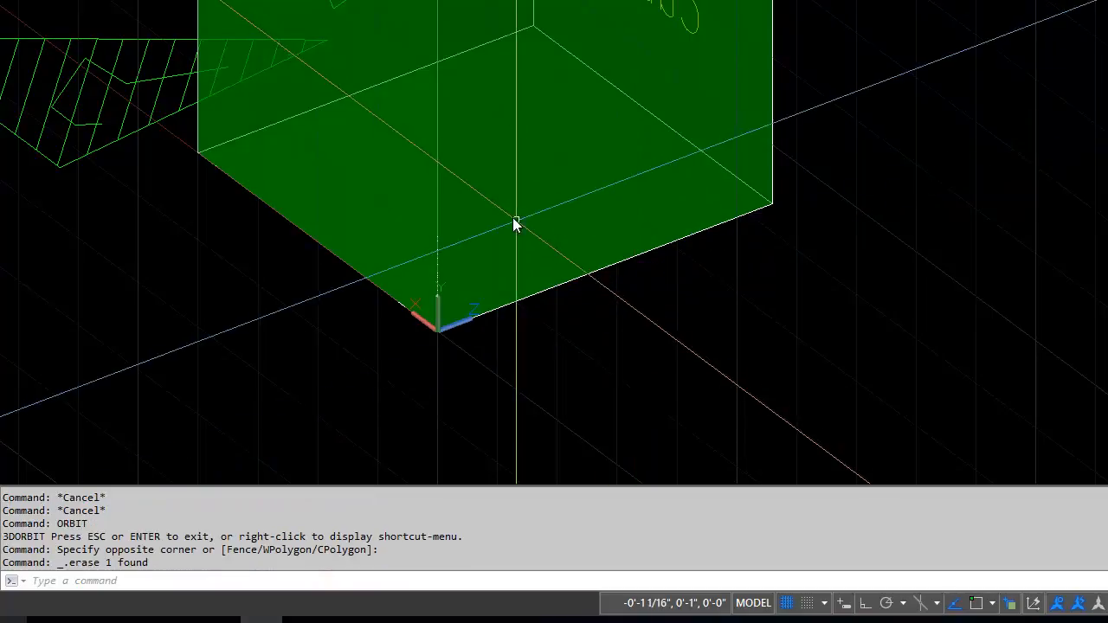
pyautogui.scroll(6, 437, 341)
pyautogui.write('cs')
pyautogui.press('Return')
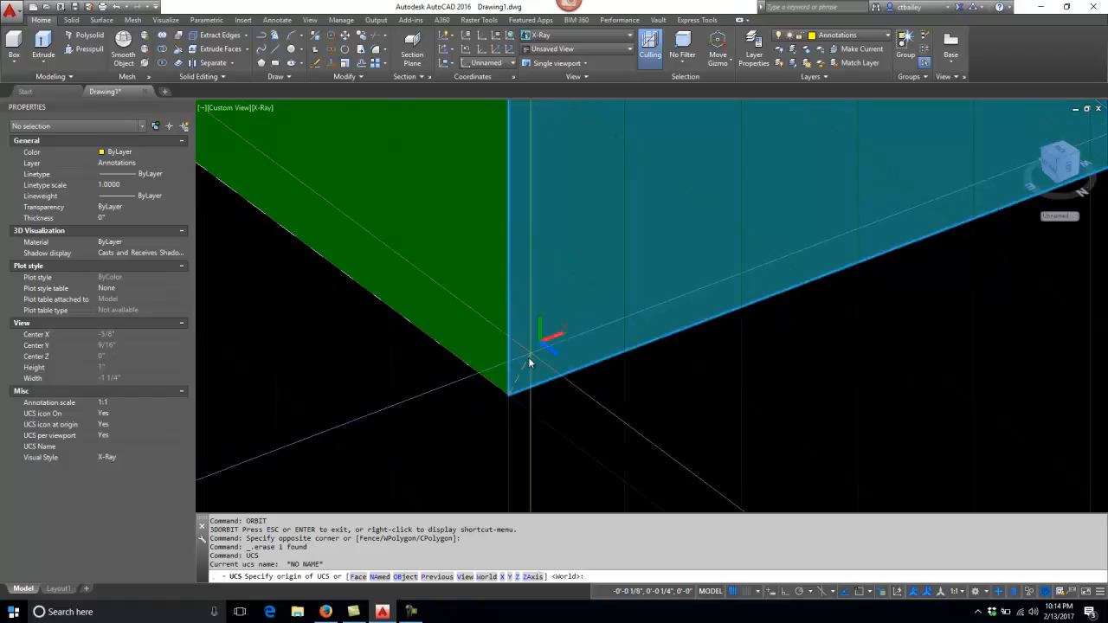
pyautogui.keyDown('shift'); pyautogui.rightClick(520, 416); pyautogui.keyUp('shift')
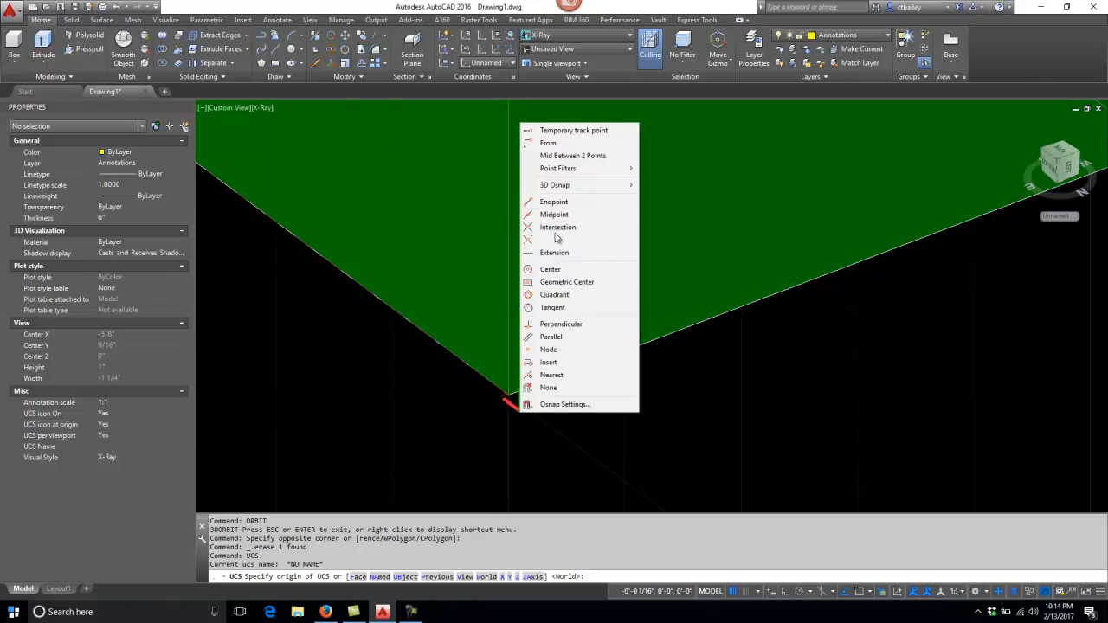
pyautogui.click(549, 202)
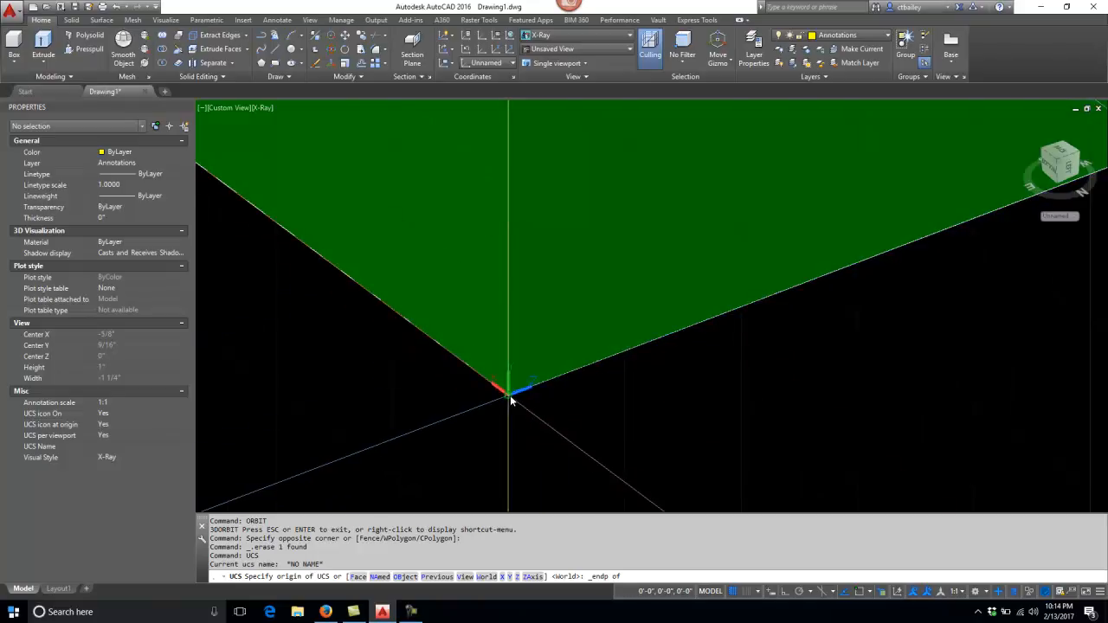
pyautogui.click(510, 395)
pyautogui.press('Escape')
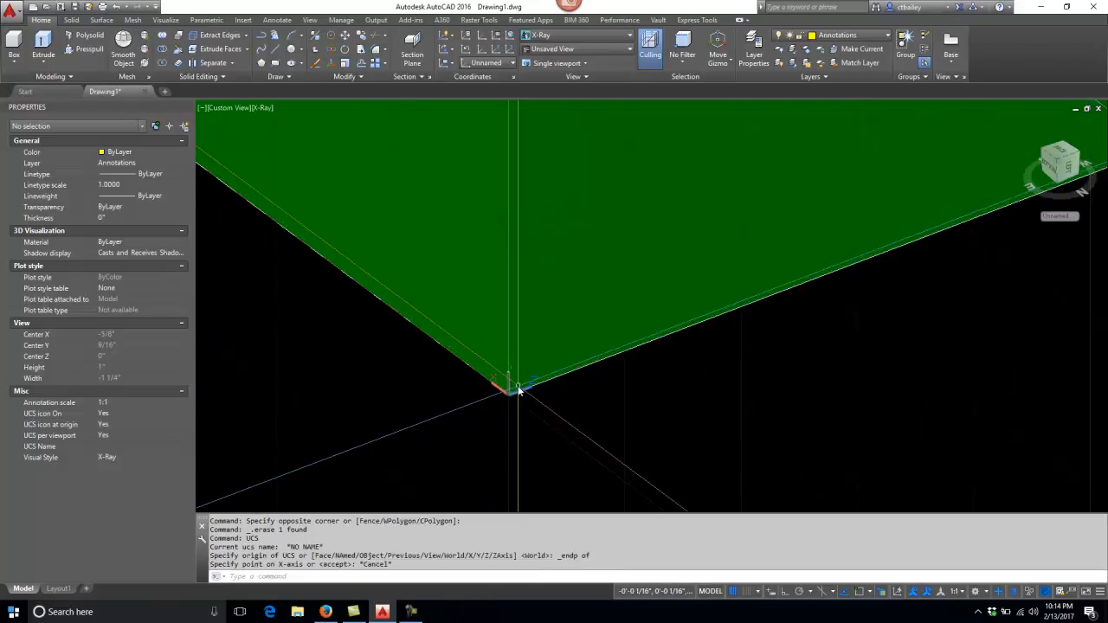
pyautogui.press('Escape')
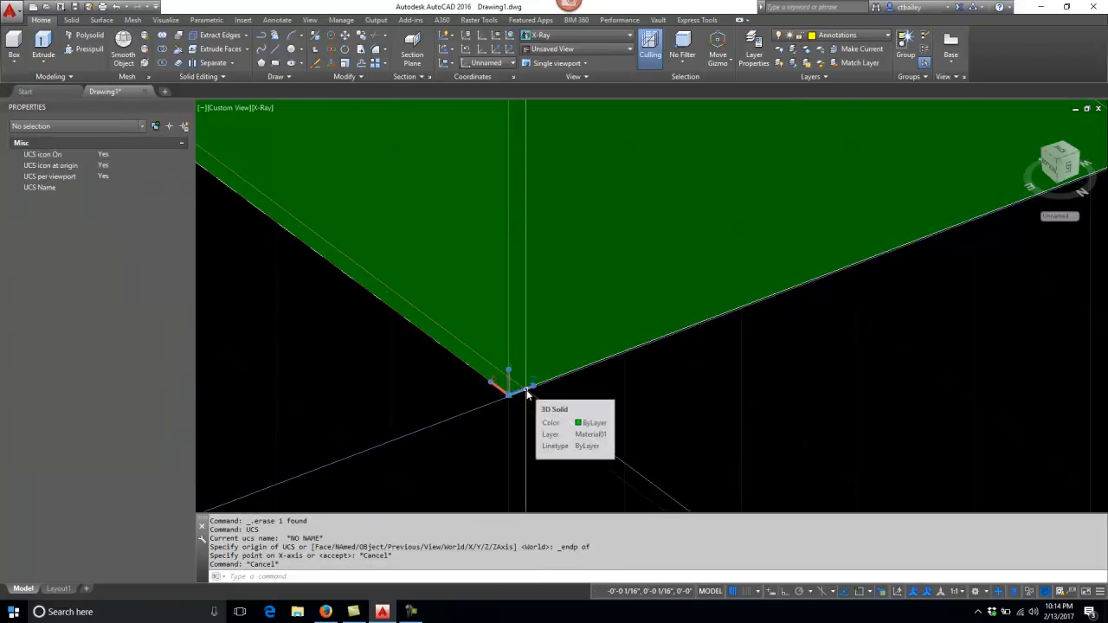
pyautogui.press('Escape')
pyautogui.press('Escape')
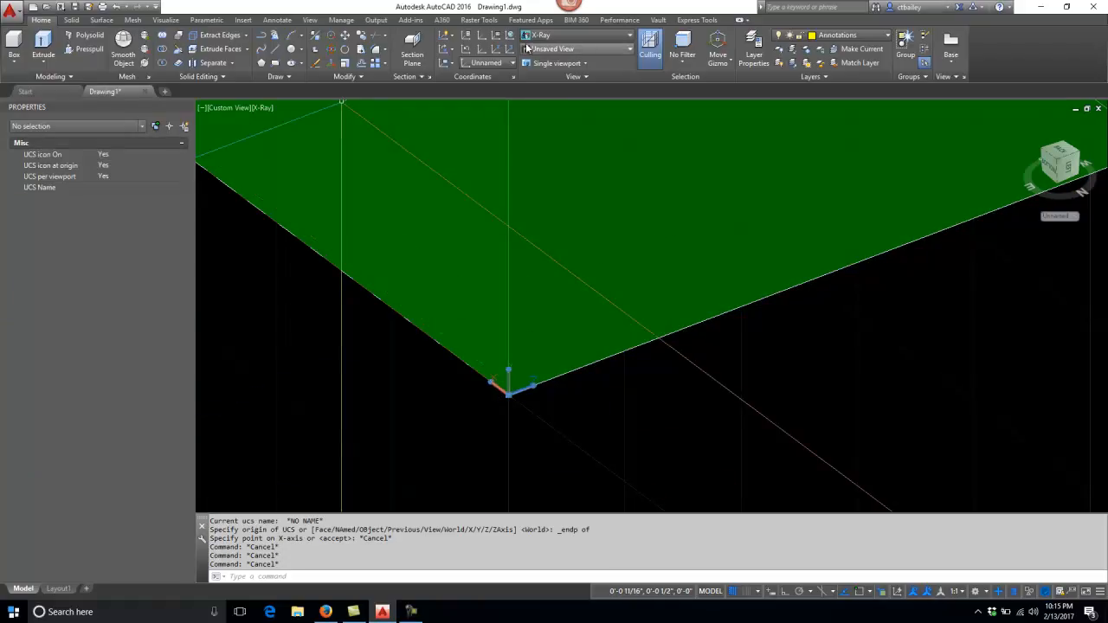
pyautogui.press('Escape')
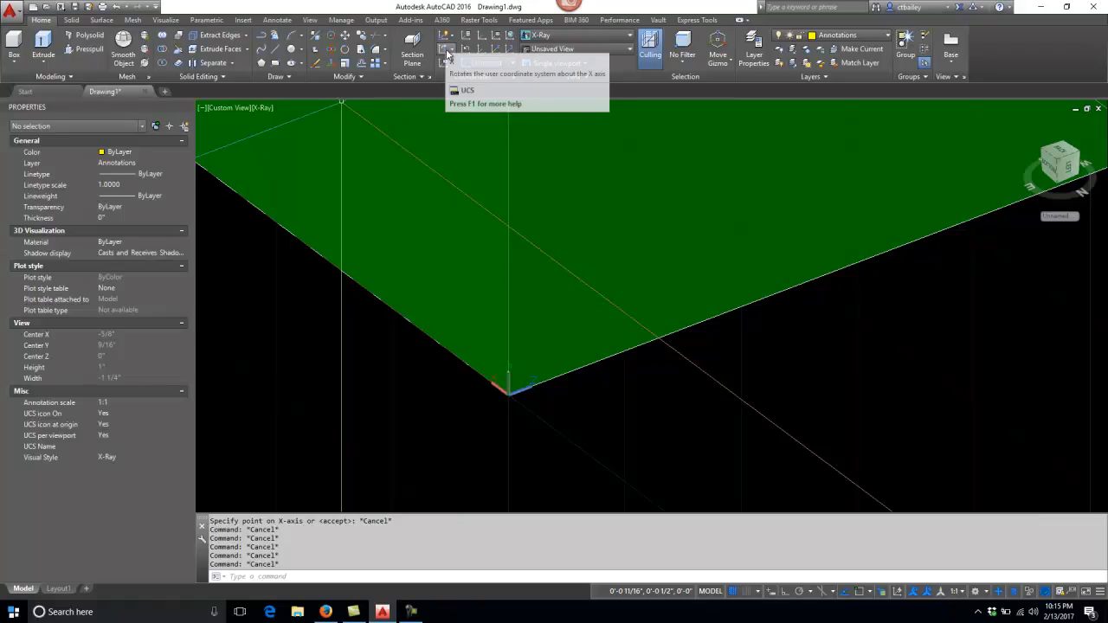
pyautogui.press('Escape')
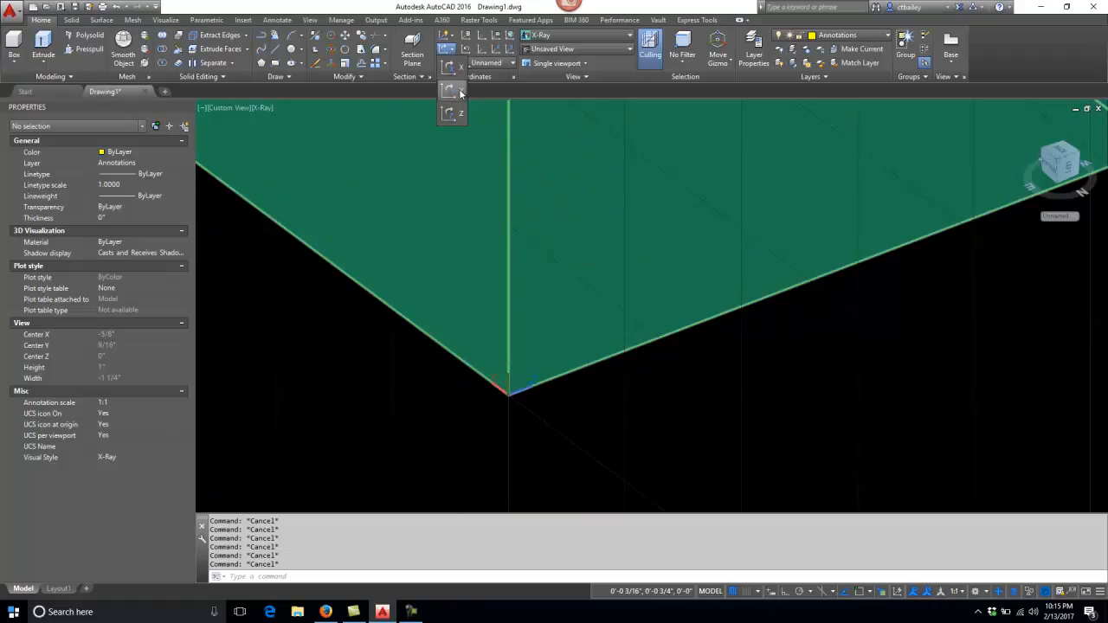
# - Rotate the UCS about its Y axis by -90 degrees at the cube's lower corner
pyautogui.click(461, 92)
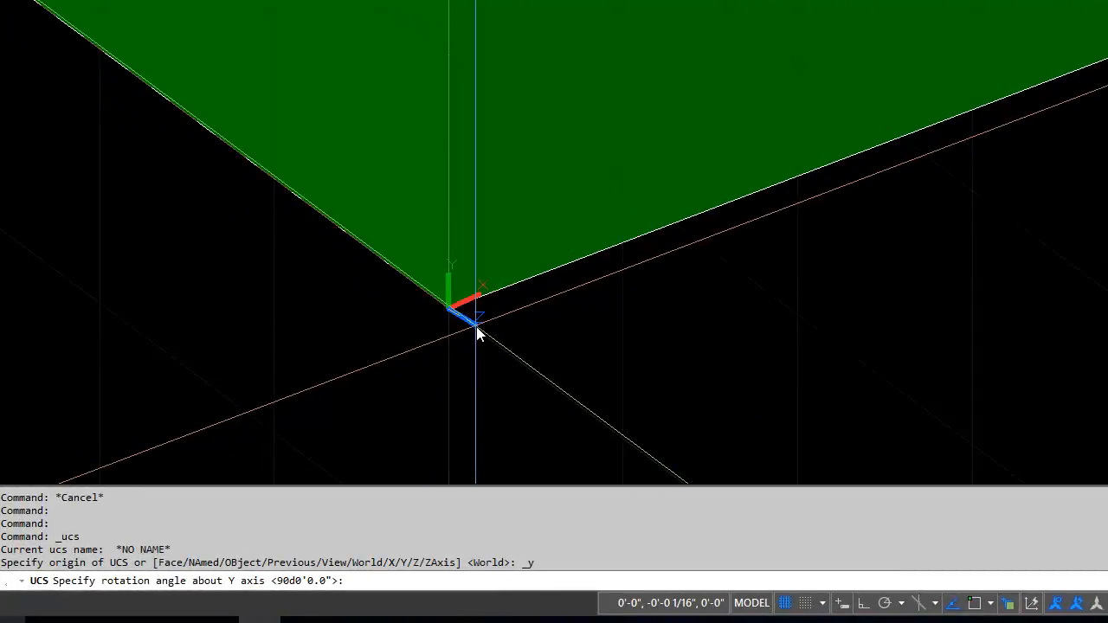
pyautogui.press('Return')
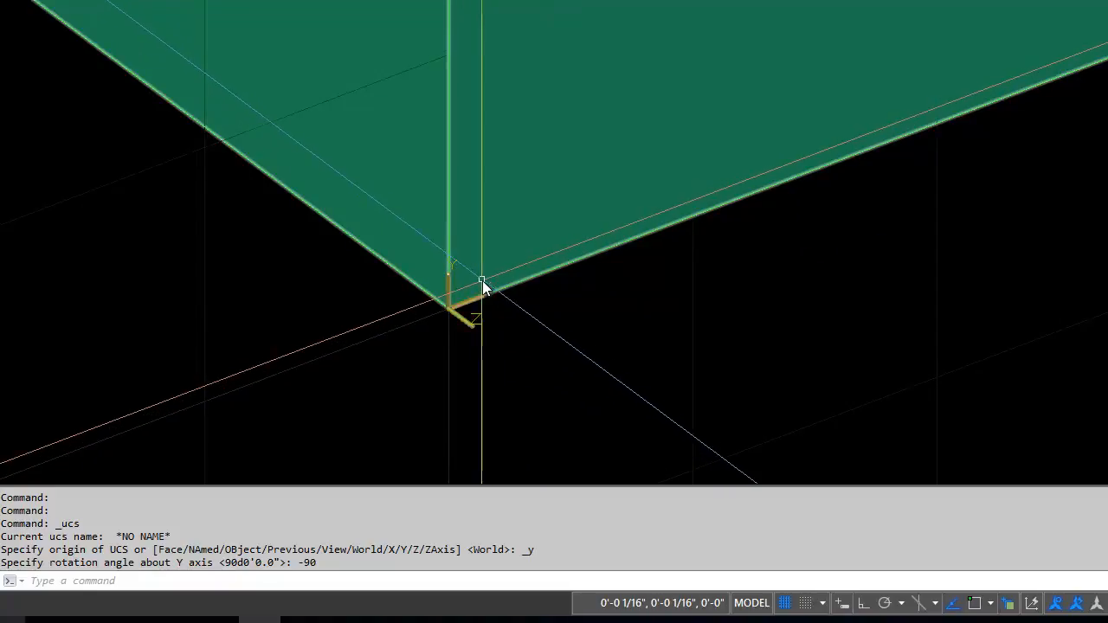
pyautogui.scroll(-5, 528, 345)
pyautogui.scroll(4, 526, 329)
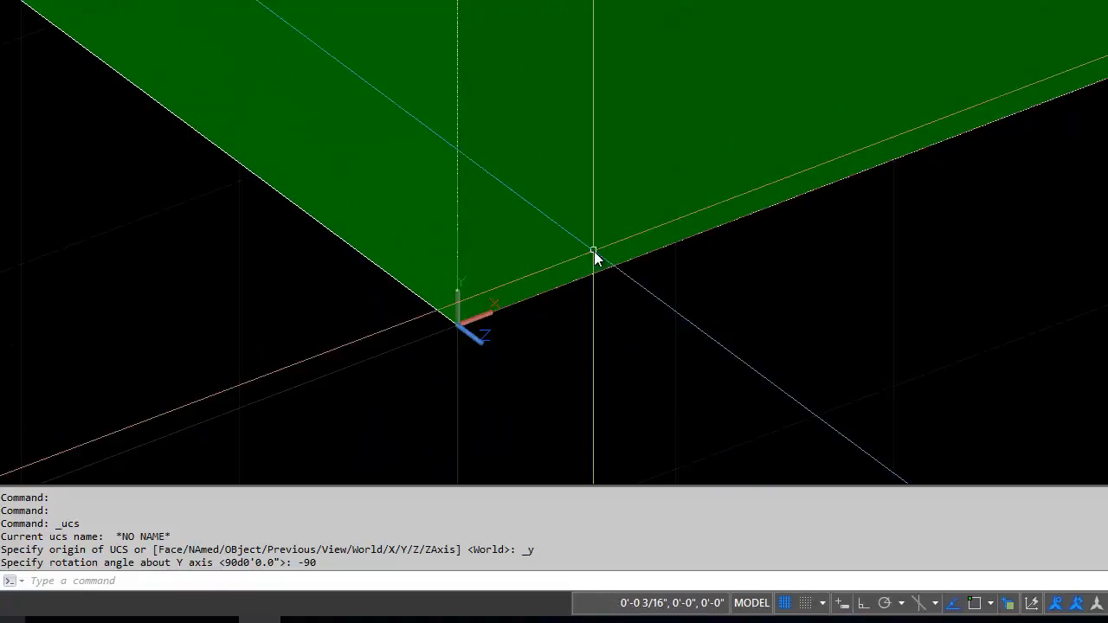
pyautogui.write('p')
pyautogui.press('Return')
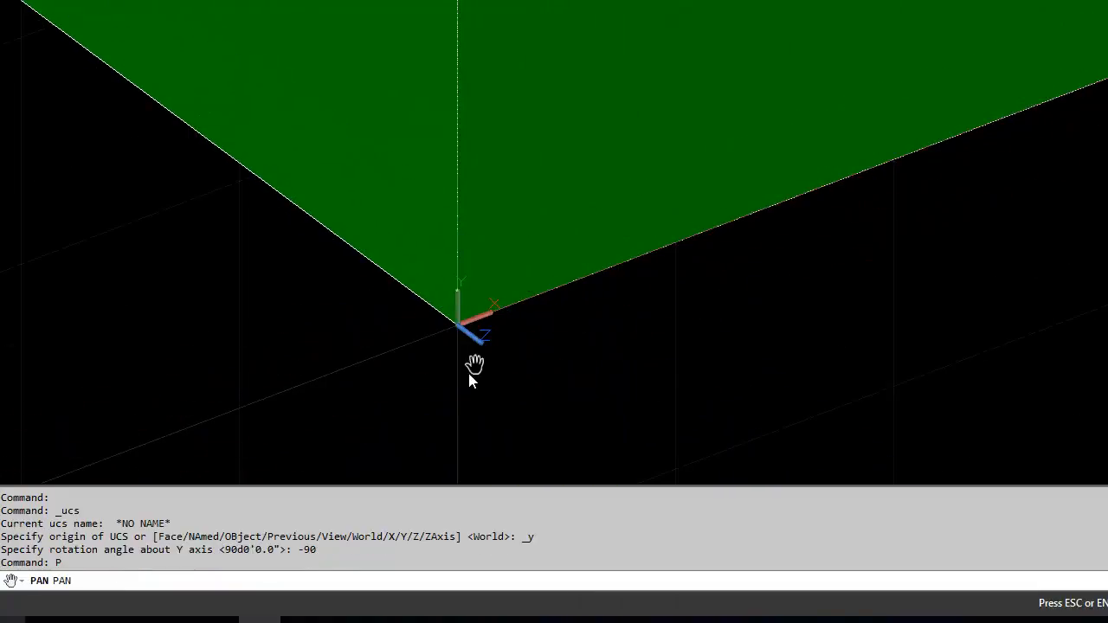
pyautogui.press('Escape')
pyautogui.press('Escape')
pyautogui.press('Escape')
# - Draw an open freehand polyline with five points on the cube face lying in the rotated UCS plane
pyautogui.write('pl')
pyautogui.press('Return')
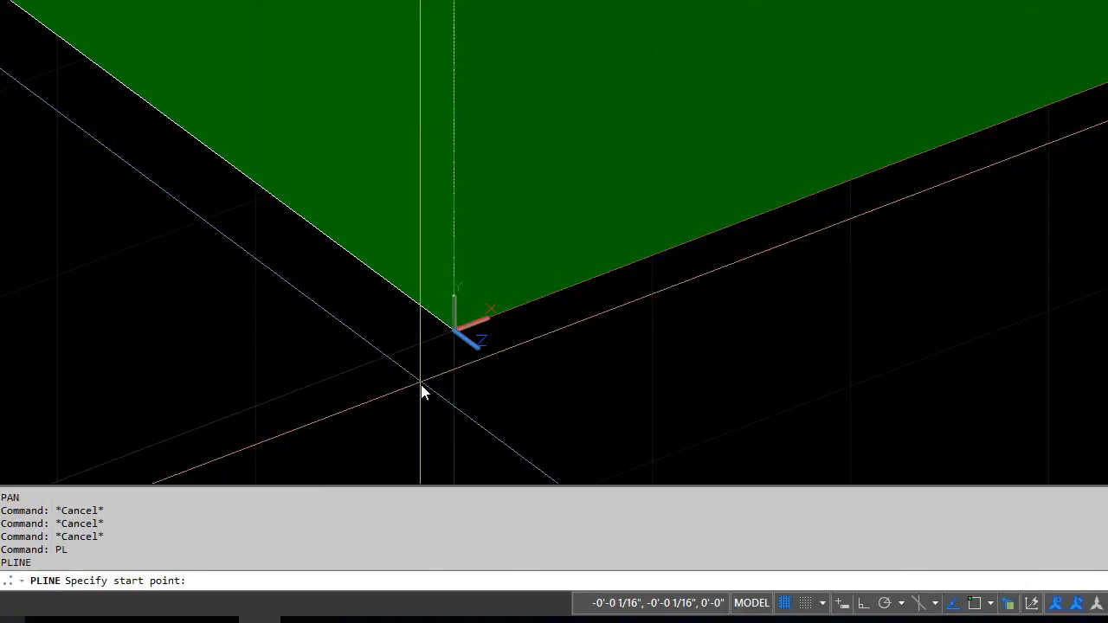
pyautogui.scroll(-2, 416, 384)
pyautogui.click(509, 124)
pyautogui.click(604, 54)
pyautogui.click(754, 106)
pyautogui.click(679, 218)
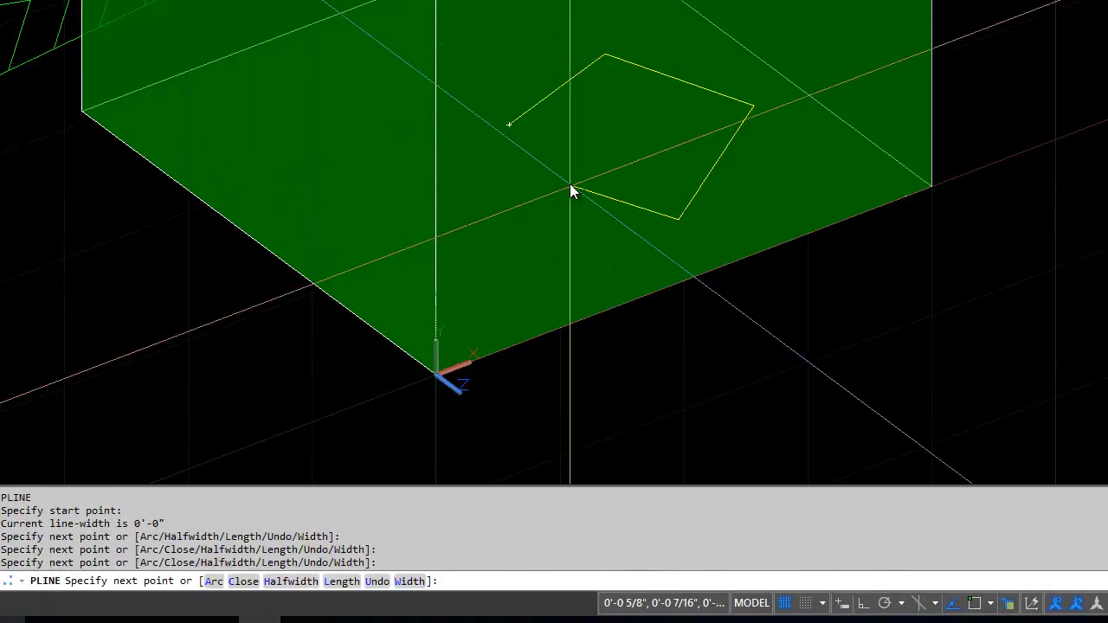
pyautogui.click(569, 178)
pyautogui.press('Escape')
# - Orbit the cube to examine how the small yellow polyline lies relative to its face
pyautogui.write('orbit')
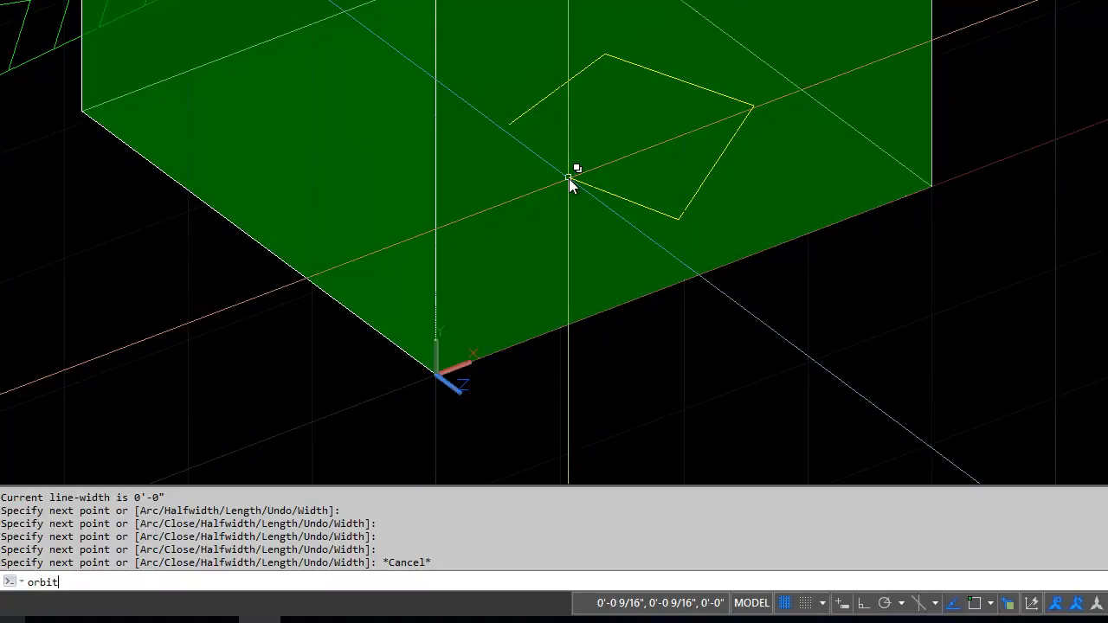
pyautogui.press('Return')
pyautogui.moveTo(638, 220); pyautogui.dragTo(522, 302)
pyautogui.moveTo(373, 433); pyautogui.dragTo(360, 405)
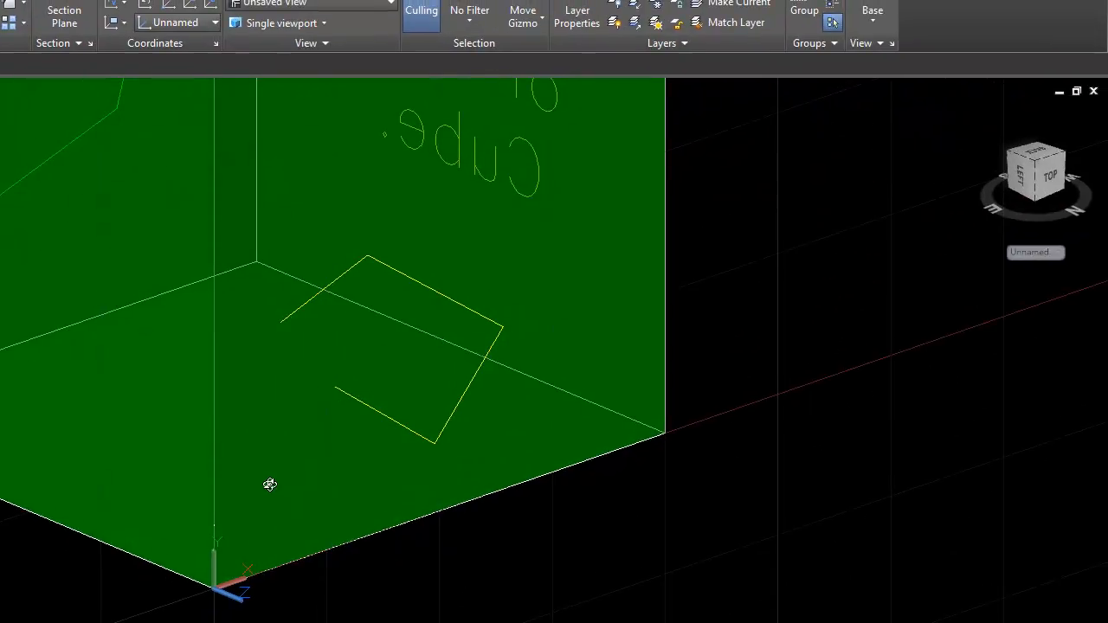
pyautogui.press('Escape')
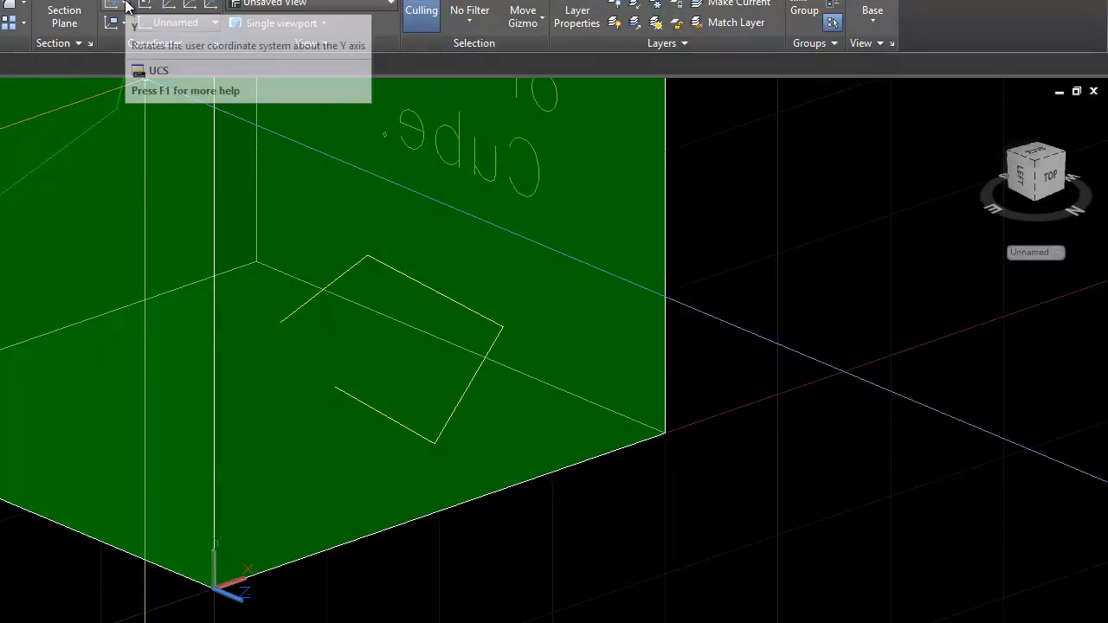
pyautogui.click(127, 7)
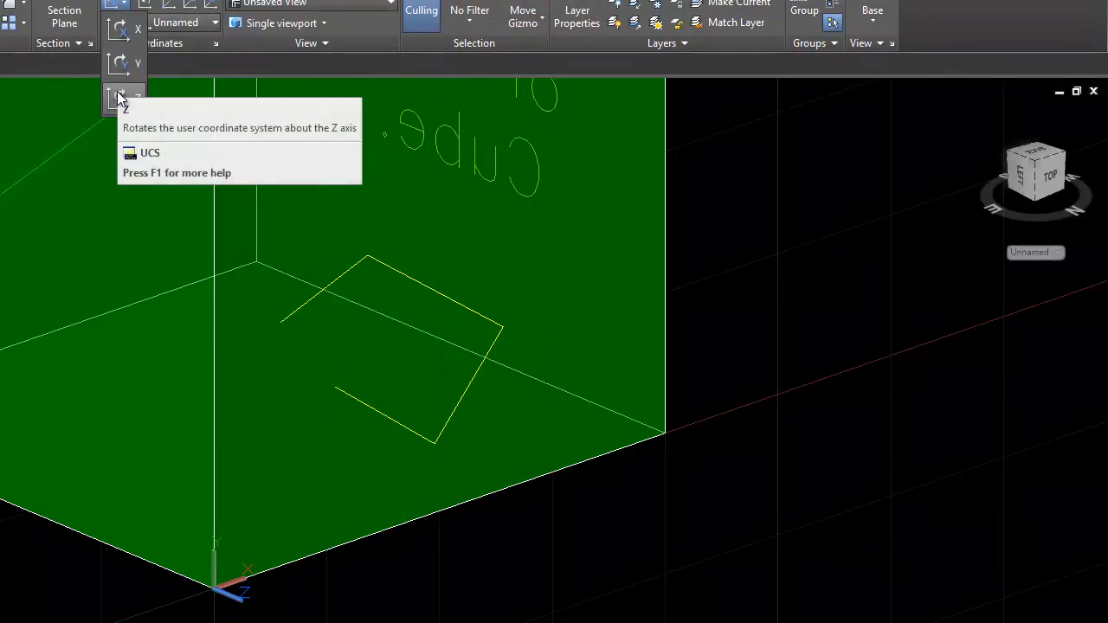
pyautogui.click(822, 341)
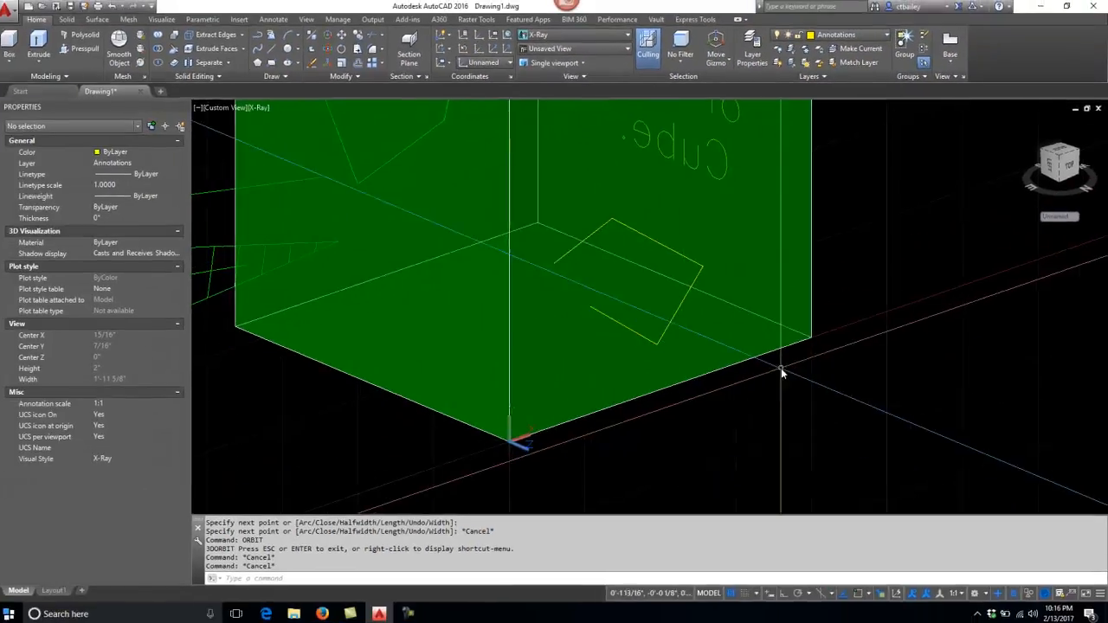
# - Align the UCS parallel to the screen using the View option of the UCS command
pyautogui.scroll(-6, 607, 492)
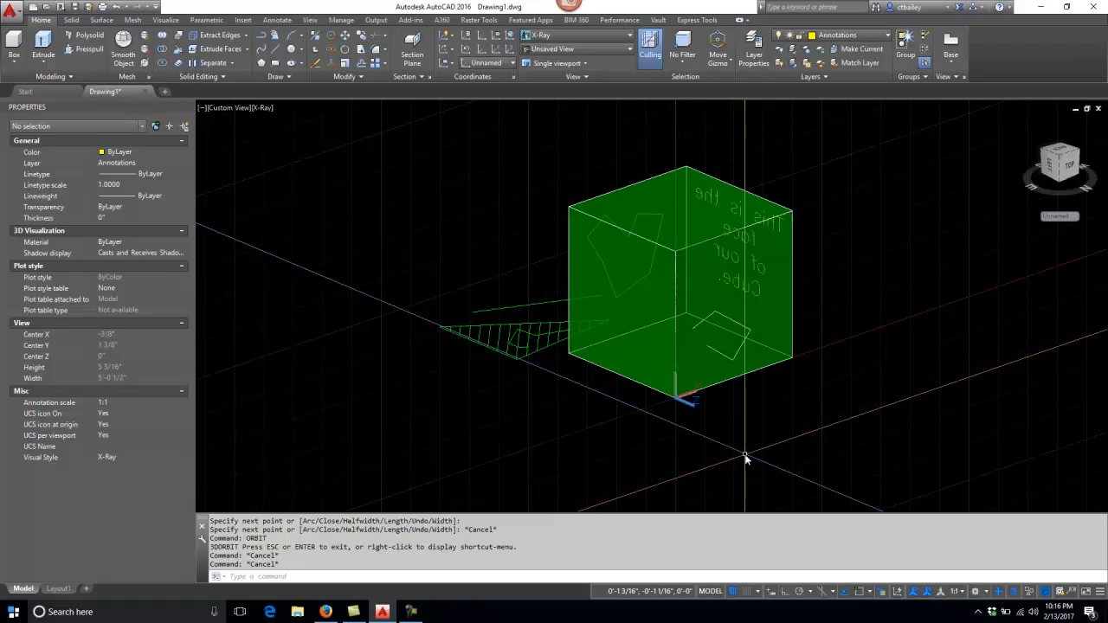
pyautogui.write('ucs')
pyautogui.press('Return')
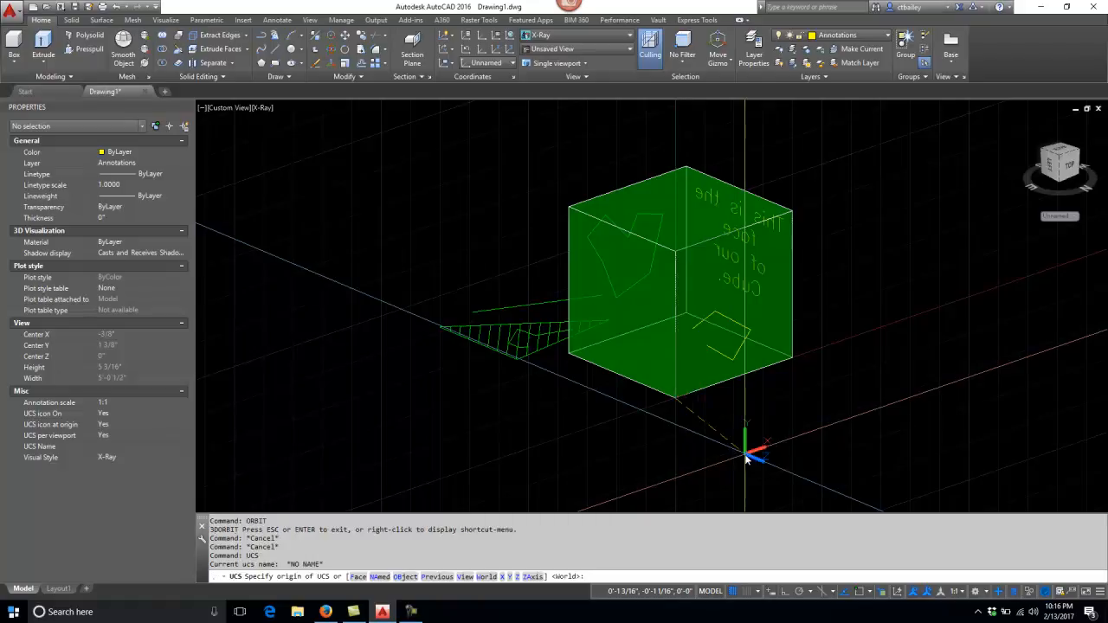
pyautogui.press('Return')
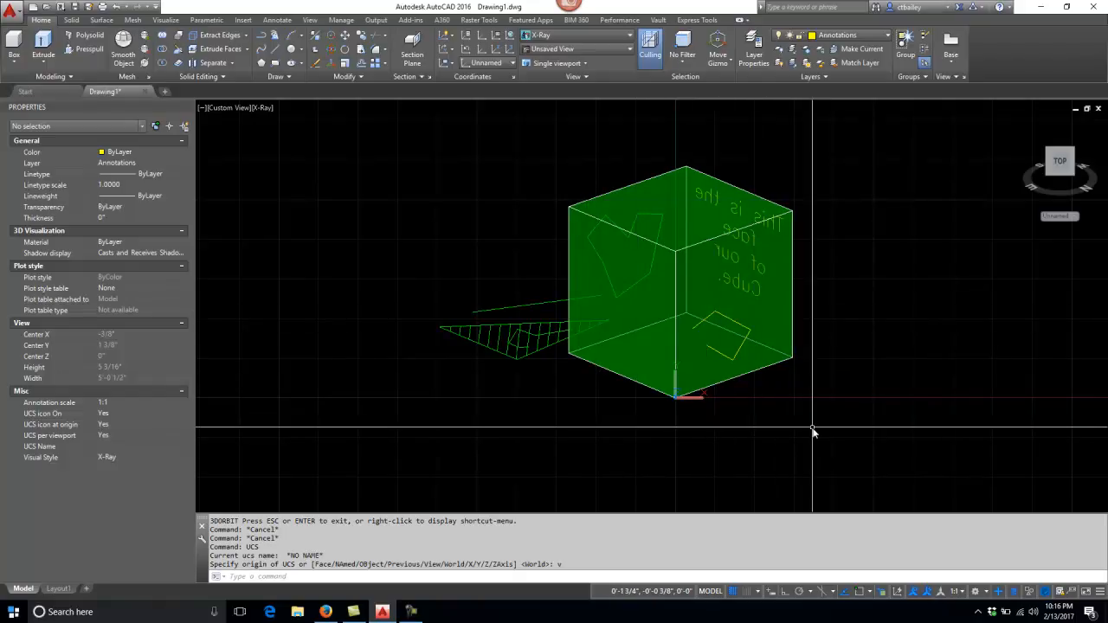
# - Draw an open freehand polyline with eight points across and around the cube in the view-aligned UCS plane
pyautogui.write('pl')
pyautogui.press('Return')
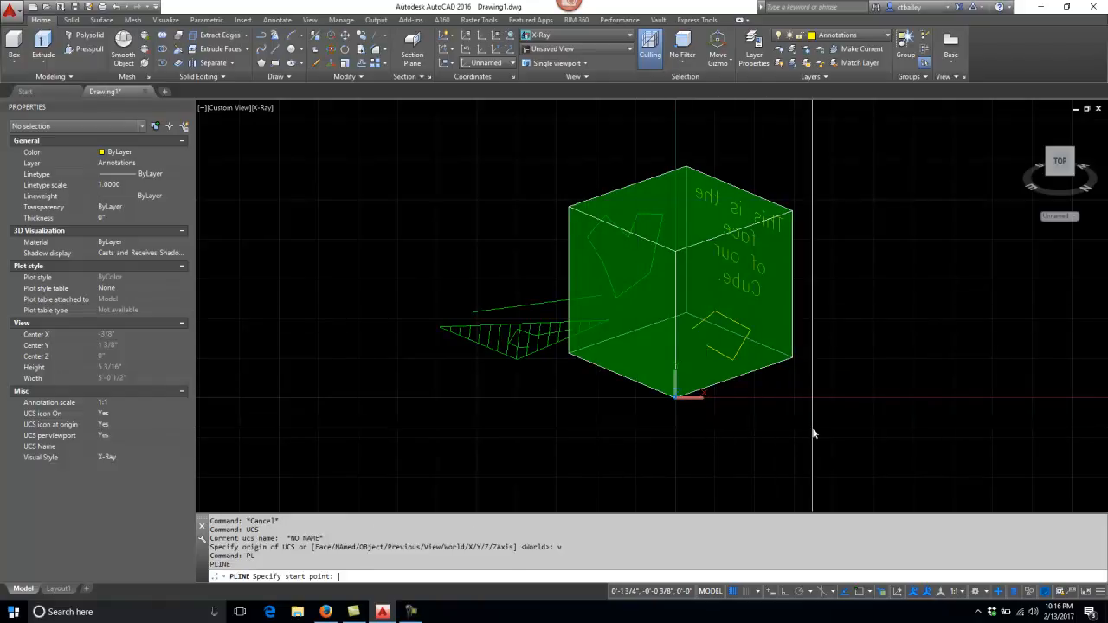
pyautogui.click(765, 272)
pyautogui.click(614, 271)
pyautogui.click(552, 344)
pyautogui.click(550, 379)
pyautogui.click(699, 390)
pyautogui.click(775, 400)
pyautogui.click(828, 364)
pyautogui.click(836, 310)
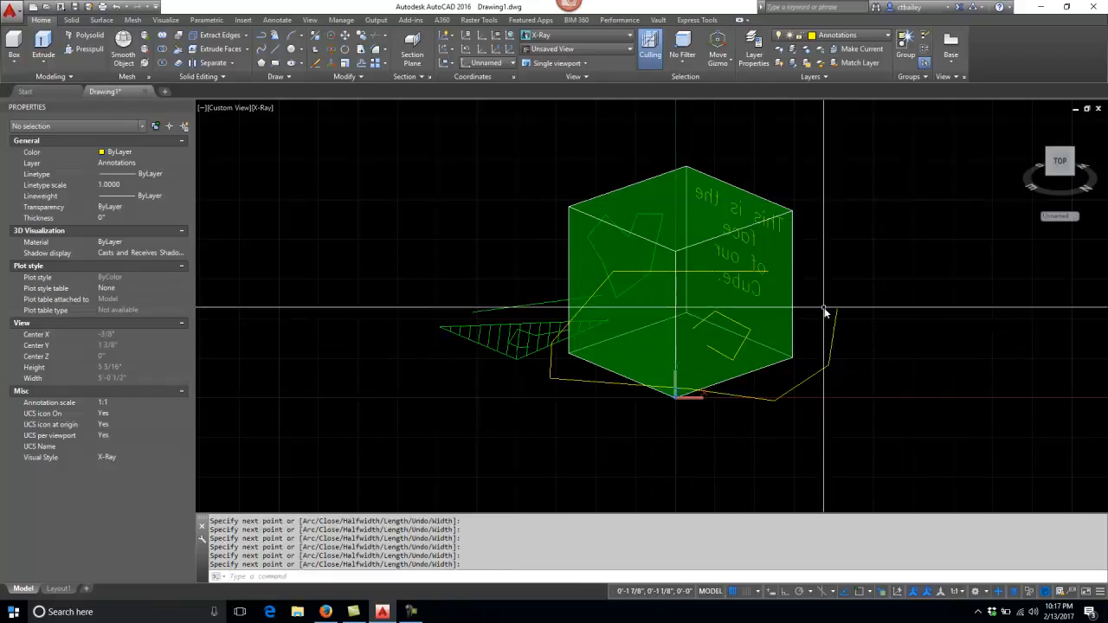
pyautogui.press('Escape')
pyautogui.press('Escape')
# - Orbit the model to examine how the large yellow polyline's plane sits relative to the cube, and exit the orbit
pyautogui.write('orbit')
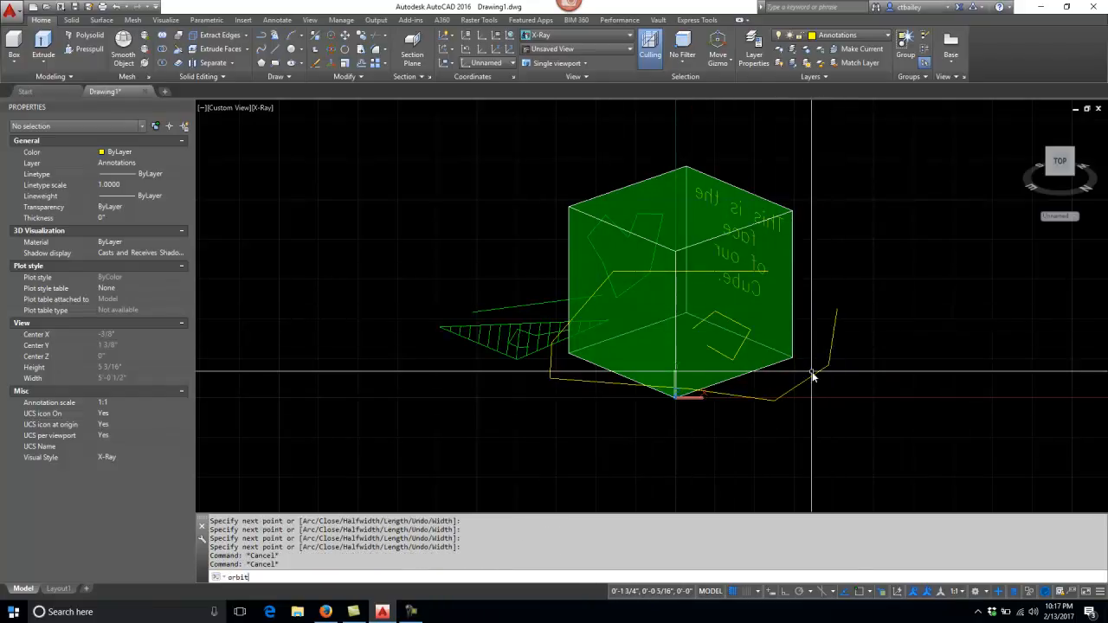
pyautogui.press('Return')
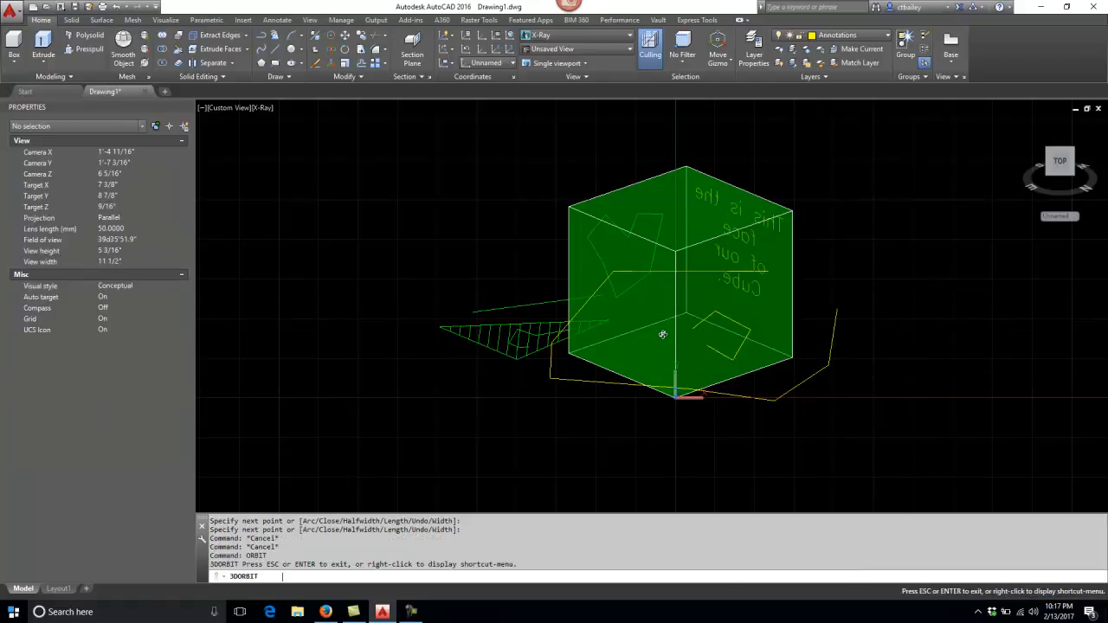
pyautogui.moveTo(530, 375)
pyautogui.mouseDown()
pyautogui.moveTo(614, 420)
pyautogui.moveTo(670, 430)
pyautogui.moveTo(702, 424)
pyautogui.moveTo(728, 387)
pyautogui.moveTo(725, 367)
pyautogui.moveTo(692, 343)
pyautogui.moveTo(759, 379)
pyautogui.moveTo(747, 391)
pyautogui.moveTo(776, 388)
pyautogui.moveTo(695, 421)
pyautogui.moveTo(786, 378)
pyautogui.moveTo(712, 404)
pyautogui.moveTo(625, 396)
pyautogui.moveTo(658, 366)
pyautogui.moveTo(631, 358)
pyautogui.moveTo(831, 363)
pyautogui.moveTo(861, 351)
pyautogui.mouseUp()
pyautogui.moveTo(844, 437); pyautogui.dragTo(827, 392)
pyautogui.moveTo(716, 361); pyautogui.dragTo(693, 374)
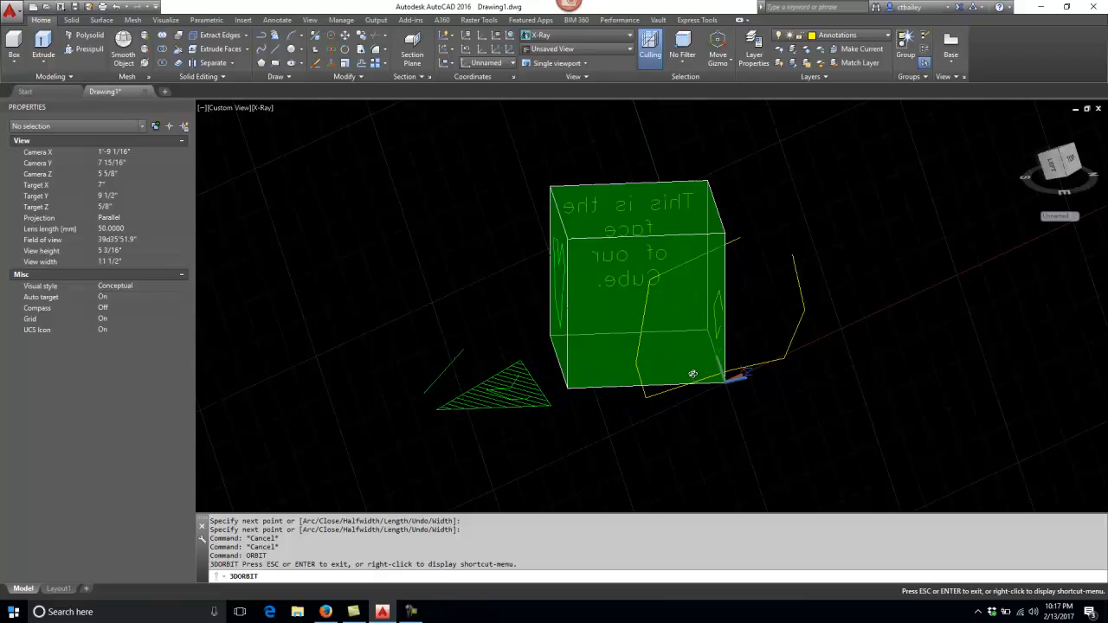
pyautogui.rightClick(762, 228)
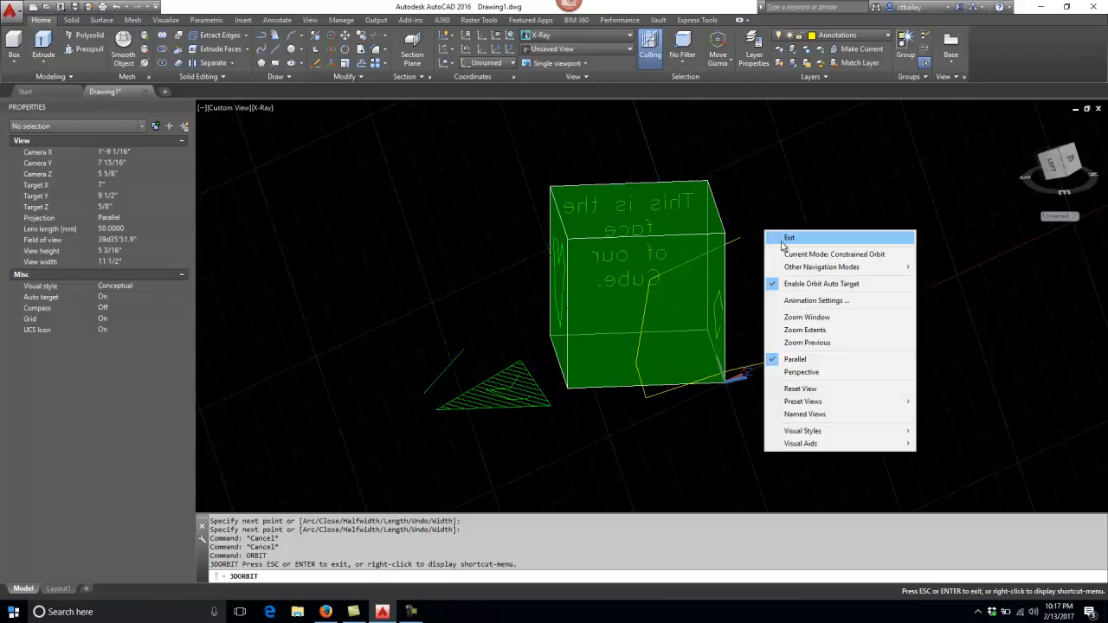
pyautogui.click(779, 237)
# - Reset the UCS to the World coordinate system with the UCS command's World option
pyautogui.write('uc')
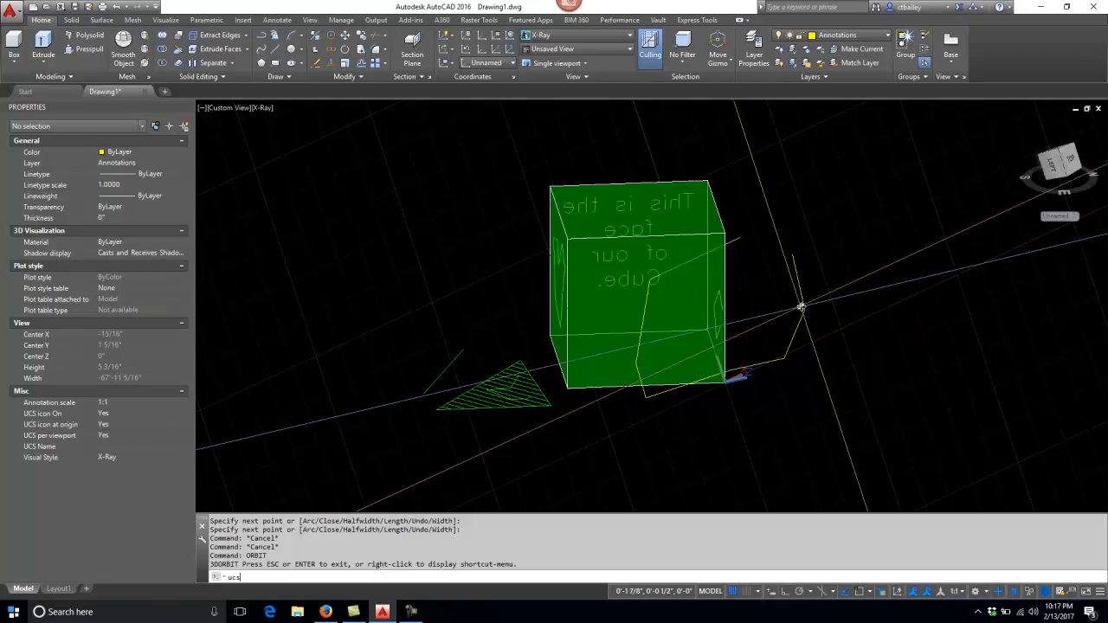
pyautogui.write('s')
pyautogui.press('Return')
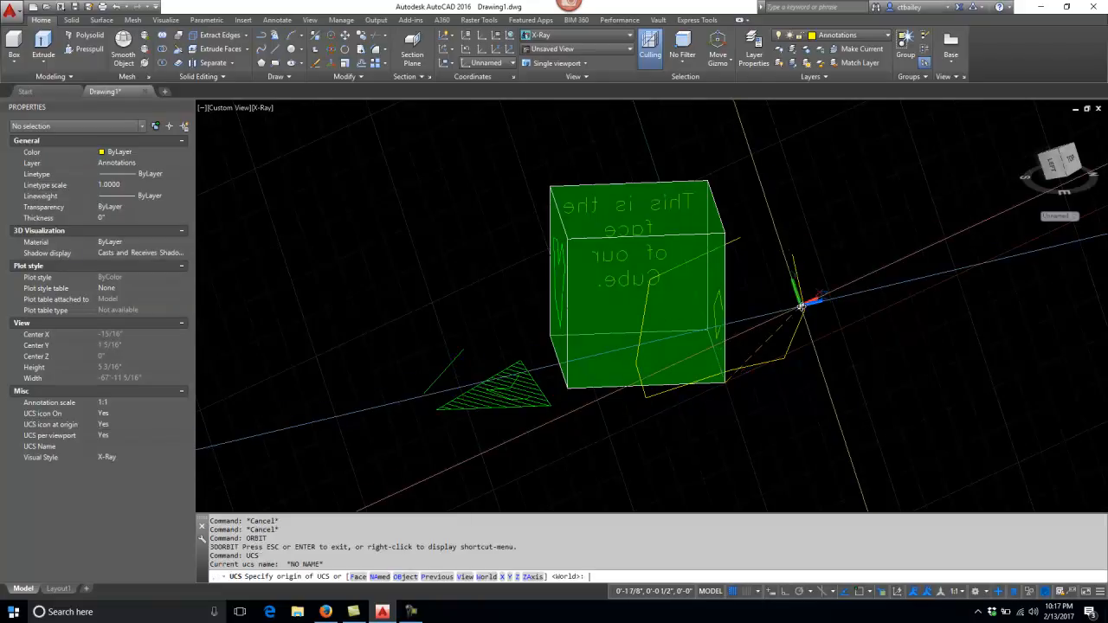
pyautogui.write('w')
pyautogui.press('Return')
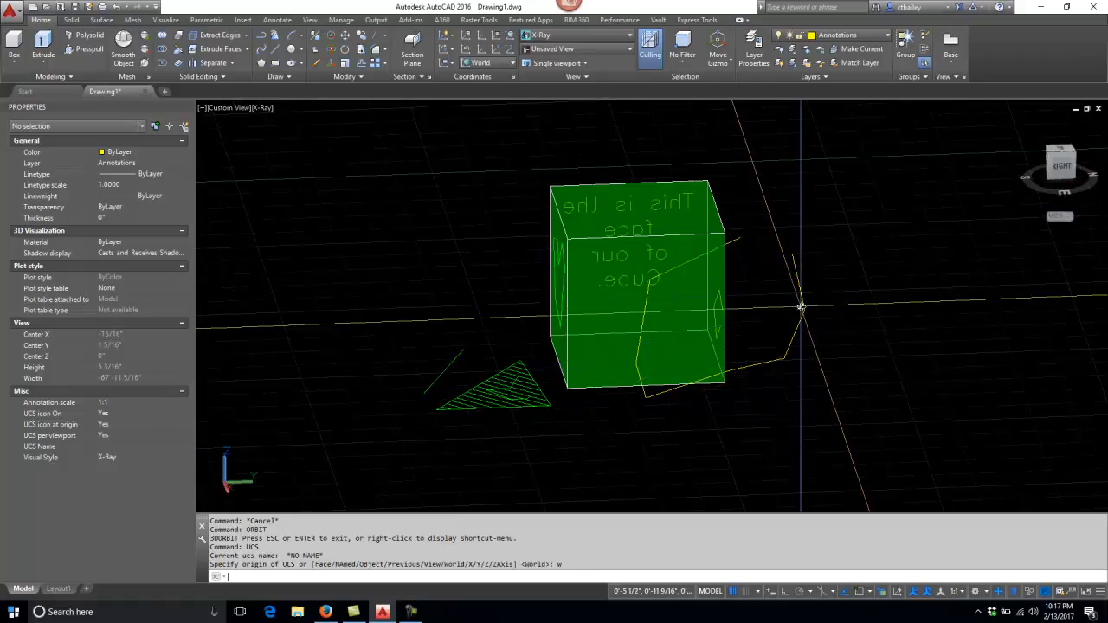
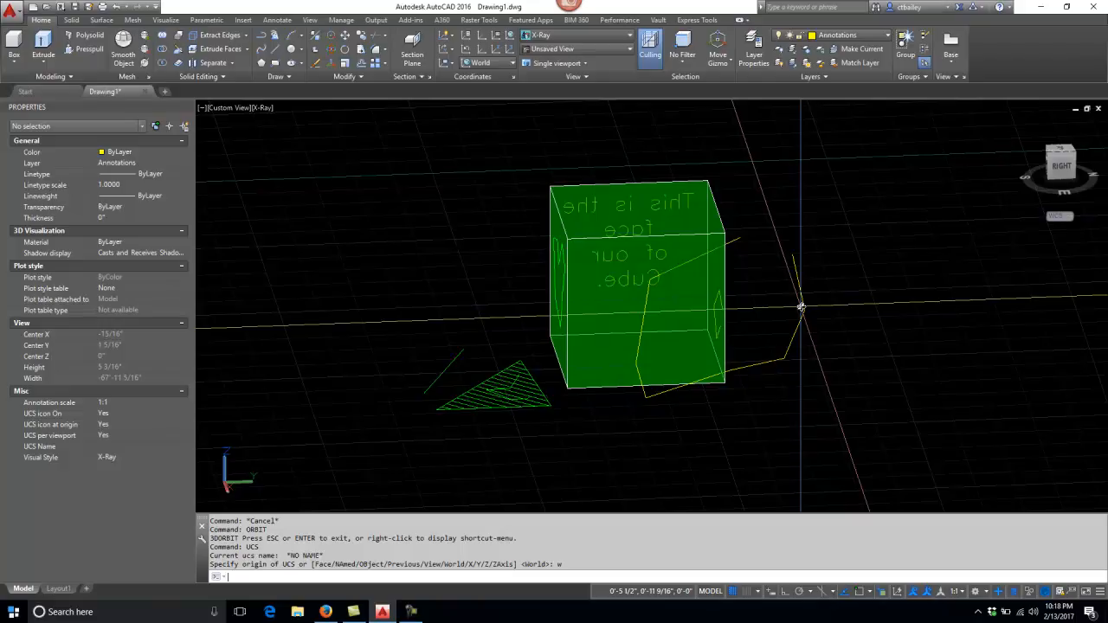
pyautogui.write('s')
pyautogui.press('Return')
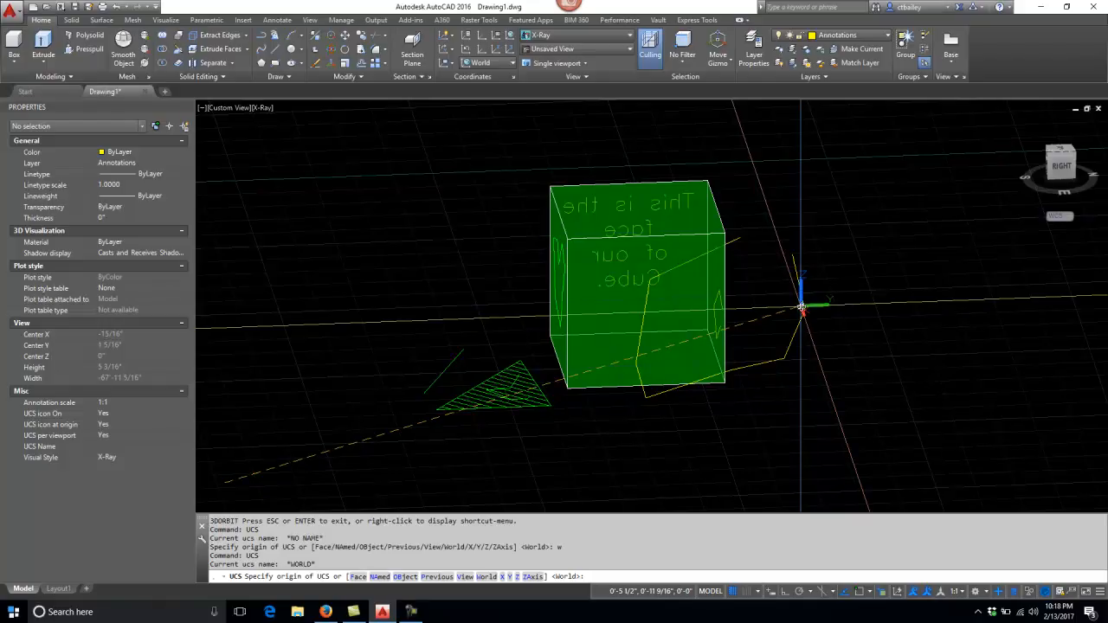
pyautogui.write('w')
pyautogui.press('Return')
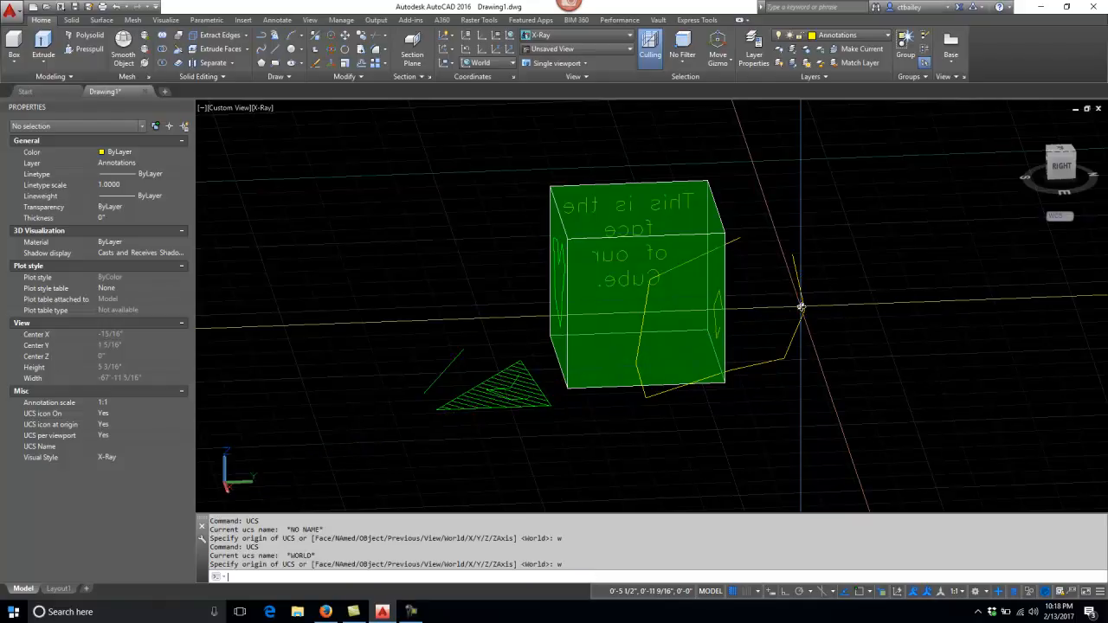
pyautogui.scroll(5, 779, 316)
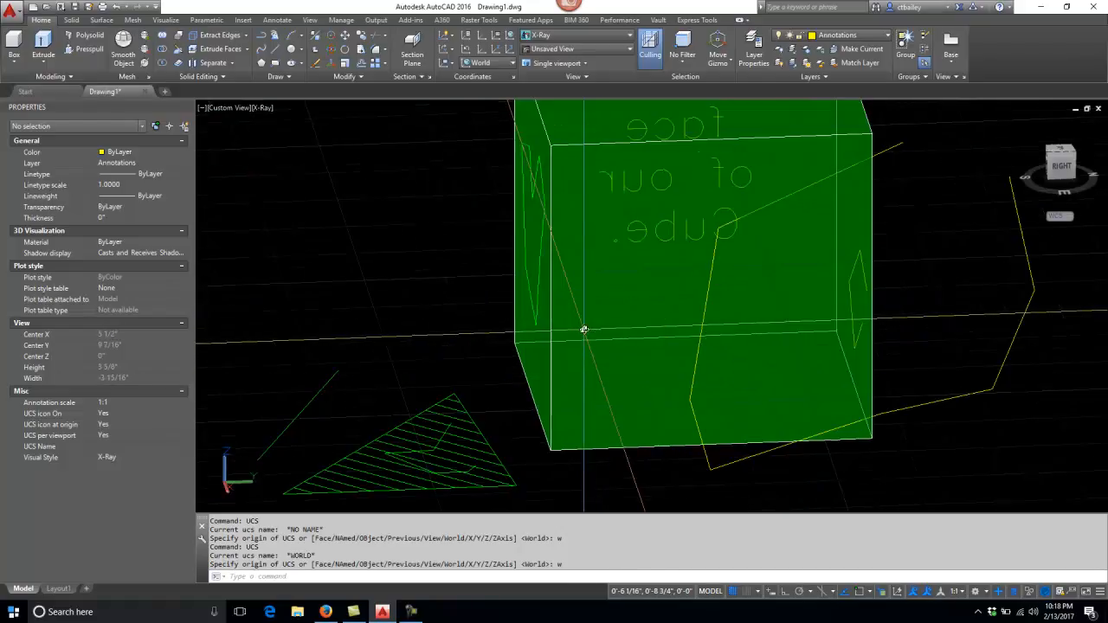
# - Delete the large yellow polyline drawn across and around the cube
pyautogui.scroll(-5, 602, 347)
pyautogui.click(752, 383)
pyautogui.click(717, 341)
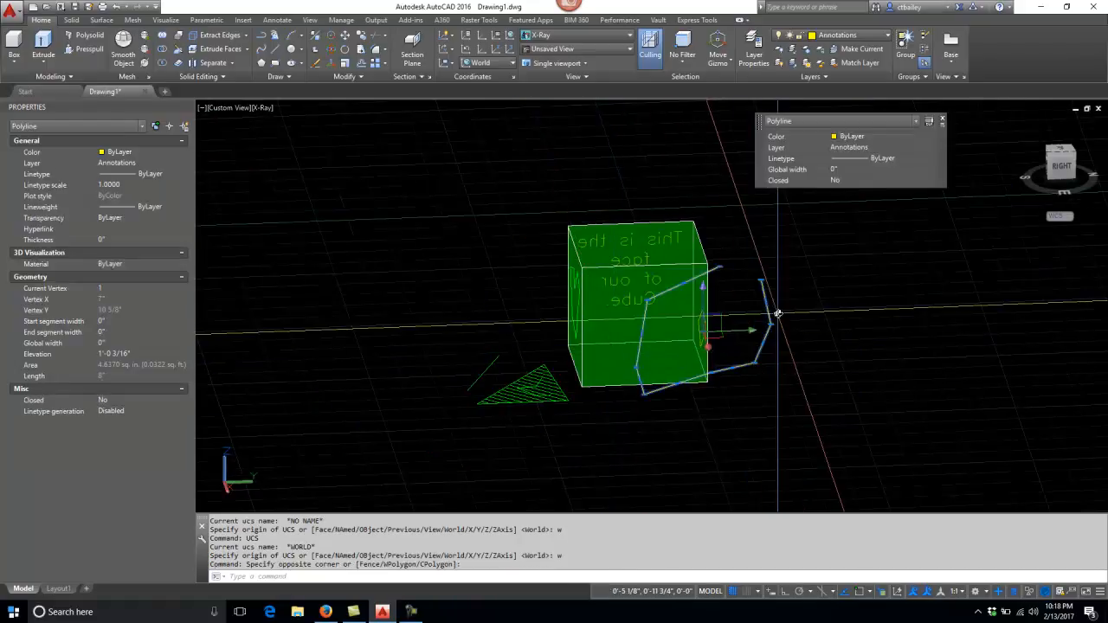
pyautogui.press('Delete')
# - Orbit the model to an isometric-like view showing the cube's front, right and top faces, and exit the orbit
pyautogui.write('orbit')
pyautogui.press('Return')
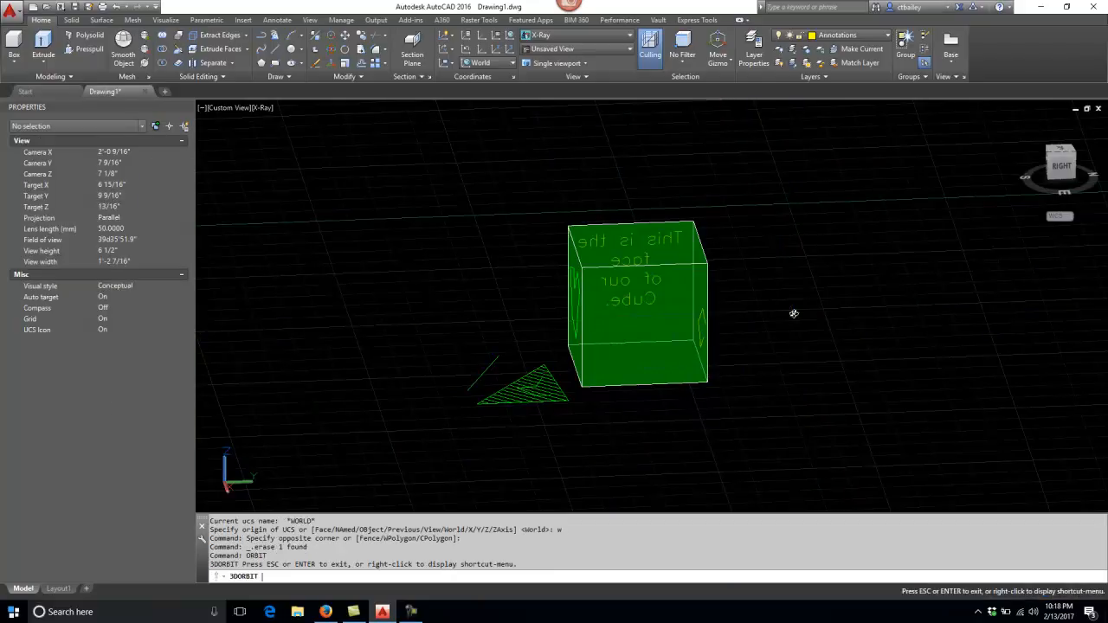
pyautogui.moveTo(753, 264); pyautogui.dragTo(715, 339)
pyautogui.rightClick(715, 338)
pyautogui.click(731, 340)
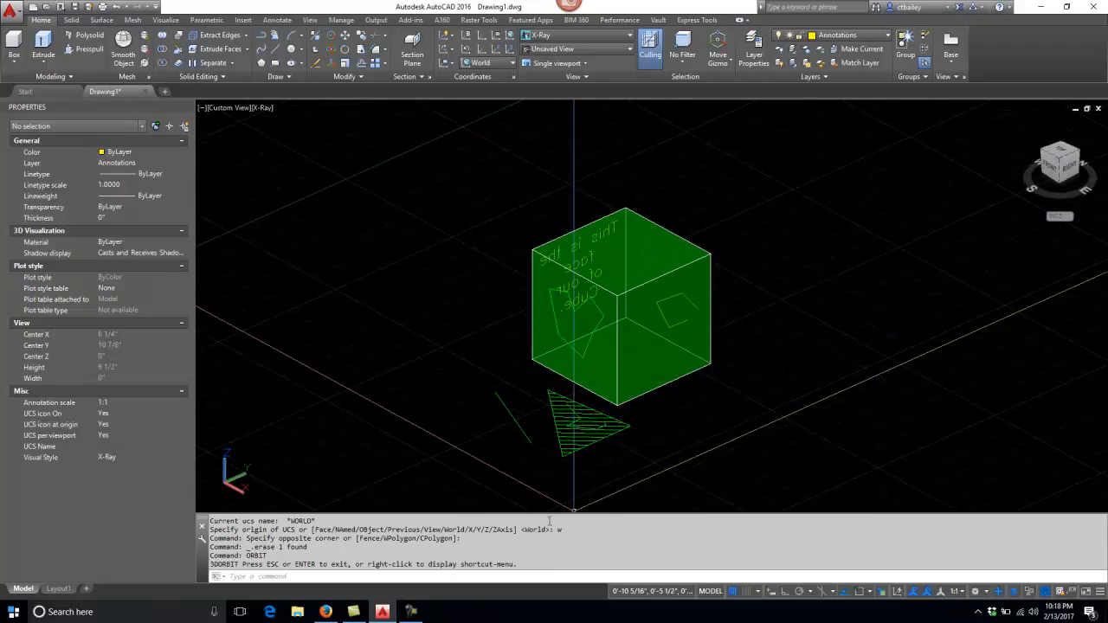
pyautogui.press('Escape')
pyautogui.press('Escape')
# - Erase the hatched triangle, the polyline inside it and the separate line next to the cube with one selection window
pyautogui.press('F1')
pyautogui.write('ra')
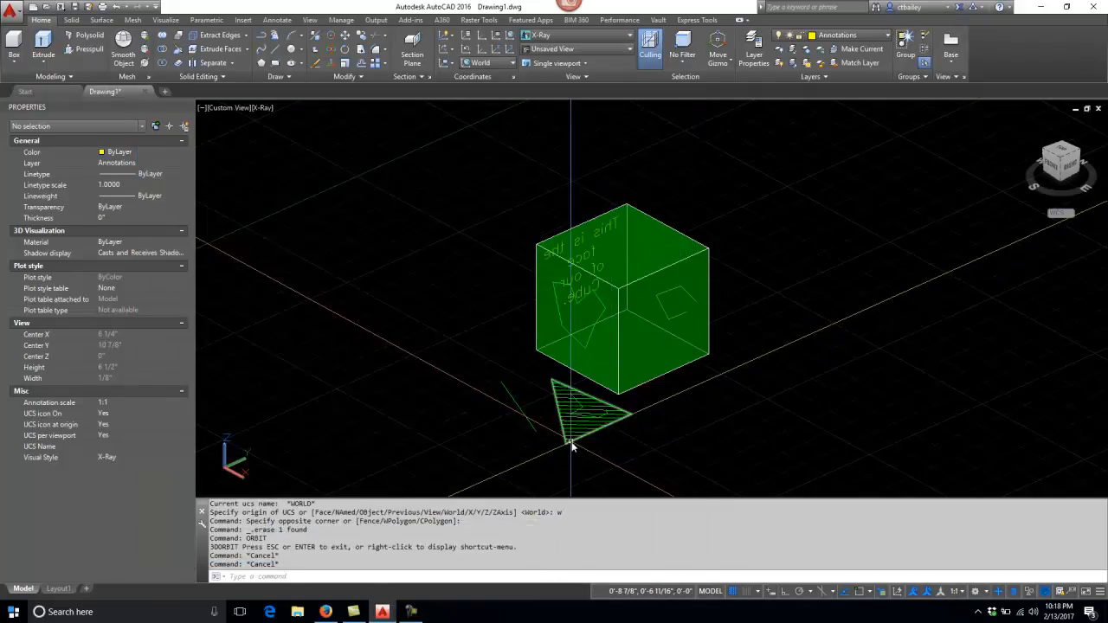
pyautogui.write('erase')
pyautogui.press('Return')
pyautogui.click(668, 452)
pyautogui.click(523, 370)
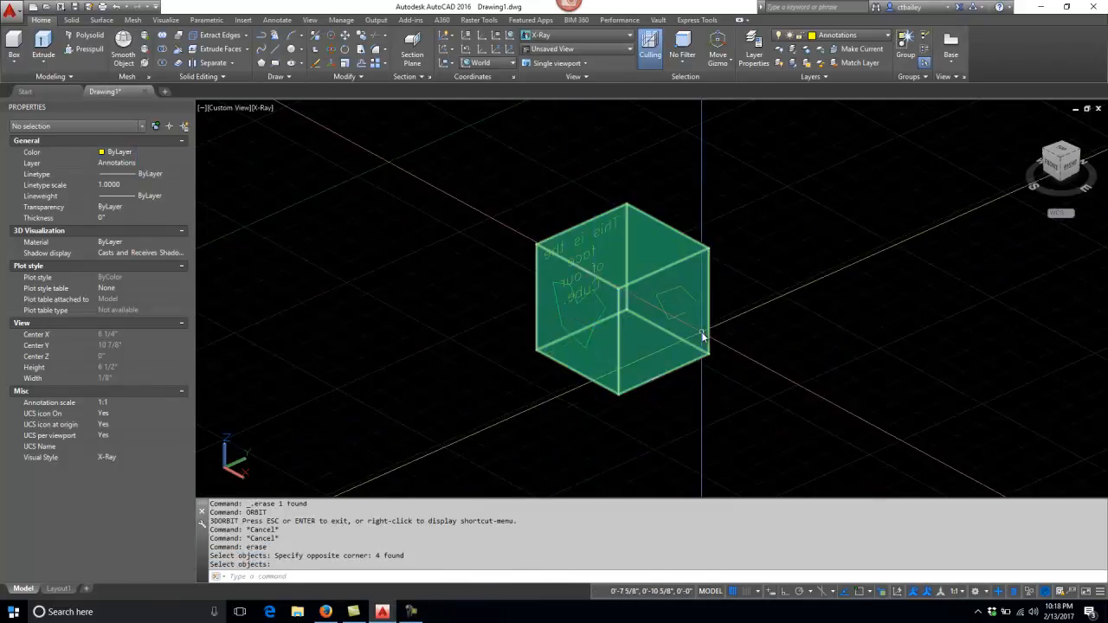
pyautogui.press('Return')
# - Erase the face text and both polylines drawn on the cube's faces, picking the overlapping polyline instead of the 3D solid
pyautogui.press('Return')
pyautogui.scroll(3, 564, 319)
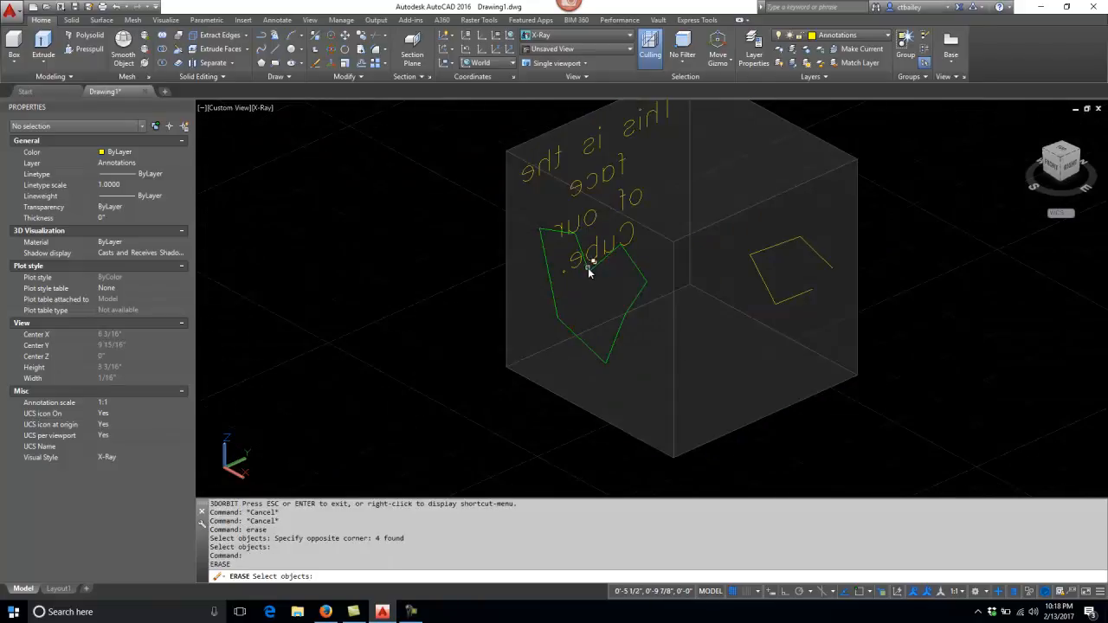
pyautogui.click(587, 271)
pyautogui.click(644, 323)
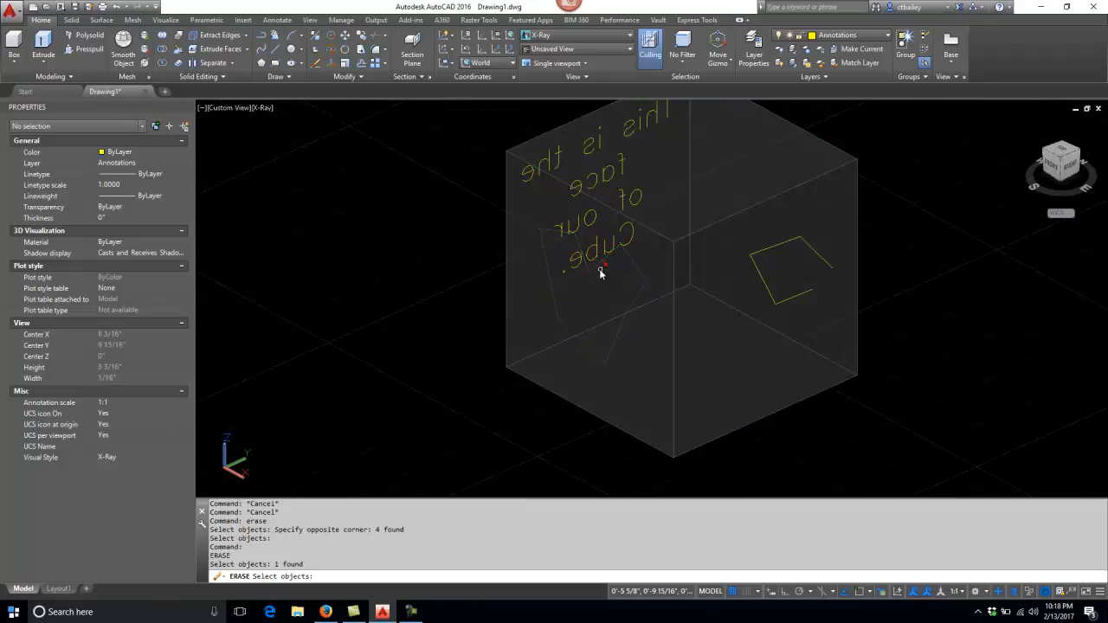
pyautogui.click(593, 250)
pyautogui.click(638, 308)
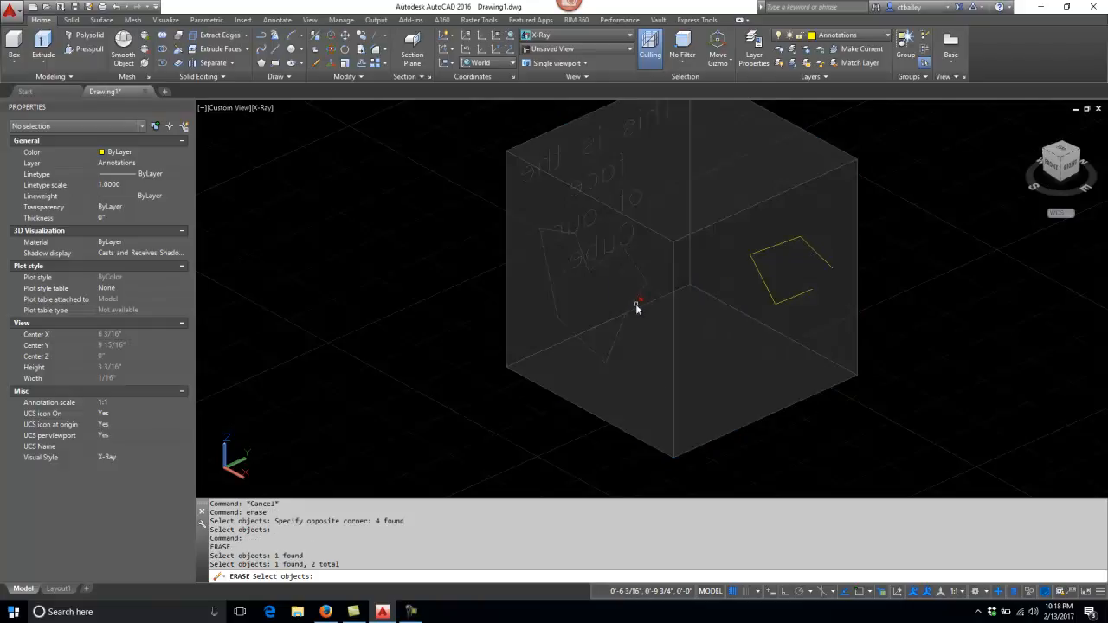
pyautogui.click(759, 249)
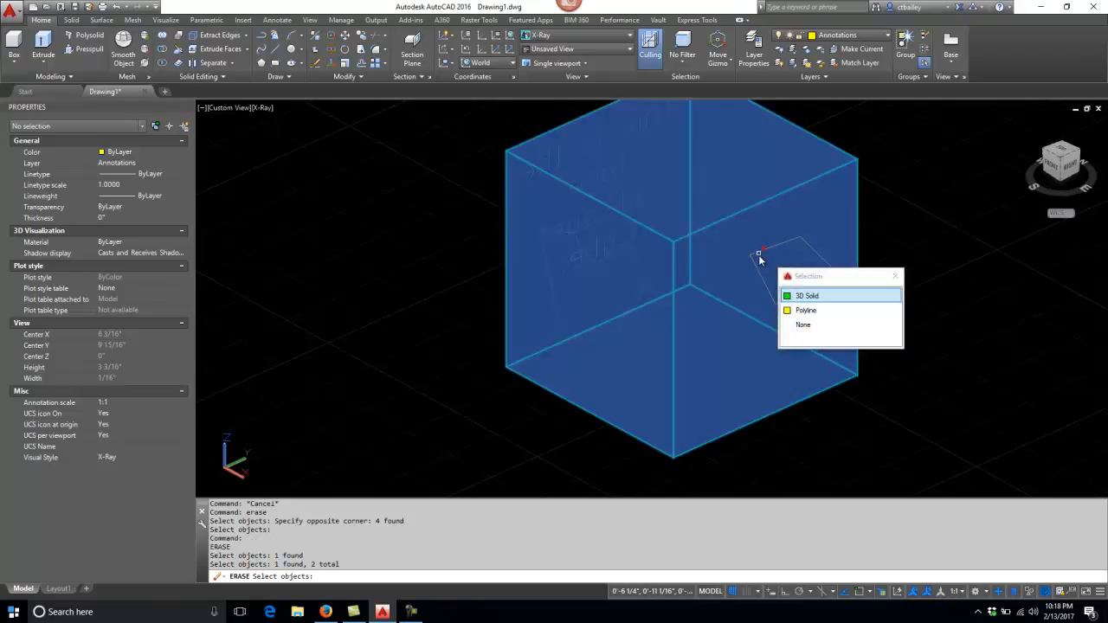
pyautogui.click(790, 310)
pyautogui.scroll(-5, 692, 315)
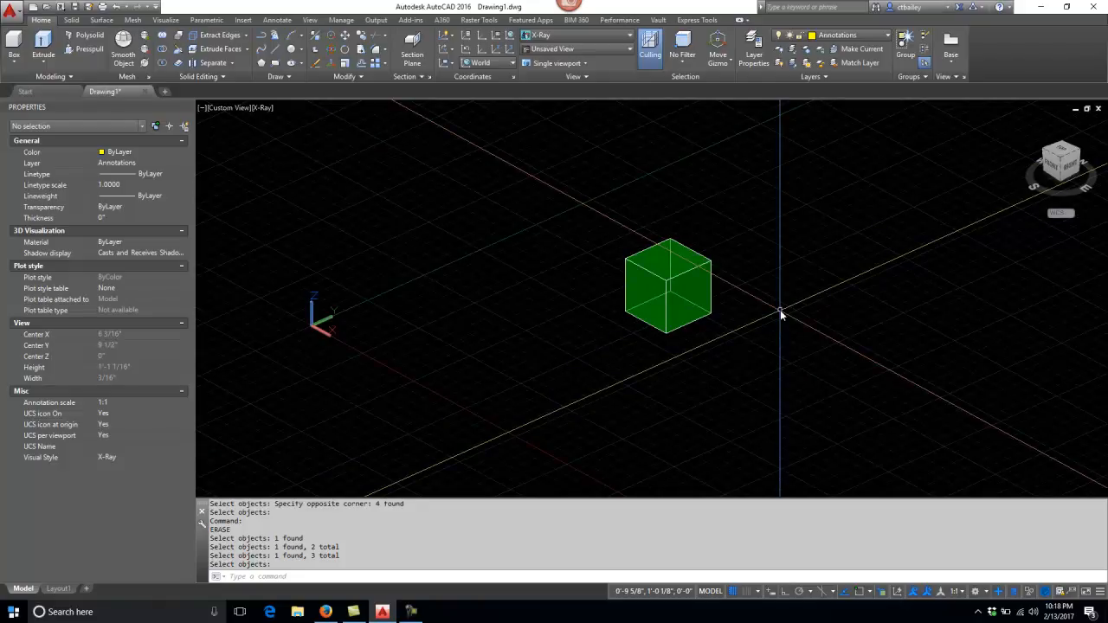
# - Draw an open freehand polyline with five points over the cube in the World UCS plane
pyautogui.write('PL')
pyautogui.press('Return')
pyautogui.scroll(3, 715, 301)
pyautogui.click(643, 283)
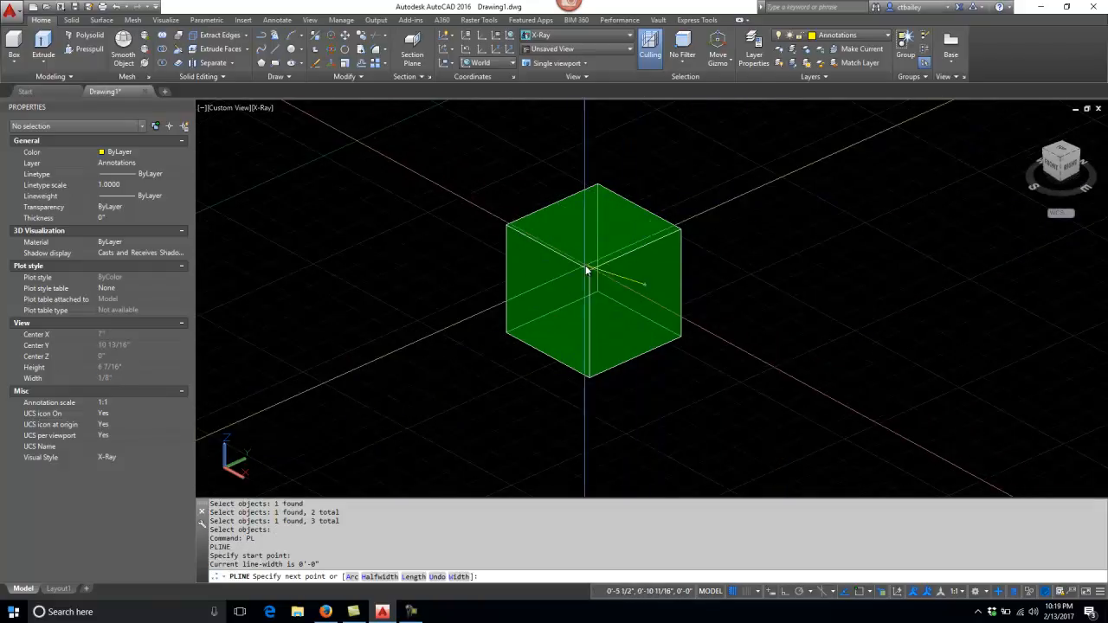
pyautogui.click(577, 251)
pyautogui.click(573, 230)
pyautogui.click(592, 223)
pyautogui.click(614, 244)
pyautogui.press('Return')
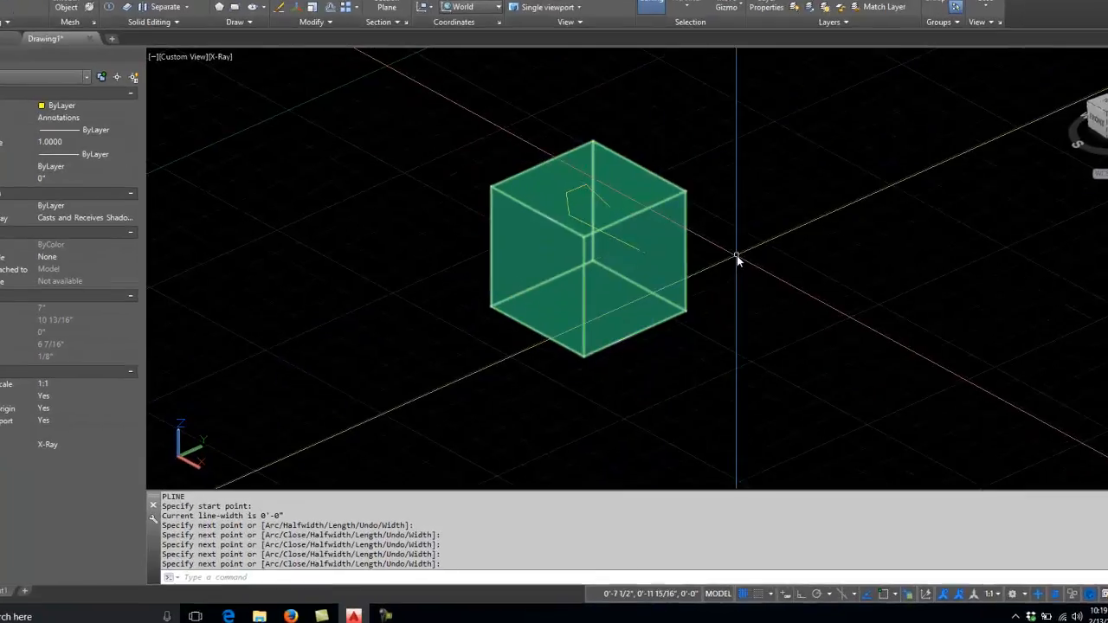
# - Start erasing the new polyline over the cube, using selection cycling to list the overlapping solid and polyline
pyautogui.write('erase')
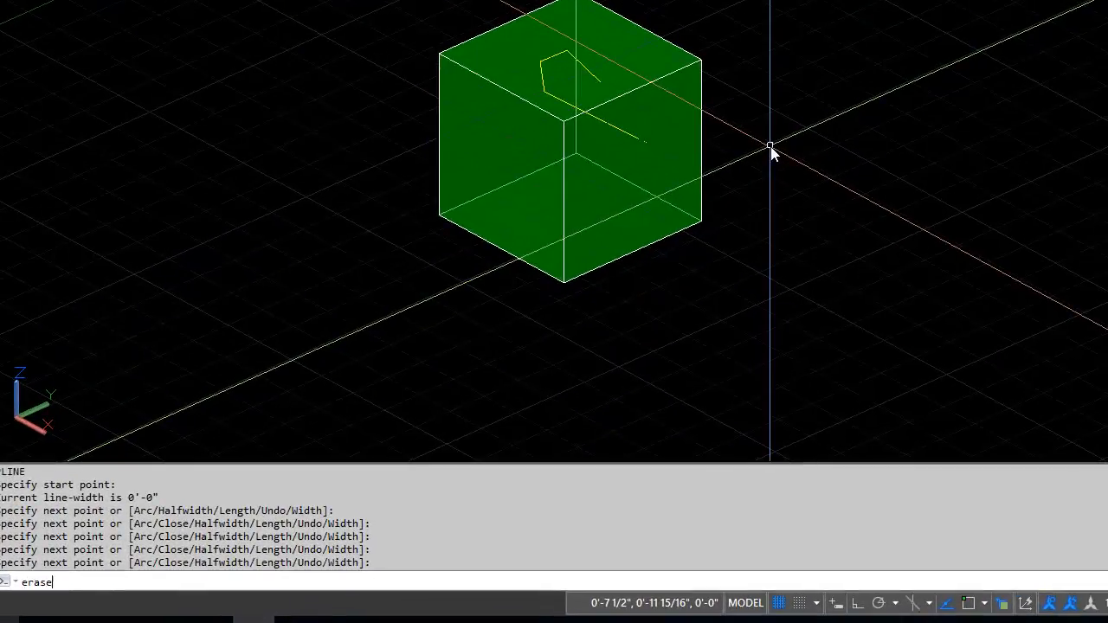
pyautogui.press('Return')
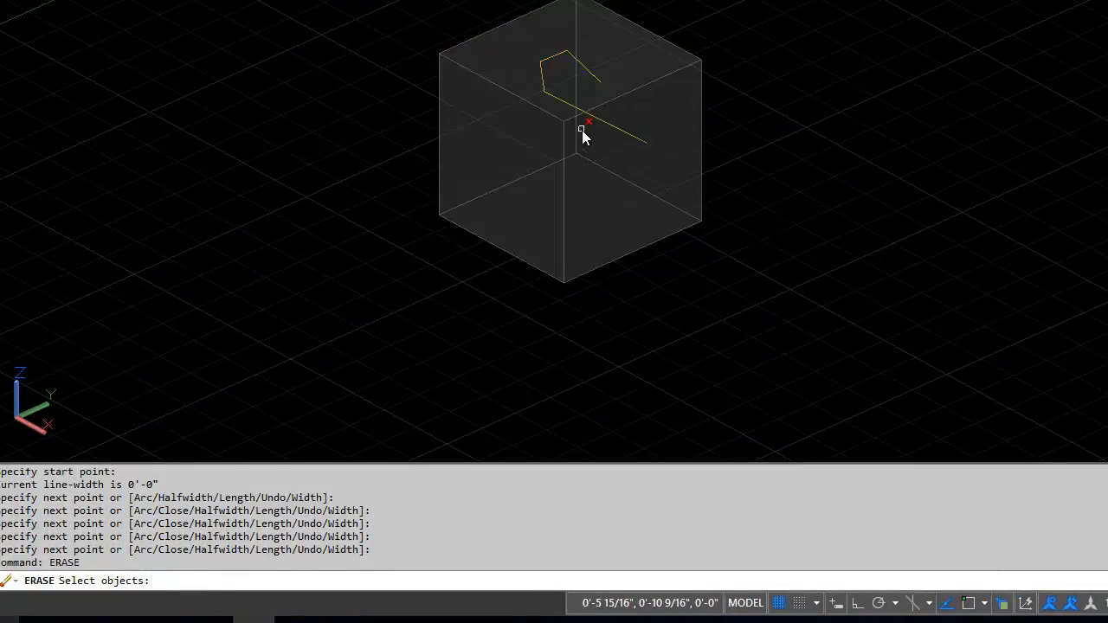
pyautogui.click(564, 104)
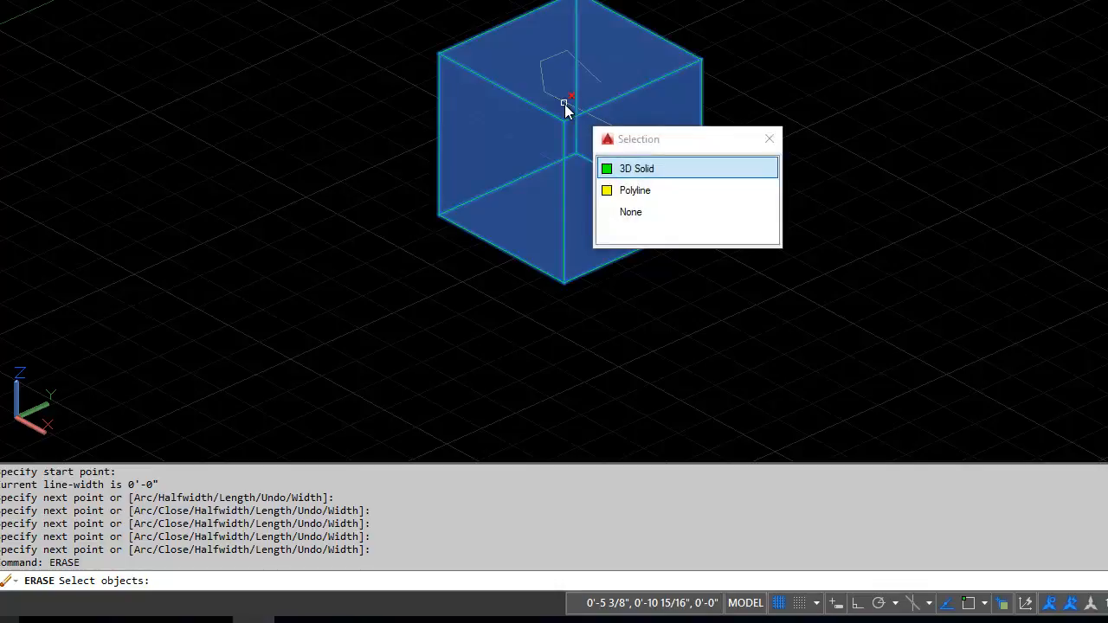
pyautogui.press('Escape')
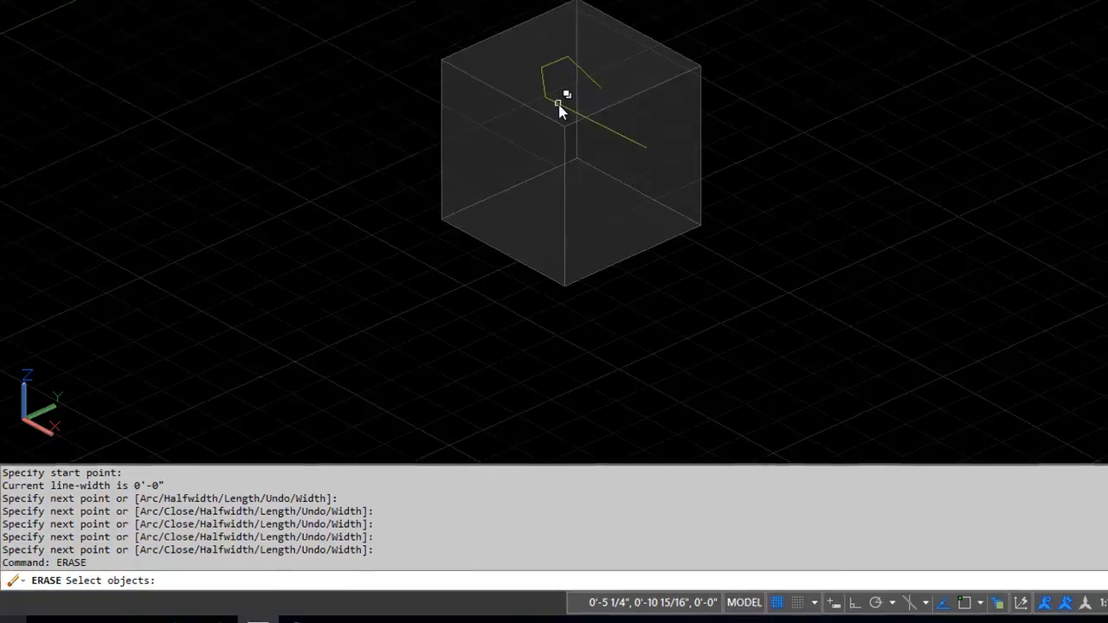
pyautogui.click(558, 101)
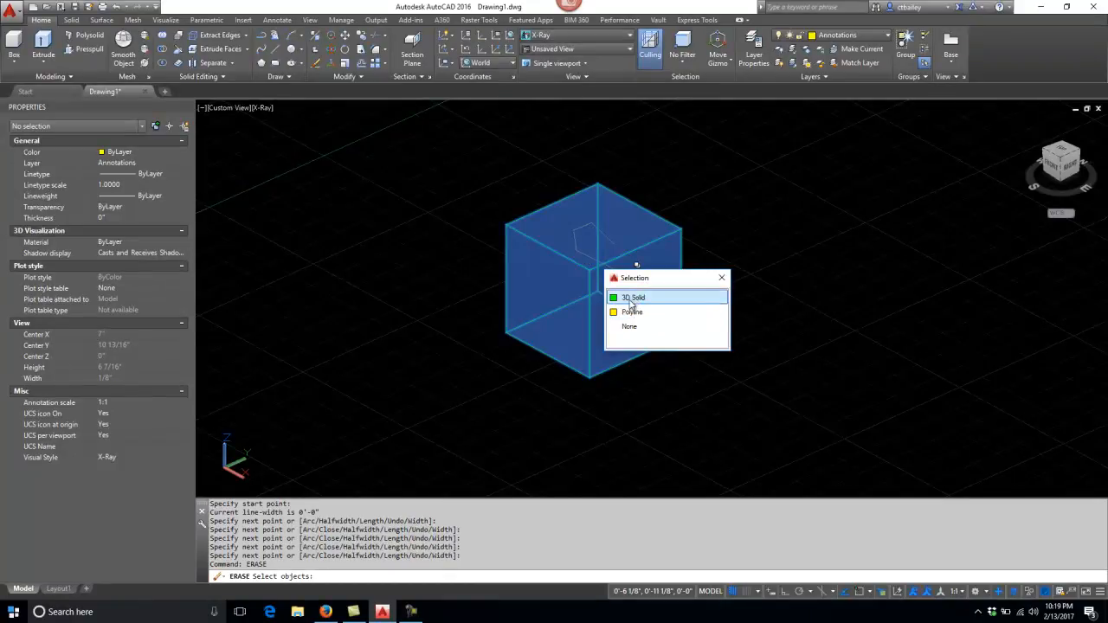
# - Cancel the pending erase and toggle selection cycling off and back on, leaving it on
pyautogui.press('Escape')
pyautogui.press('Escape')
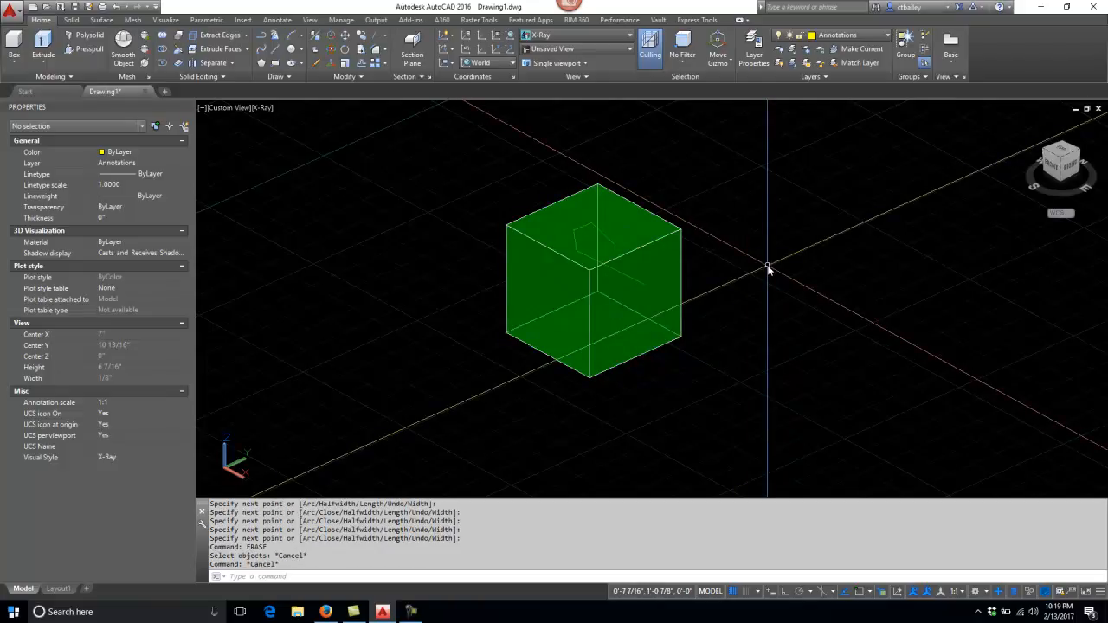
pyautogui.hotkey('ctrl', 'w')
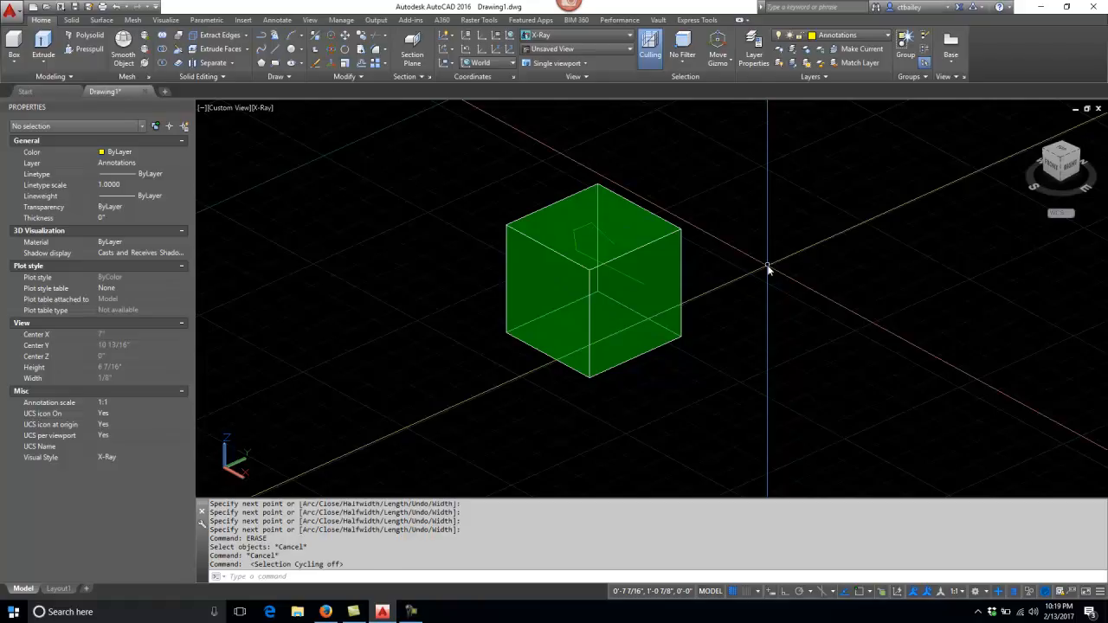
pyautogui.hotkey('ctrl', 'w')
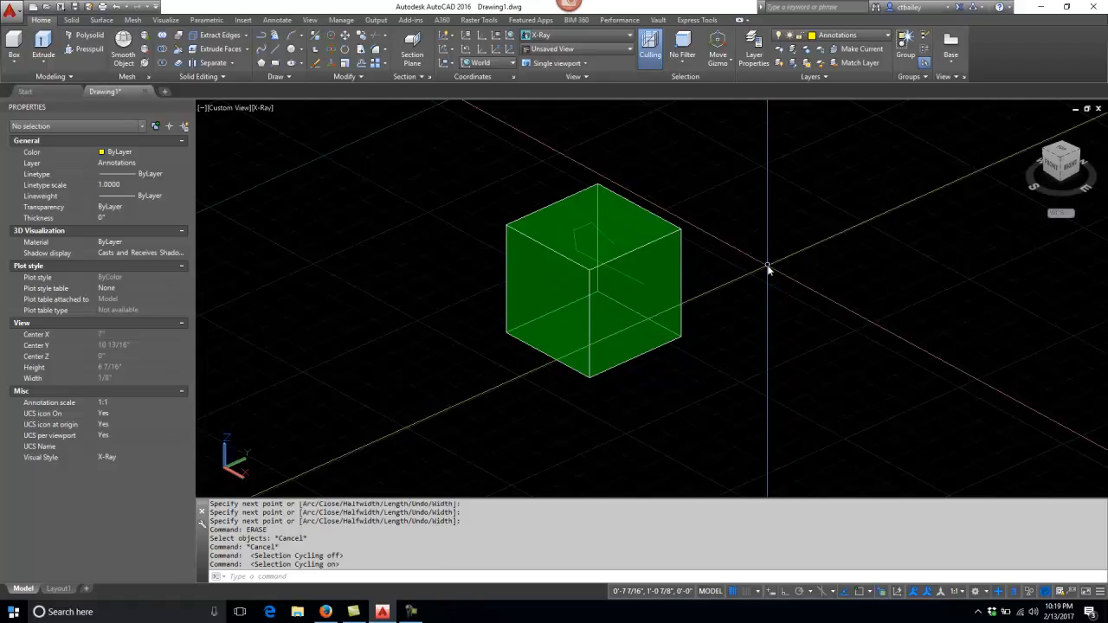
pyautogui.click(886, 594)
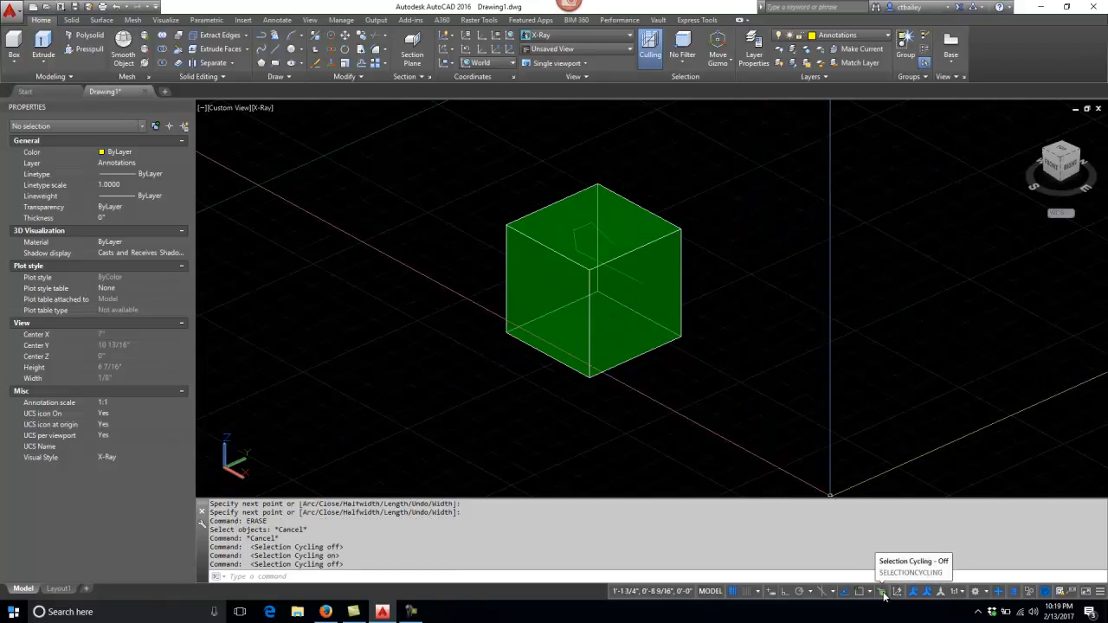
pyautogui.click(883, 593)
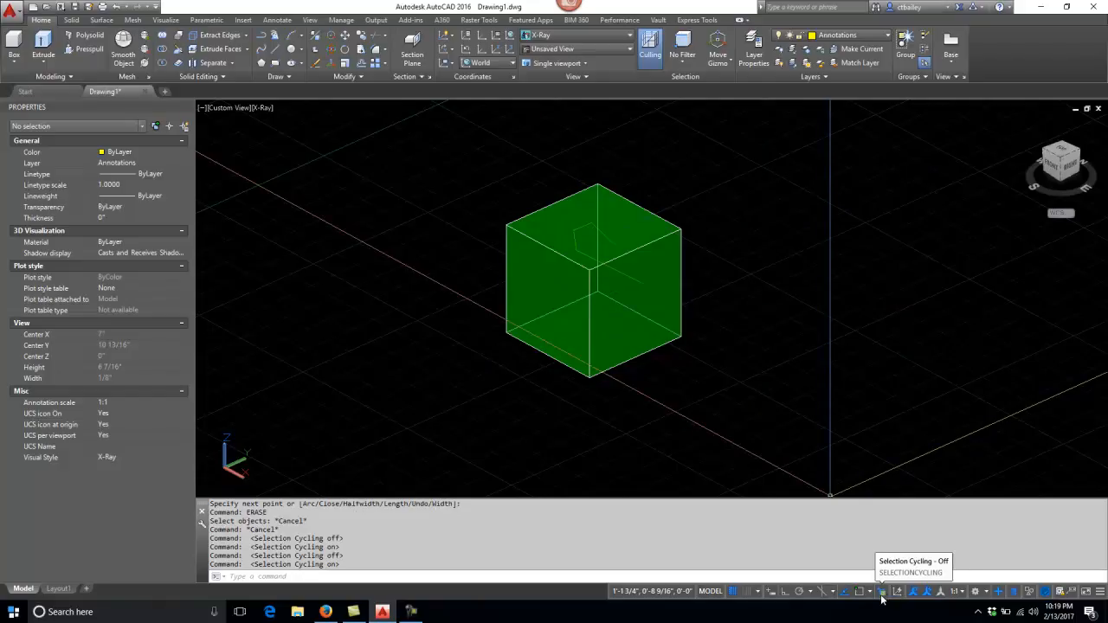
pyautogui.click(883, 593)
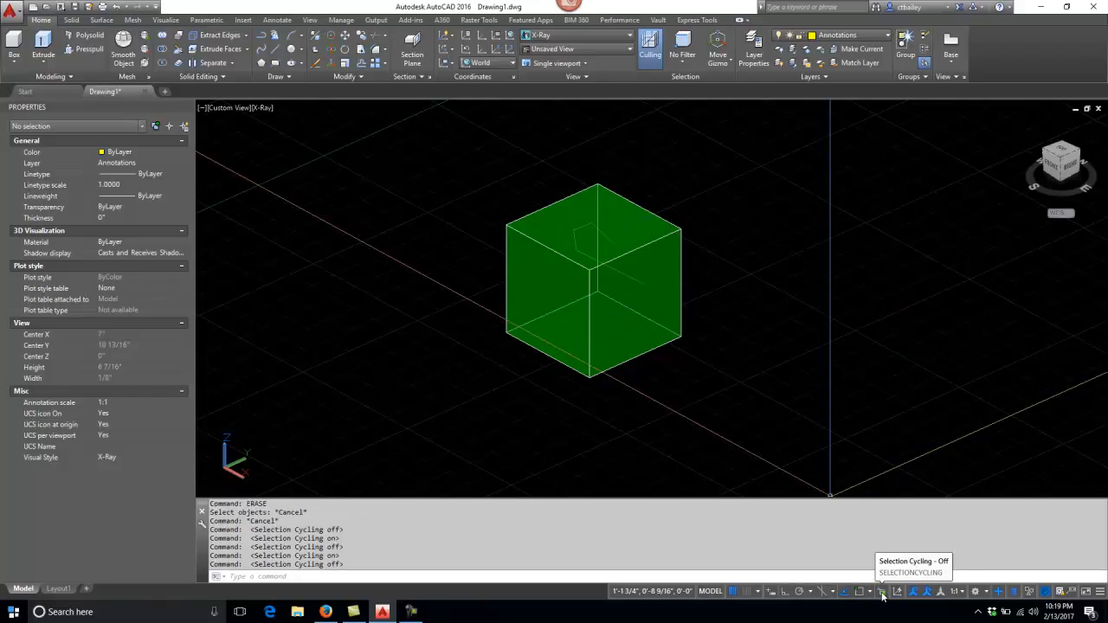
pyautogui.click(1101, 592)
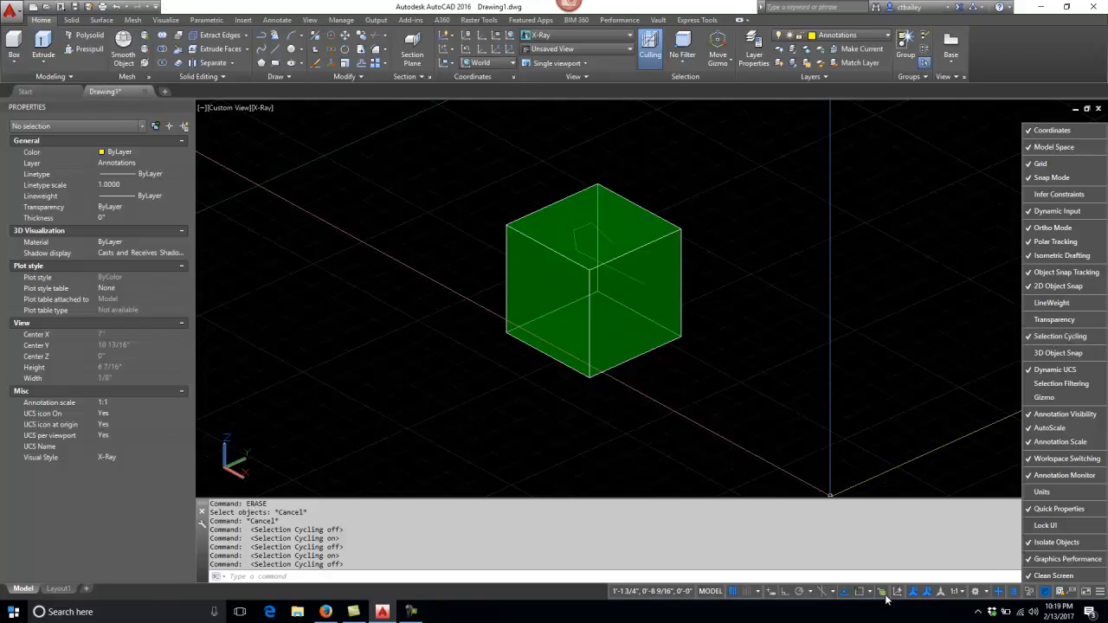
pyautogui.click(883, 593)
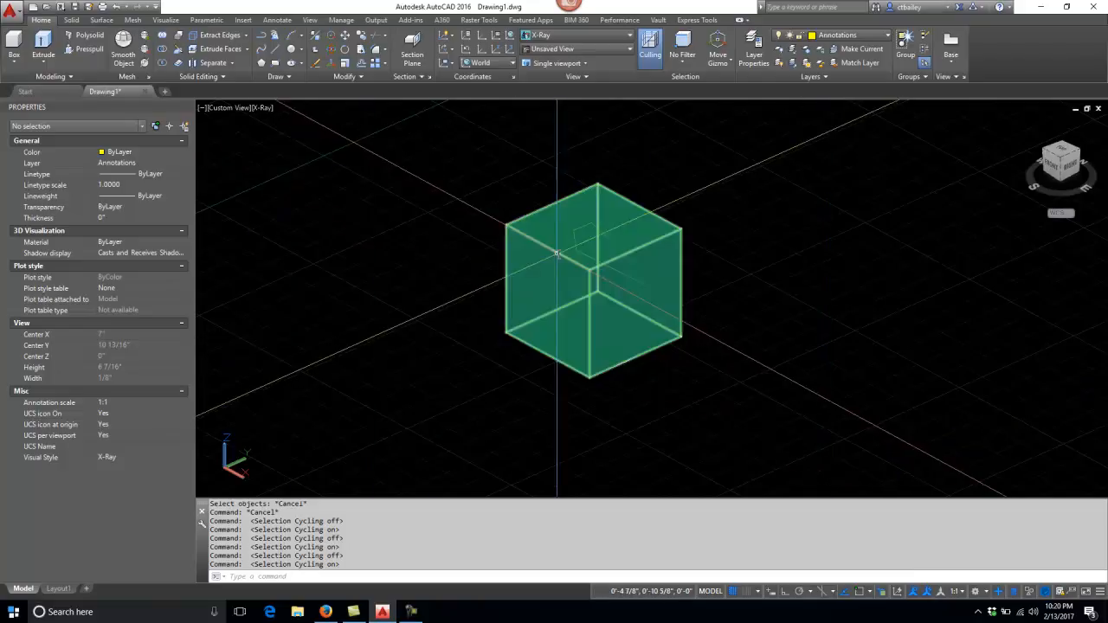
# - Erase the polyline overlapping the cube, choosing Polyline rather than 3D Solid from the overlapping objects
pyautogui.press('Escape')
pyautogui.press('Escape')
pyautogui.press('Escape')
pyautogui.write('erase')
pyautogui.press('Return')
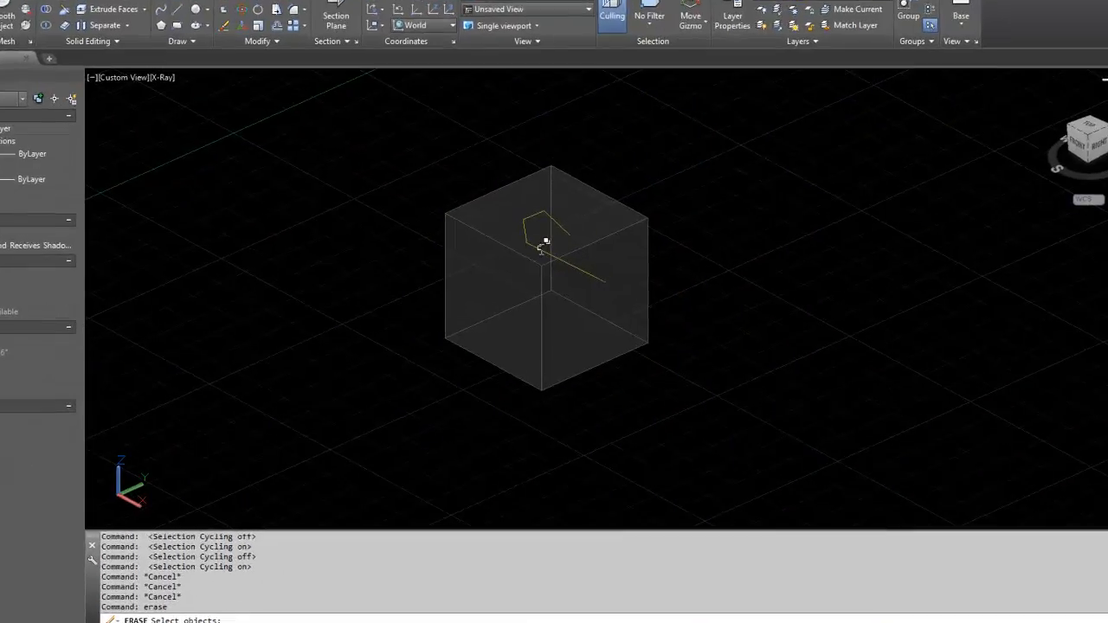
pyautogui.click(546, 243)
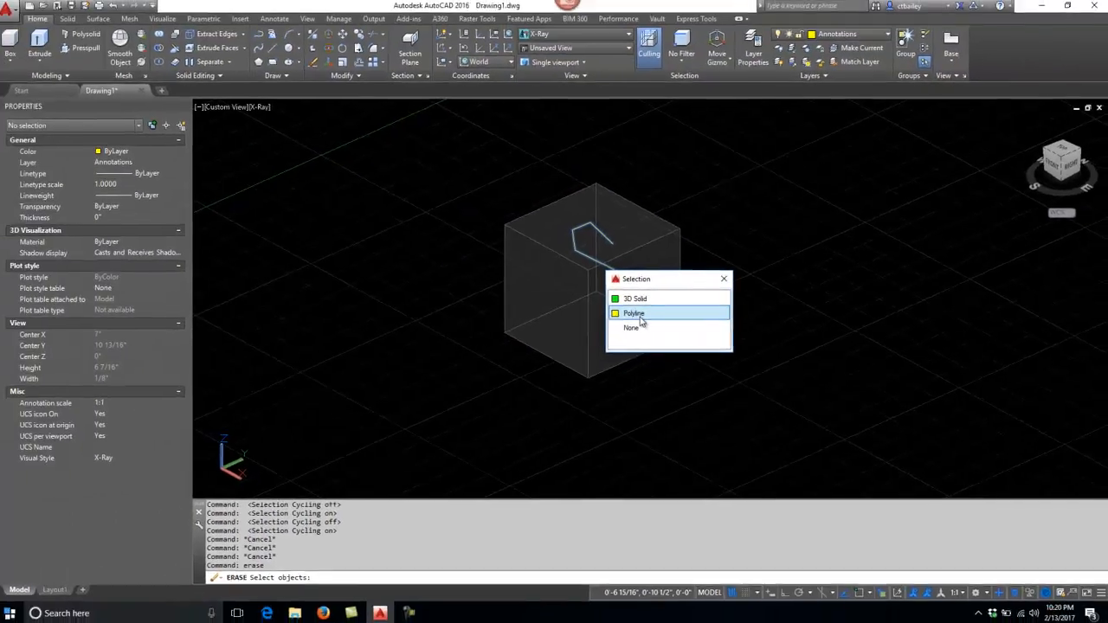
pyautogui.click(641, 321)
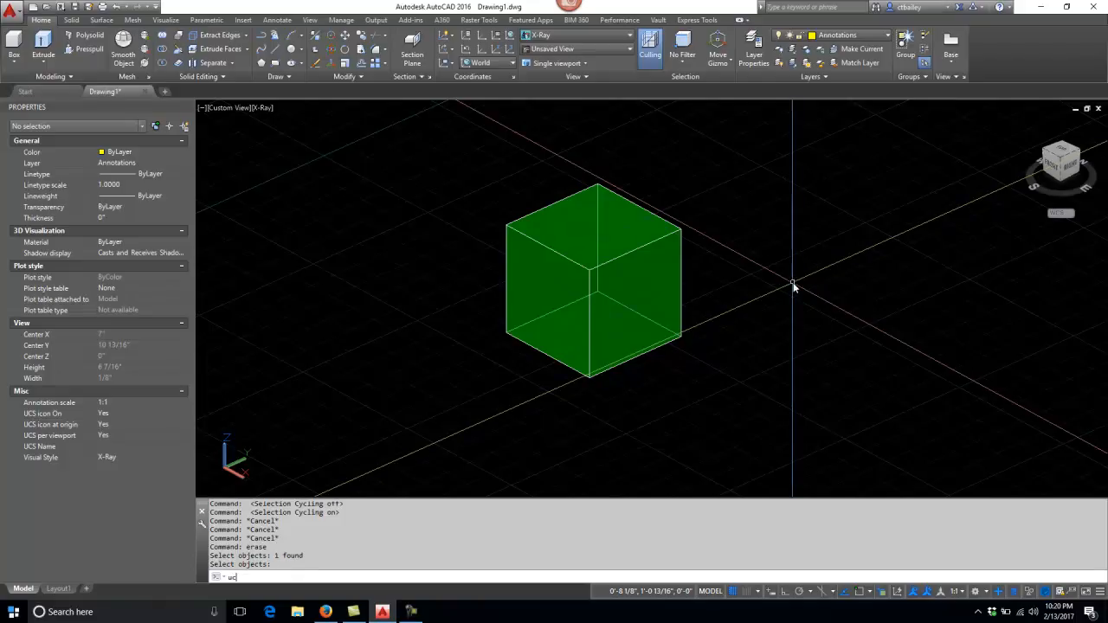
# - With object snap on, align the UCS to the cube's right front face: origin at the nearest bottom corner, X along the bottom edge, Y up
pyautogui.write('s')
pyautogui.press('Return')
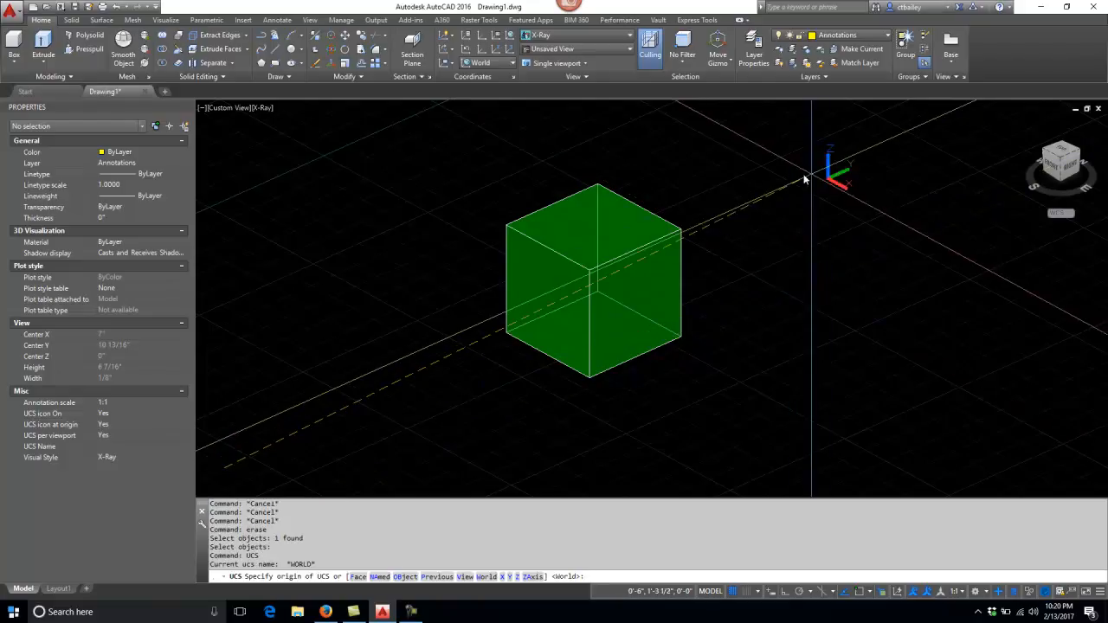
pyautogui.press('F3')
pyautogui.click(593, 381)
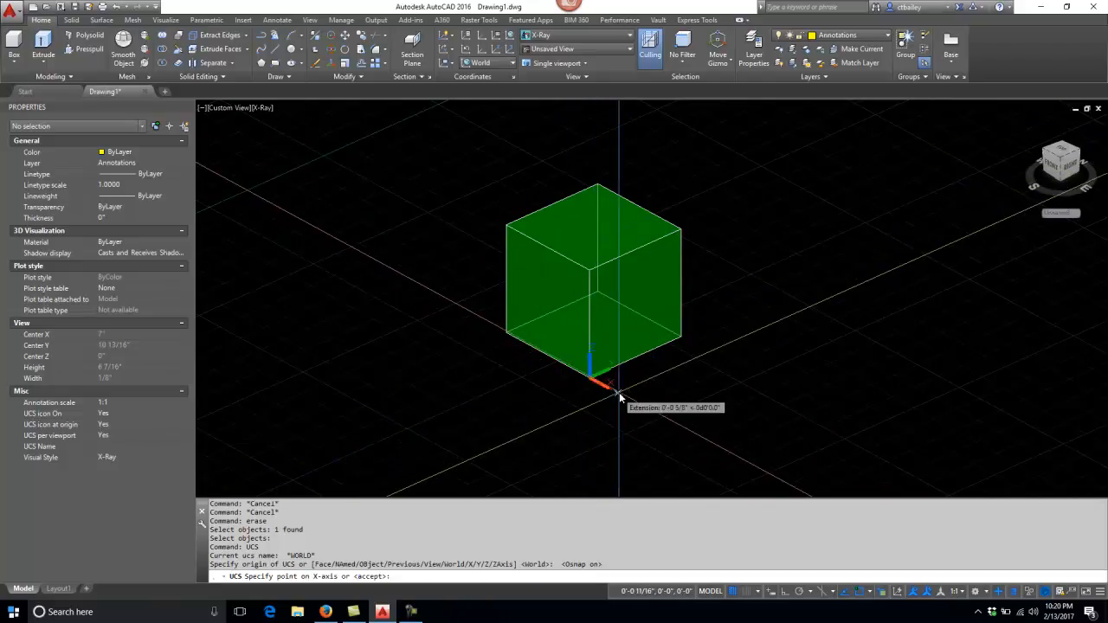
pyautogui.click(680, 340)
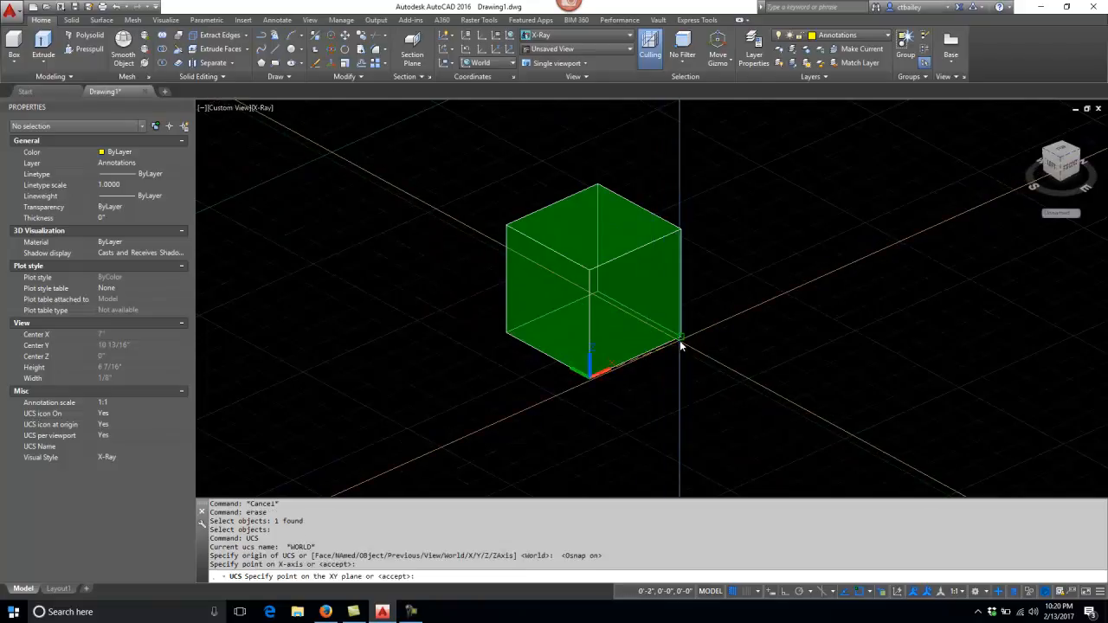
pyautogui.click(592, 271)
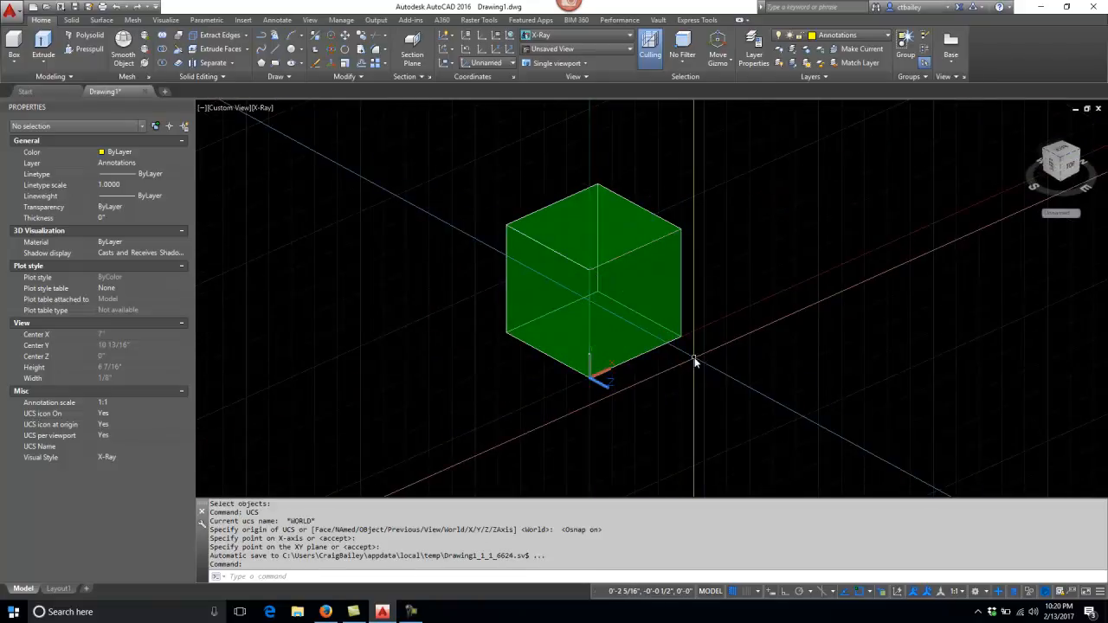
# - Rotate the UCS about its Z axis so that X points up the cube's front vertical edge
pyautogui.write('ucs')
pyautogui.press('Return')
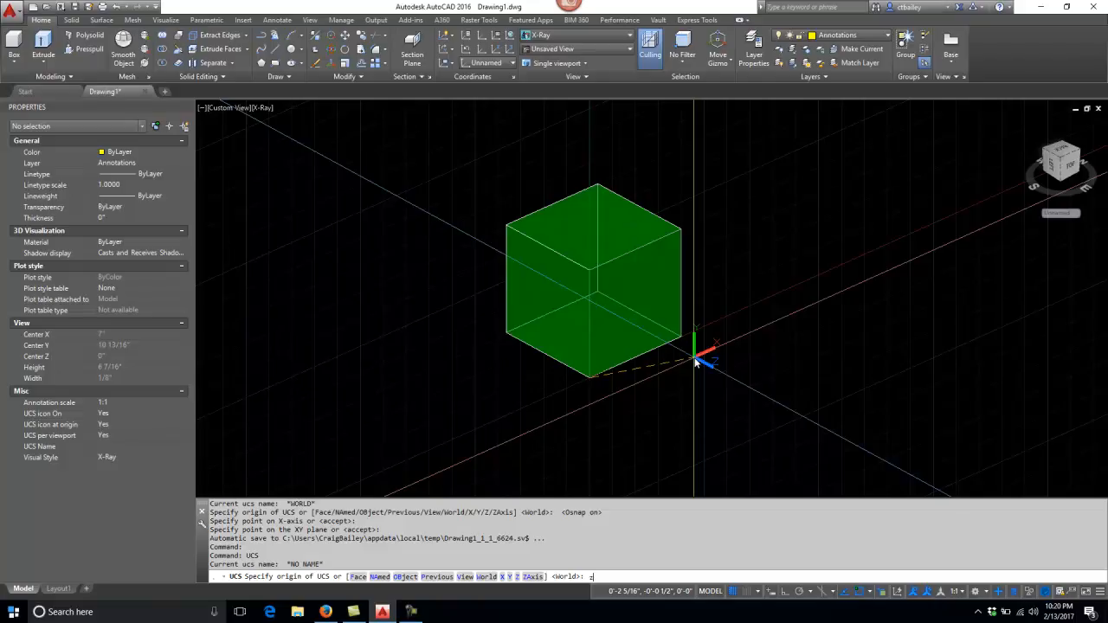
pyautogui.write('z')
pyautogui.press('Return')
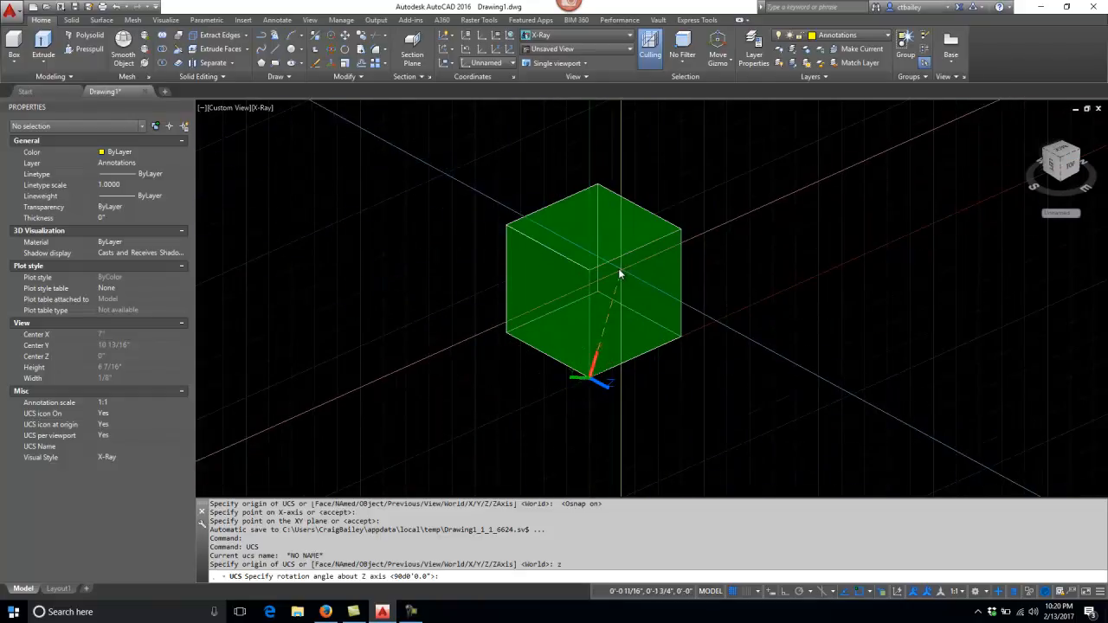
pyautogui.click(592, 271)
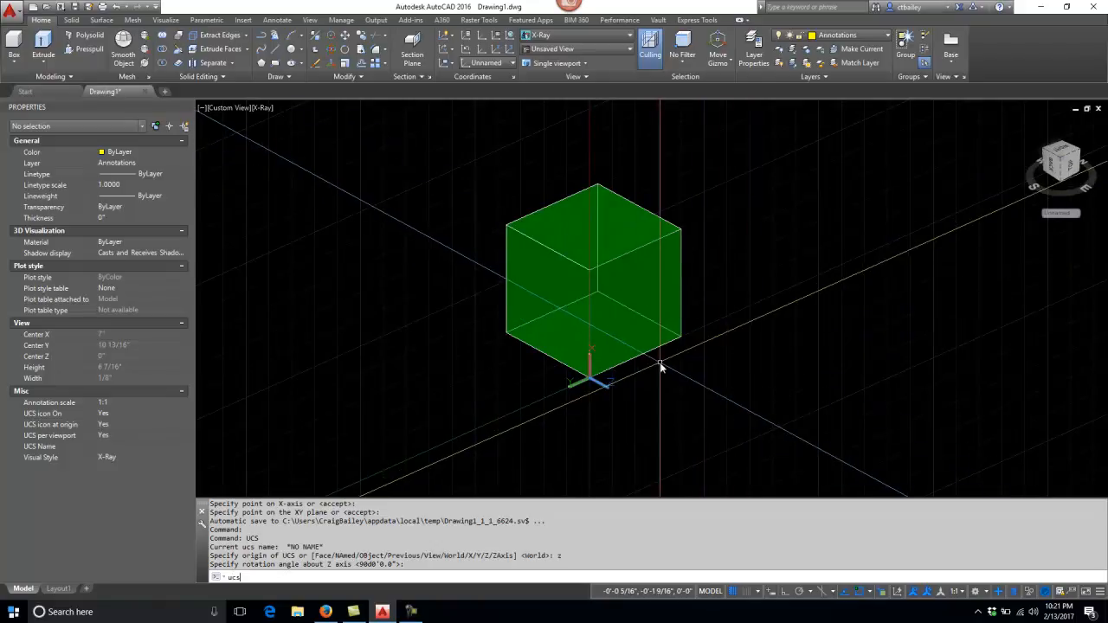
# - Restore the previous UCS
pyautogui.write('s')
pyautogui.press('Return')
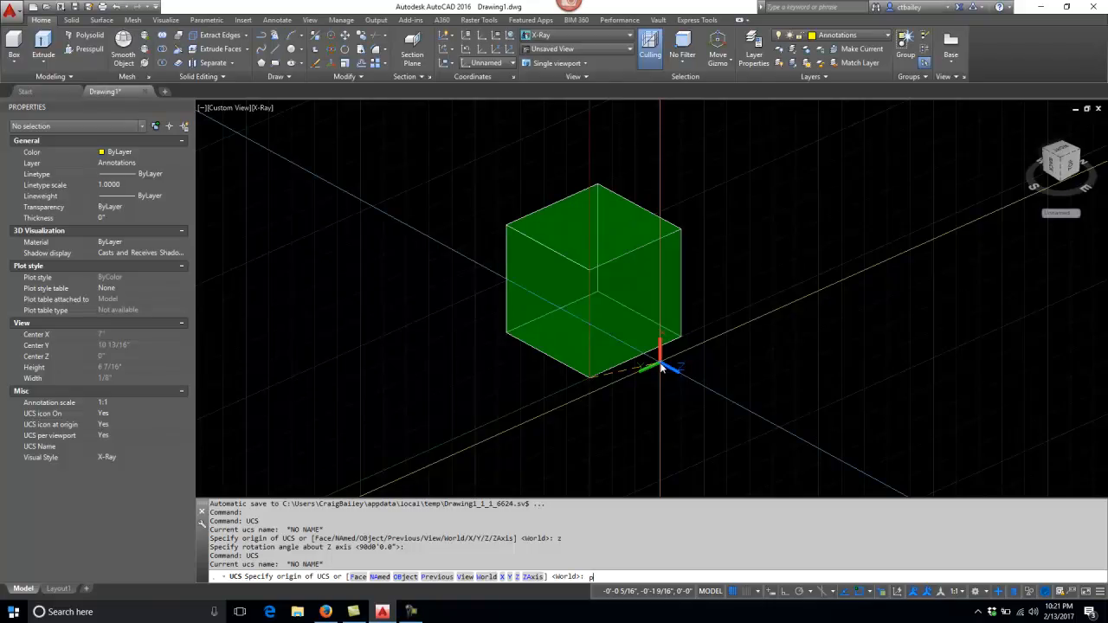
pyautogui.write('p')
pyautogui.press('Return')
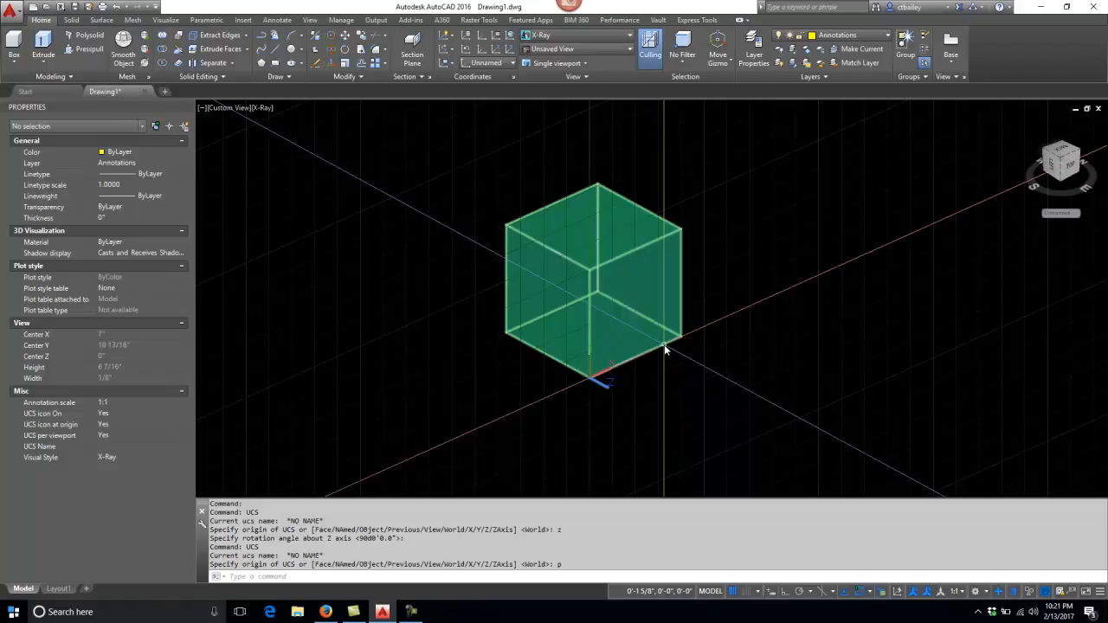
# - Draw a polyline along the cube's front vertical edge, from its top corner down to the UCS origin
pyautogui.write('pl')
pyautogui.press('Return')
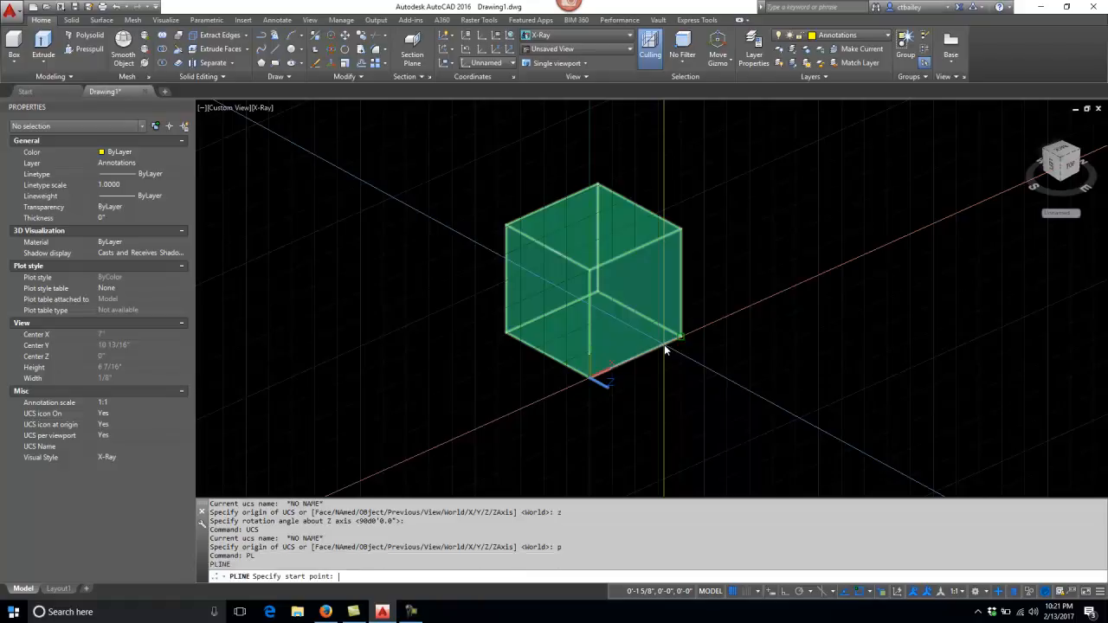
pyautogui.click(592, 270)
pyautogui.scroll(3, 616, 377)
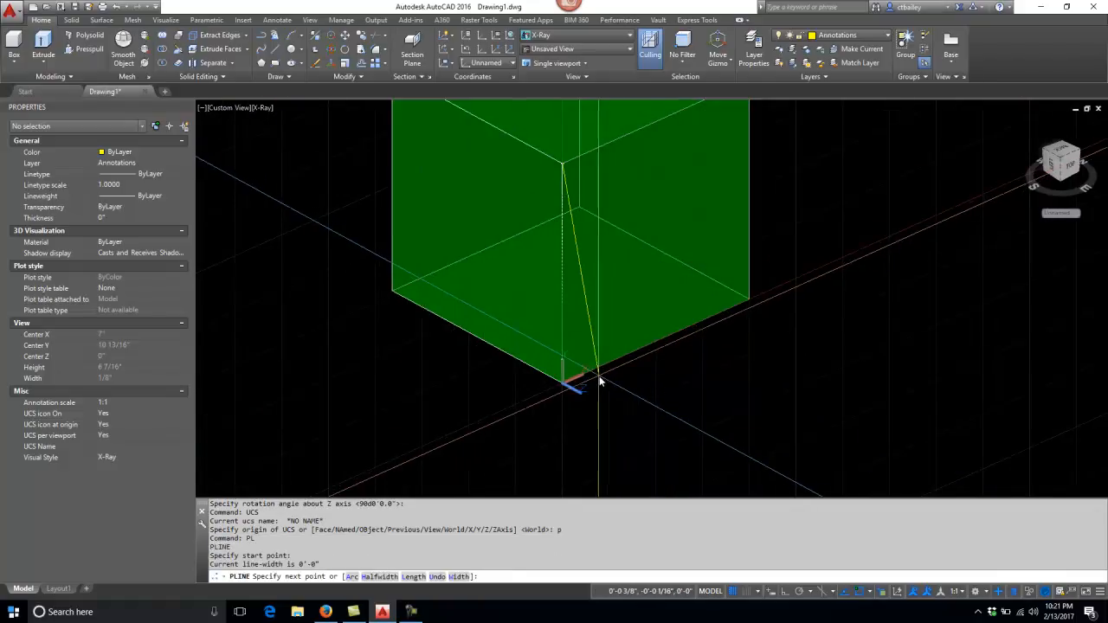
pyautogui.click(601, 381)
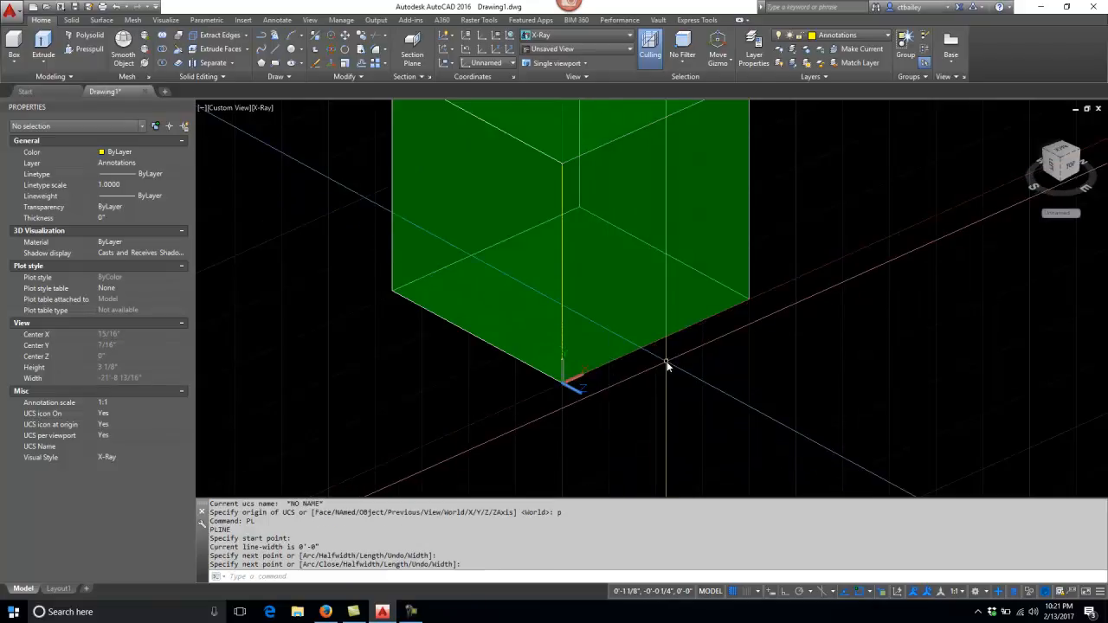
pyautogui.press('Return')
# - Draw a second polyline along the top edge of the cube's right front face
pyautogui.press('Return')
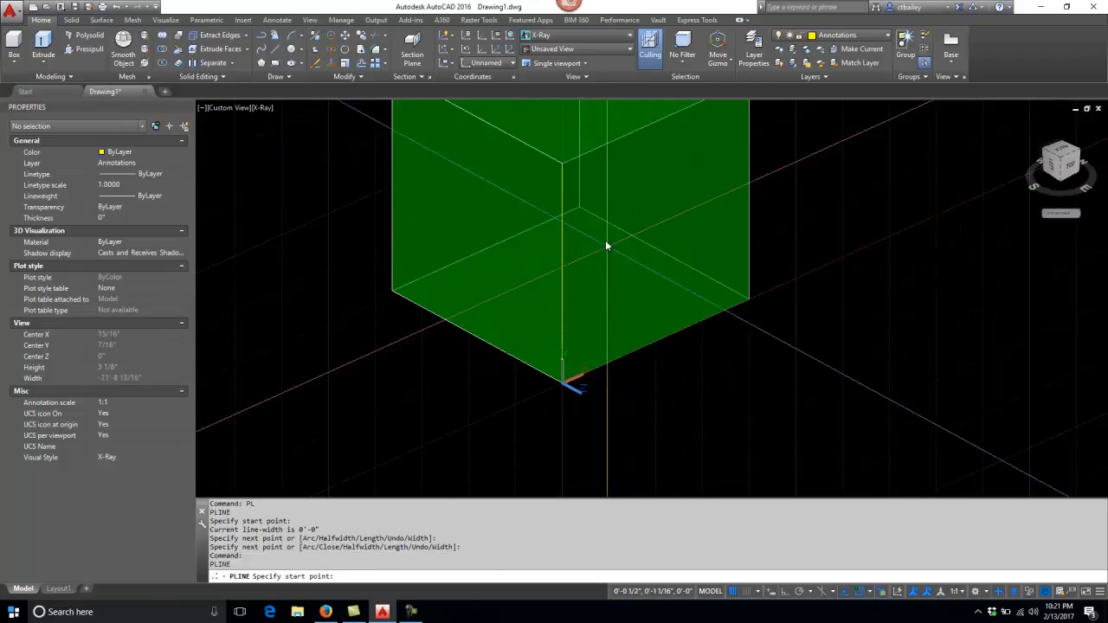
pyautogui.click(561, 168)
pyautogui.scroll(-3, 594, 213)
pyautogui.click(596, 190)
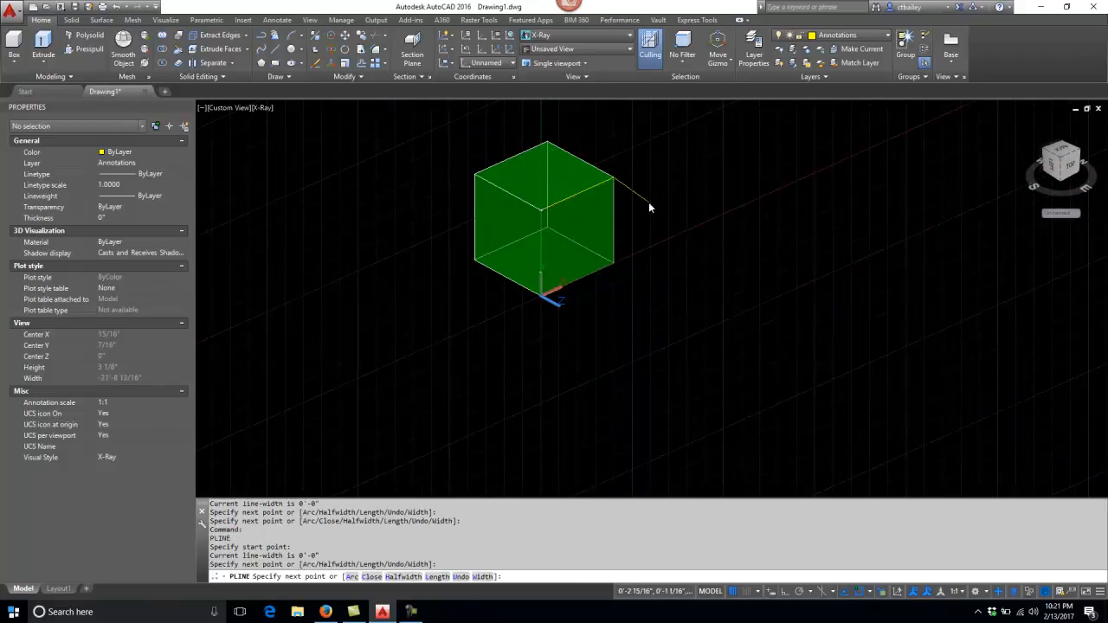
pyautogui.press('Return')
# - Create a rectangular array from the two polylines on the cube's edges, leaving the 3D solid out of the selection
pyautogui.write('arra')
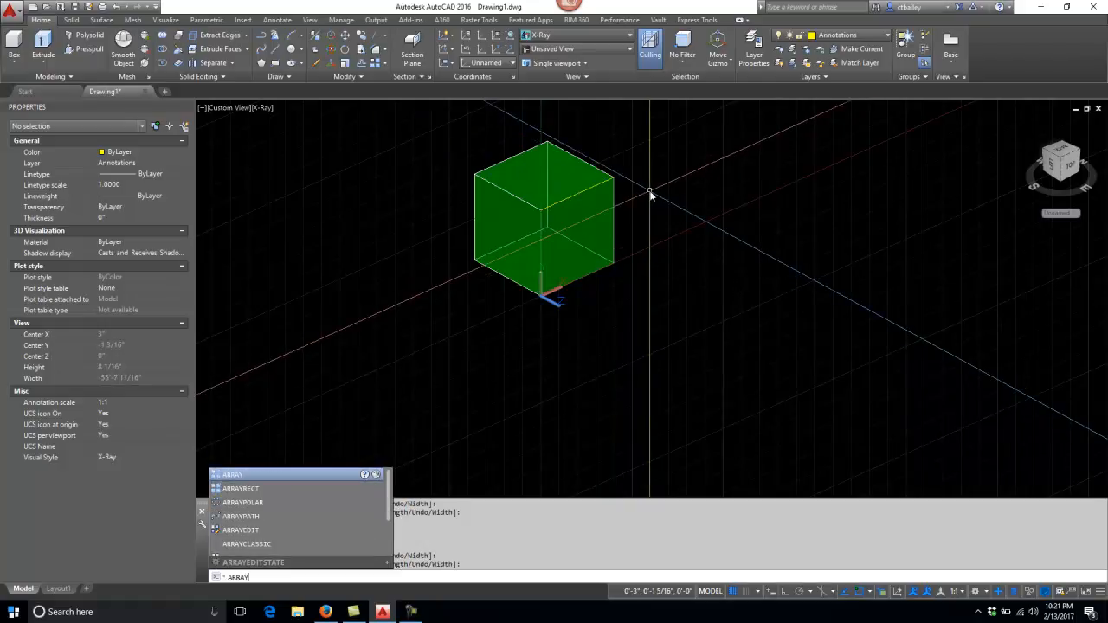
pyautogui.press('Return')
pyautogui.scroll(4, 554, 200)
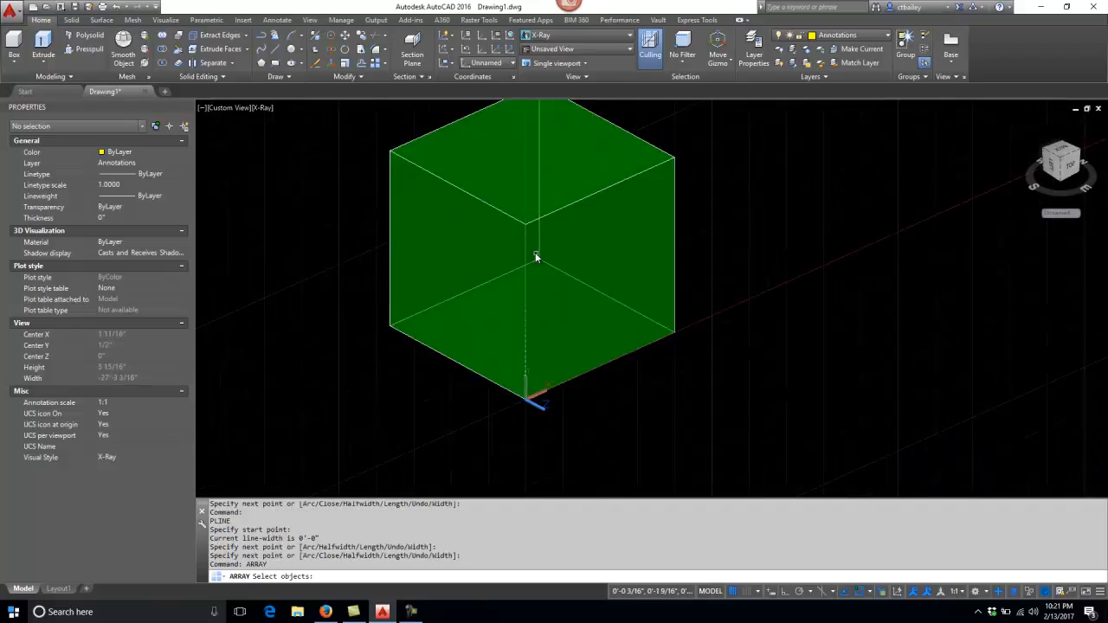
pyautogui.click(525, 245)
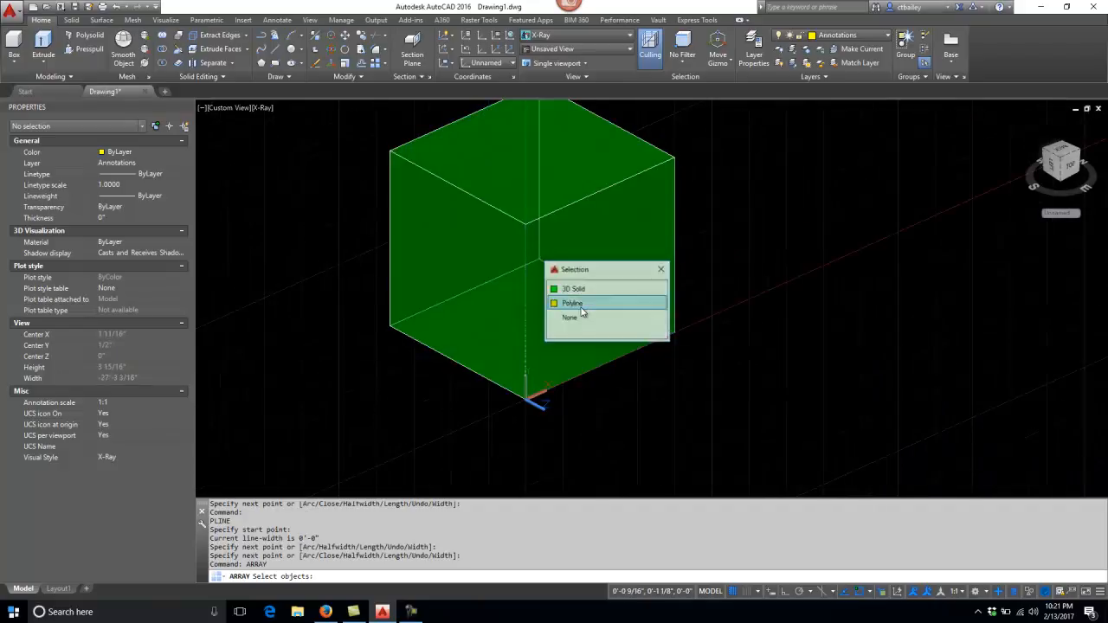
pyautogui.click(582, 312)
pyautogui.click(553, 214)
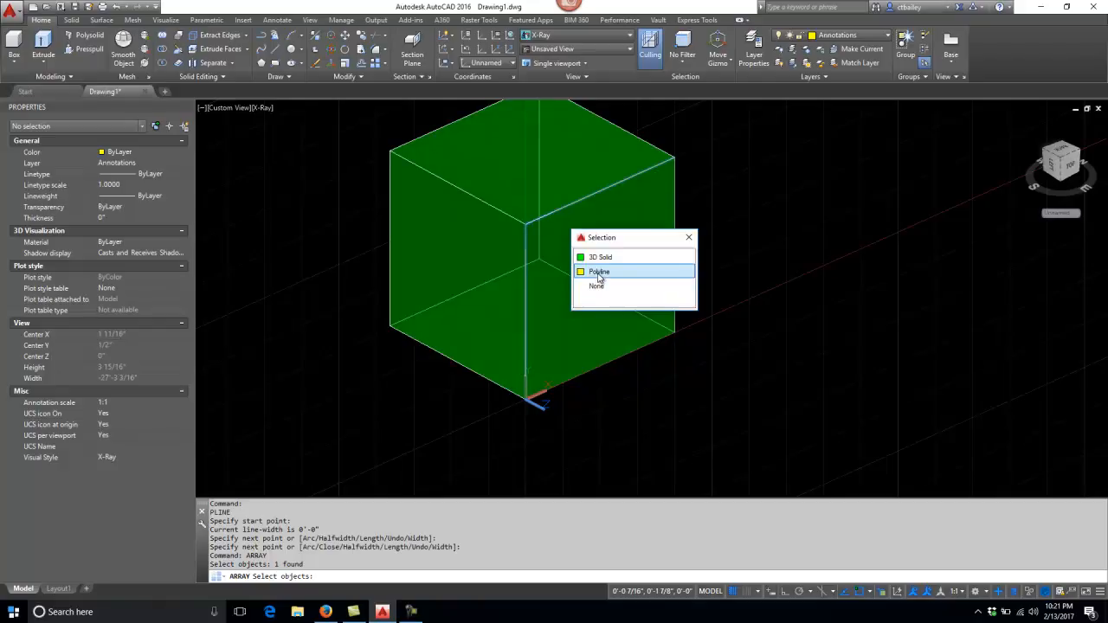
pyautogui.click(598, 273)
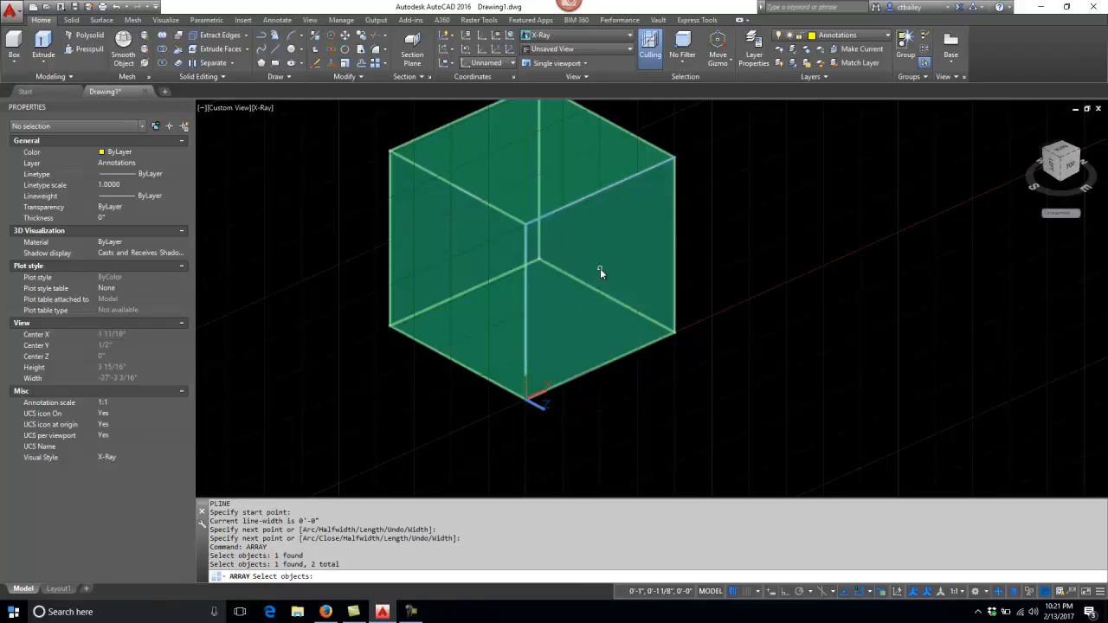
pyautogui.press('Return')
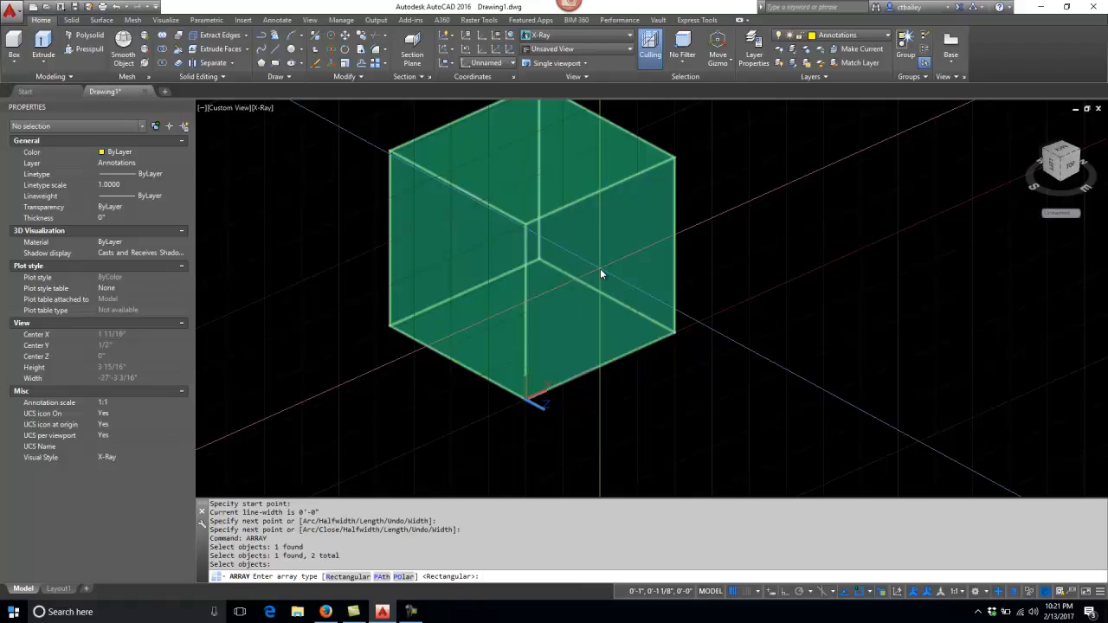
pyautogui.press('Return')
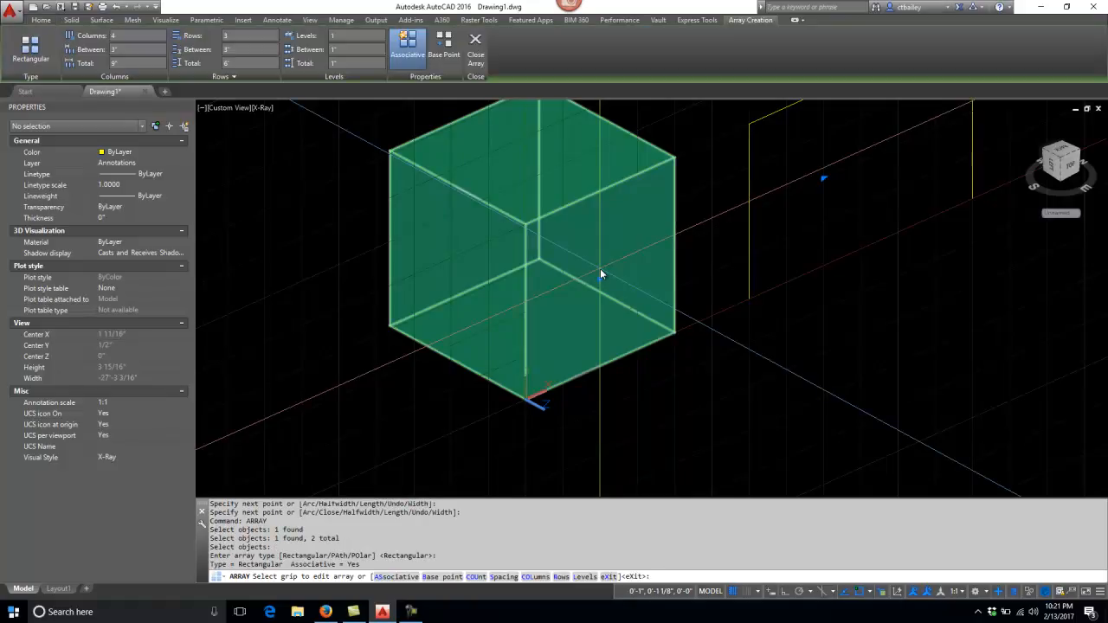
# - Set the array's column spacing to 3/8" and its row spacing to -5/8", keeping the copies near the cube's face
pyautogui.click(823, 180)
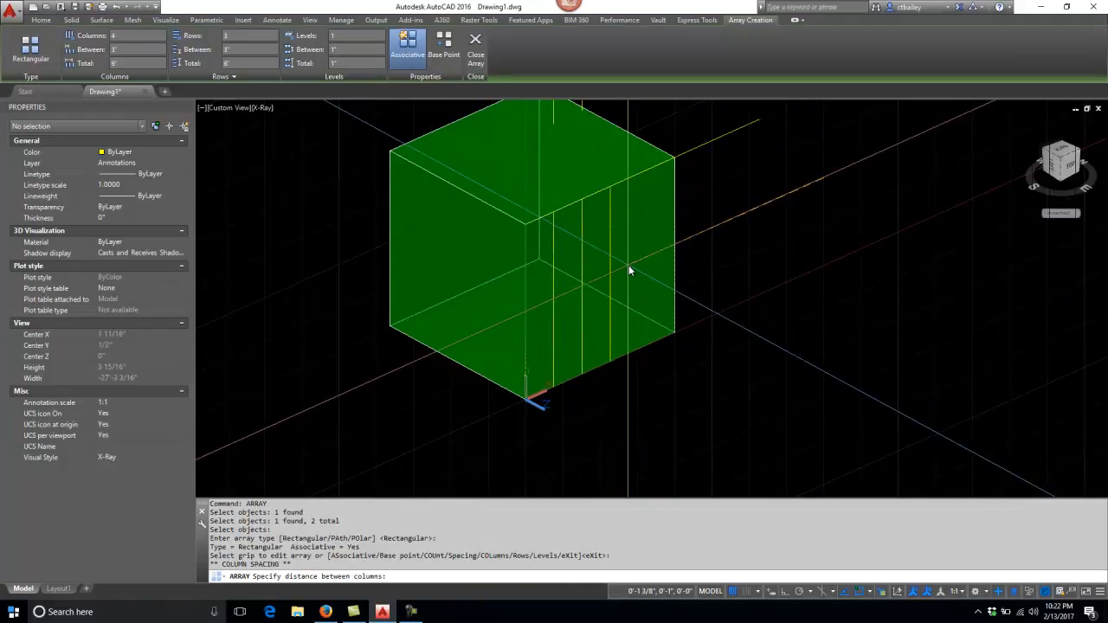
pyautogui.click(628, 266)
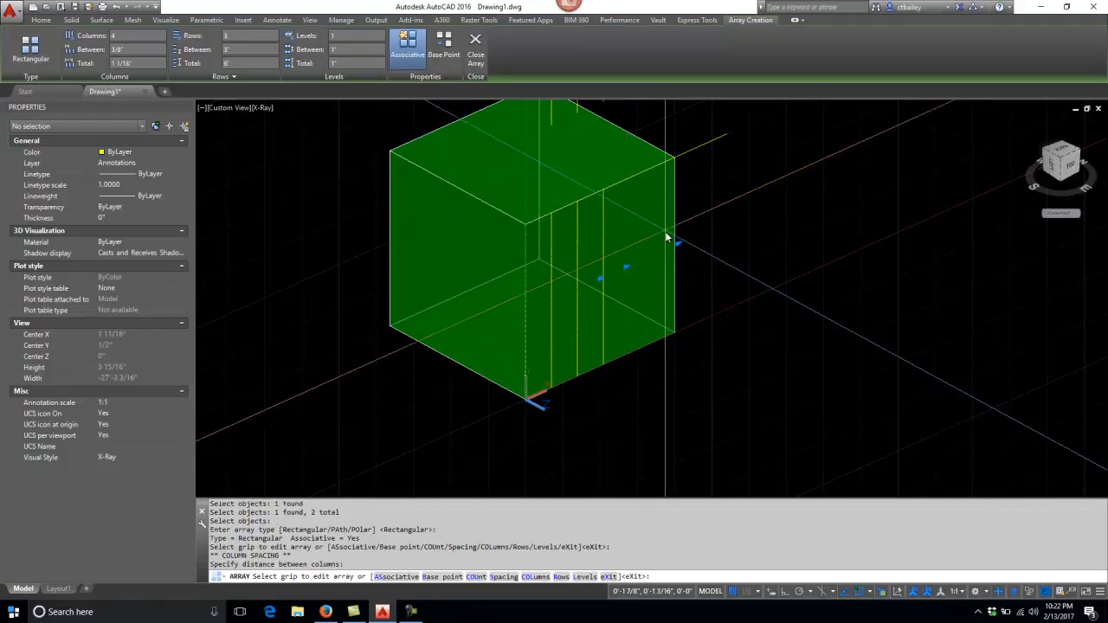
pyautogui.scroll(-4, 675, 229)
pyautogui.click(645, 176)
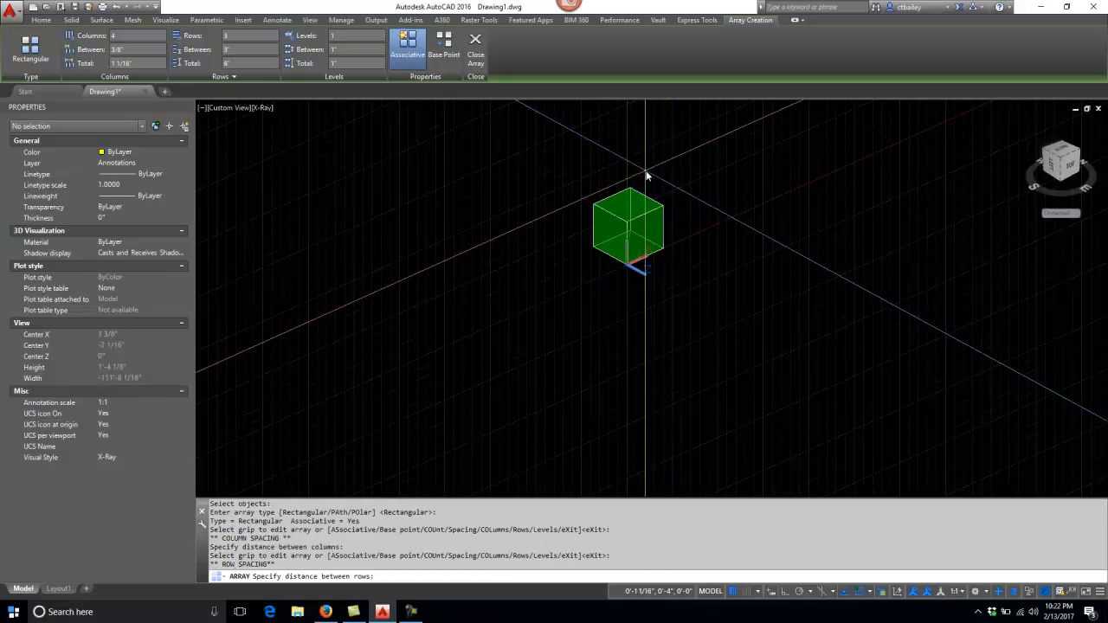
pyautogui.scroll(4, 658, 234)
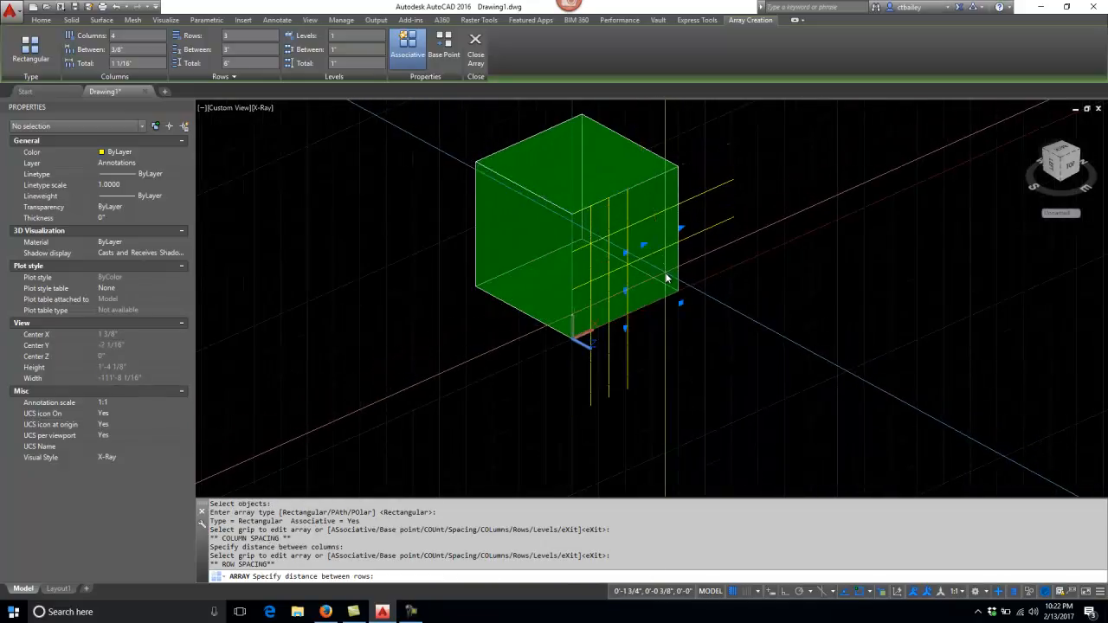
pyautogui.click(668, 279)
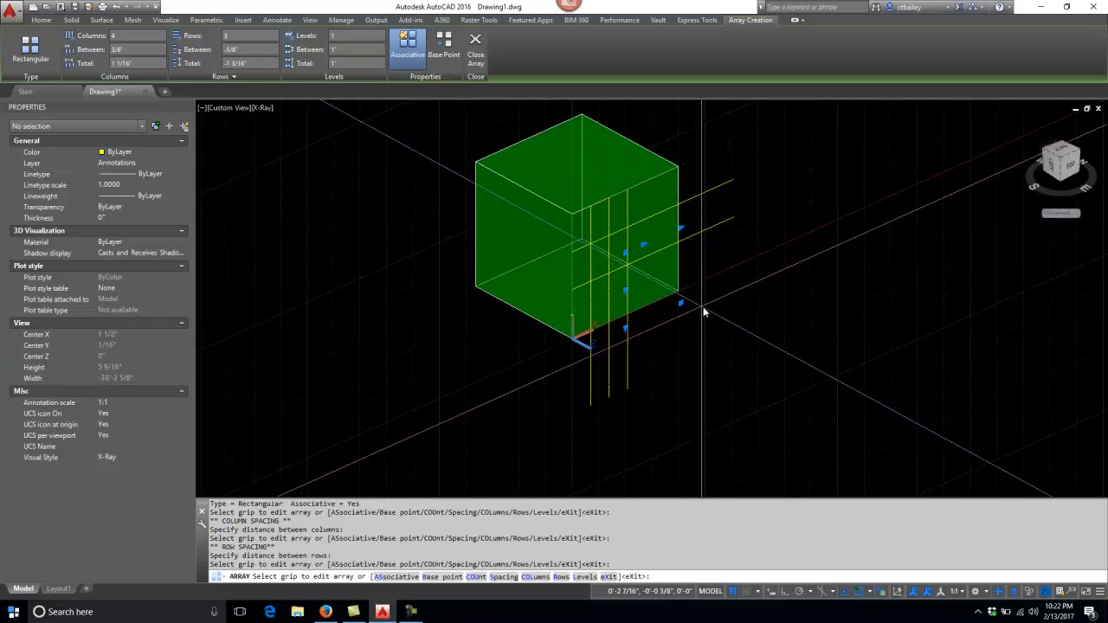
# - Set the rectangular array to 3 rows and 6 columns using its count grips
pyautogui.click(625, 329)
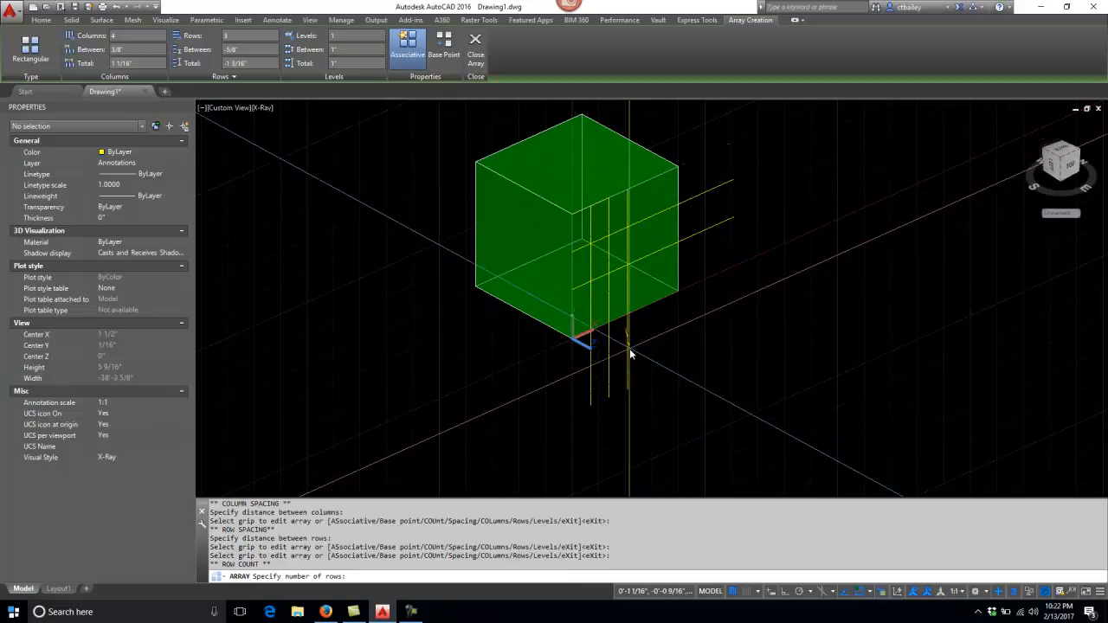
pyautogui.click(629, 348)
pyautogui.click(682, 243)
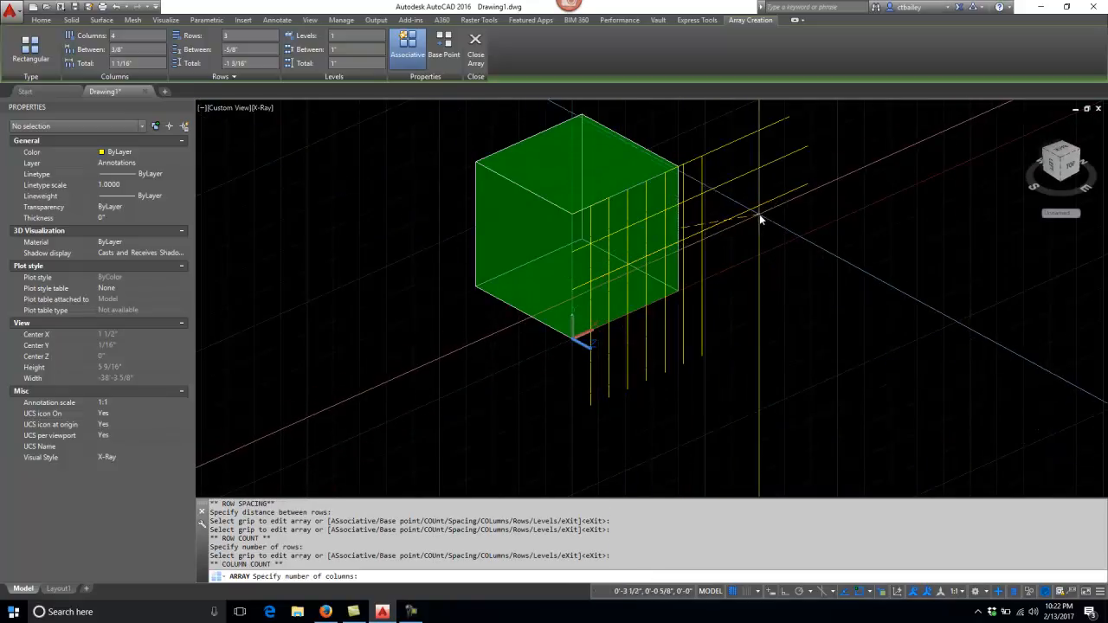
pyautogui.click(729, 227)
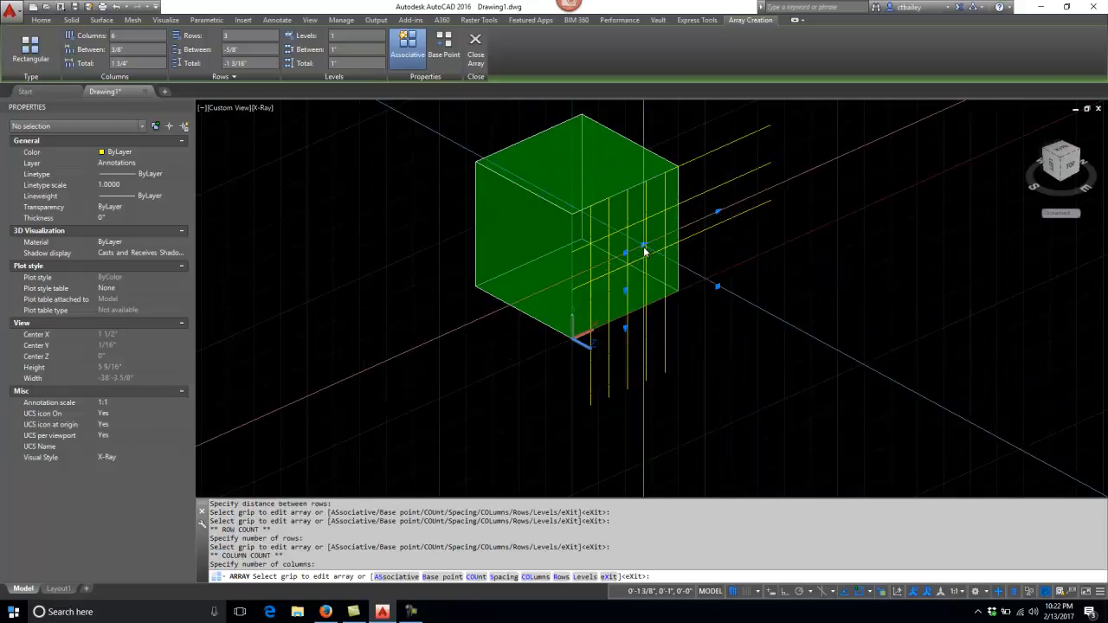
# - Change the array's column spacing to 1" and its row spacing to -1"
pyautogui.click(645, 250)
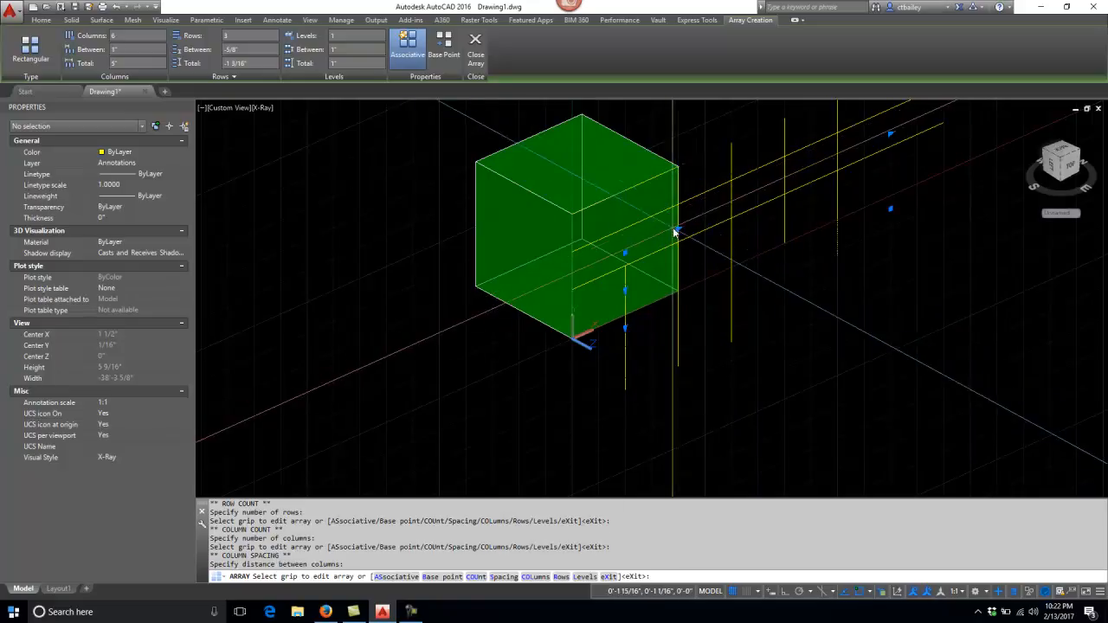
pyautogui.click(630, 295)
pyautogui.click(627, 291)
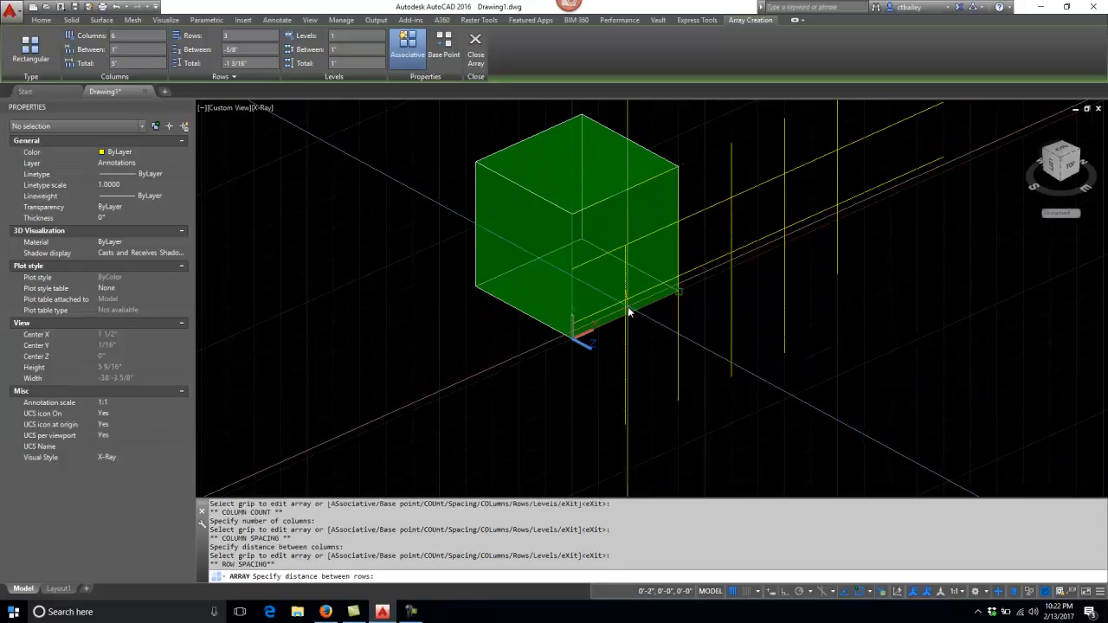
pyautogui.click(628, 310)
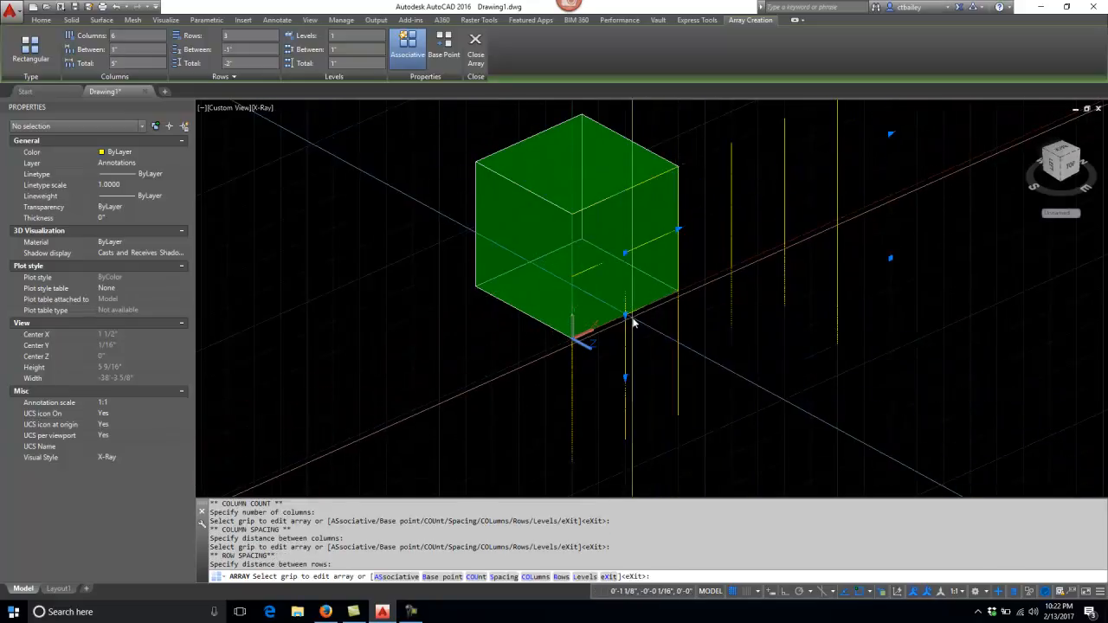
# - Change the array's row spacing to -3/8" with a one-time Midpoint snap on the cube
pyautogui.click(626, 315)
pyautogui.keyDown('shift'); pyautogui.rightClick(598, 287); pyautogui.keyUp('shift')
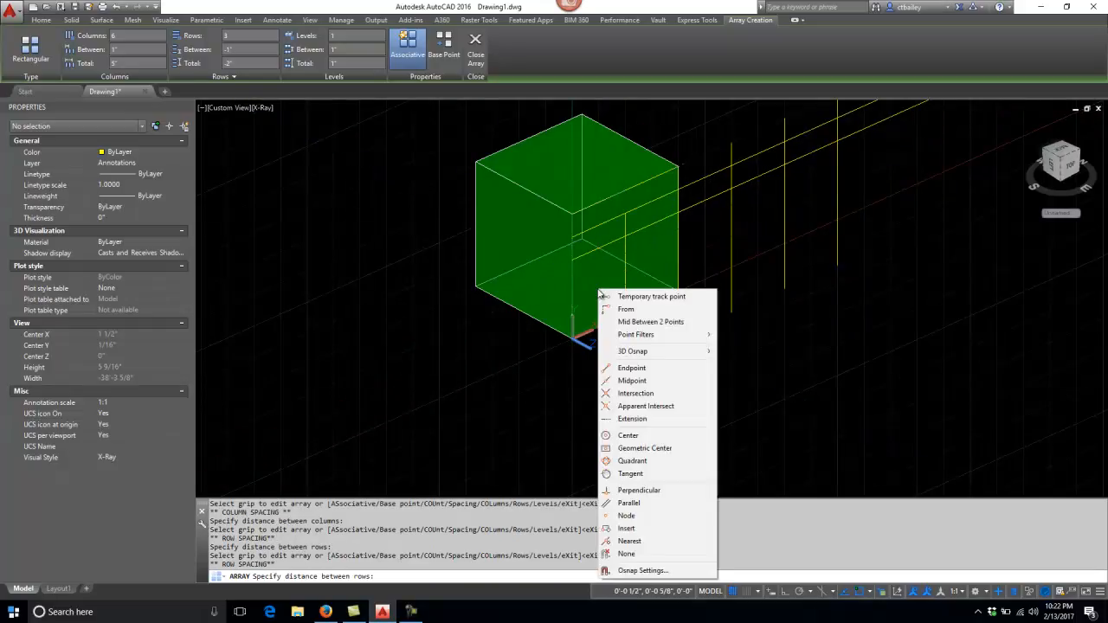
pyautogui.click(631, 380)
pyautogui.click(578, 297)
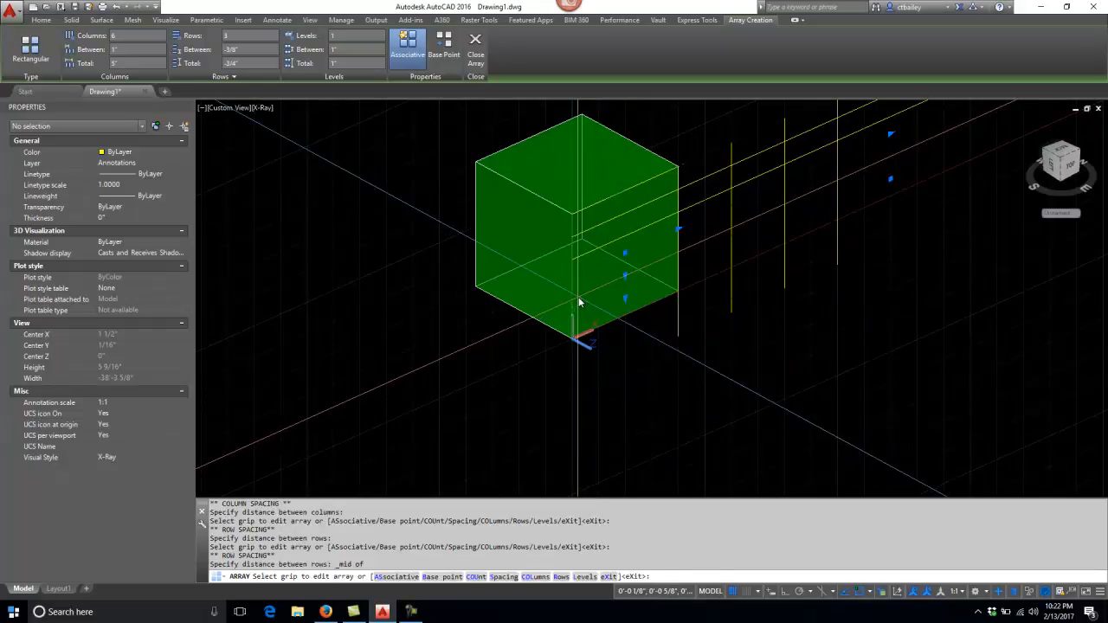
# - Change the array's column spacing to 1/8" with a one-time Midpoint snap
pyautogui.scroll(-2, 578, 297)
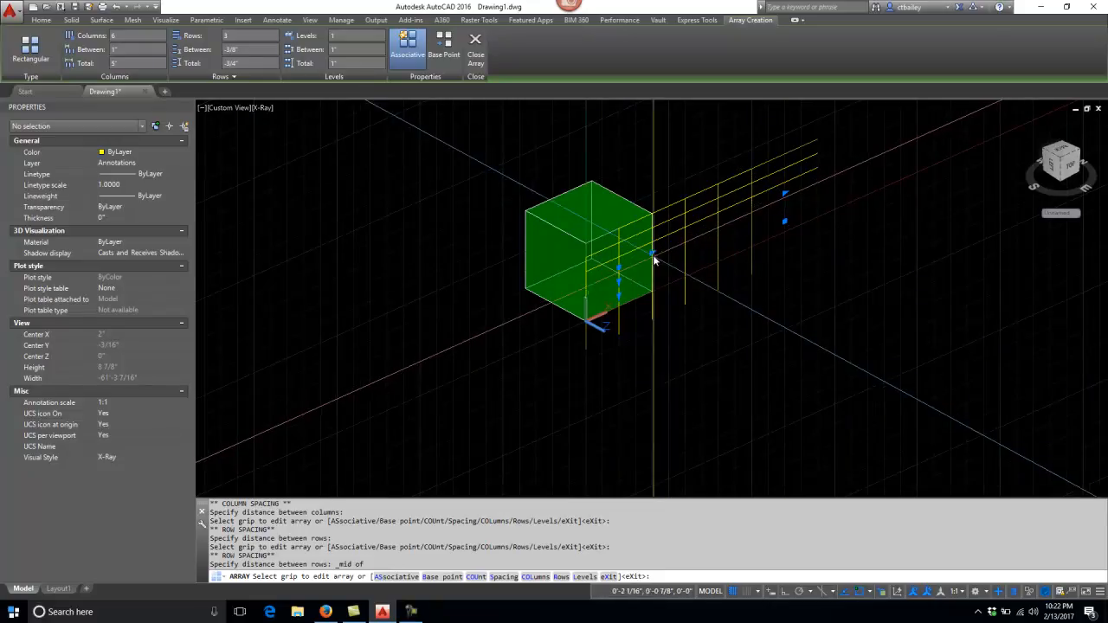
pyautogui.click(653, 255)
pyautogui.keyDown('shift'); pyautogui.rightClick(627, 236); pyautogui.keyUp('shift')
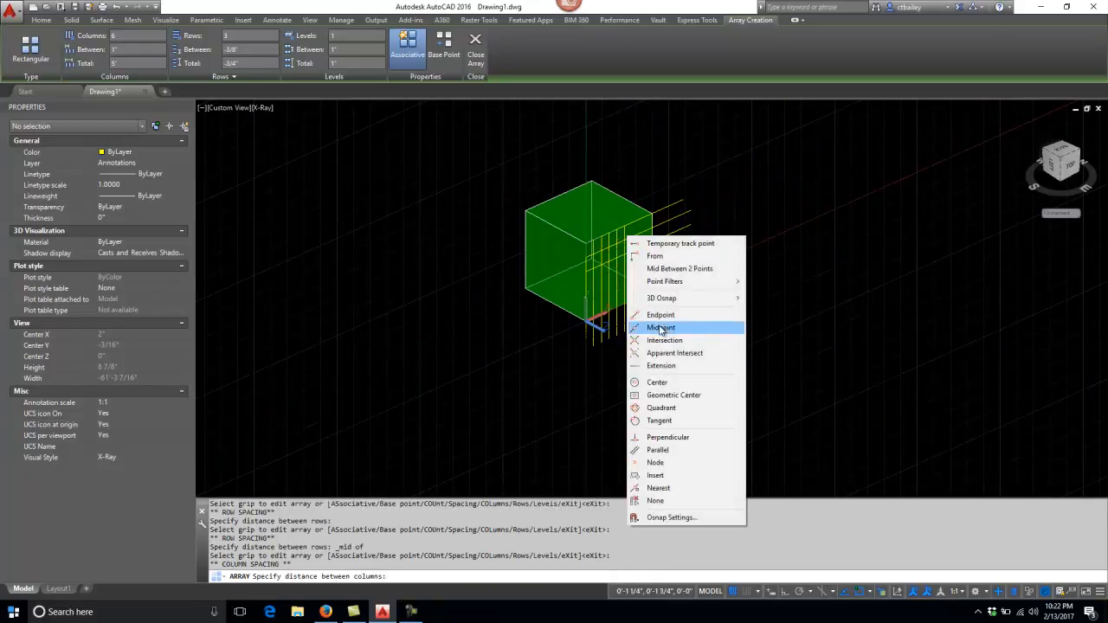
pyautogui.click(660, 328)
pyautogui.scroll(3, 625, 235)
pyautogui.click(618, 222)
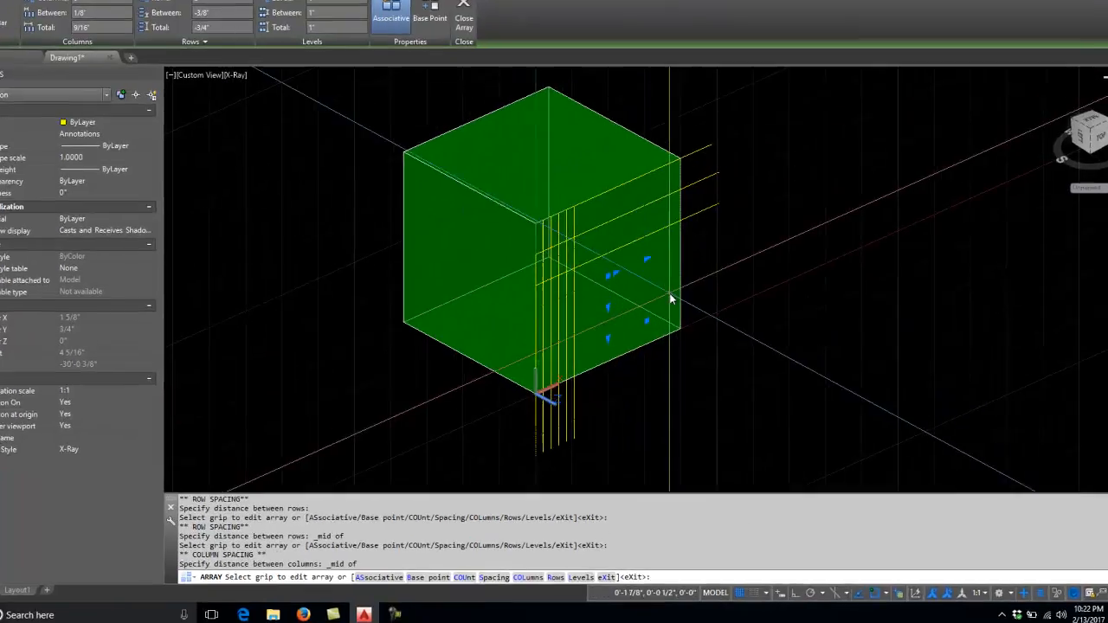
# - Increase the array's columns until they span the cube face's width, extend it to 6 rows, and end the array editing
pyautogui.click(647, 268)
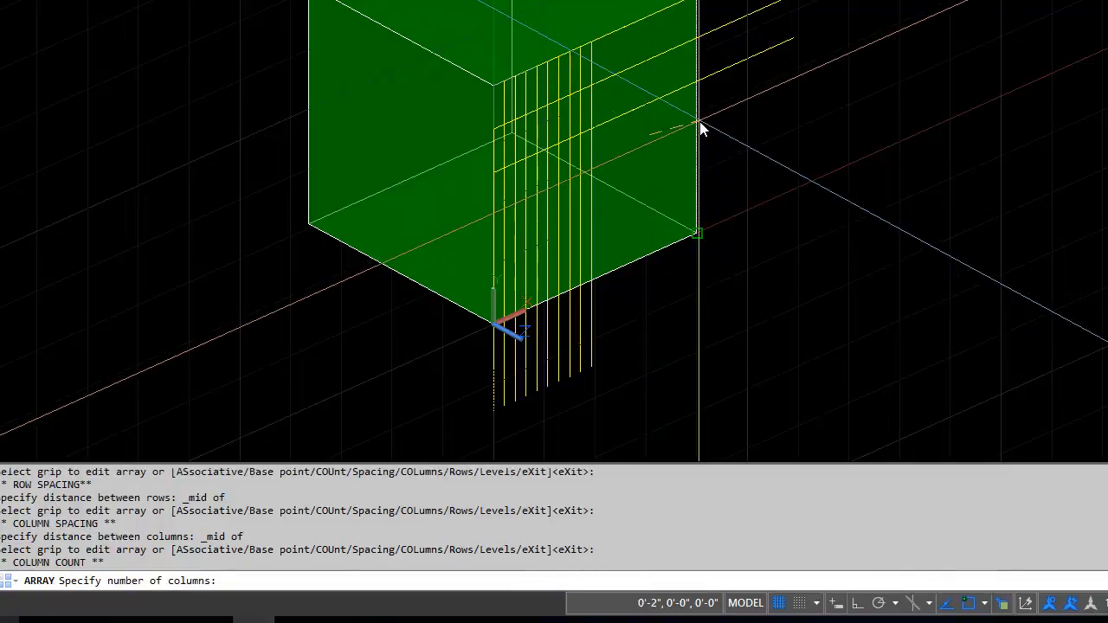
pyautogui.click(699, 122)
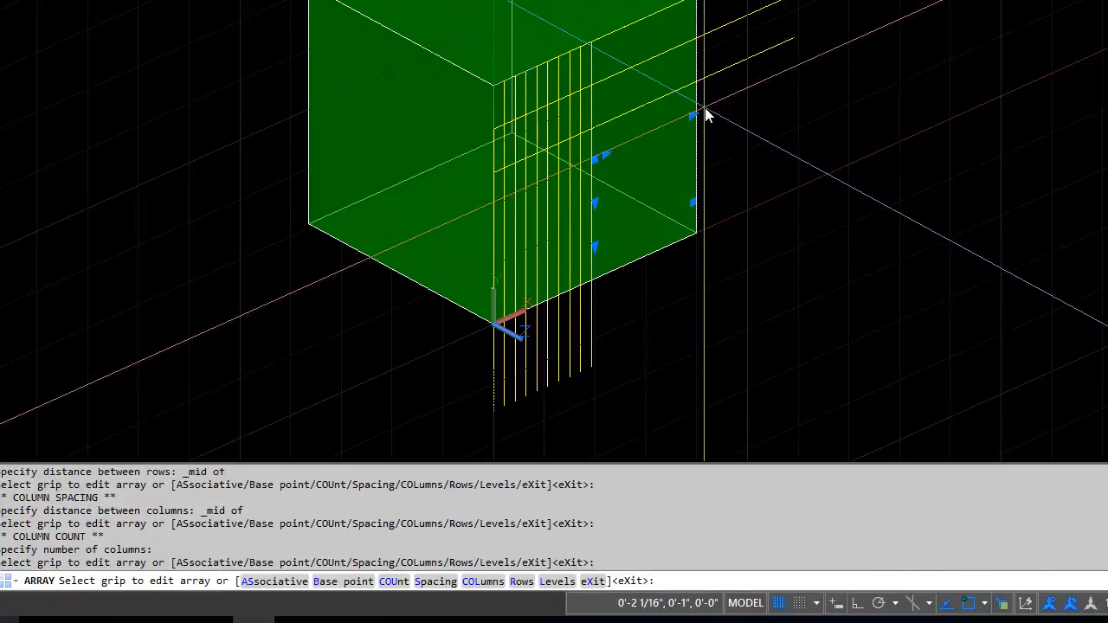
pyautogui.click(703, 113)
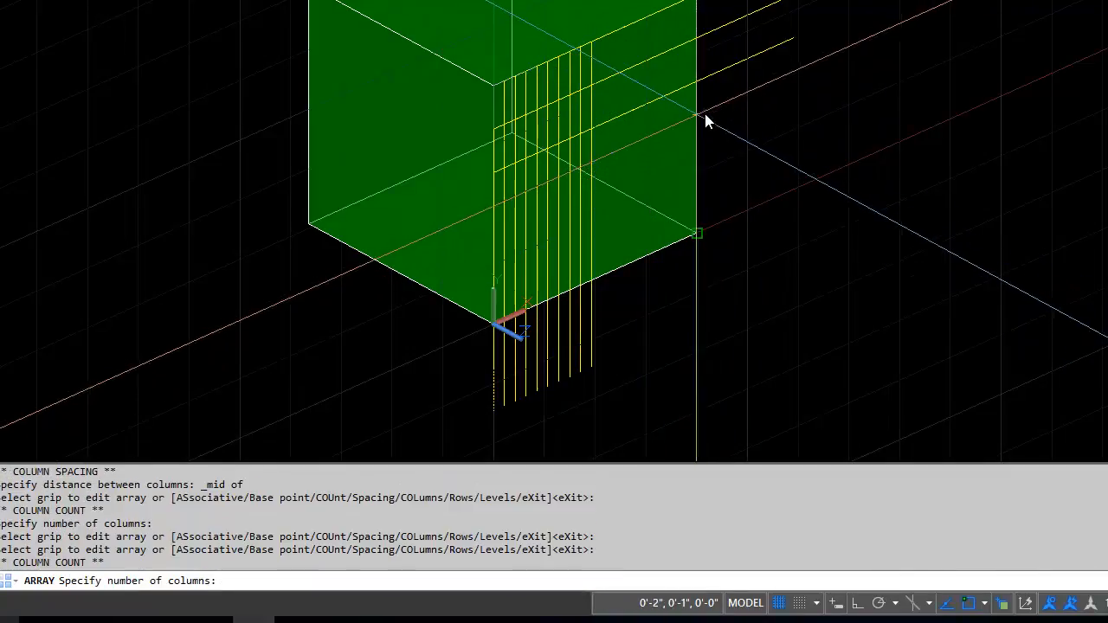
pyautogui.click(798, 94)
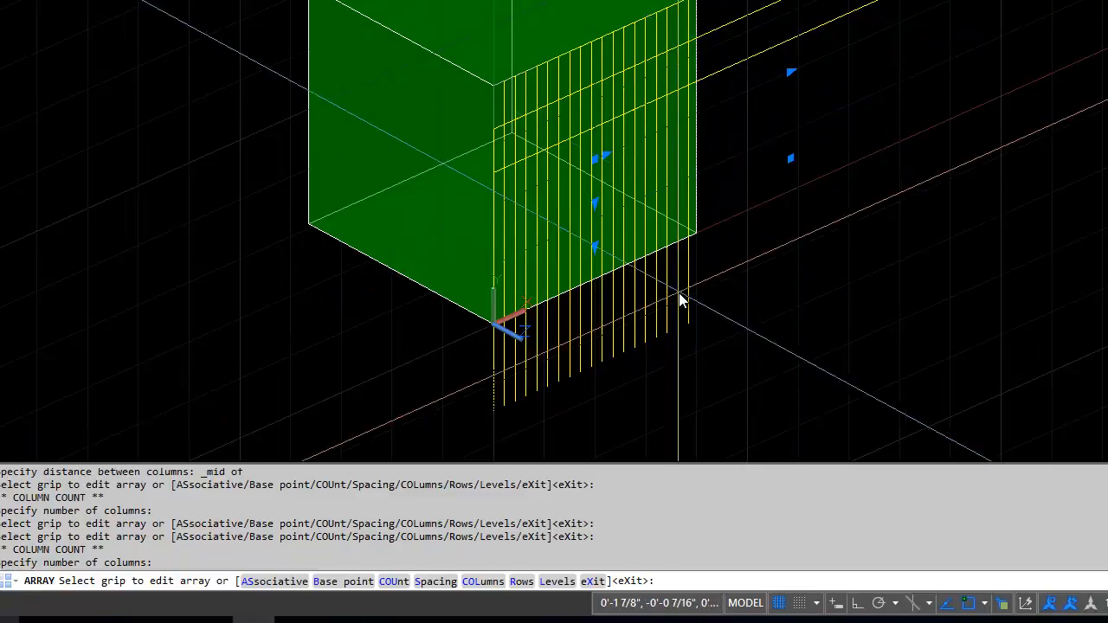
pyautogui.click(595, 247)
pyautogui.press('Escape')
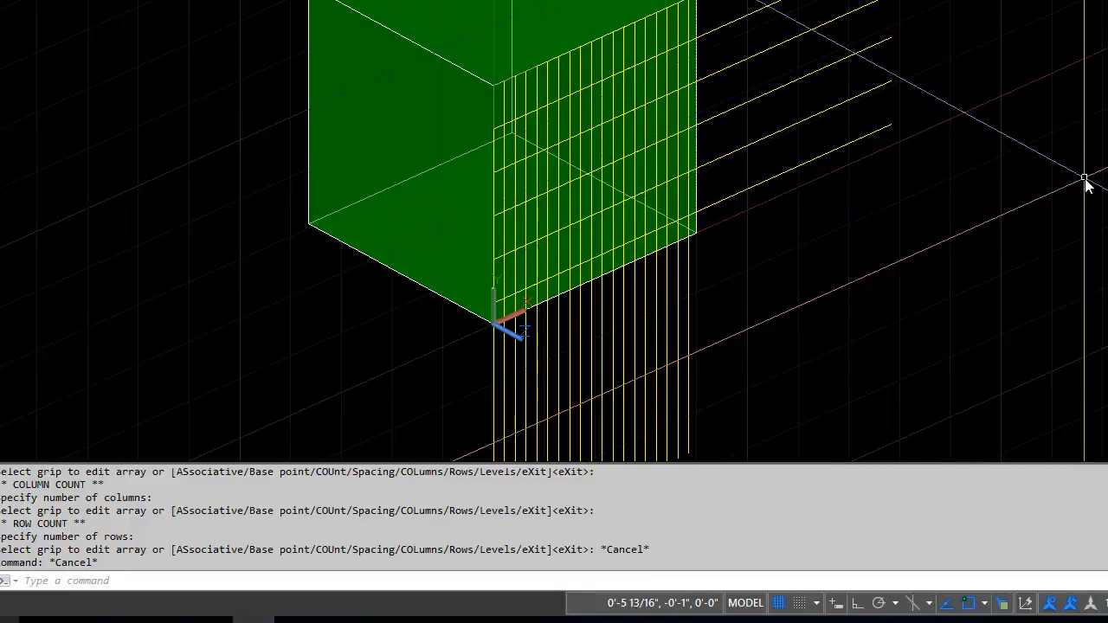
# - Orbit around the cube to inspect the polyline grid from other sides, and erase the whole array
pyautogui.write('orbit')
pyautogui.press('Return')
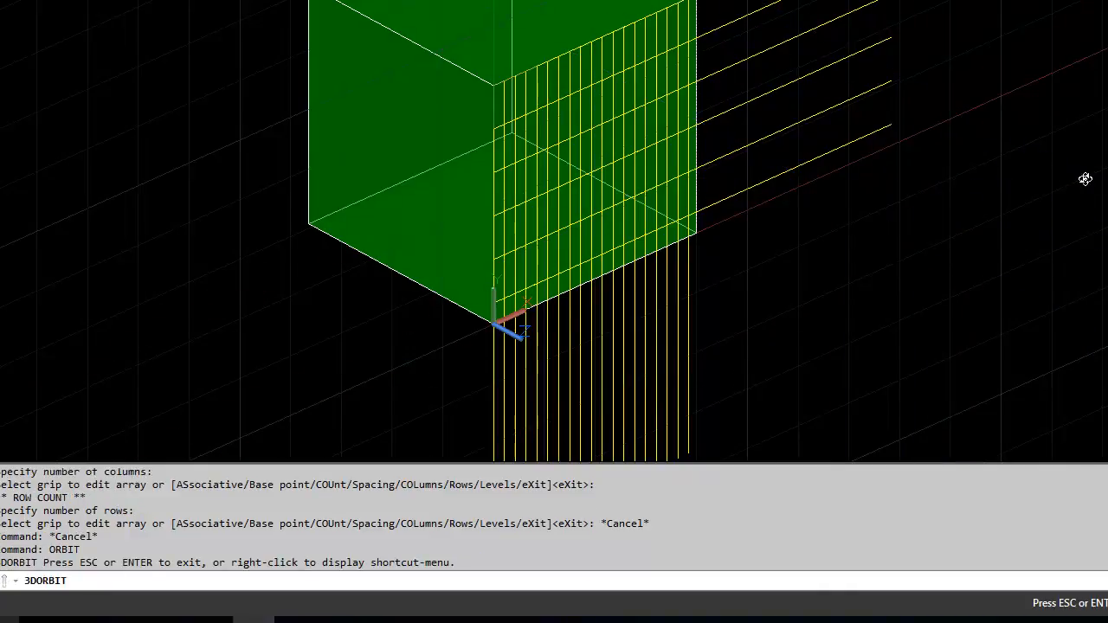
pyautogui.moveTo(716, 310); pyautogui.dragTo(562, 180)
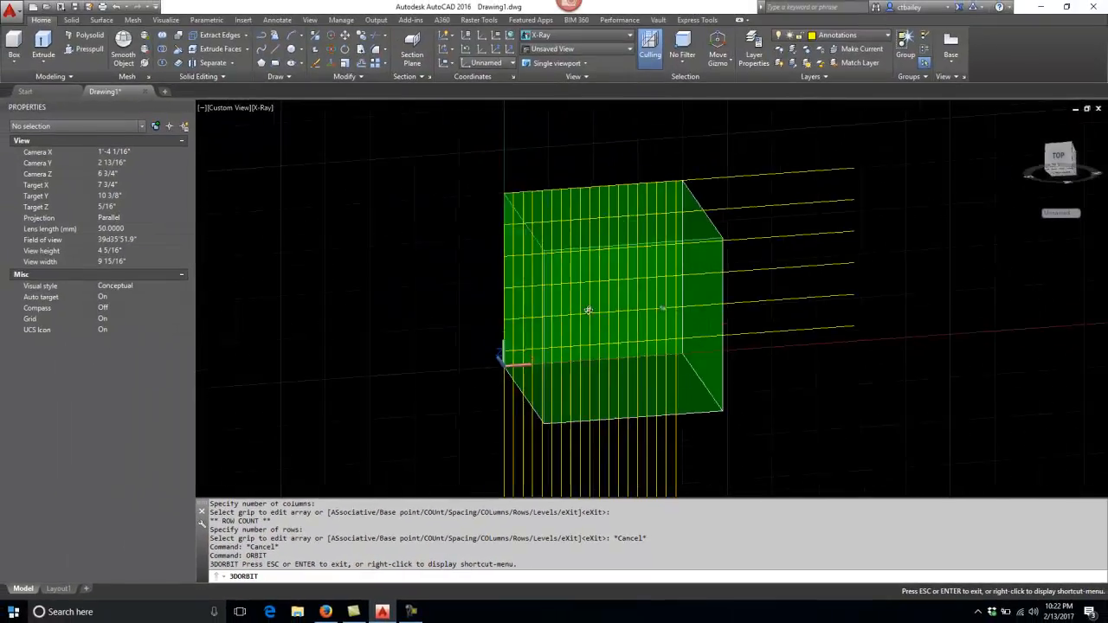
pyautogui.moveTo(588, 310); pyautogui.dragTo(621, 372)
pyautogui.rightClick(651, 377)
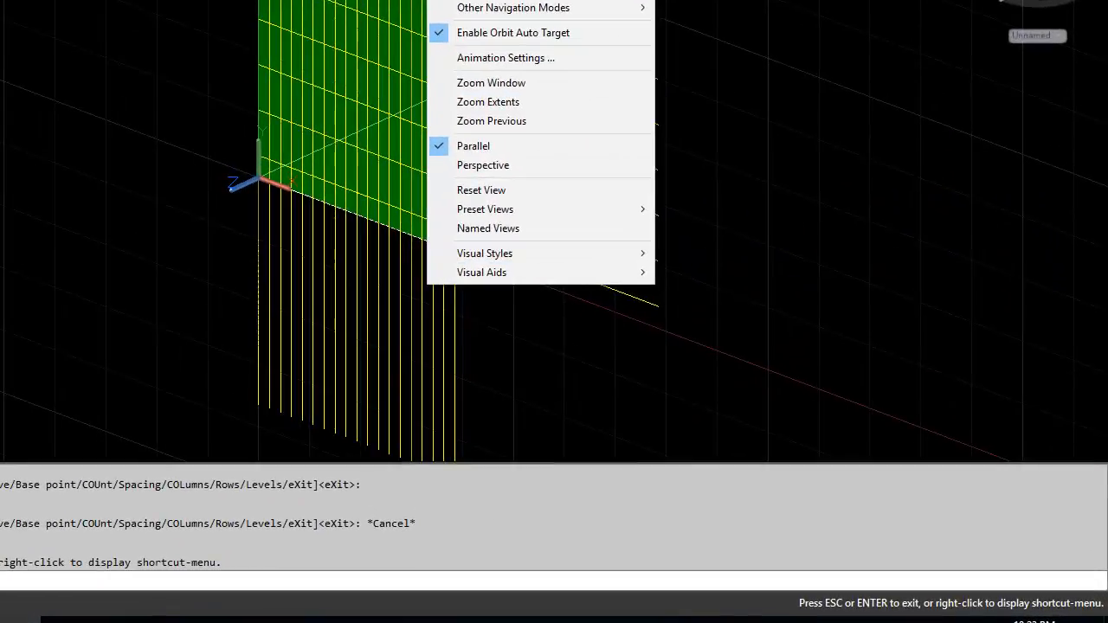
pyautogui.click(468, 0)
pyautogui.click(549, 393)
pyautogui.click(305, 335)
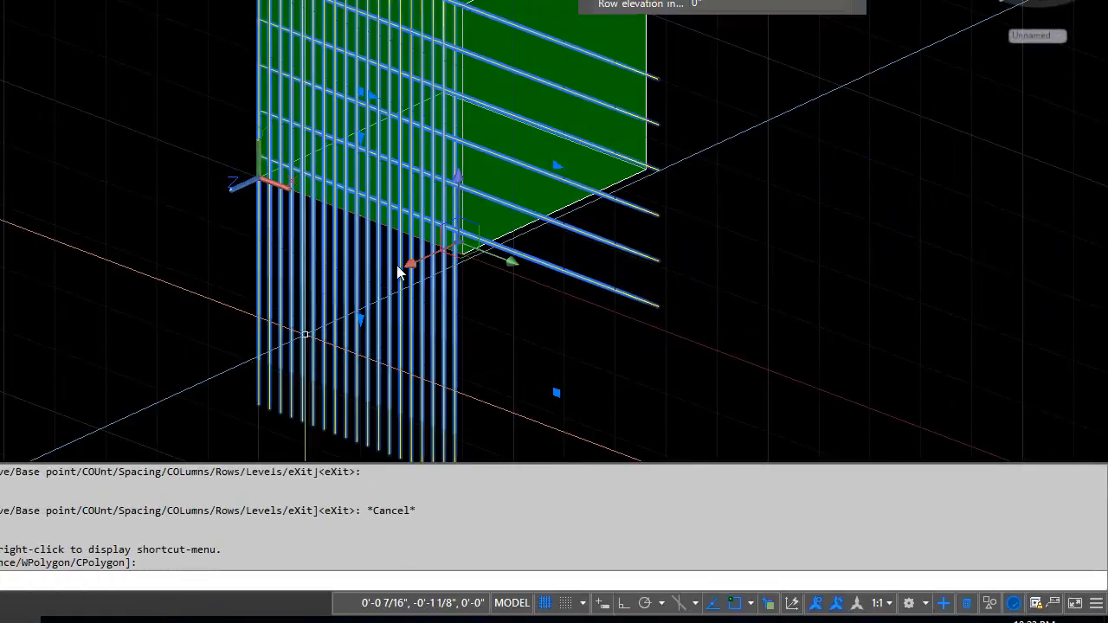
pyautogui.press('Delete')
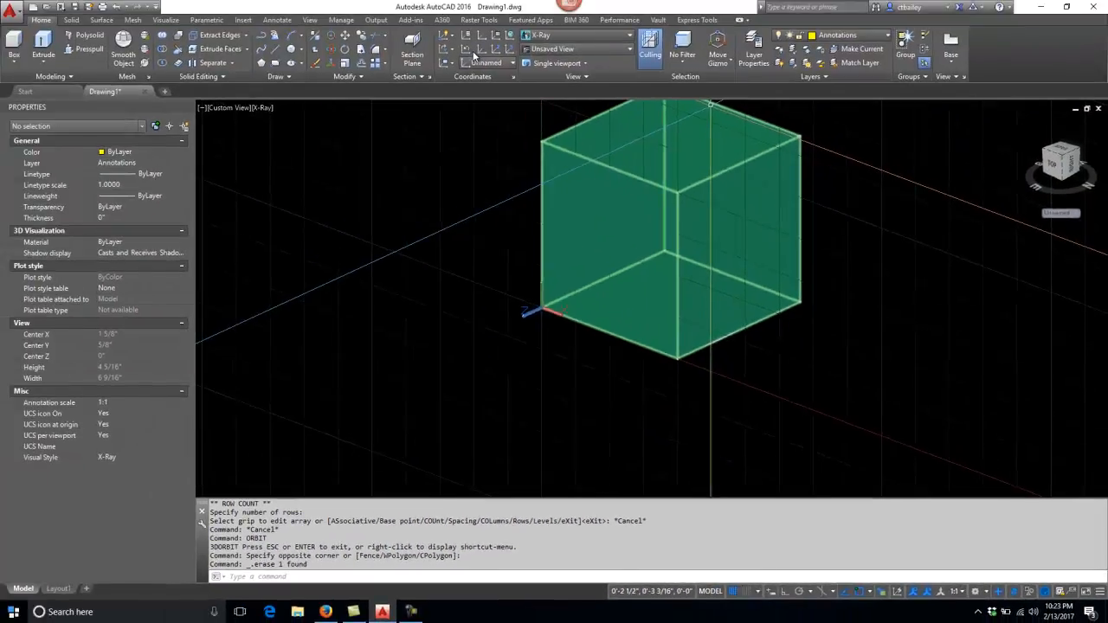
# - Align the UCS to the 3D cube with the UCS Object option, using the face with the current origin
pyautogui.click(452, 64)
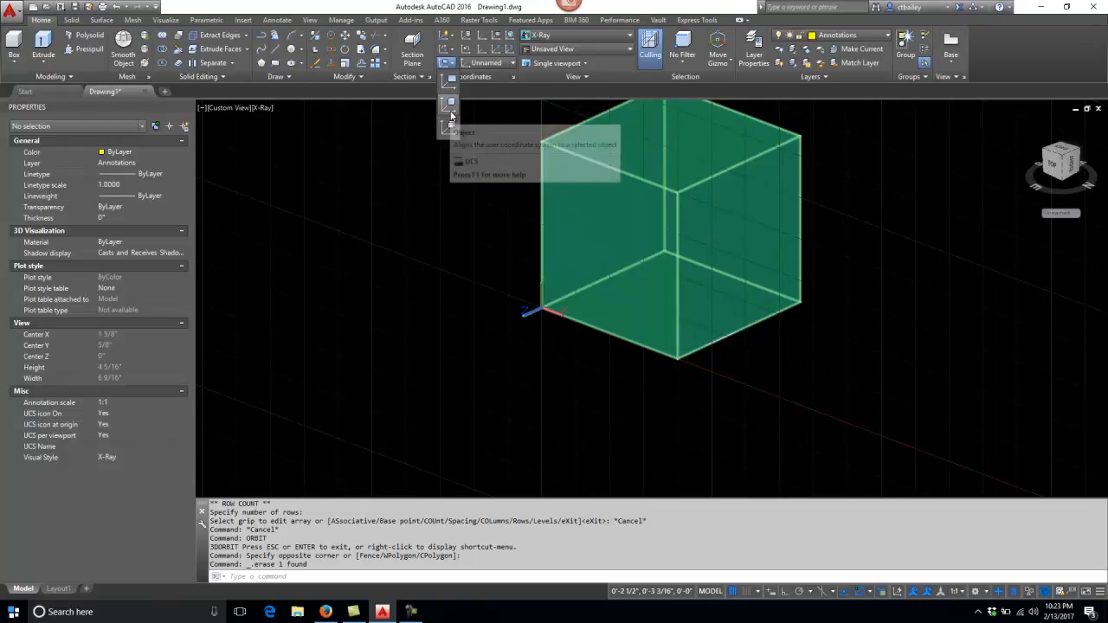
pyautogui.click(450, 106)
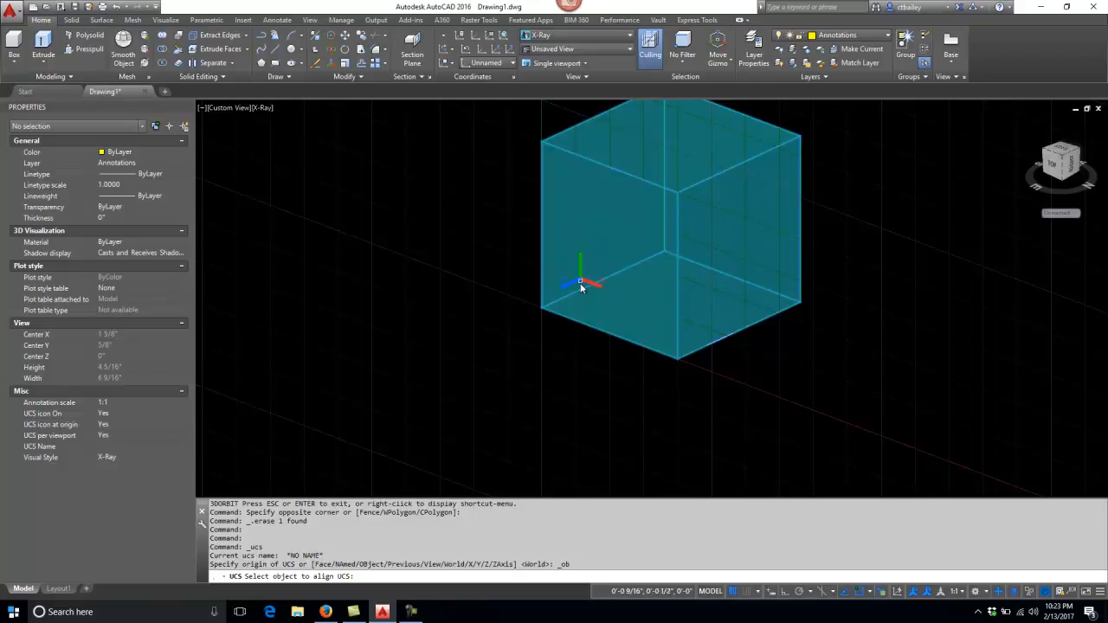
pyautogui.click(606, 259)
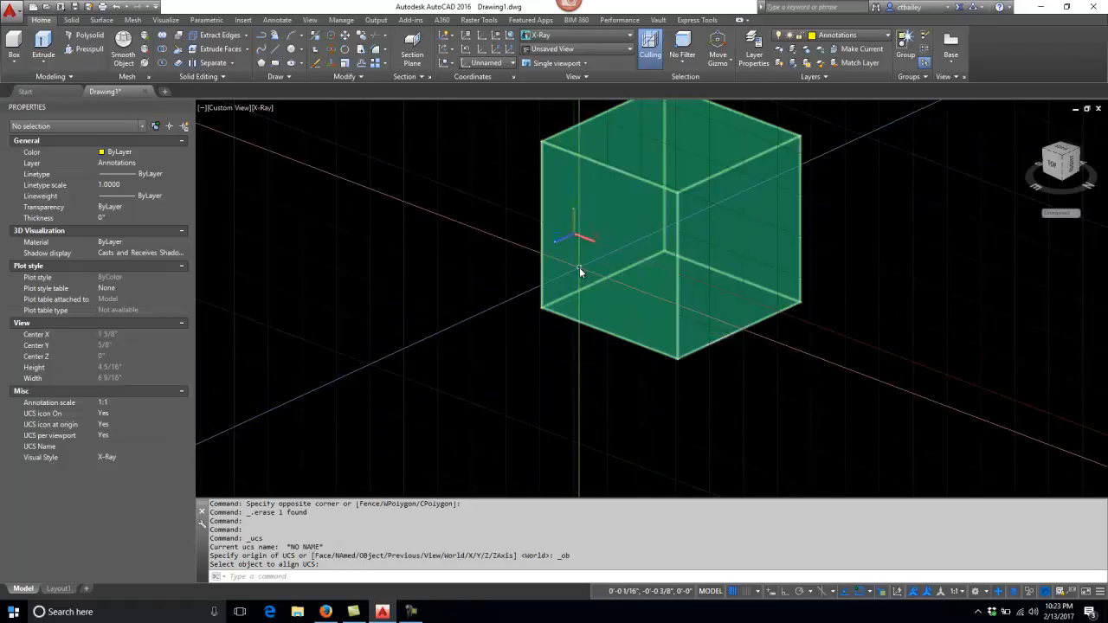
pyautogui.write('p')
pyautogui.press('Return')
pyautogui.press('Escape')
pyautogui.press('Escape')
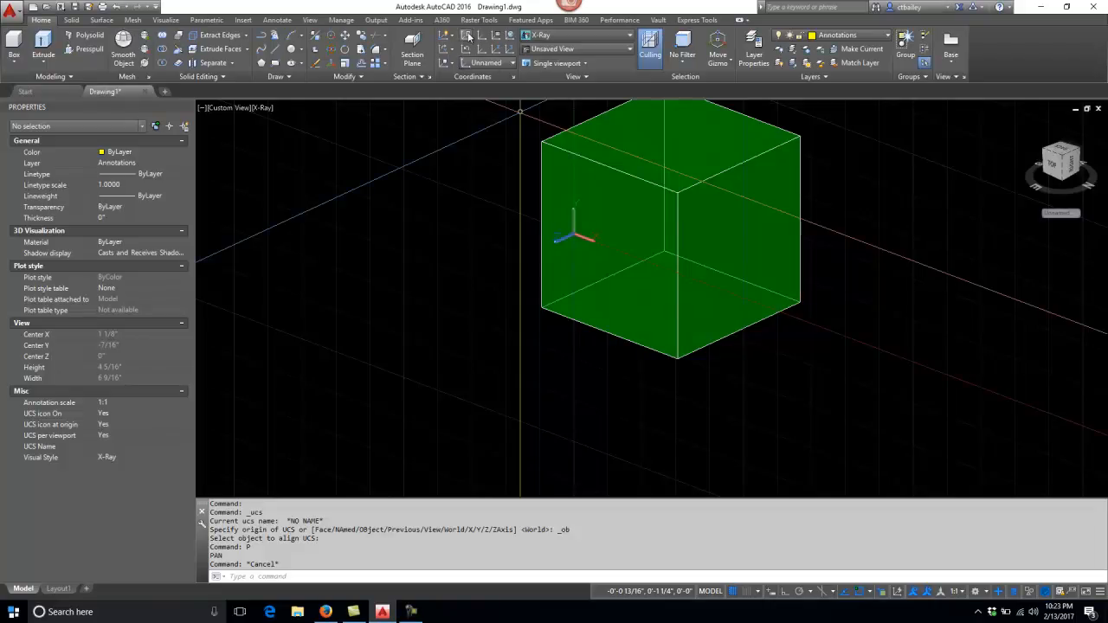
# - Set the UCS icon size to 18 in the UCS icon properties and apply it
pyautogui.click(466, 36)
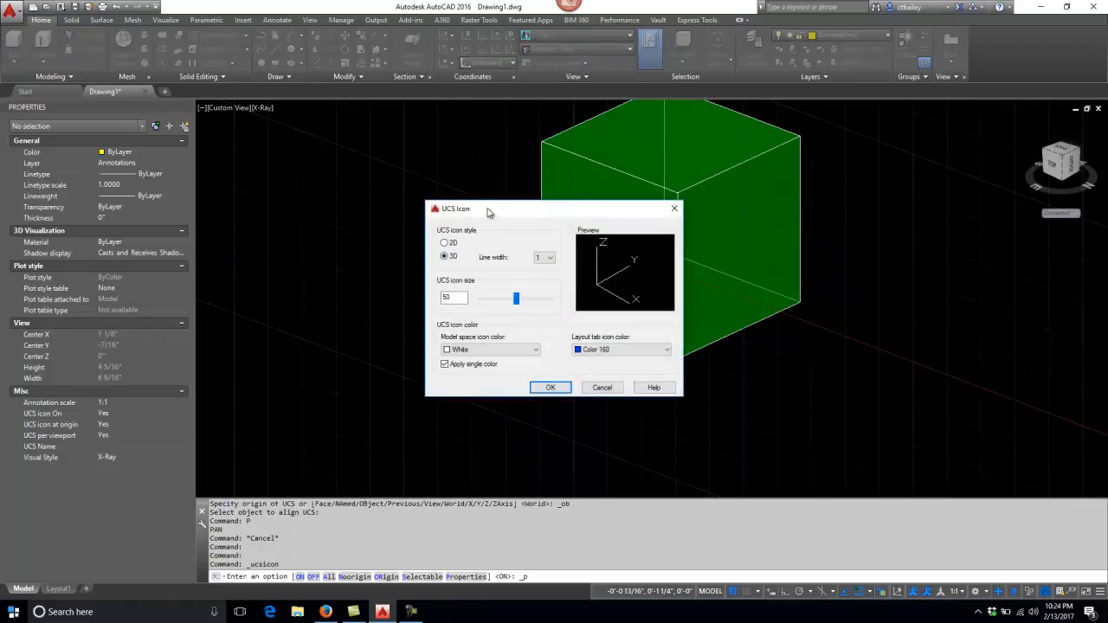
pyautogui.moveTo(491, 218); pyautogui.dragTo(425, 194)
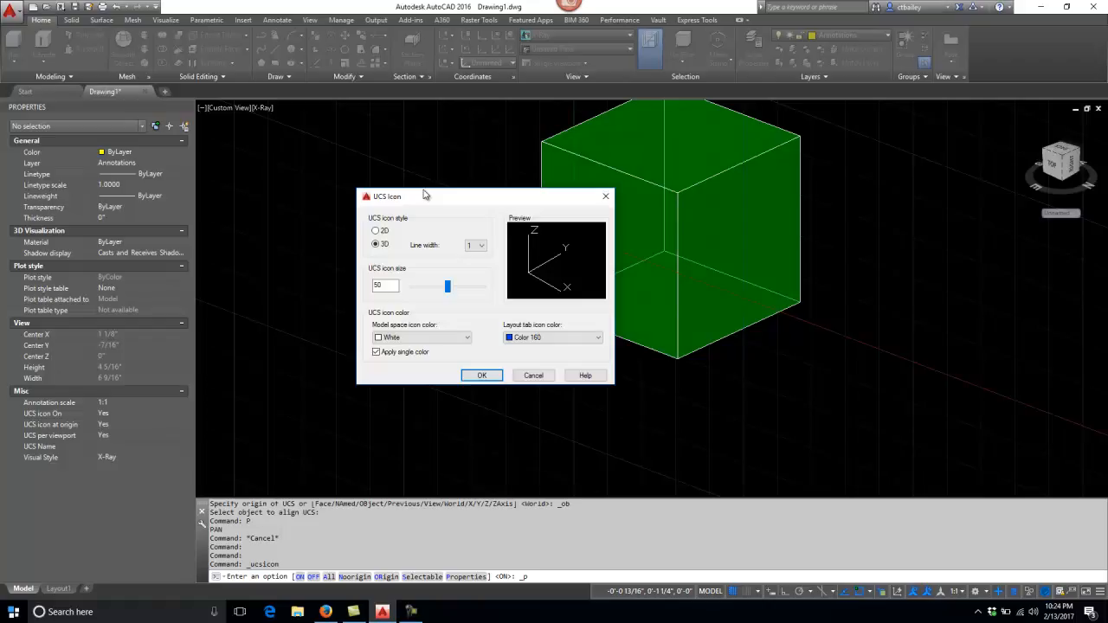
pyautogui.moveTo(447, 287); pyautogui.dragTo(421, 288)
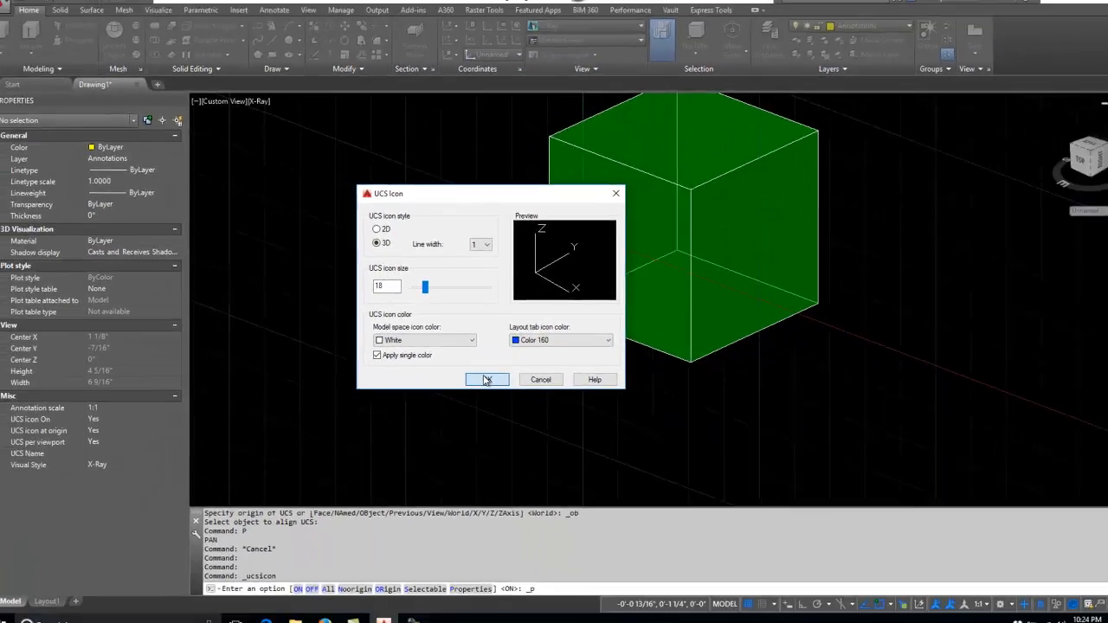
pyautogui.click(486, 380)
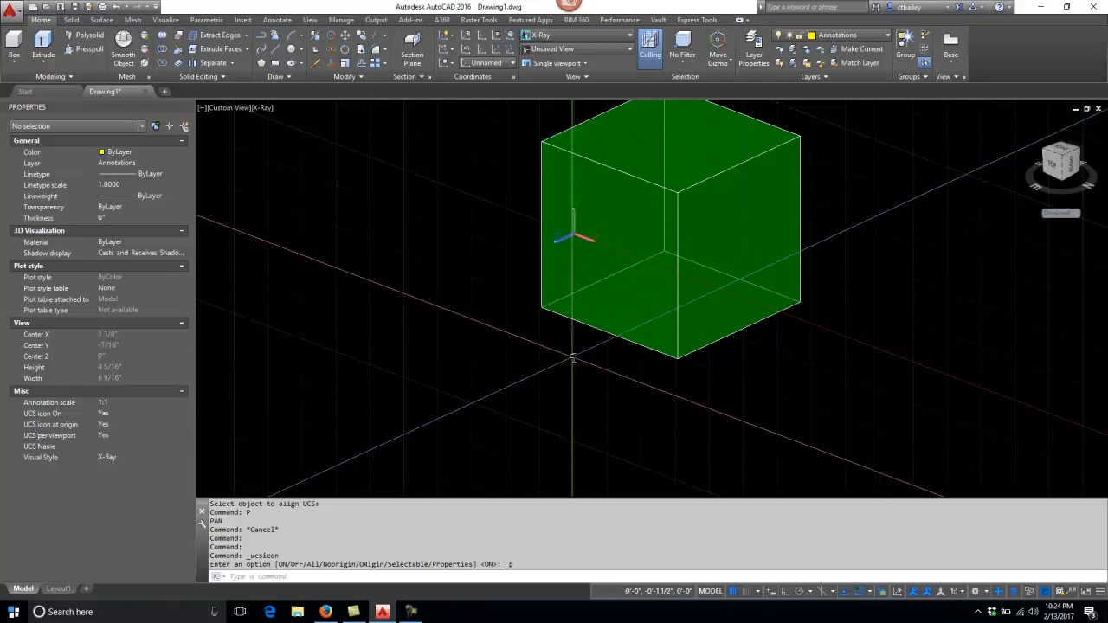
pyautogui.scroll(-3, 565, 393)
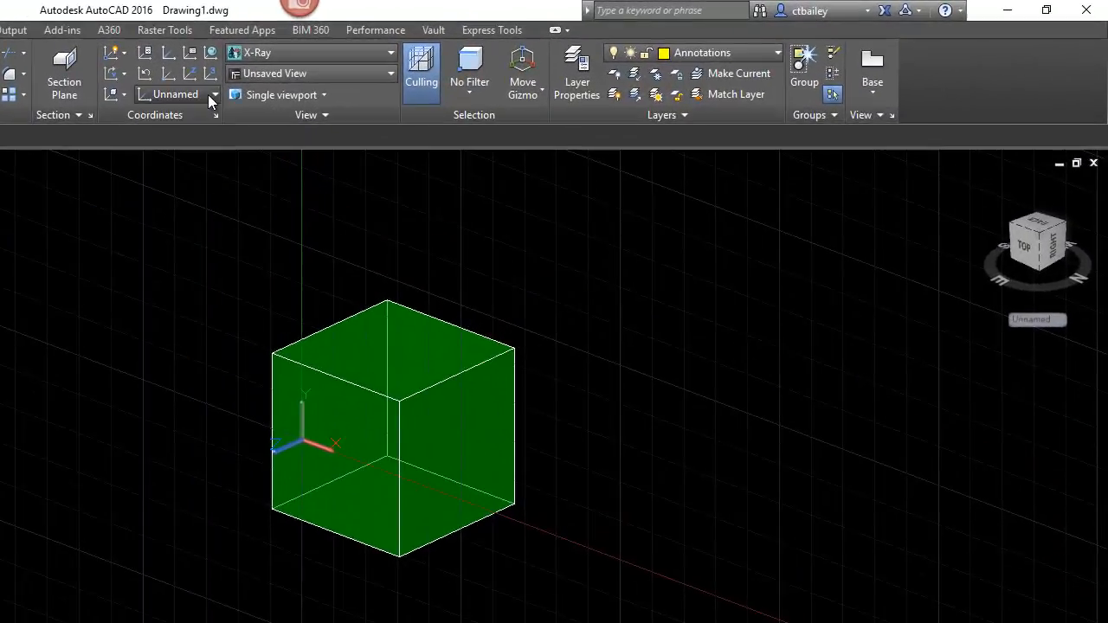
# - Reset the UCS to World
pyautogui.click(508, 62)
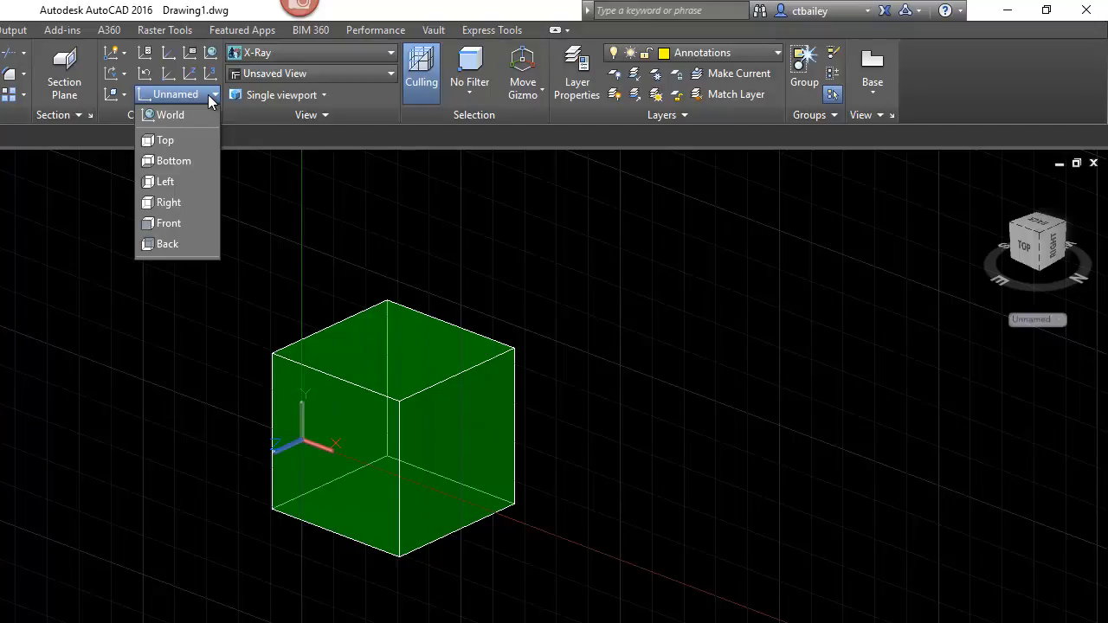
pyautogui.click(207, 94)
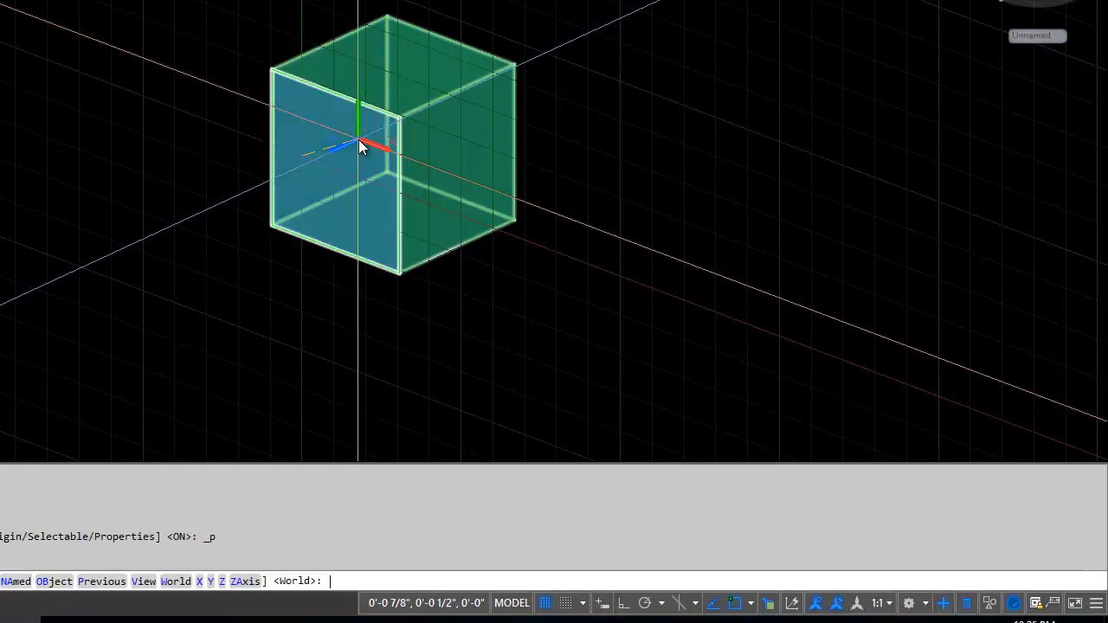
pyautogui.write('w')
pyautogui.press('Return')
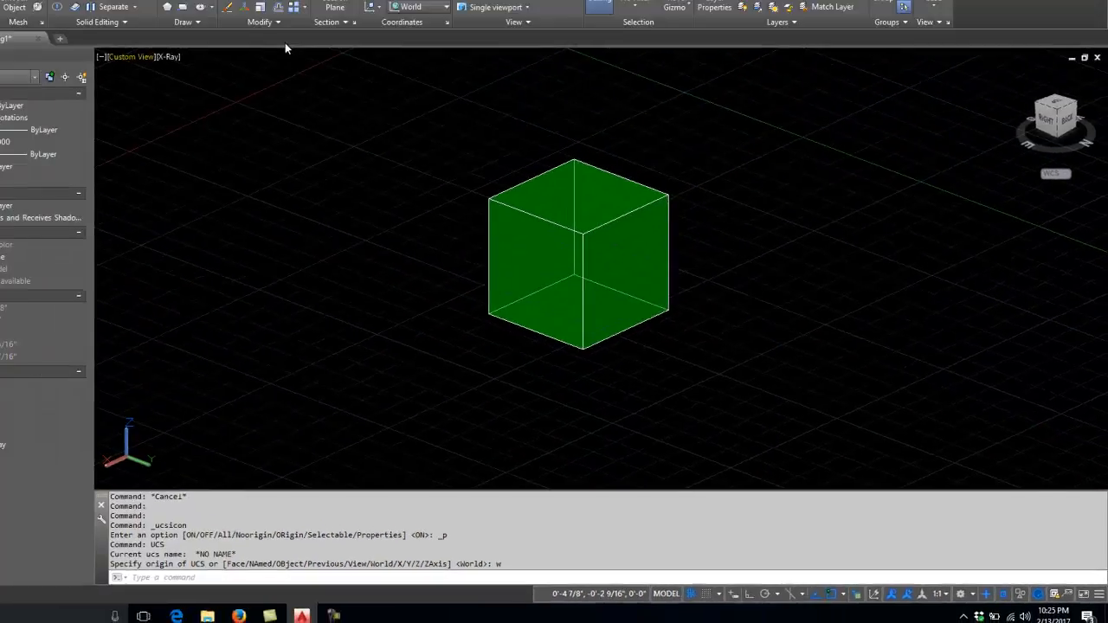
# - Switch to the preset Top view through the View Manager and apply it
pyautogui.write('v')
pyautogui.write('iew')
pyautogui.press('Return')
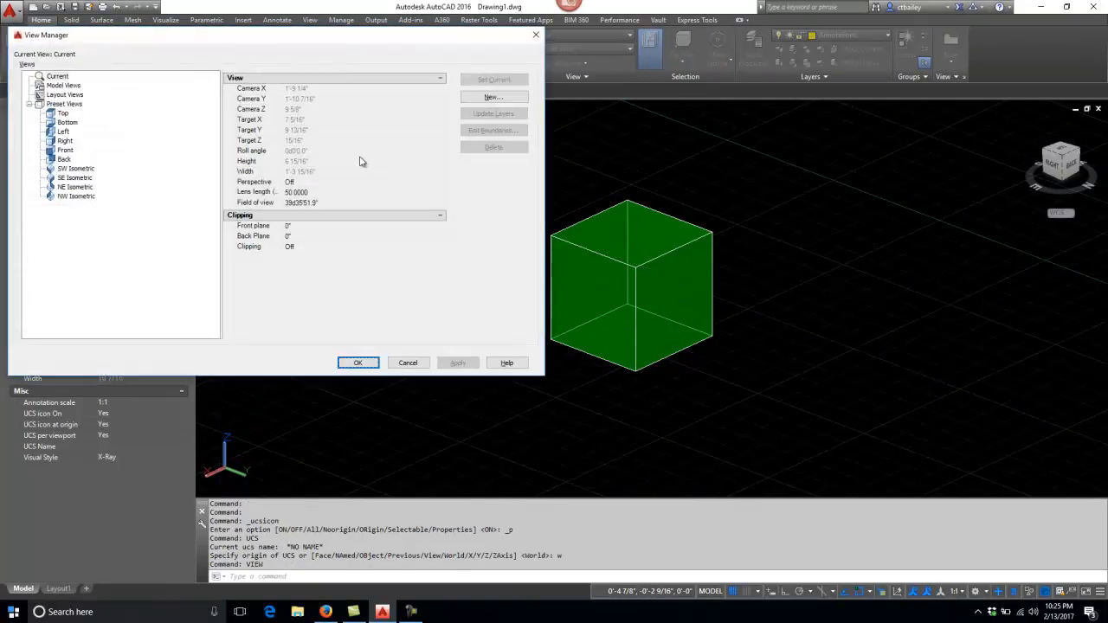
pyautogui.click(59, 114)
pyautogui.click(457, 362)
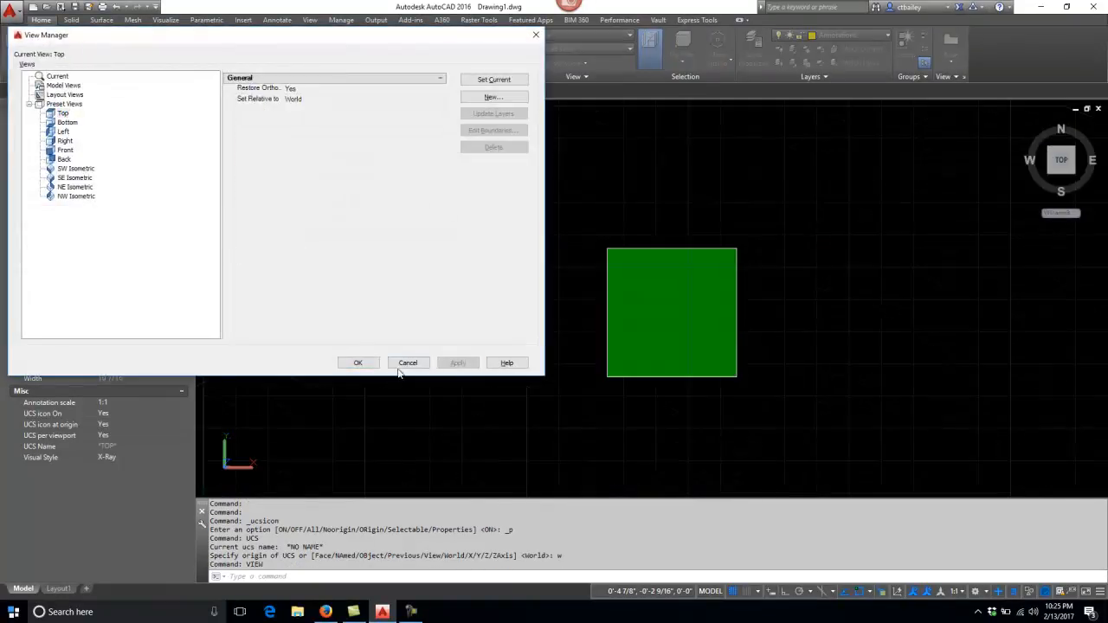
pyautogui.click(357, 363)
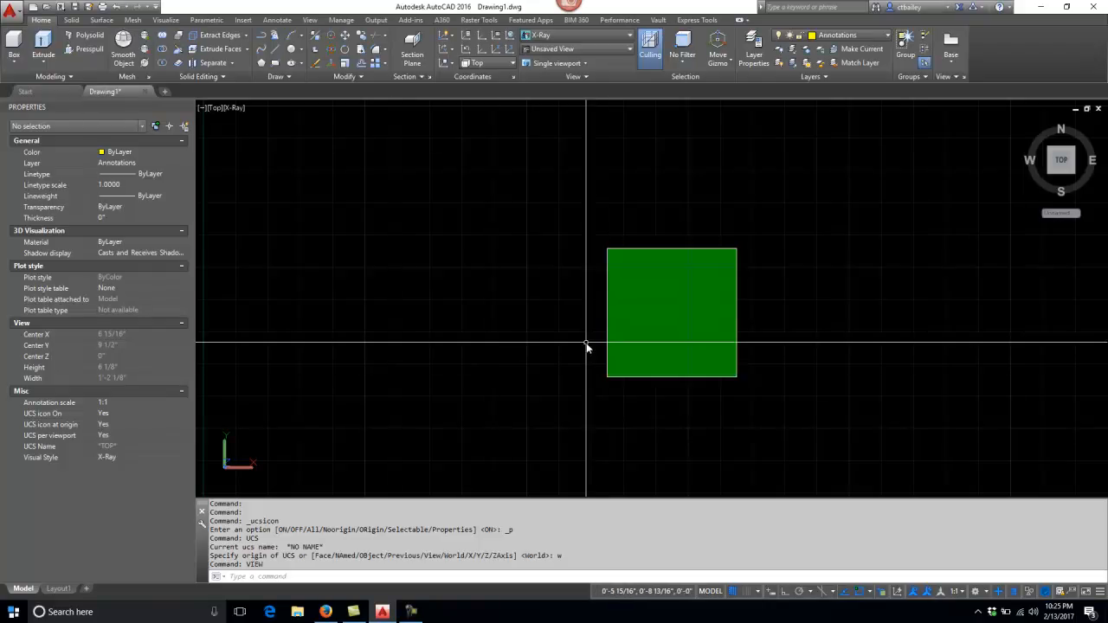
pyautogui.write('view')
pyautogui.press('Return')
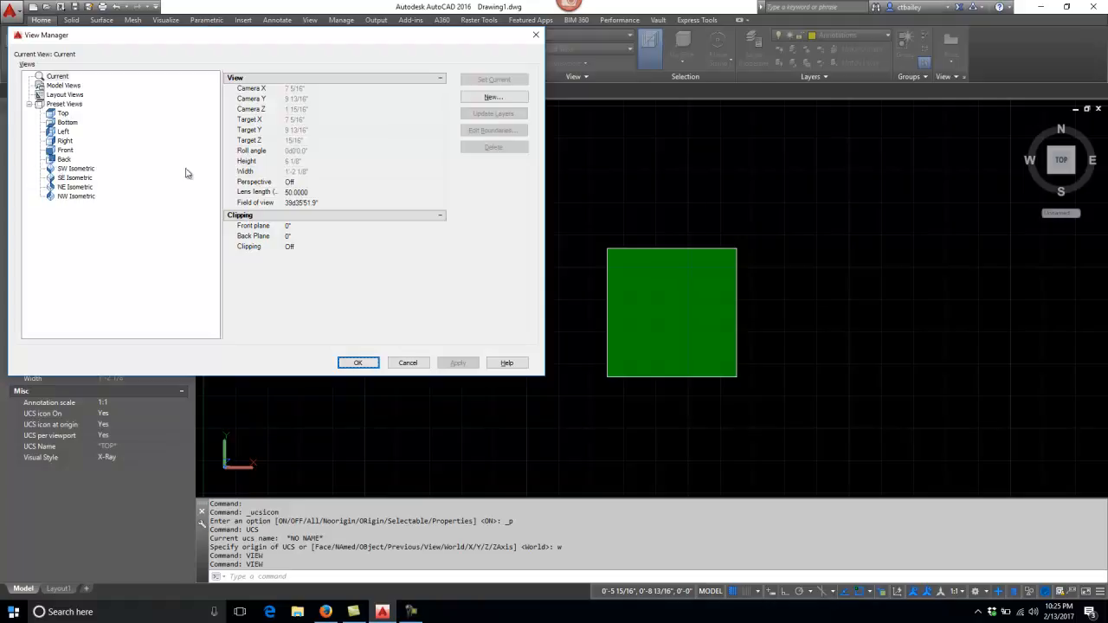
pyautogui.press('Escape')
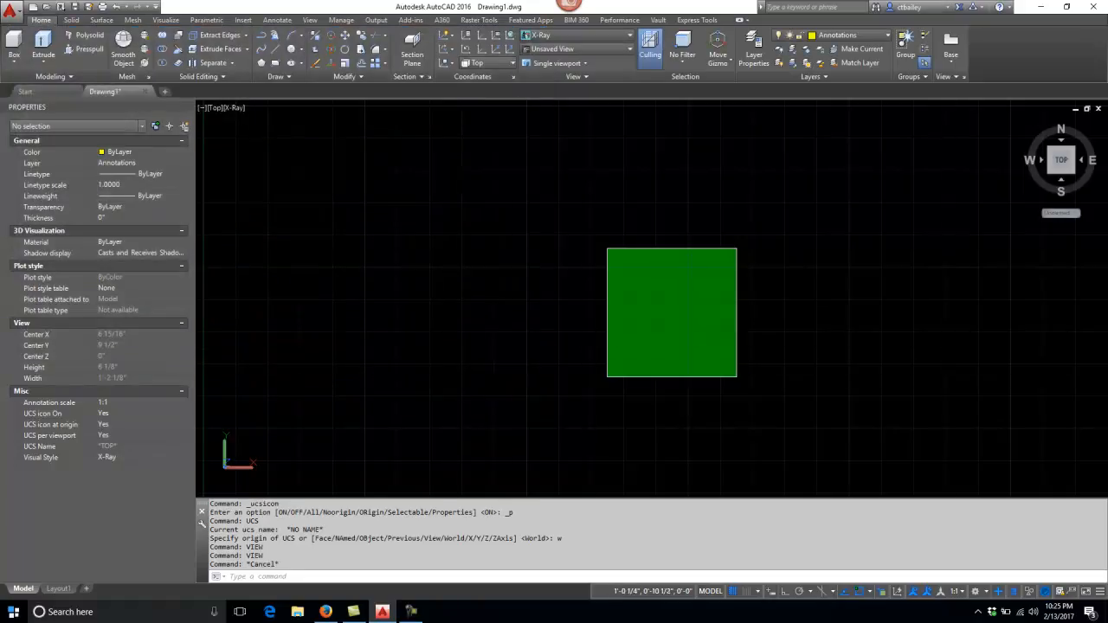
# - Rotate the view of the cube with the ViewCube through the back and a lower corner to the Bottom view
pyautogui.click(1048, 164)
pyautogui.click(1054, 172)
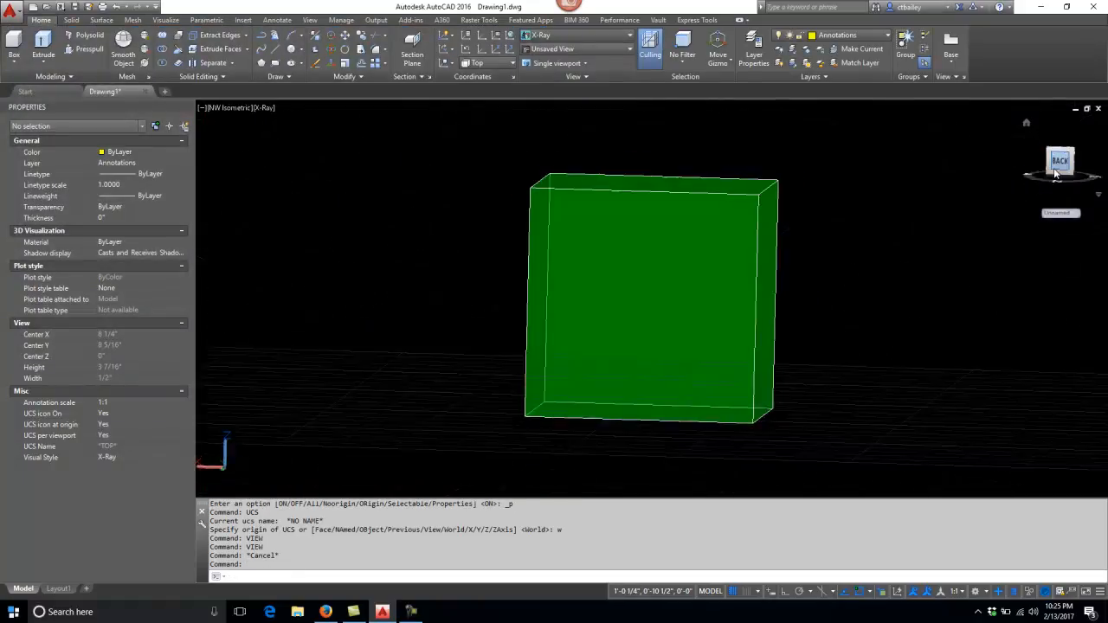
pyautogui.click(1055, 180)
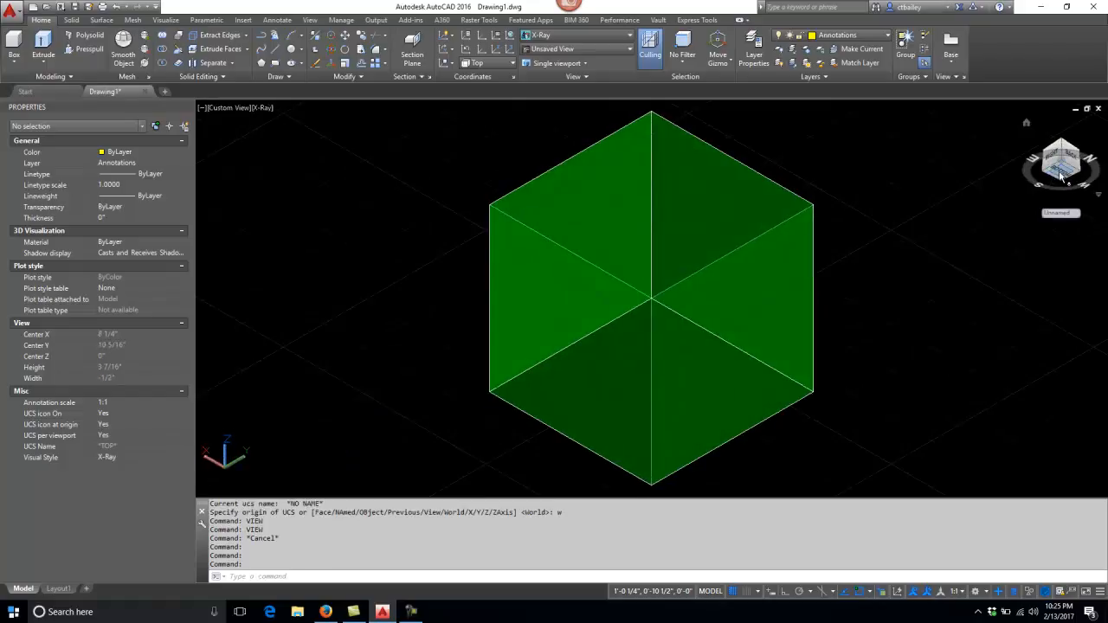
pyautogui.click(1061, 175)
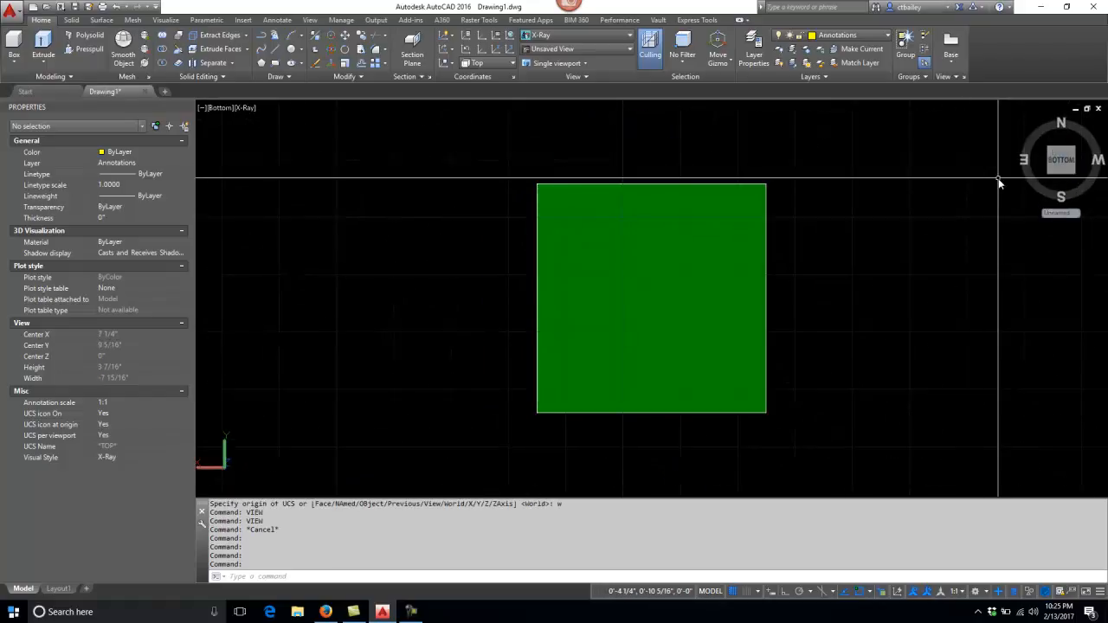
# - Make the preset Top view current in the View Manager and close it
pyautogui.write('view')
pyautogui.press('Return')
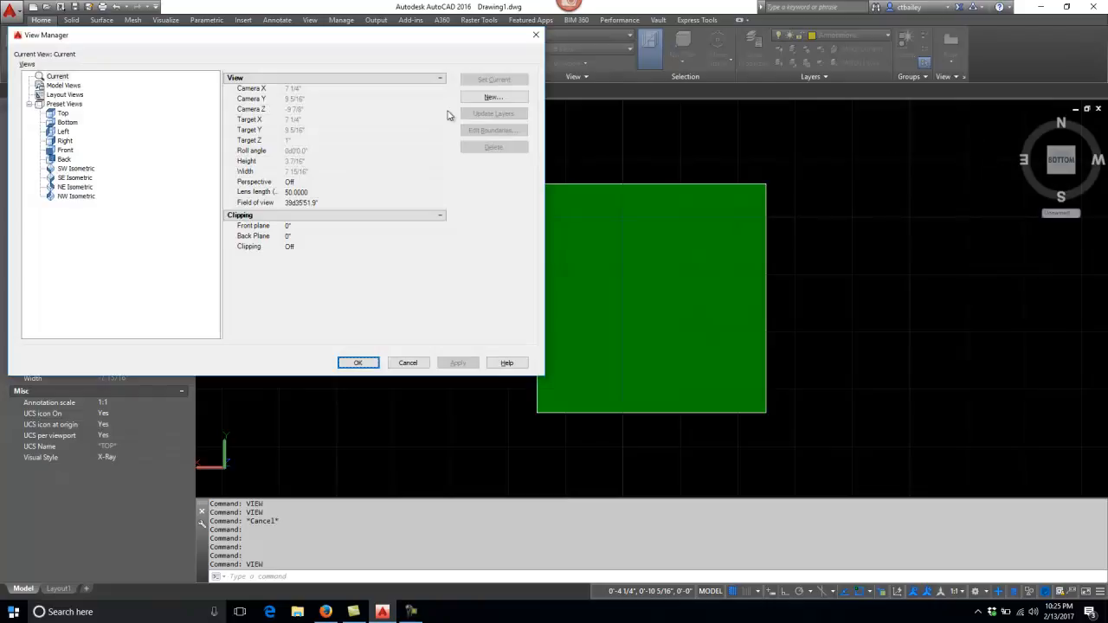
pyautogui.moveTo(108, 36); pyautogui.dragTo(183, 49)
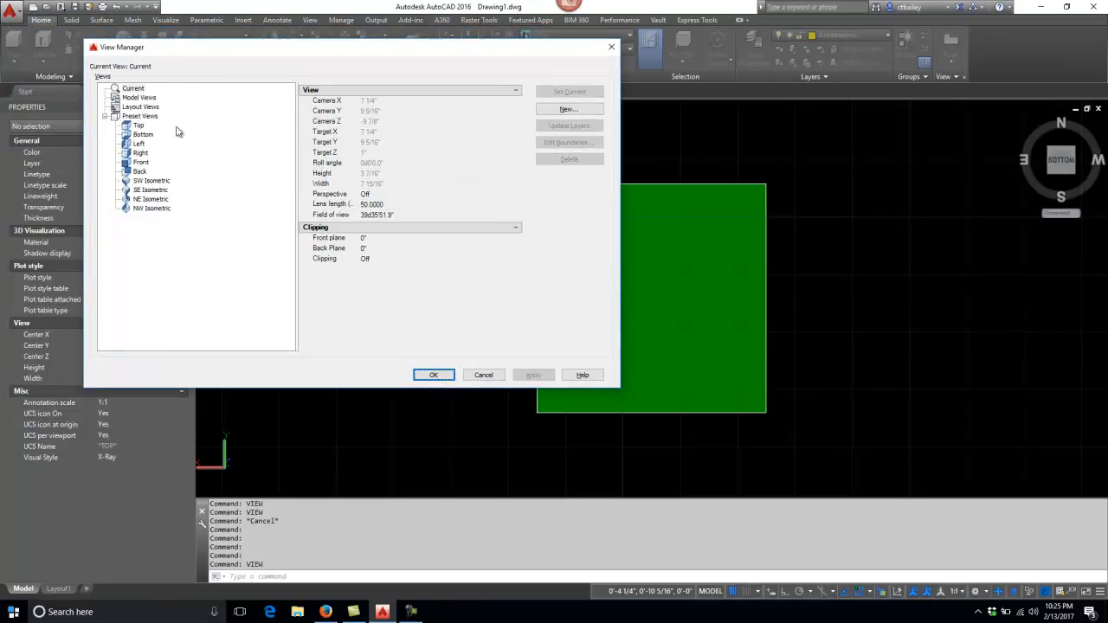
pyautogui.click(138, 126)
pyautogui.click(568, 92)
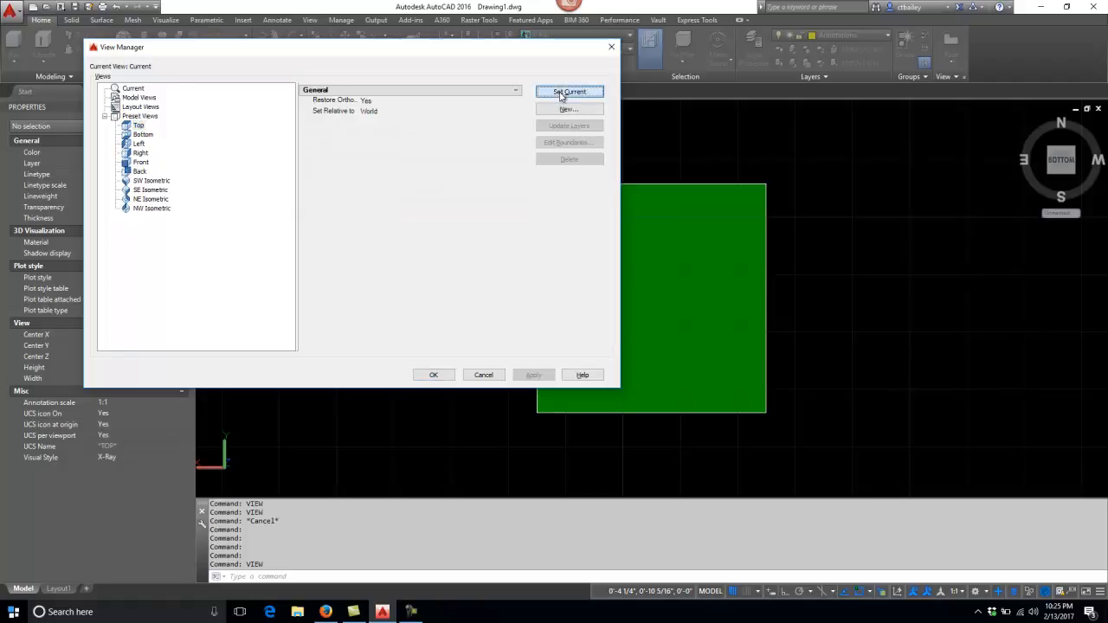
pyautogui.click(485, 376)
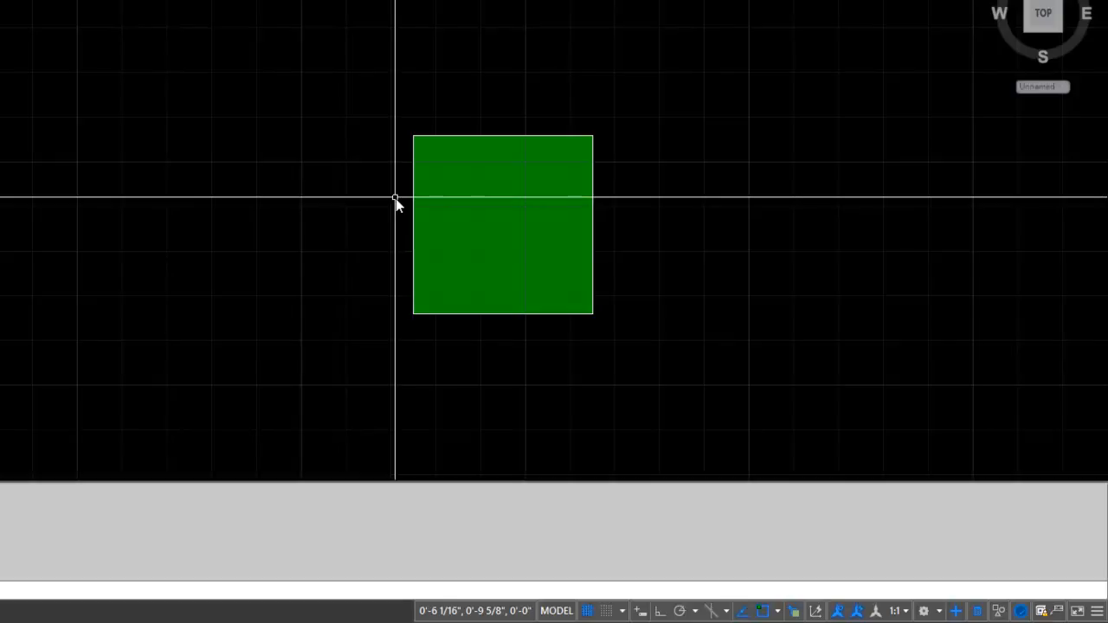
# - Orbit to a custom 3D view showing the cube's top, front and right faces, and exit the orbit mode
pyautogui.write('p')
pyautogui.press('Return')
pyautogui.moveTo(658, 379); pyautogui.dragTo(682, 249)
pyautogui.moveTo(744, 258); pyautogui.dragTo(512, 196)
pyautogui.rightClick(522, 175)
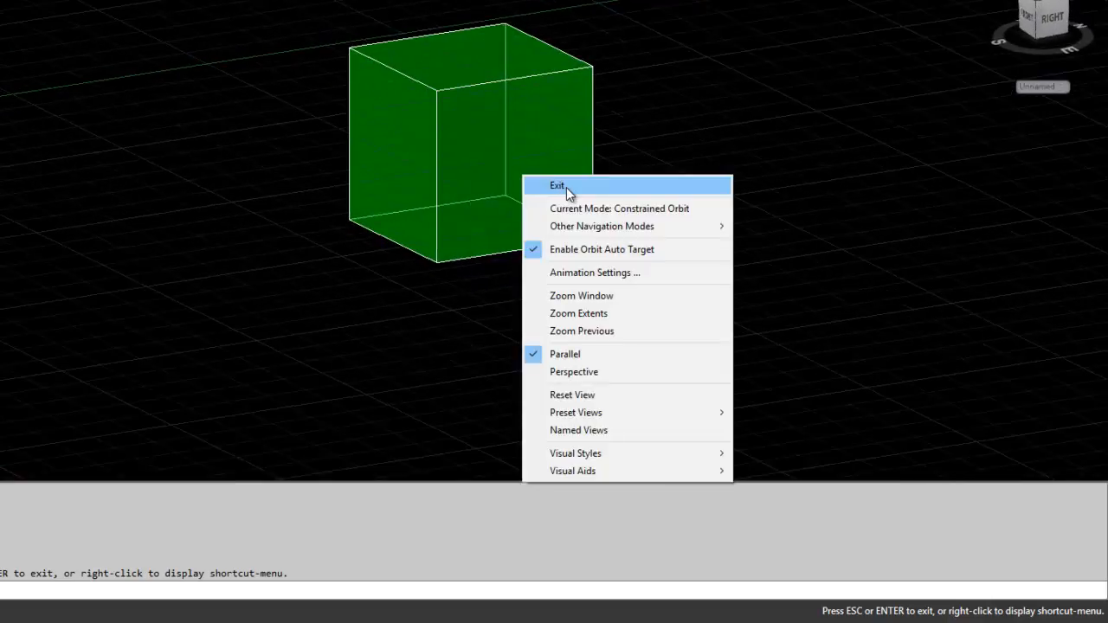
pyautogui.click(563, 184)
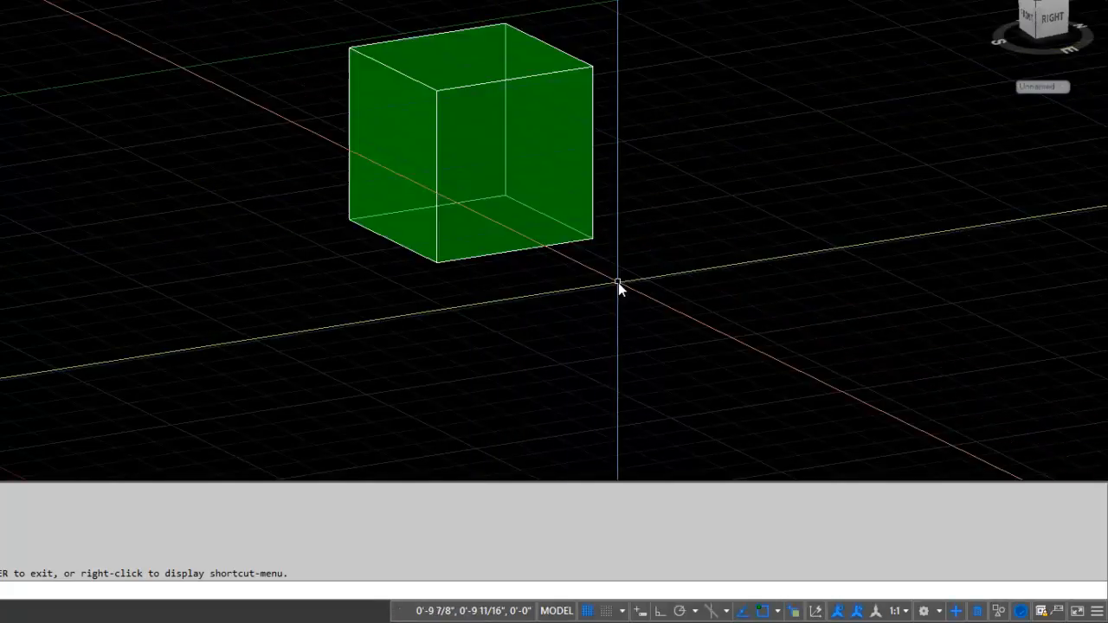
# - Create a new UCS with its origin at the cube's nearest bottom corner, between the front and right faces
pyautogui.write('ucs')
pyautogui.press('Return')
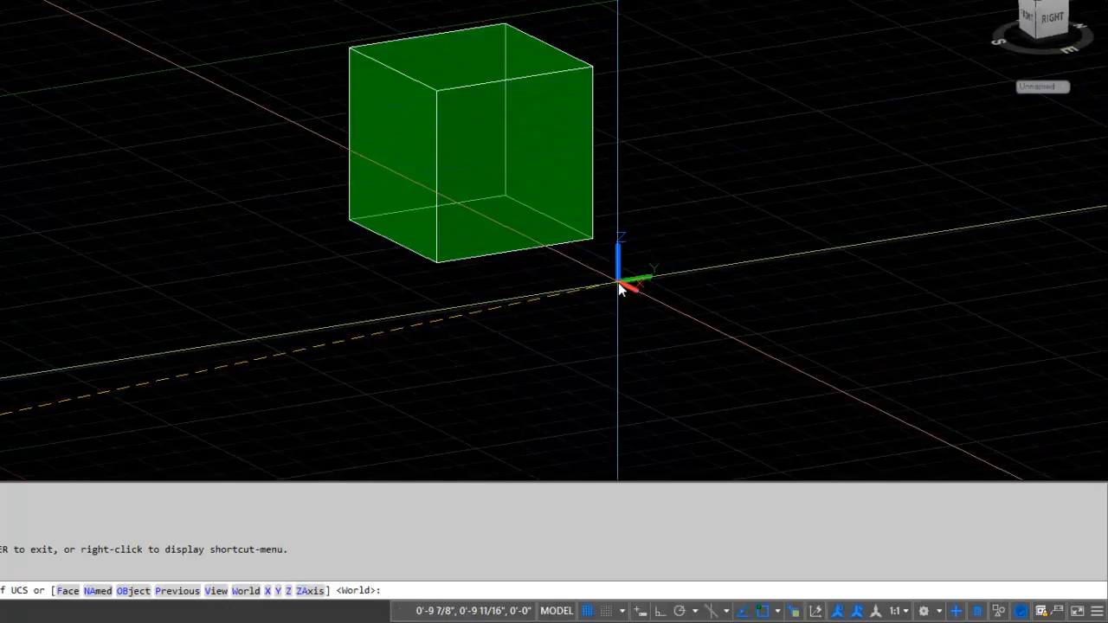
pyautogui.write('n')
pyautogui.press('Return')
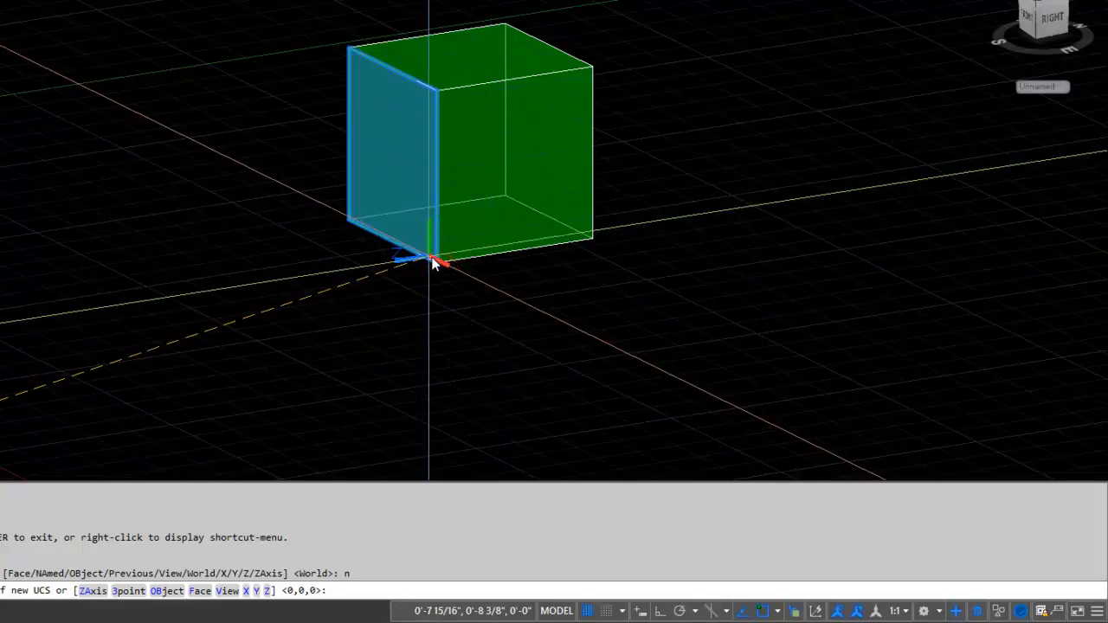
pyautogui.click(434, 262)
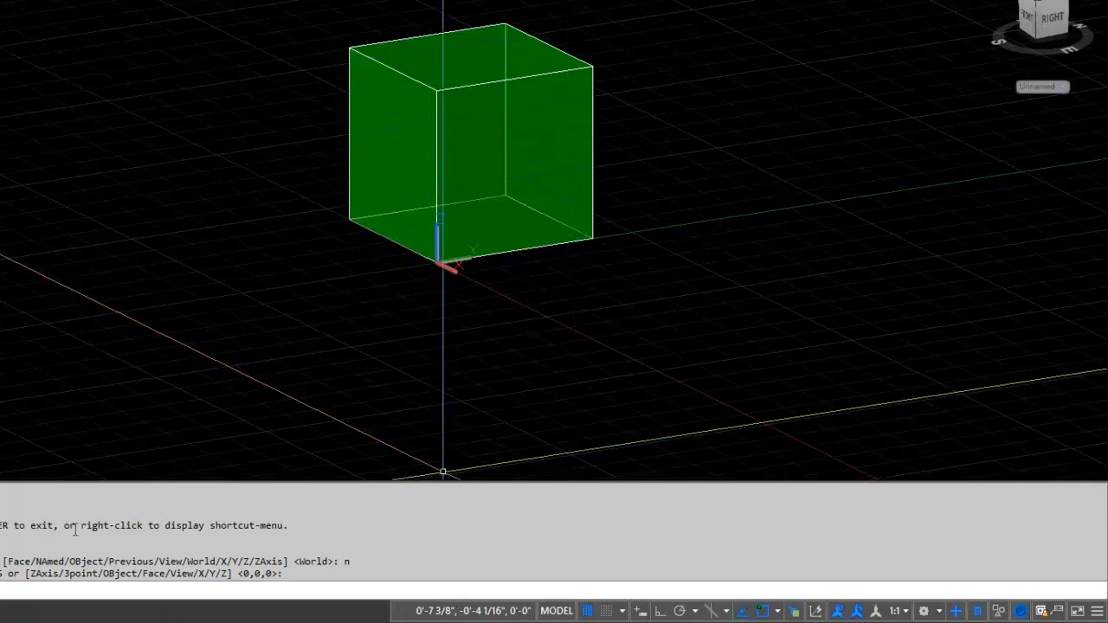
pyautogui.click(1061, 87)
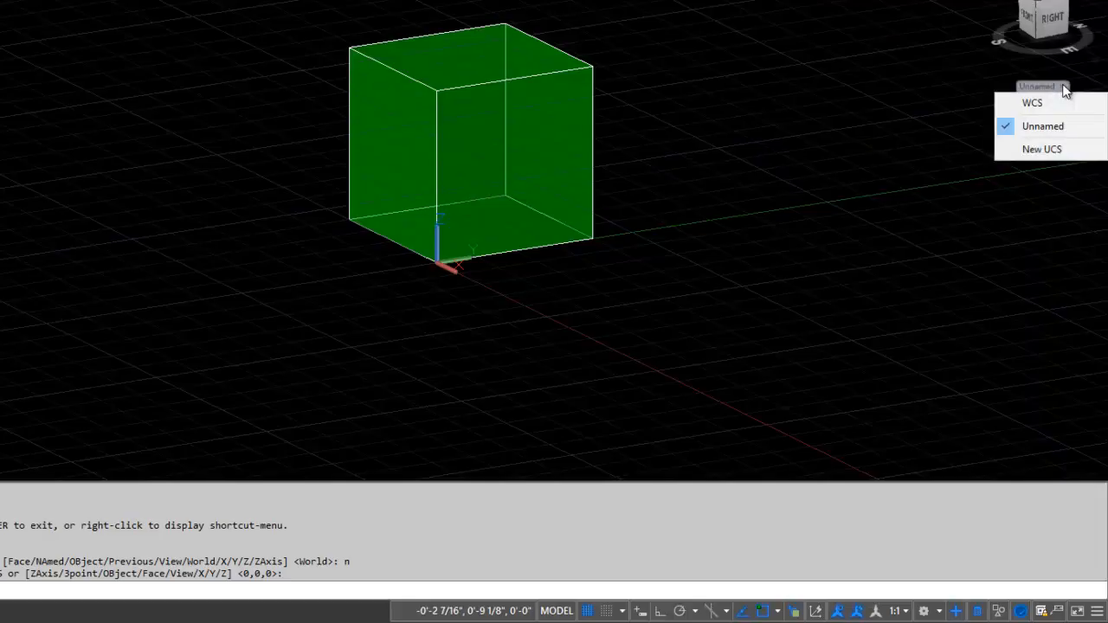
pyautogui.click(1044, 149)
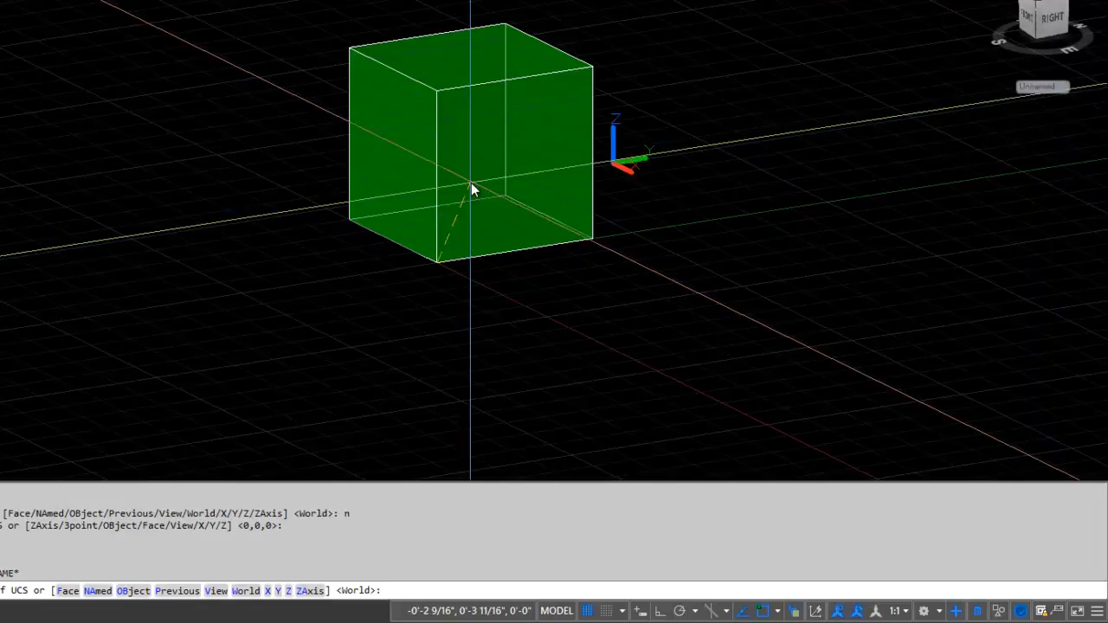
pyautogui.click(531, 230)
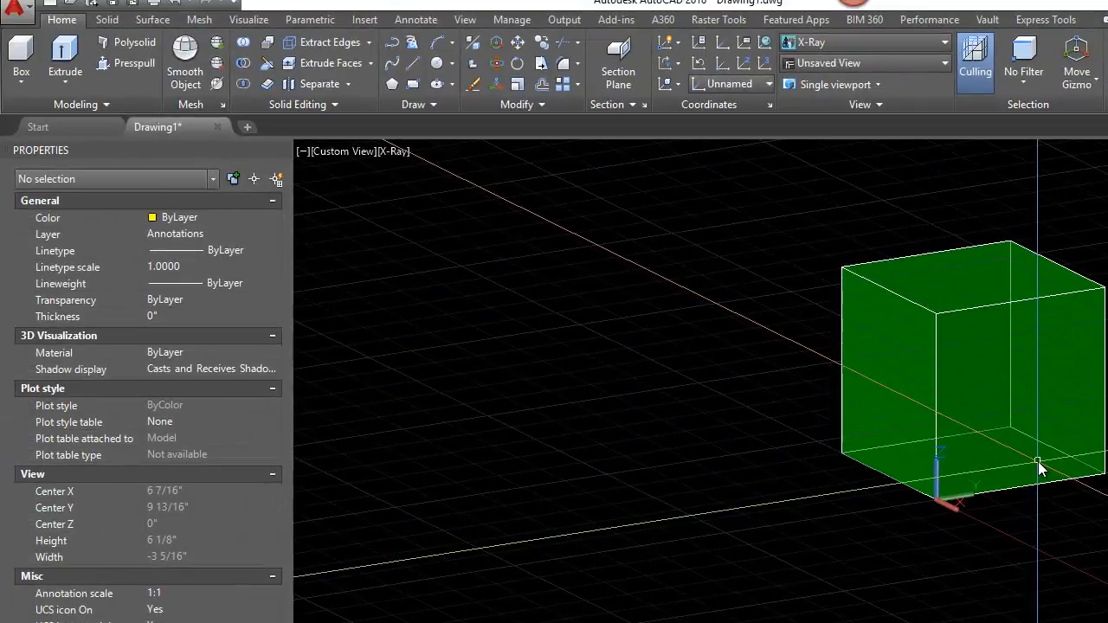
# - Create a new view of the current display in the View Manager and name it FrontRight
pyautogui.write('v')
pyautogui.press('Return')
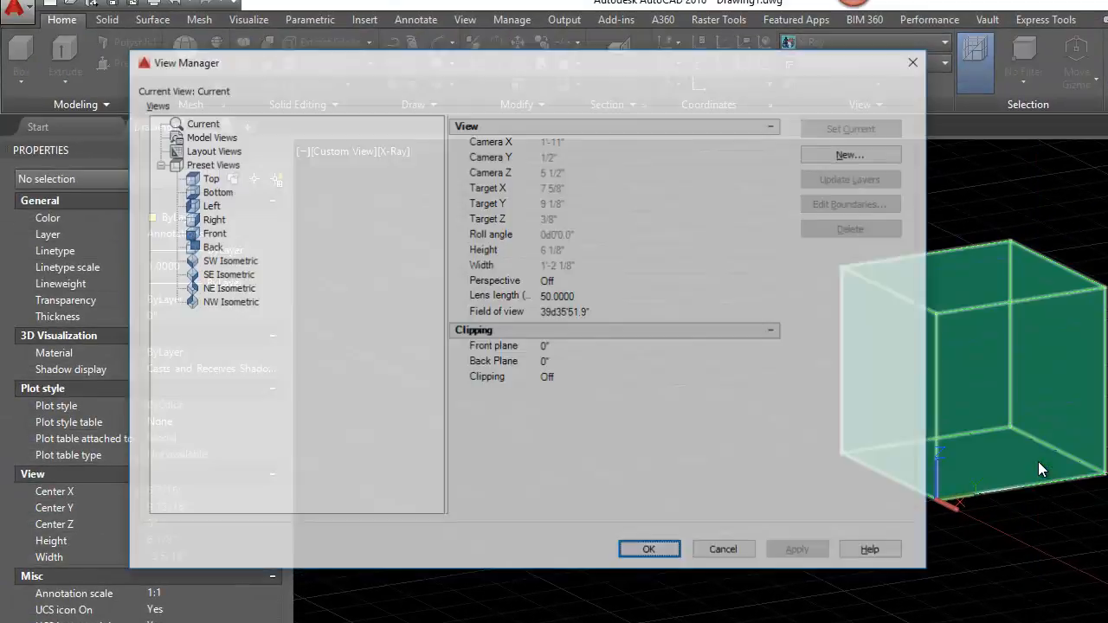
pyautogui.click(846, 154)
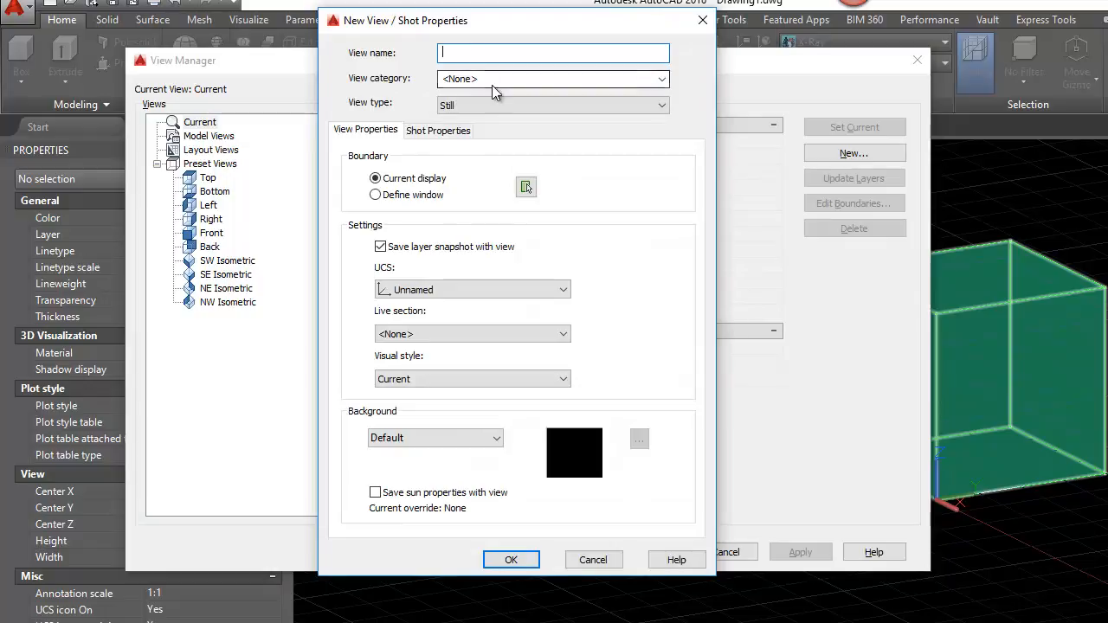
pyautogui.click(435, 289)
pyautogui.click(435, 289)
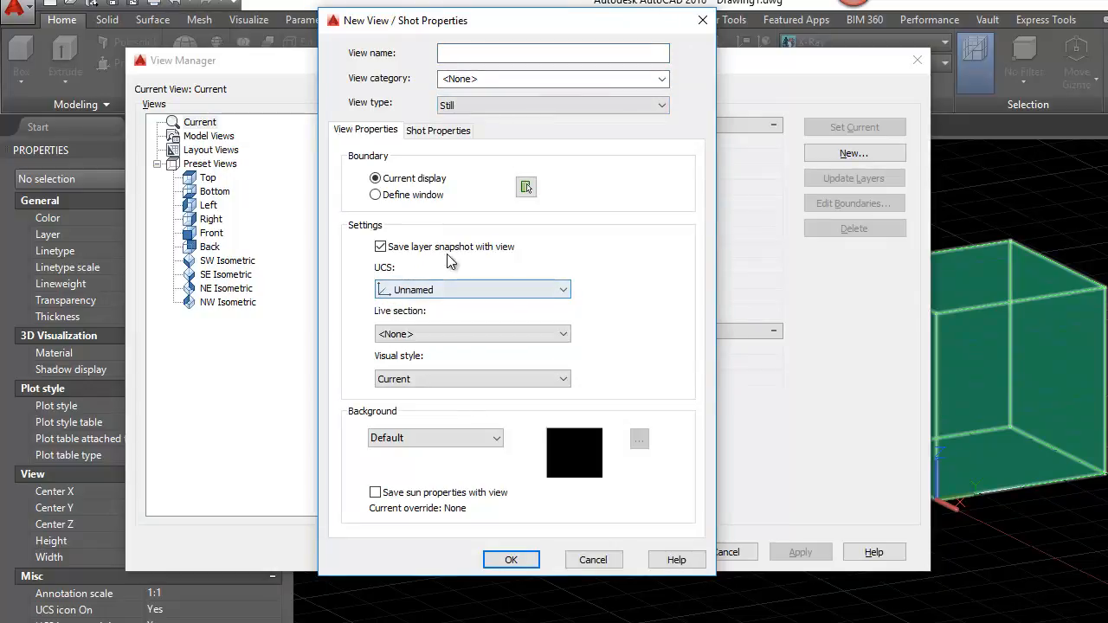
pyautogui.click(457, 54)
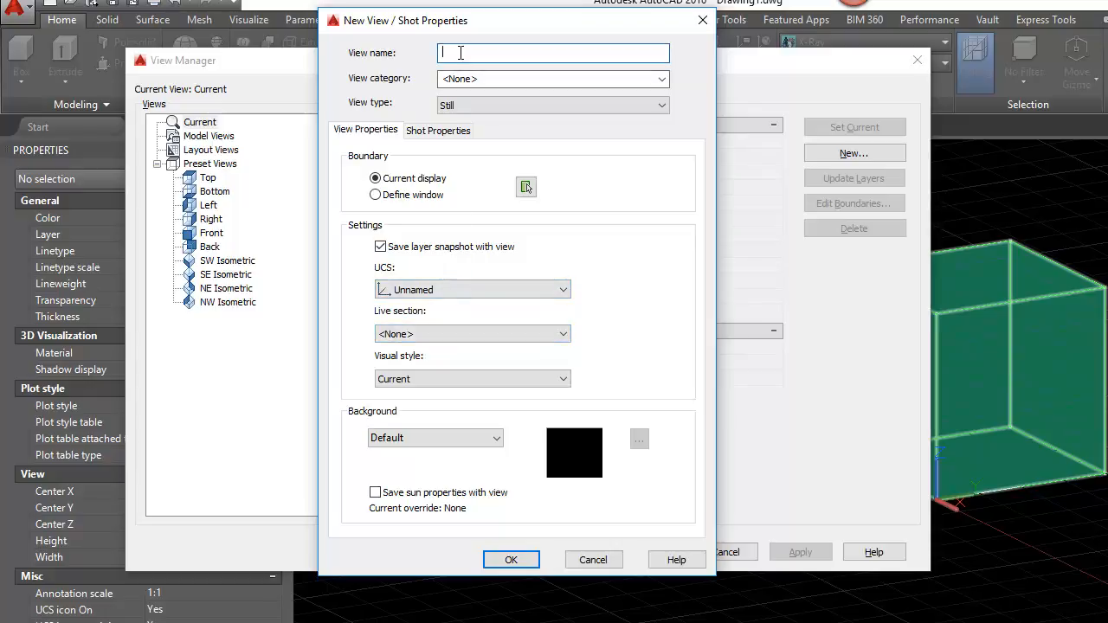
pyautogui.write('FrontRight')
# - Store the Unnamed UCS with the FrontRight view, save the view and apply it
pyautogui.click(434, 293)
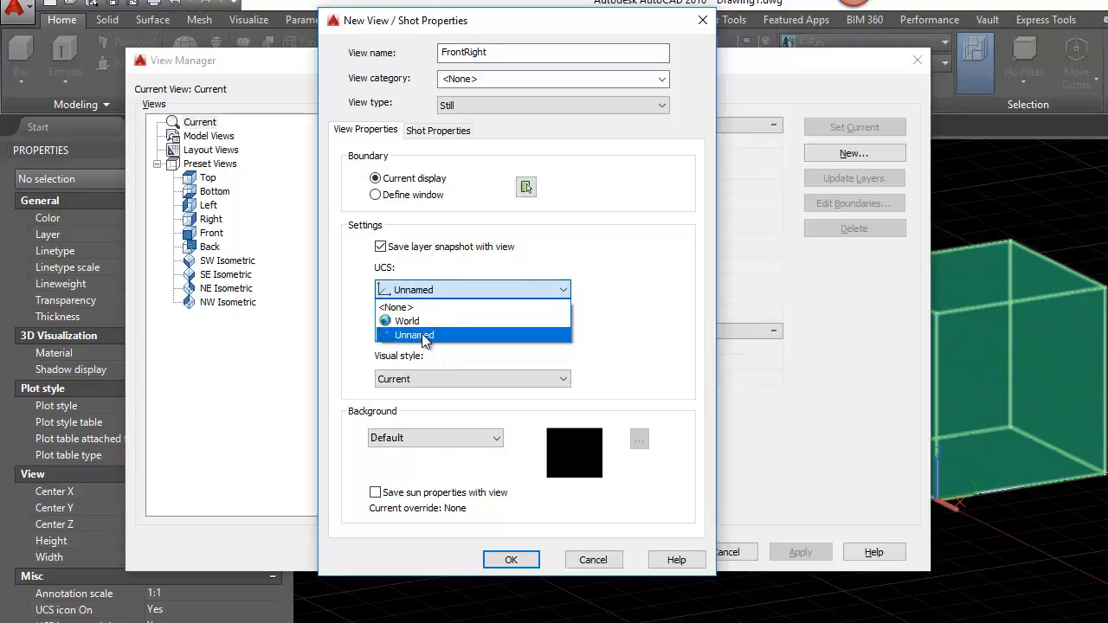
pyautogui.click(424, 336)
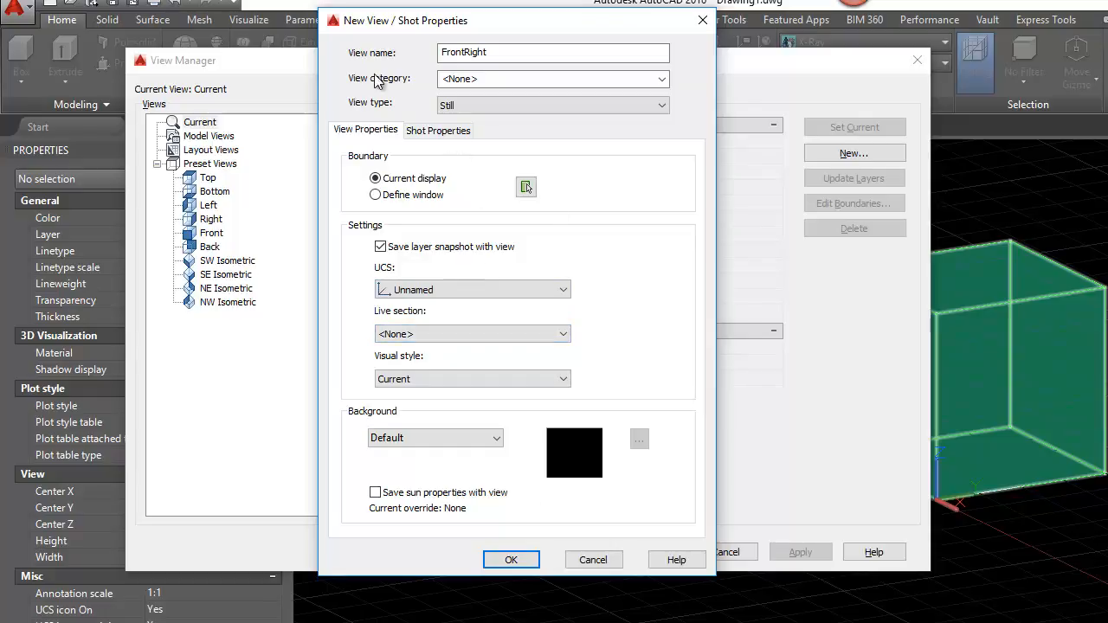
pyautogui.click(510, 560)
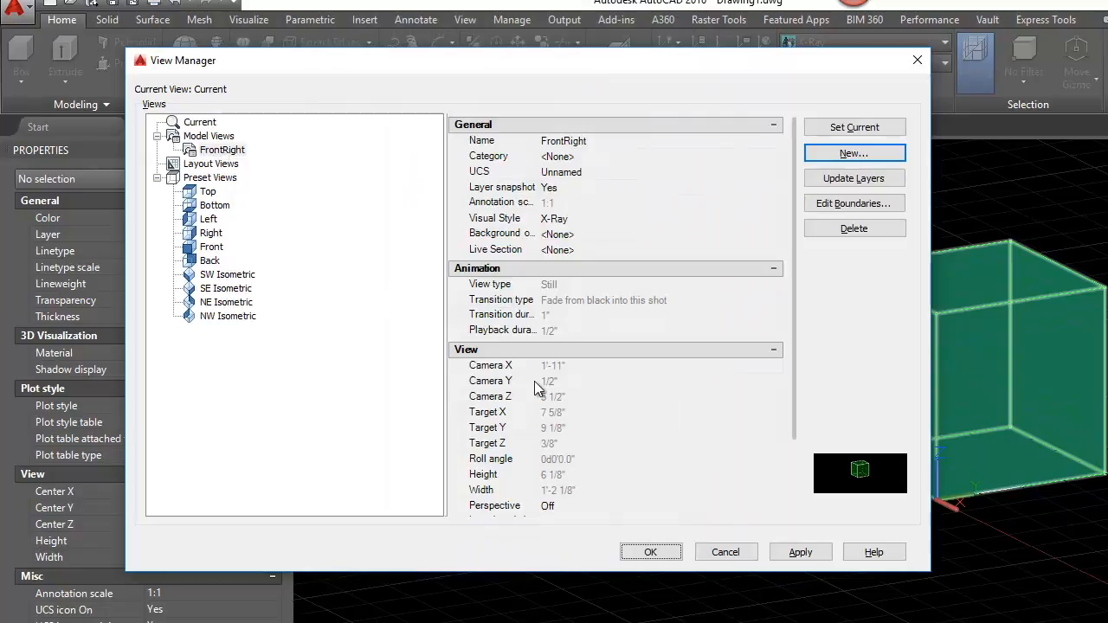
pyautogui.click(792, 552)
pyautogui.click(662, 552)
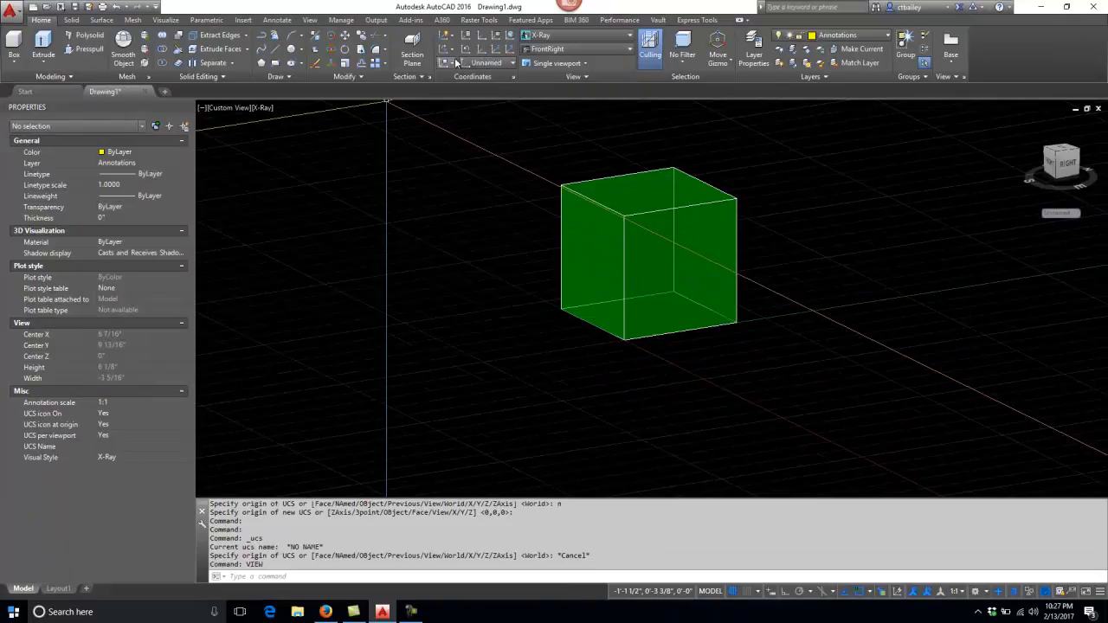
# - Save the current unnamed UCS at the cube's corner as a named UCS called RightFront
pyautogui.click(509, 63)
pyautogui.click(511, 65)
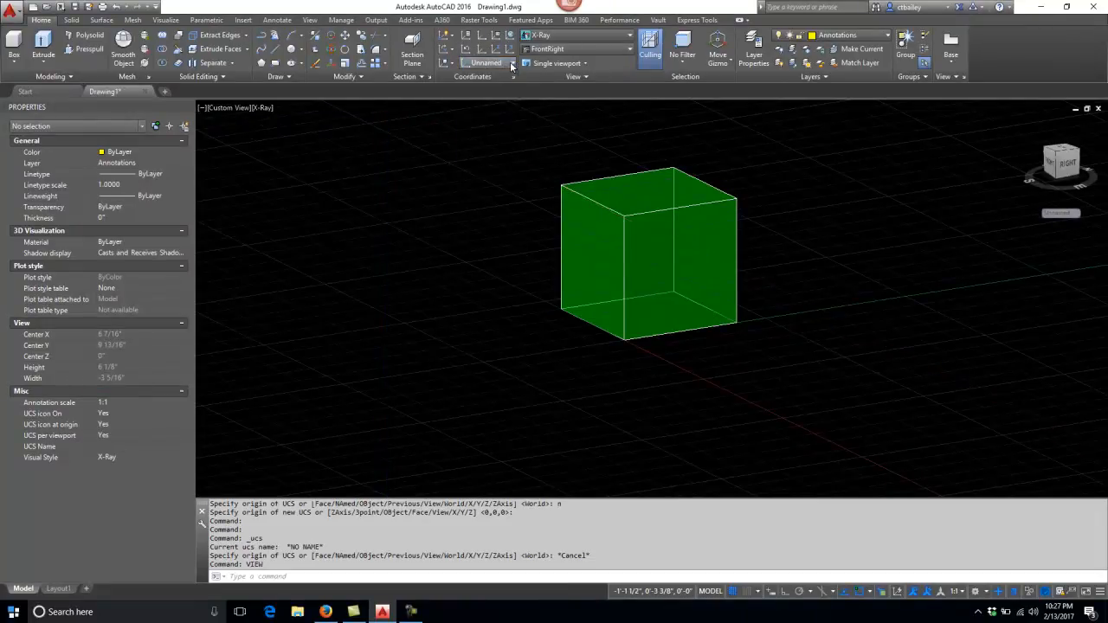
pyautogui.click(1078, 219)
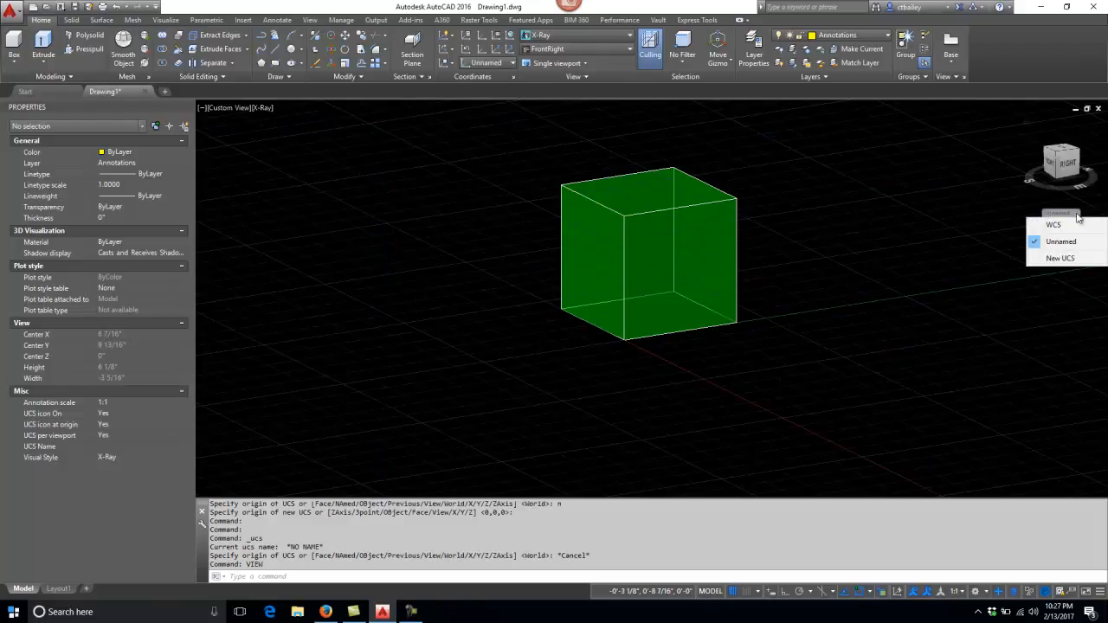
pyautogui.click(1060, 258)
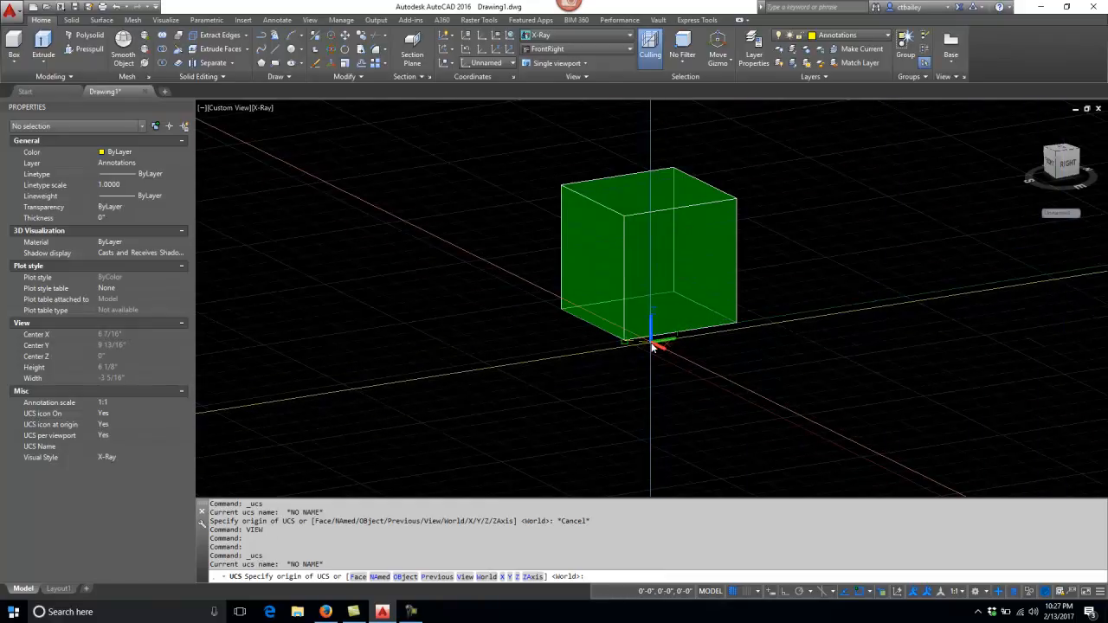
pyautogui.write('NA')
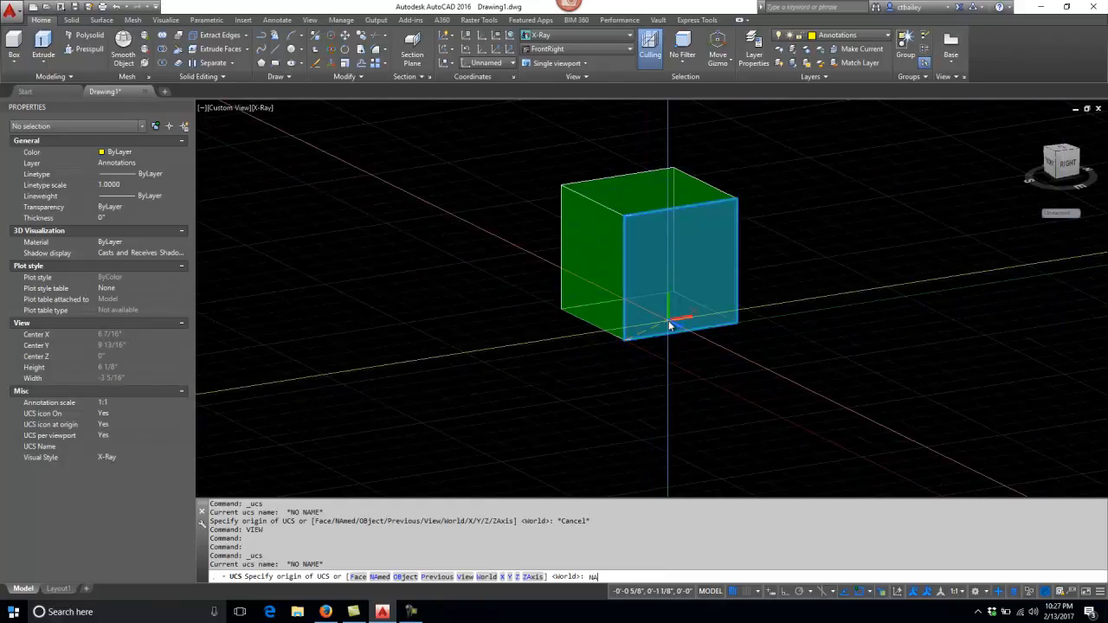
pyautogui.press('Return')
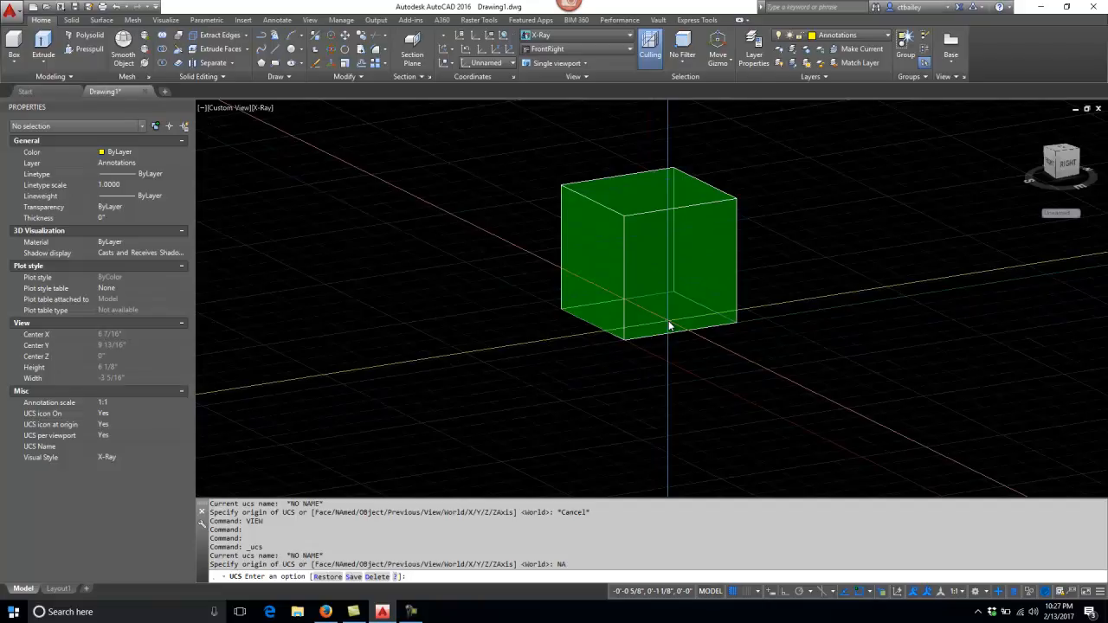
pyautogui.press('Return')
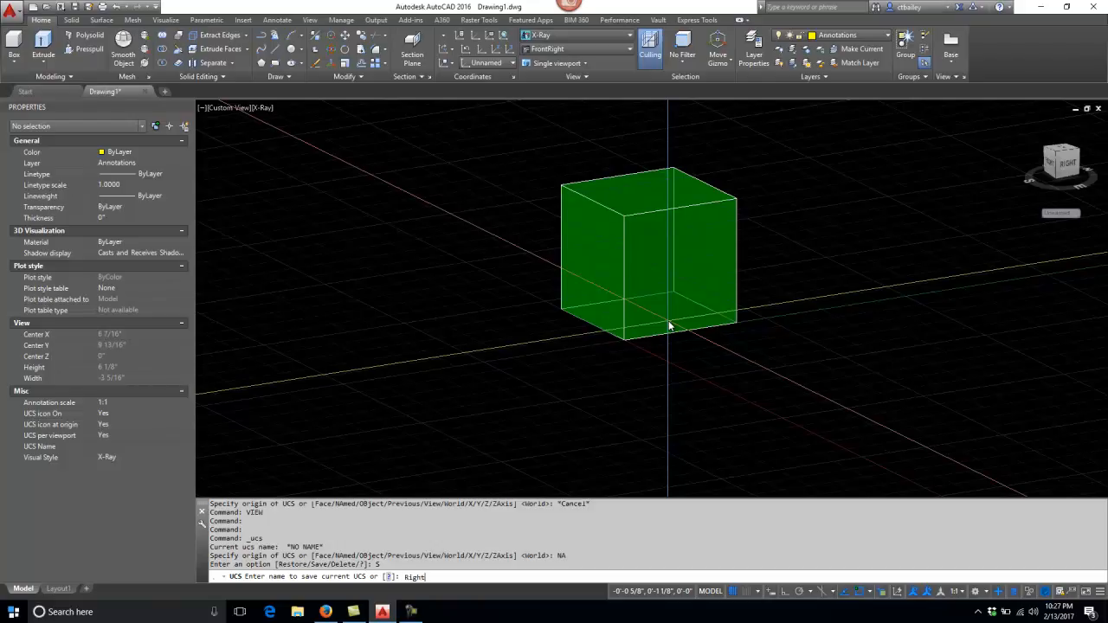
pyautogui.press('Return')
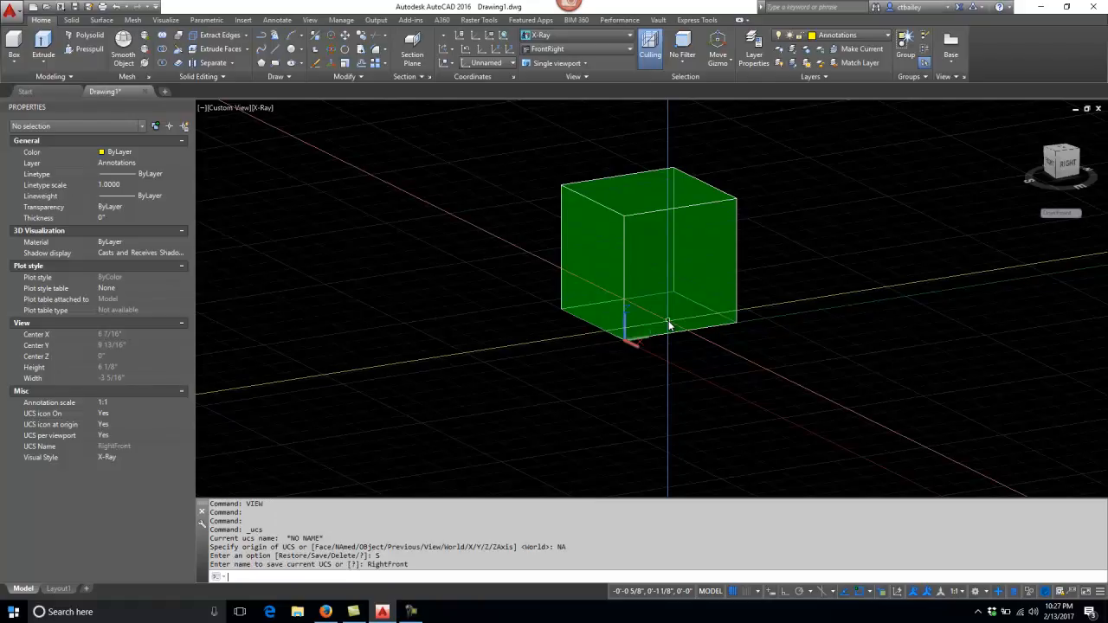
# - Create a new view of the current display in the View Manager and name it RightFront2
pyautogui.write('viwq')
pyautogui.press('Return')
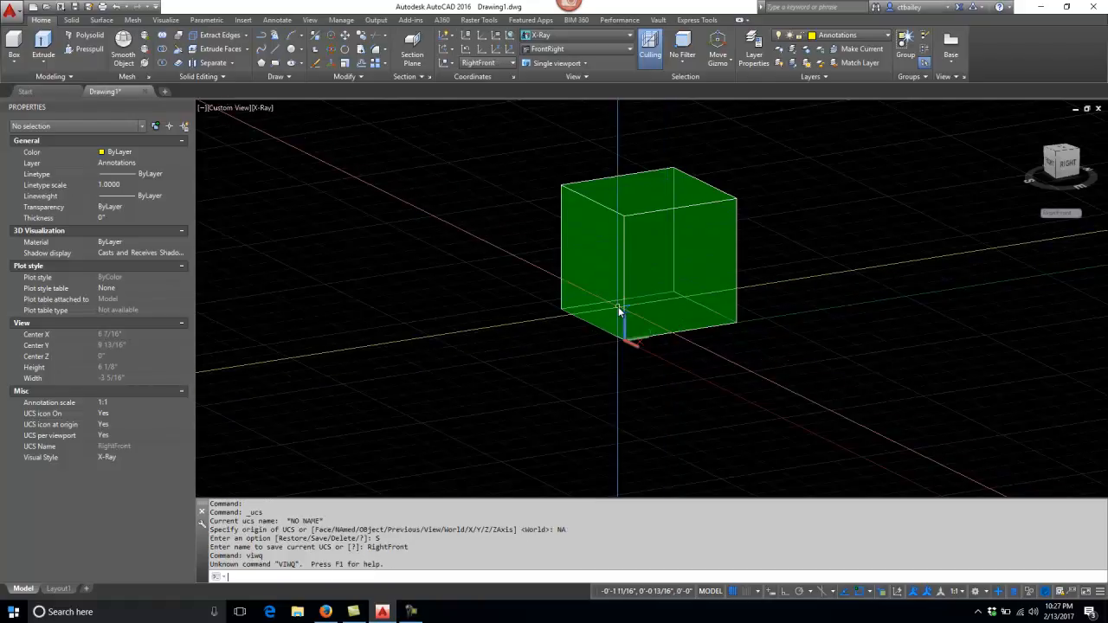
pyautogui.write('view')
pyautogui.press('Return')
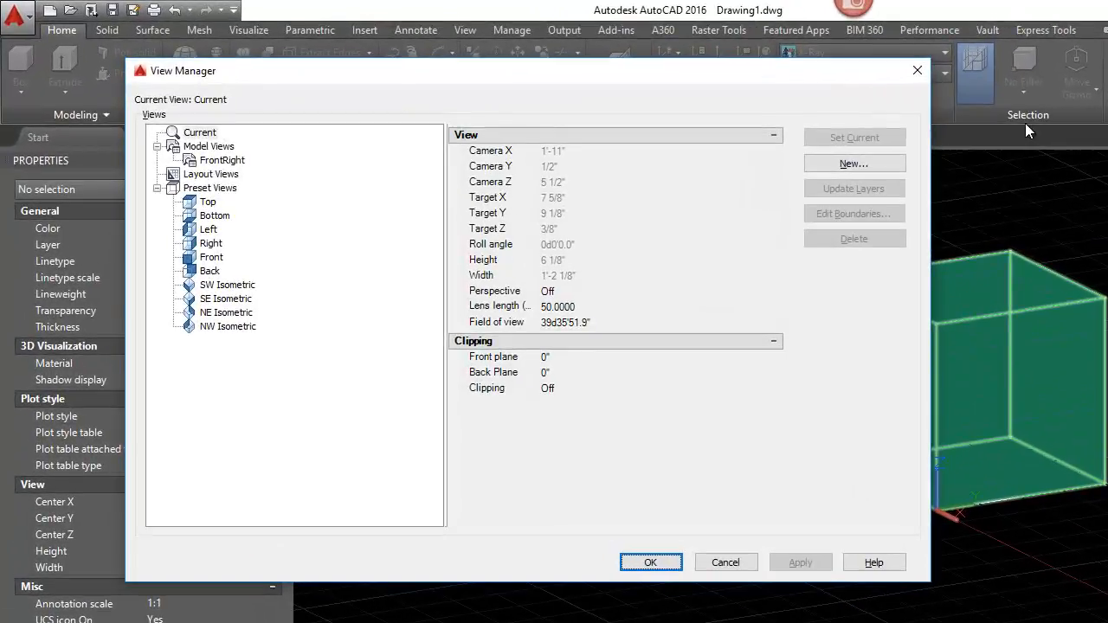
pyautogui.click(879, 164)
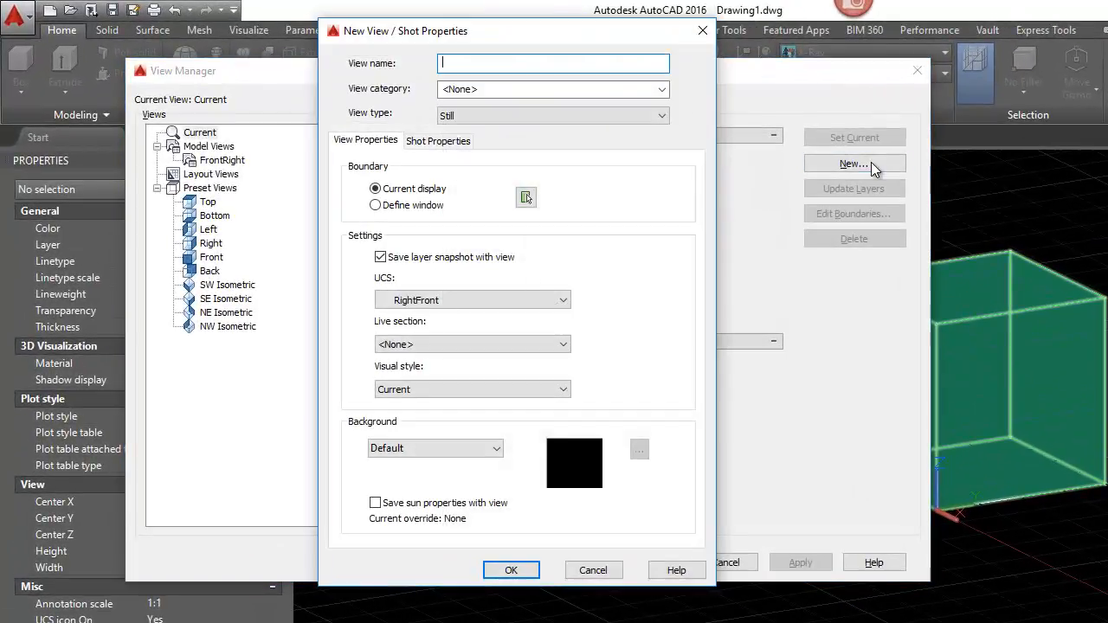
pyautogui.write('Roight')
pyautogui.press('BackSpace')
pyautogui.press('BackSpace')
pyautogui.press('BackSpace')
pyautogui.write('ightFront2')
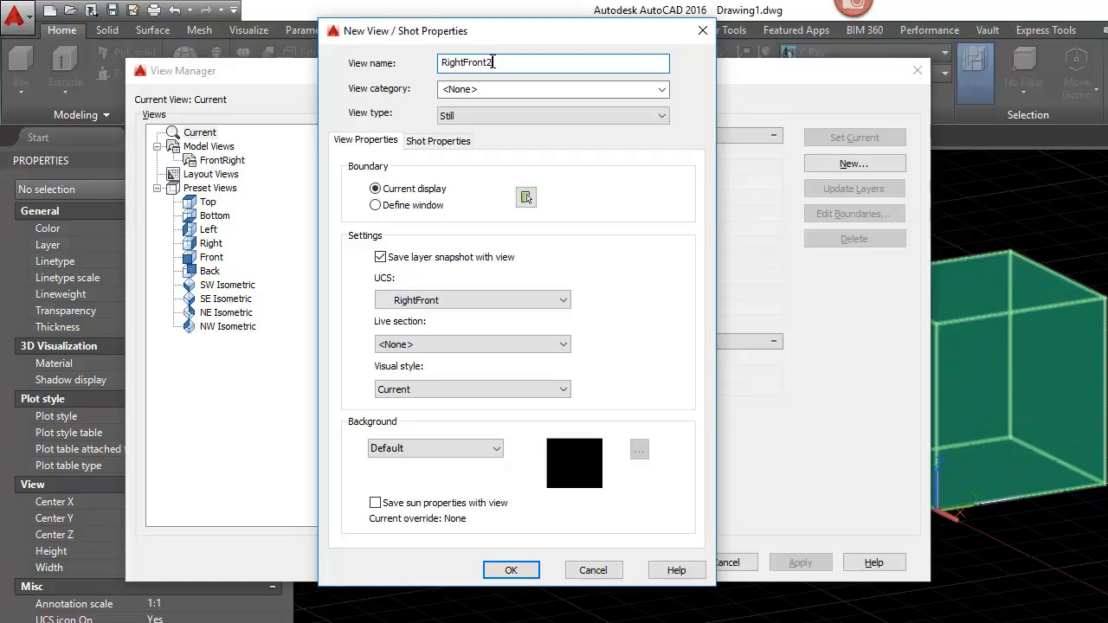
# - Store the RightFront UCS with the RightFront2 view and save the view
pyautogui.click(426, 303)
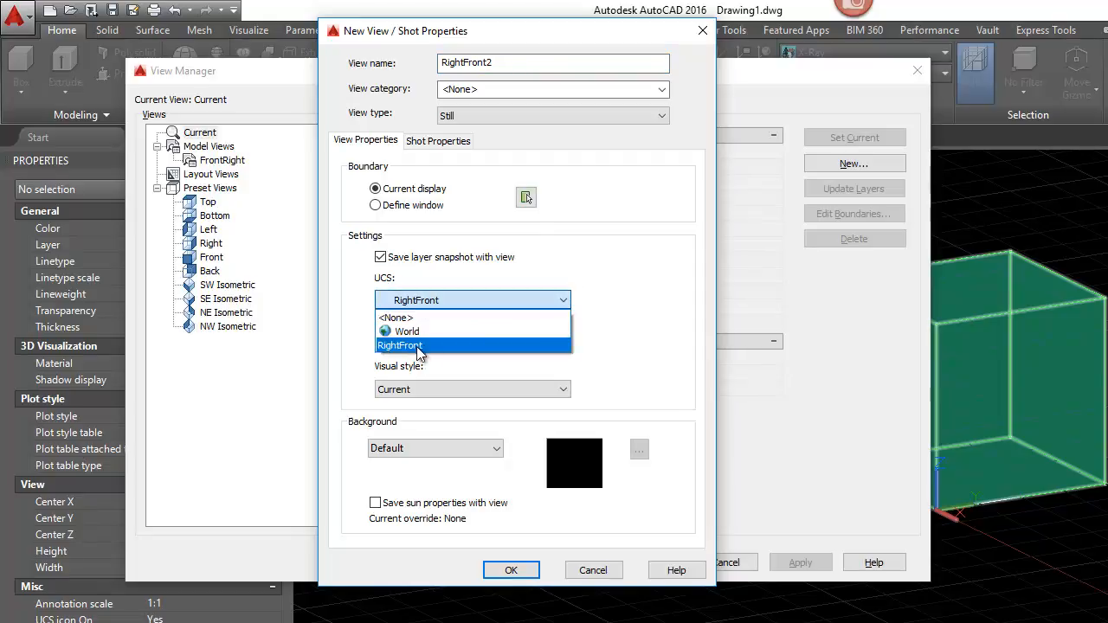
pyautogui.click(413, 346)
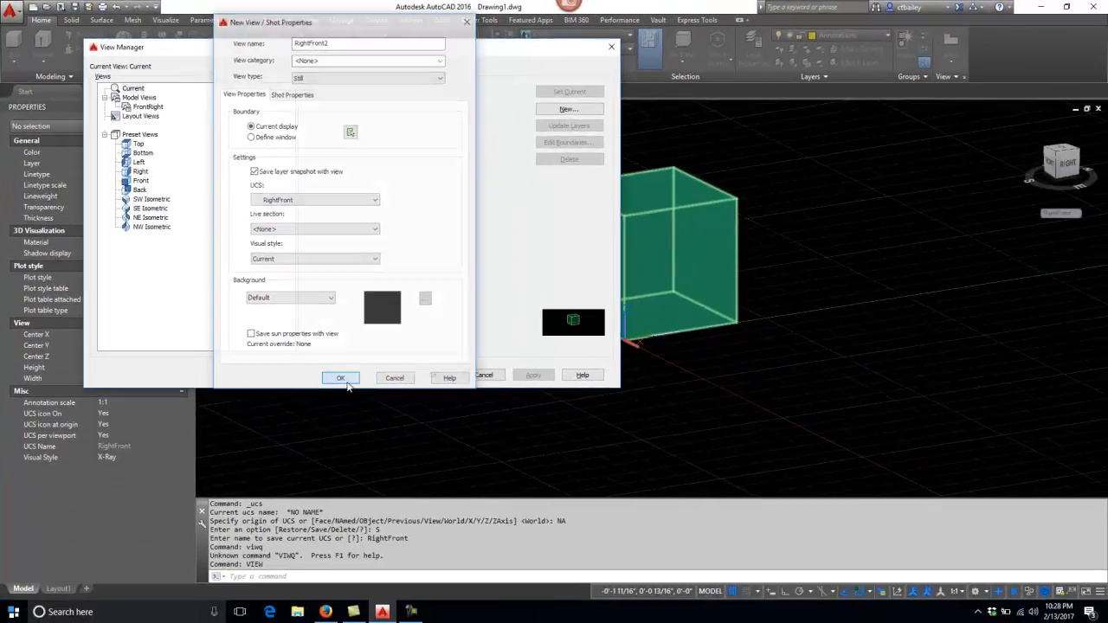
pyautogui.click(511, 569)
pyautogui.click(433, 374)
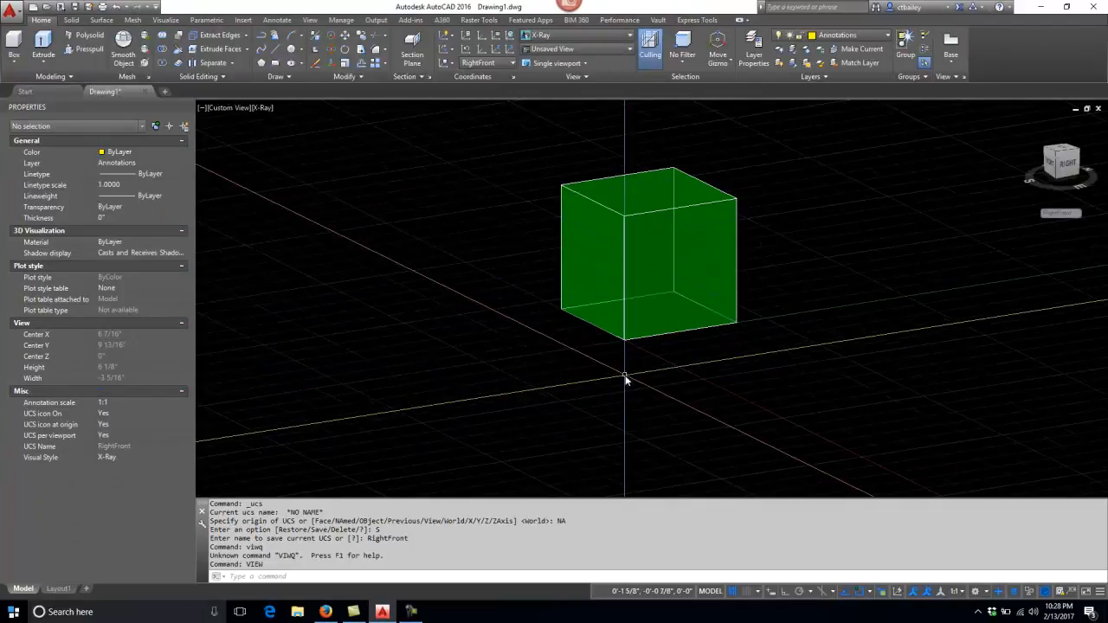
# - Orbit to a tilted view of the cube from below and exit the orbit mode
pyautogui.write('orbit')
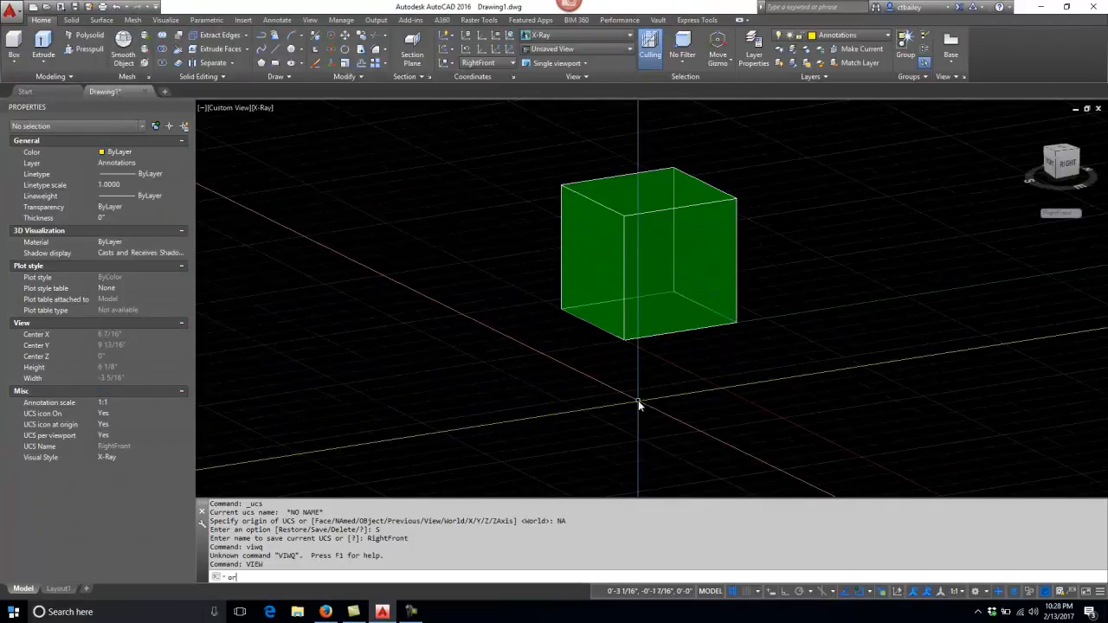
pyautogui.press('Return')
pyautogui.moveTo(571, 341); pyautogui.dragTo(693, 218)
pyautogui.rightClick(692, 218)
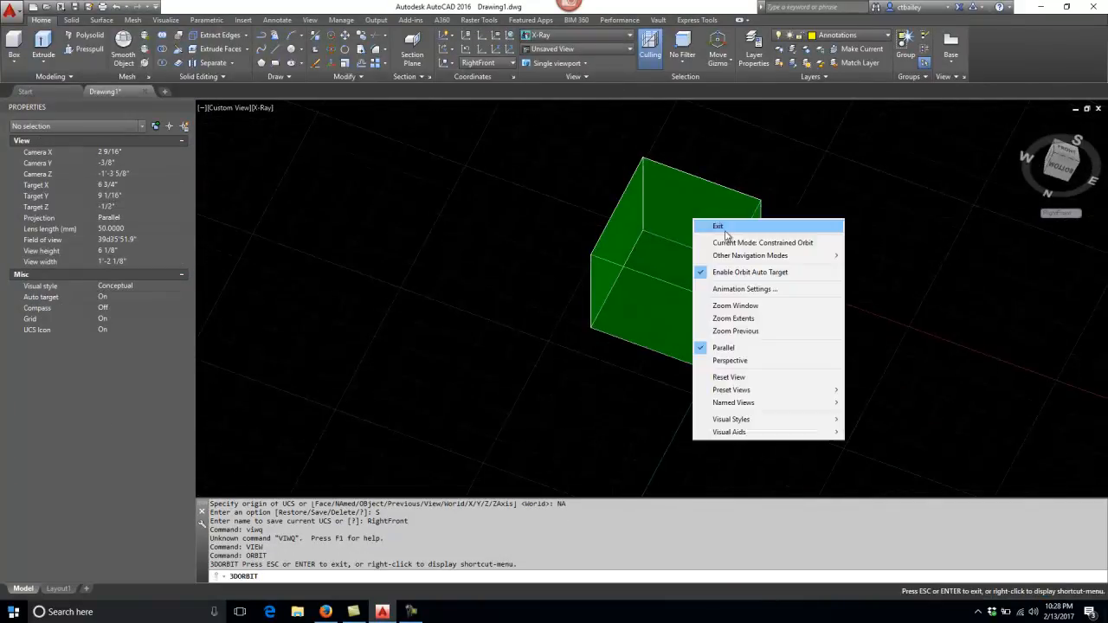
pyautogui.click(732, 229)
# - Define a UCS from three arbitrary points, with its origin at the cube and skewed axes
pyautogui.write('ucs')
pyautogui.press('Return')
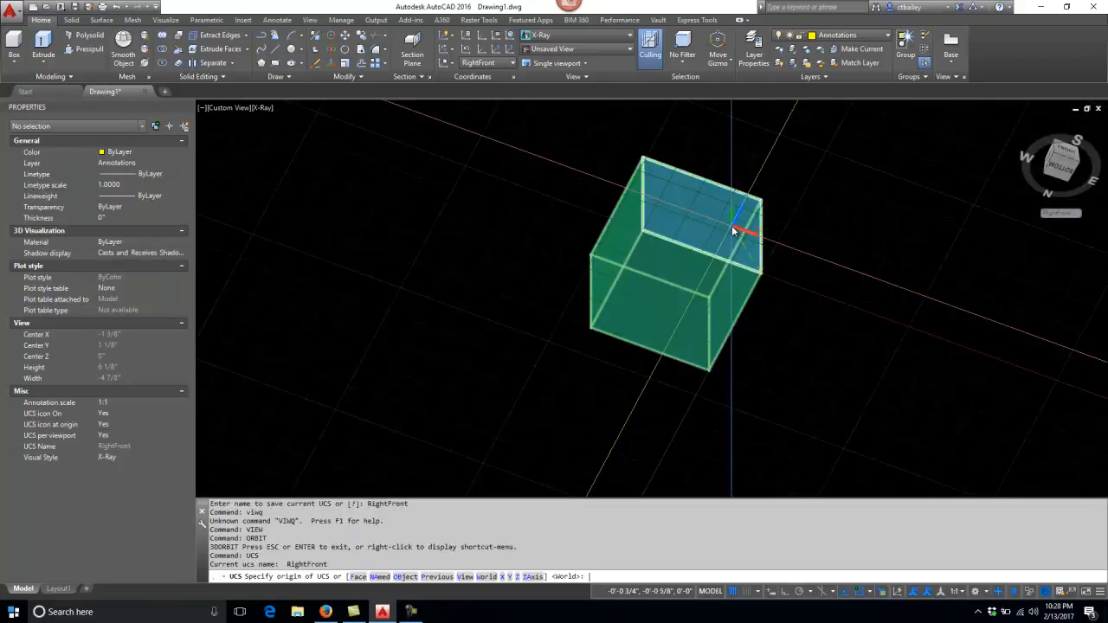
pyautogui.click(655, 312)
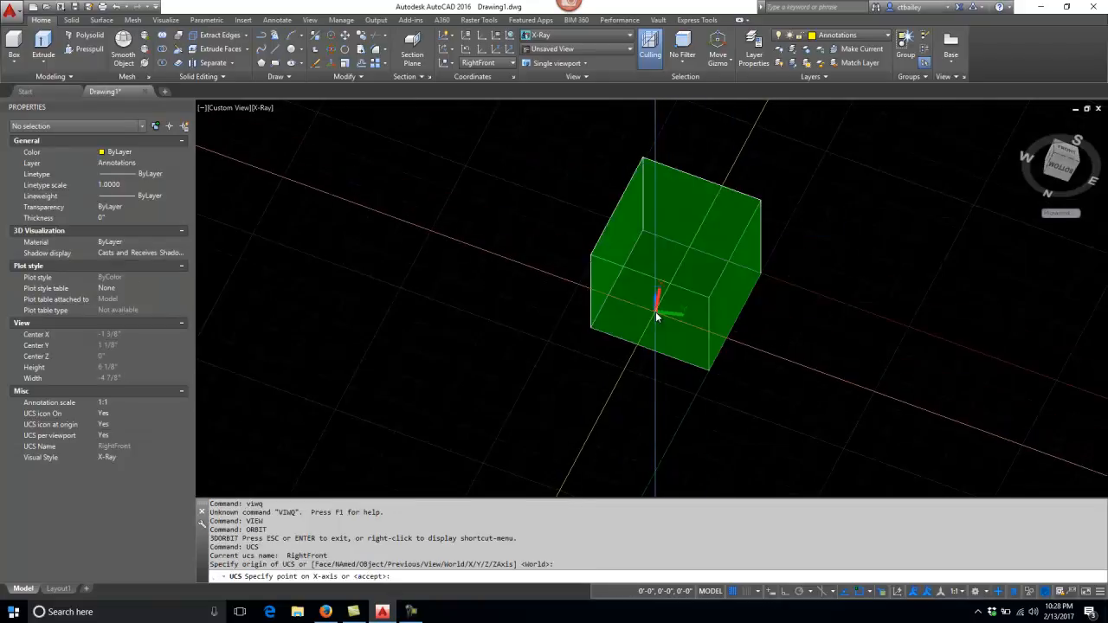
pyautogui.click(719, 320)
pyautogui.click(786, 363)
# - Orbit to a view showing the cube's top and back faces, and exit the orbit mode
pyautogui.write('orbit')
pyautogui.press('Return')
pyautogui.moveTo(786, 357)
pyautogui.mouseDown()
pyautogui.moveTo(576, 347)
pyautogui.moveTo(658, 286)
pyautogui.moveTo(786, 421)
pyautogui.moveTo(775, 356)
pyautogui.mouseUp()
pyautogui.rightClick(774, 358)
pyautogui.click(830, 387)
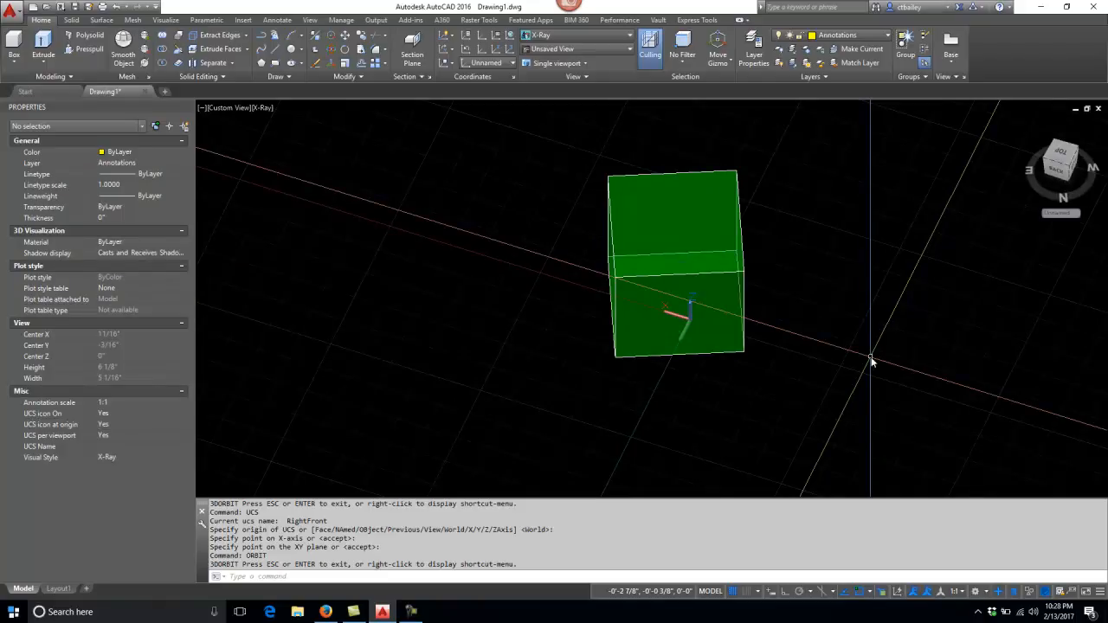
# - Set the saved RightFront2 view current so that its stored orientation and UCS are restored
pyautogui.write('view')
pyautogui.press('Return')
pyautogui.click(149, 115)
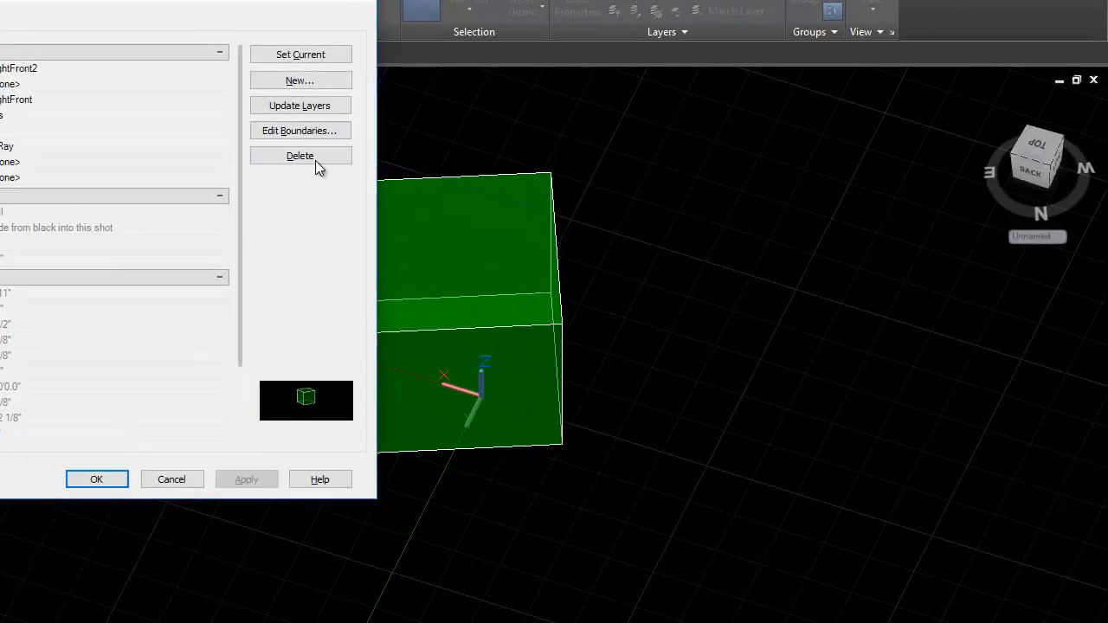
pyautogui.click(303, 56)
pyautogui.click(96, 480)
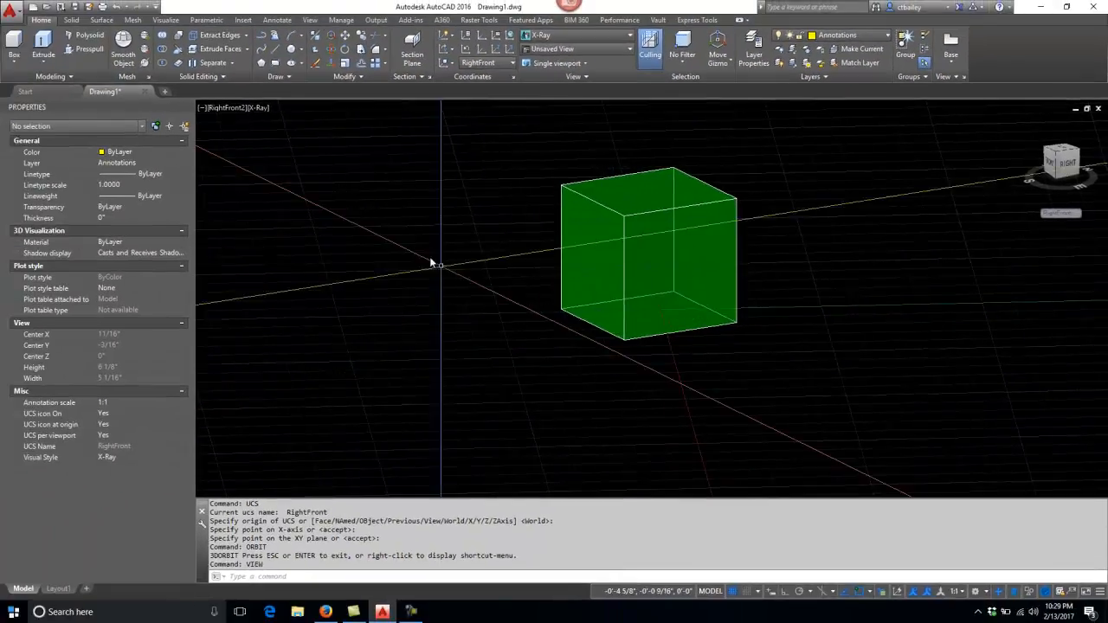
# - Insert the 8.5x11-Portrait layout from the template NHTI_ARET102C_Borders.dwt
pyautogui.click(58, 589)
pyautogui.scroll(4, 465, 291)
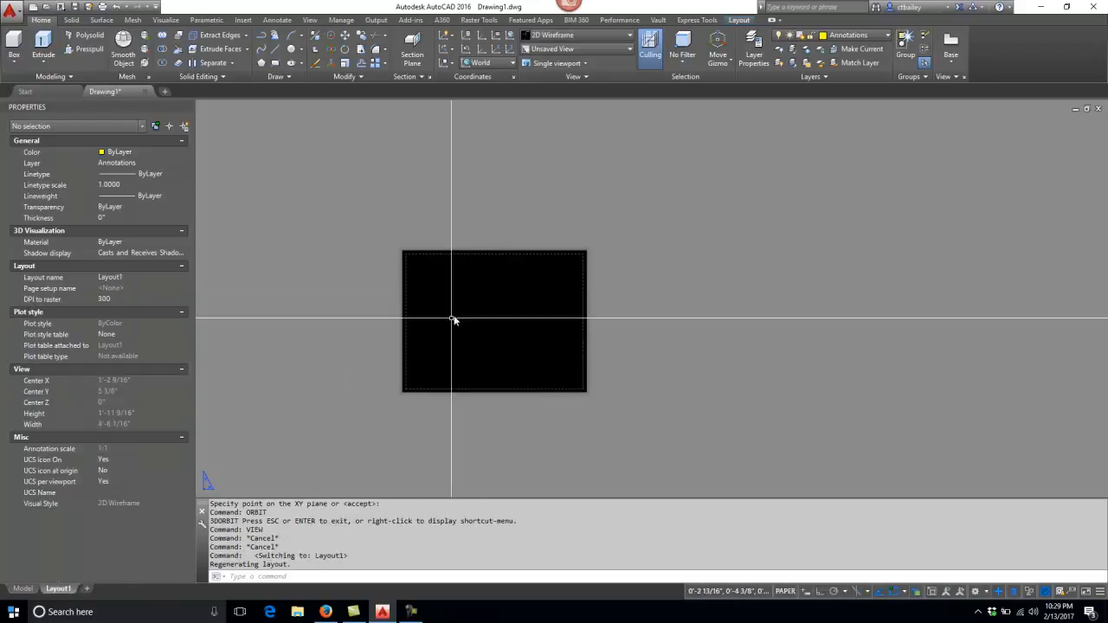
pyautogui.rightClick(60, 592)
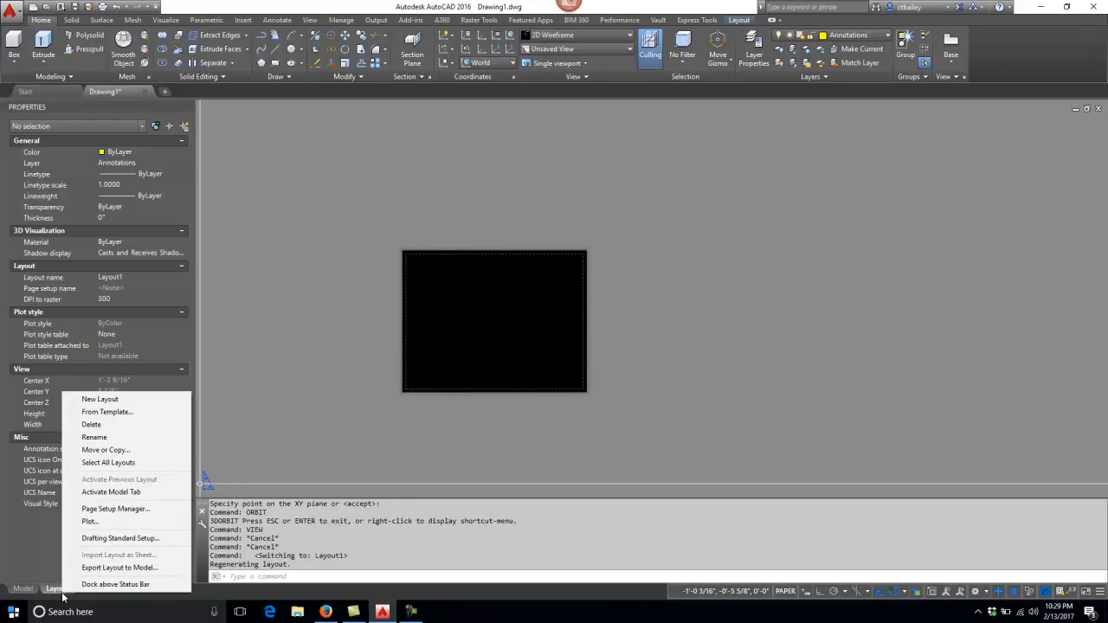
pyautogui.click(107, 412)
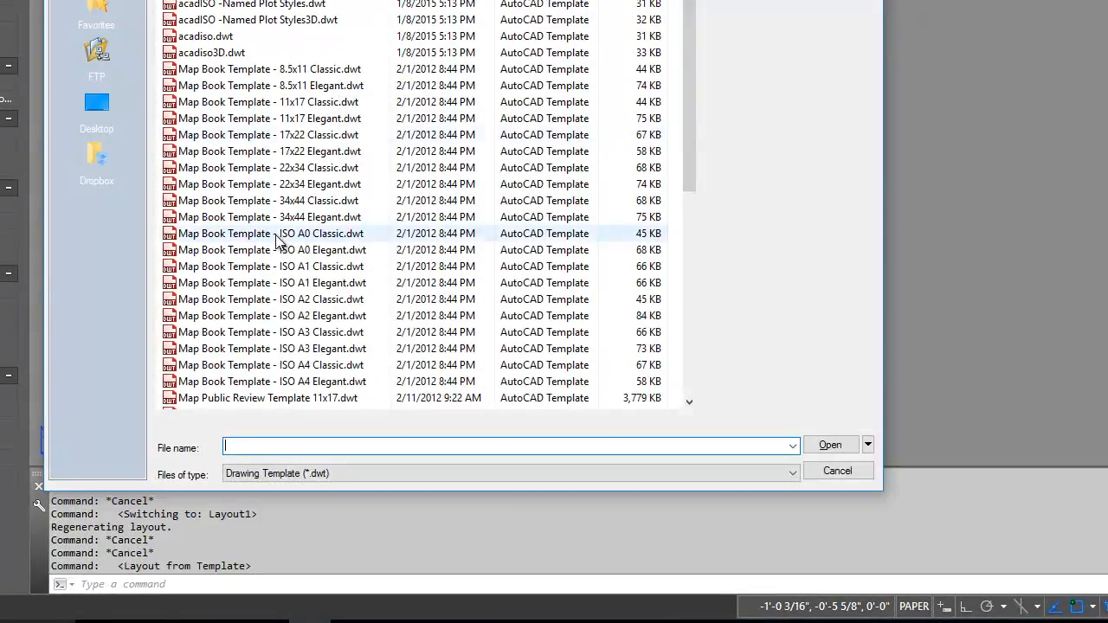
pyautogui.scroll(-7, 266, 253)
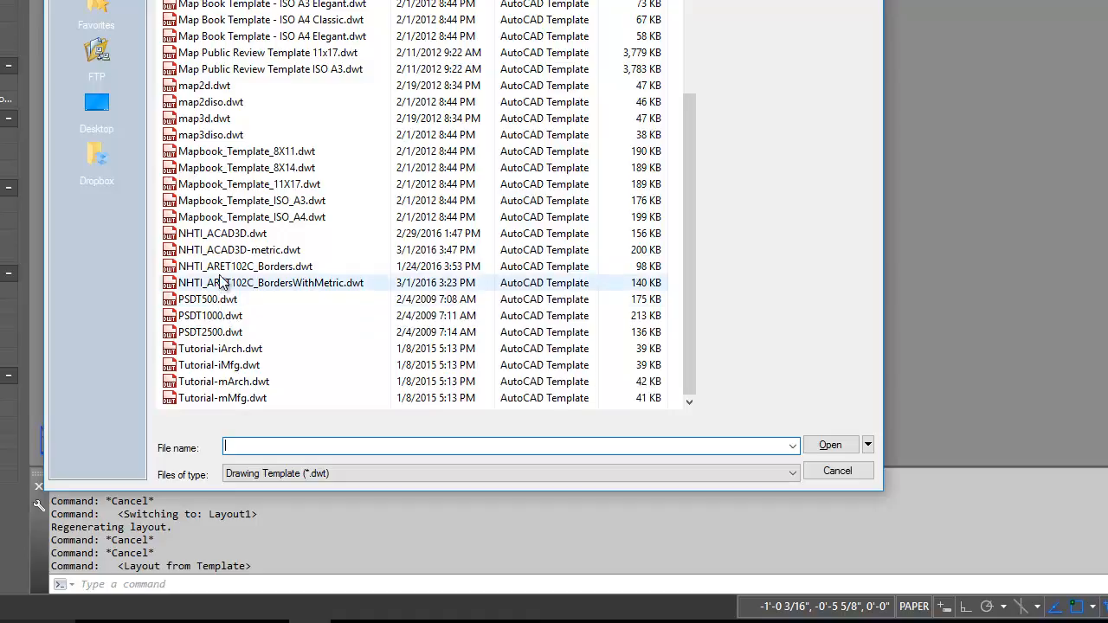
pyautogui.click(223, 267)
pyautogui.click(831, 446)
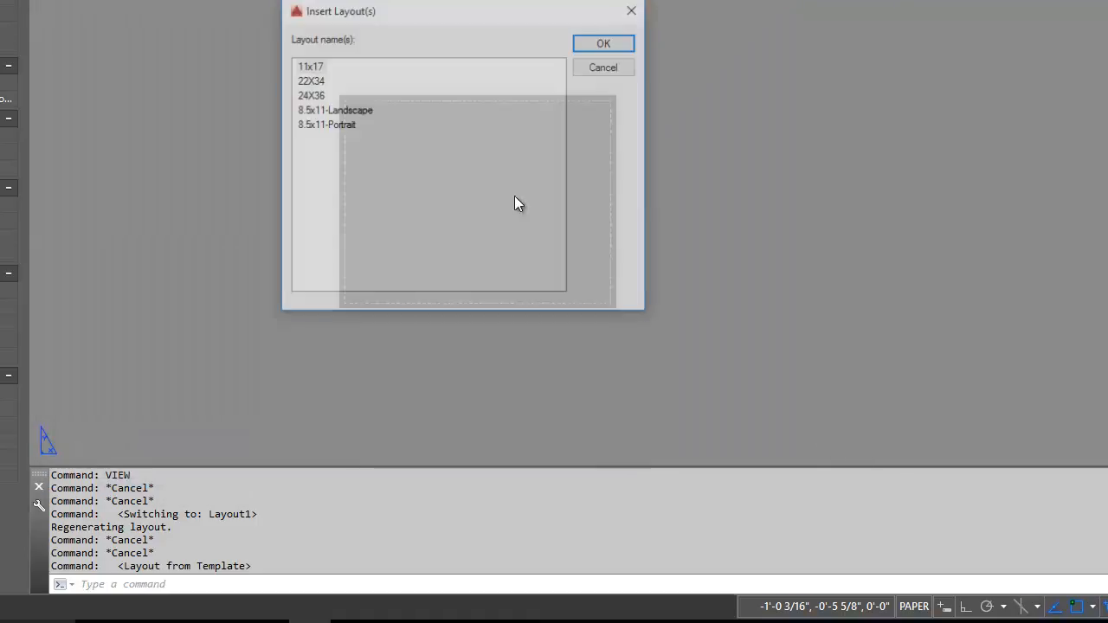
pyautogui.click(329, 127)
pyautogui.click(606, 42)
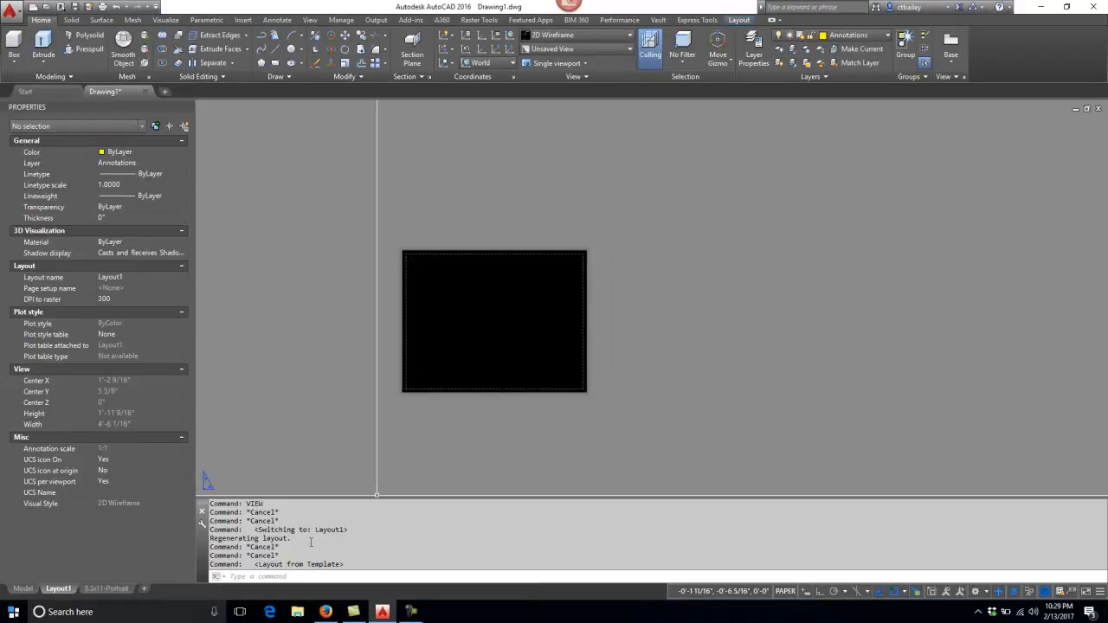
# - Switch to the 8.5x11-Portrait layout and activate model space in its viewport
pyautogui.click(106, 588)
pyautogui.scroll(-5, 525, 386)
pyautogui.scroll(4, 564, 340)
pyautogui.doubleClick(567, 350)
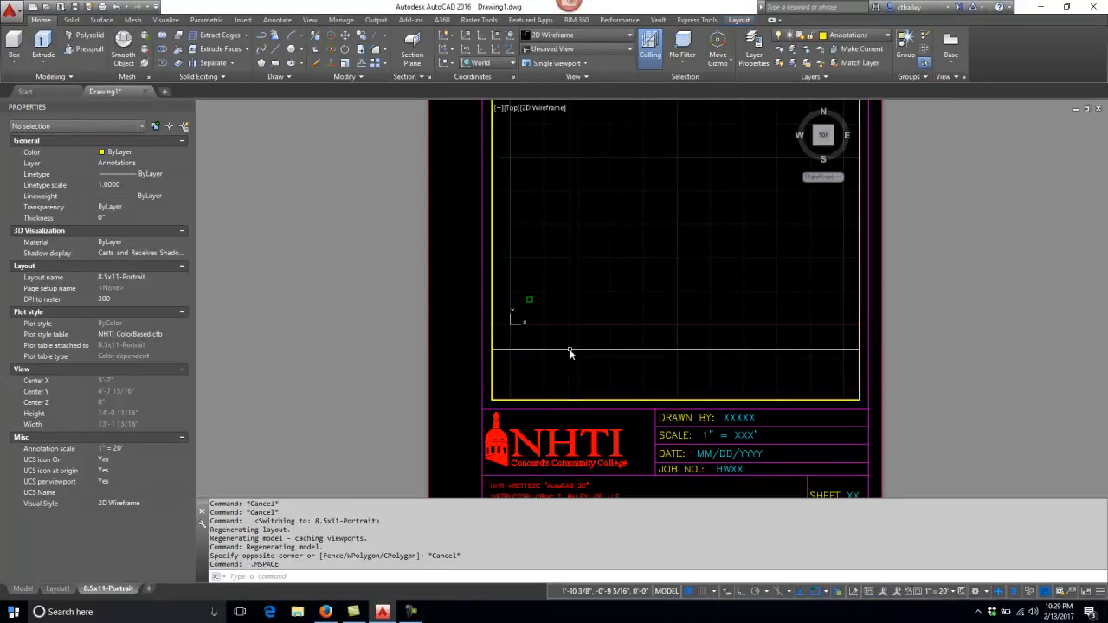
# - Zoom the active viewport to the drawing's extents and return to paper space
pyautogui.write('zon')
pyautogui.press('Return')
pyautogui.press('Escape')
pyautogui.press('Escape')
pyautogui.write('z')
pyautogui.press('Return')
pyautogui.write('e')
pyautogui.press('Return')
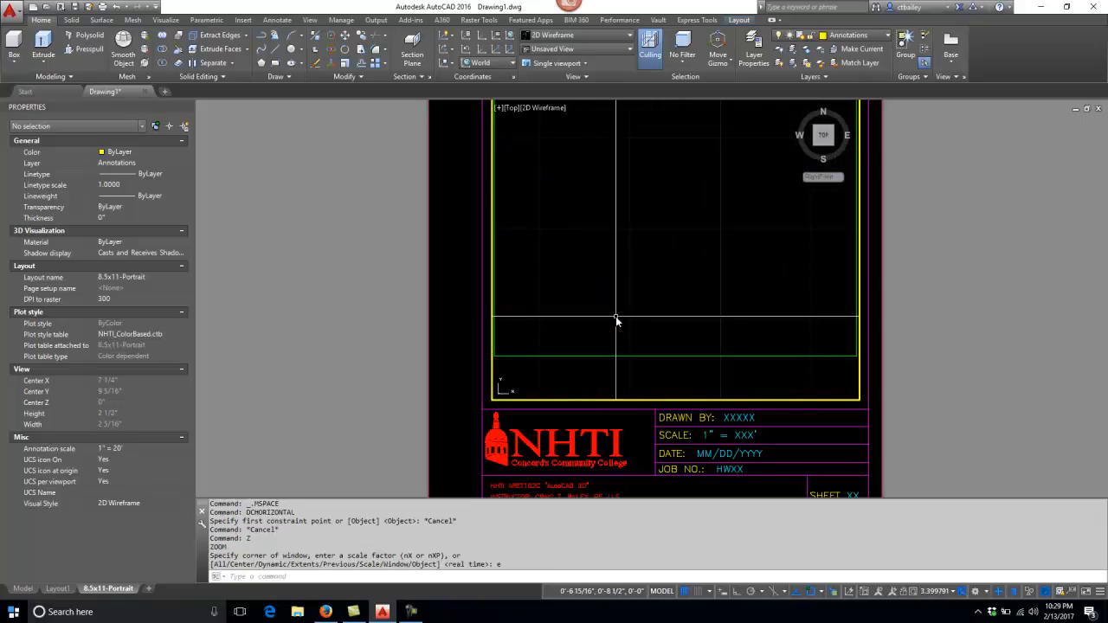
pyautogui.doubleClick(619, 427)
pyautogui.scroll(-2, 648, 367)
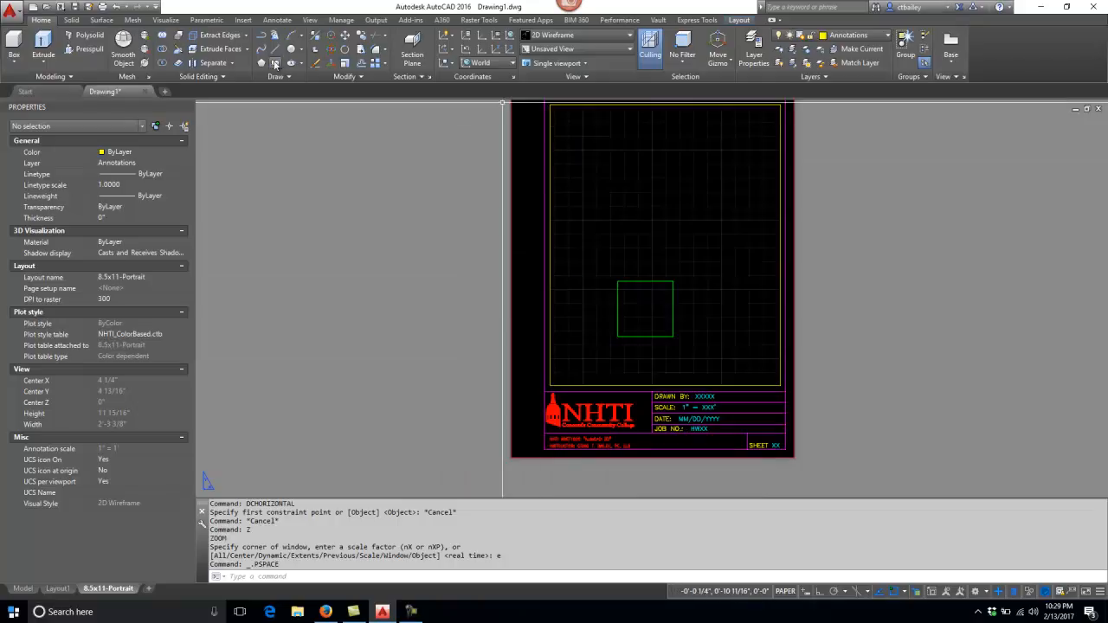
# - Create a wide rectangular viewport in the upper part of the portrait sheet
pyautogui.click(739, 19)
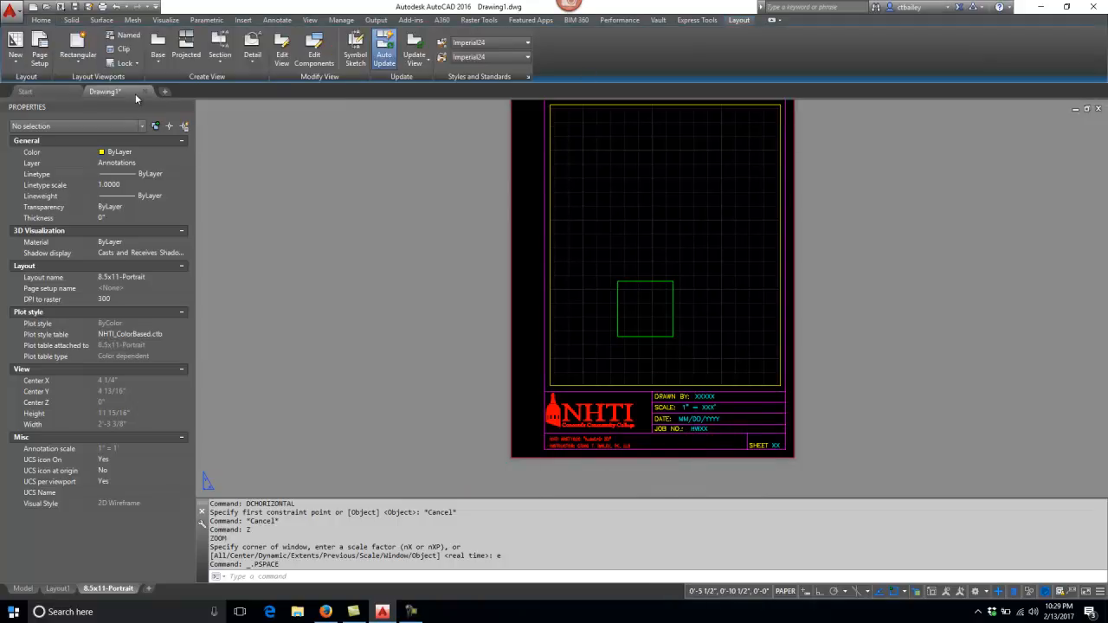
pyautogui.click(77, 47)
pyautogui.click(584, 129)
pyautogui.click(710, 220)
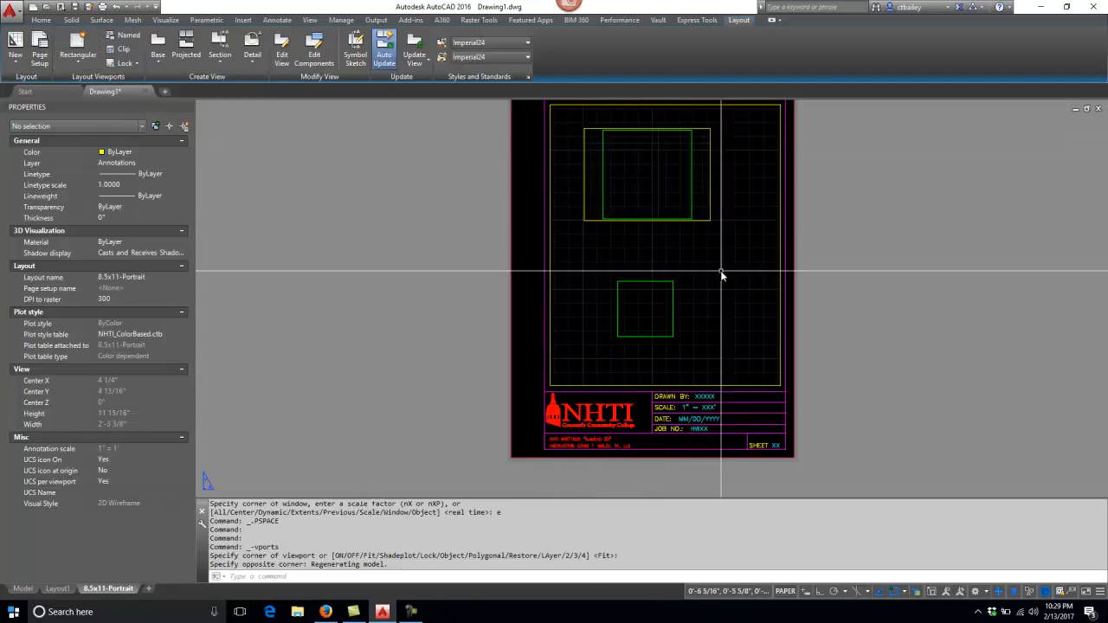
# - Create a small upright rectangular viewport at the lower right of the portrait sheet
pyautogui.press('Return')
pyautogui.click(703, 264)
pyautogui.click(752, 338)
pyautogui.press('Escape')
pyautogui.press('Escape')
# - Shrink the original full-sheet viewport by its corners to fit below the wide viewport, left of the small one
pyautogui.click(772, 387)
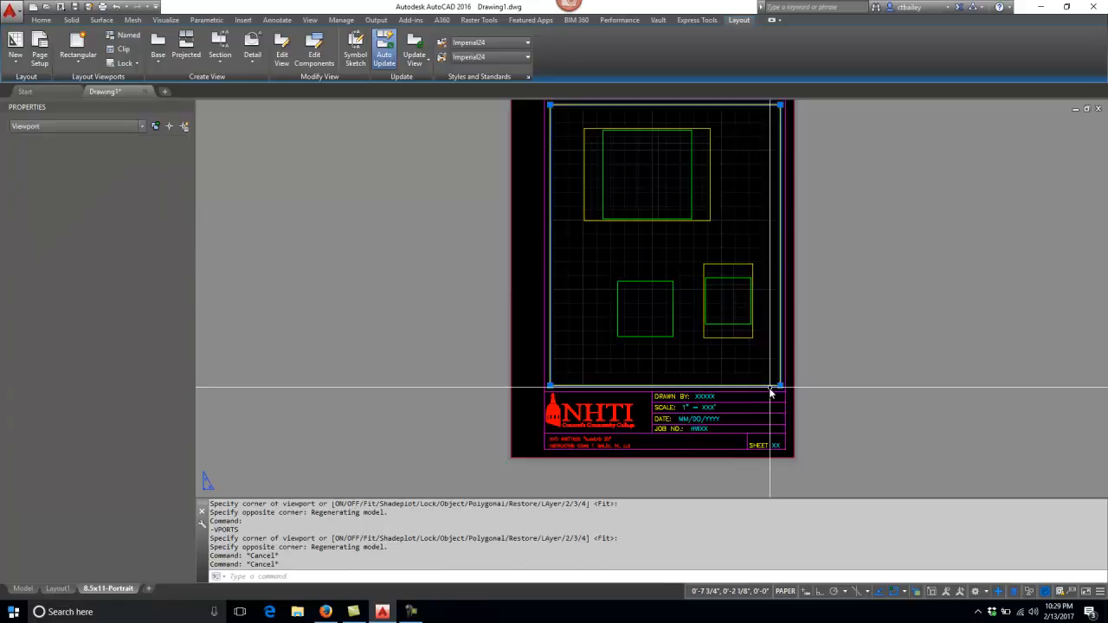
pyautogui.click(780, 386)
pyautogui.click(678, 349)
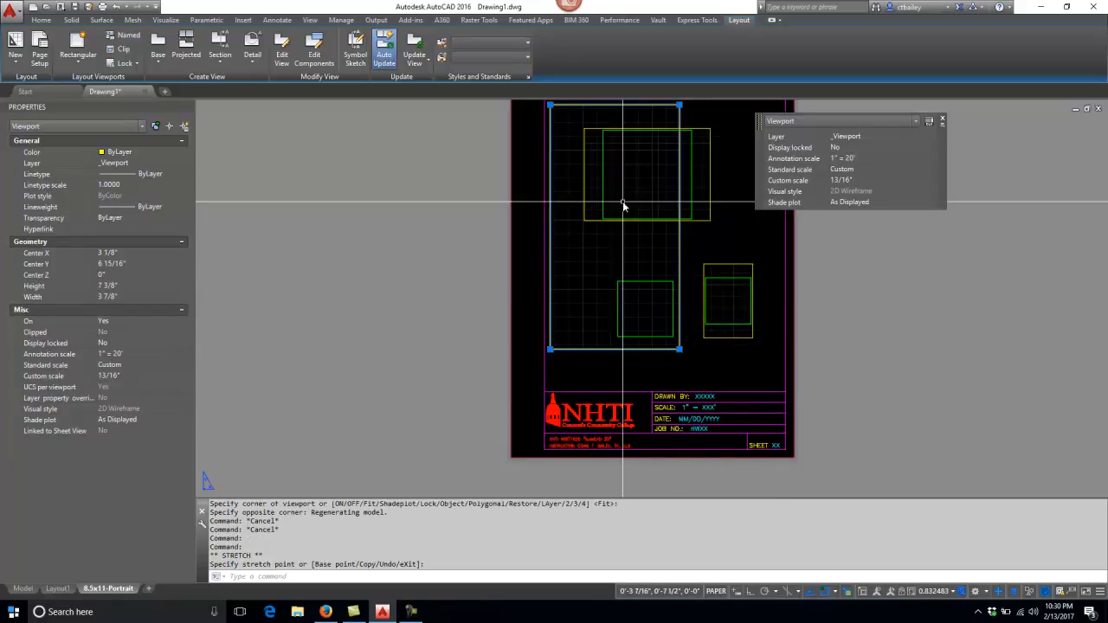
pyautogui.click(568, 271)
pyautogui.press('Escape')
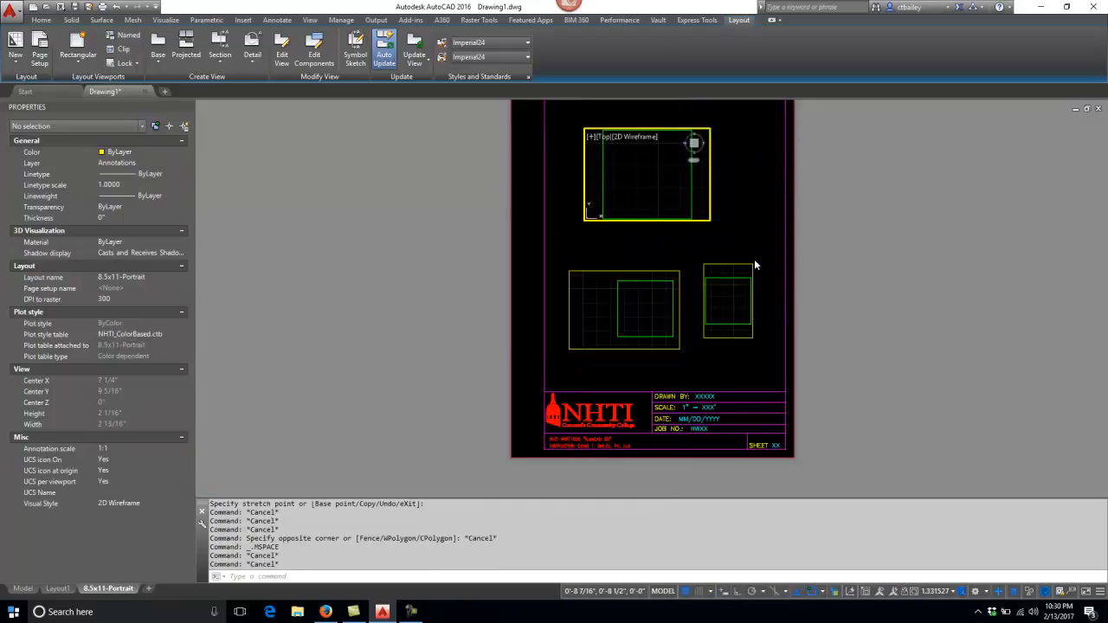
# - Return to paper space from the small viewport and switch to model space
pyautogui.doubleClick(732, 300)
pyautogui.doubleClick(733, 249)
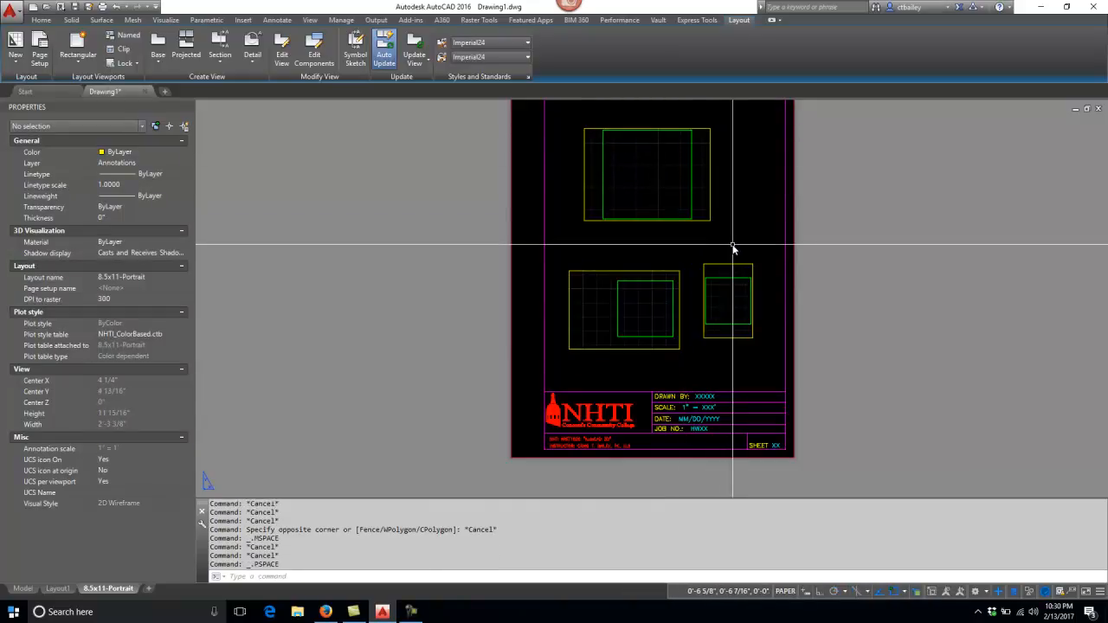
pyautogui.click(21, 588)
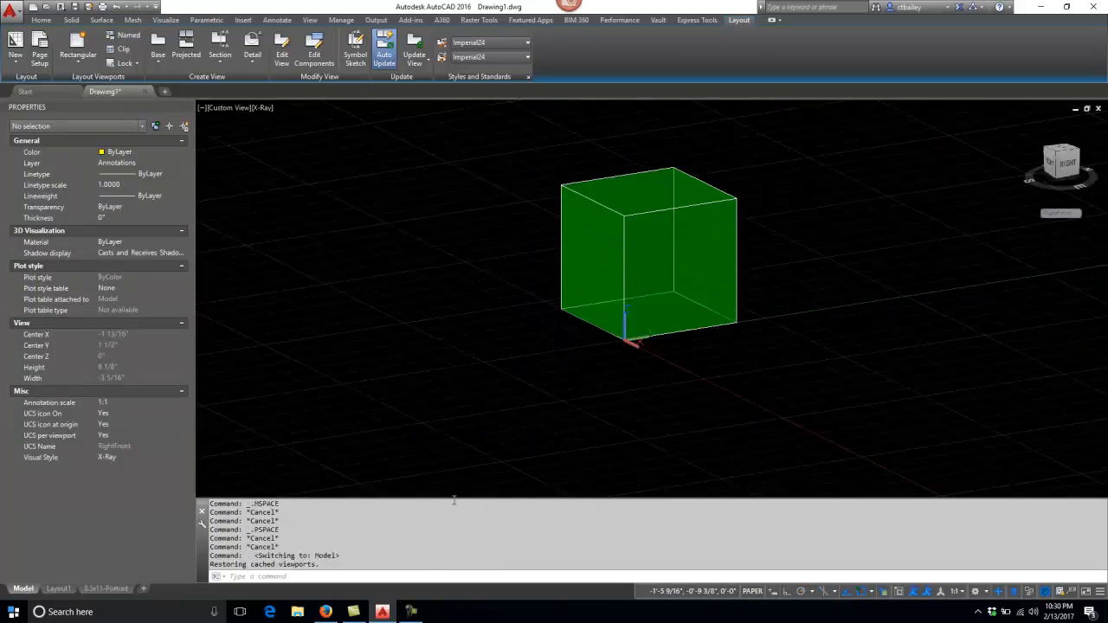
pyautogui.scroll(-3, 498, 401)
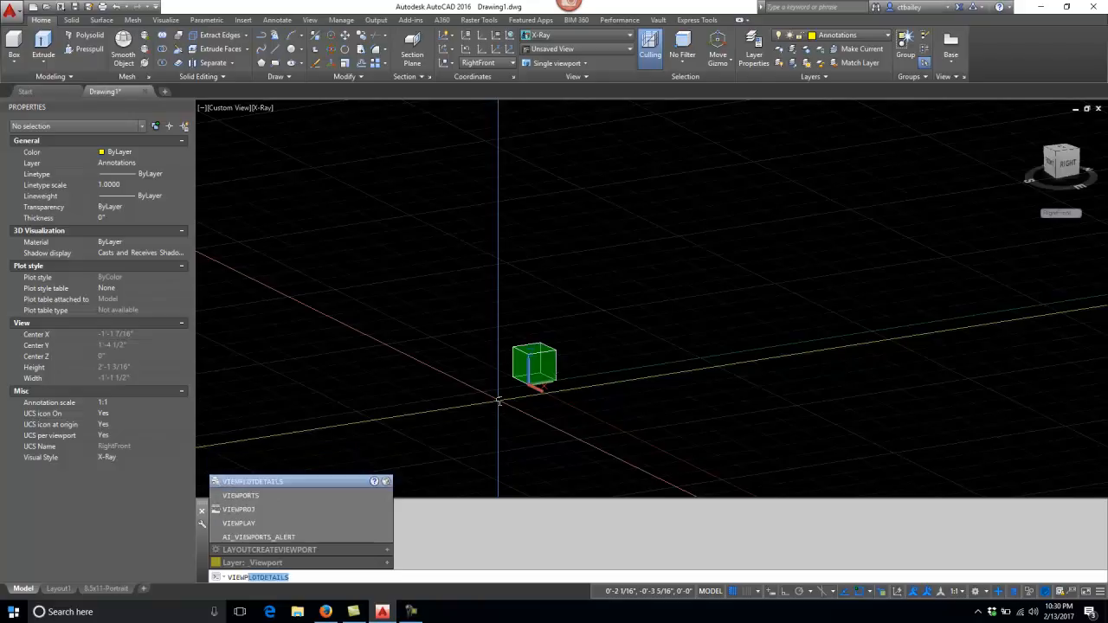
pyautogui.write('orts')
pyautogui.press('Return')
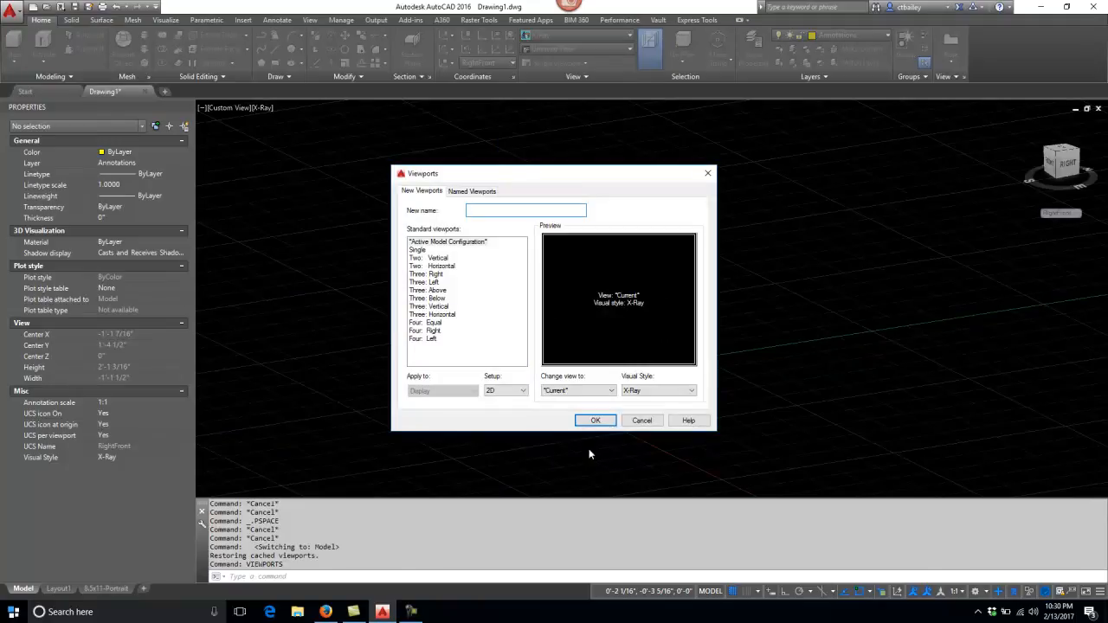
pyautogui.press('Escape')
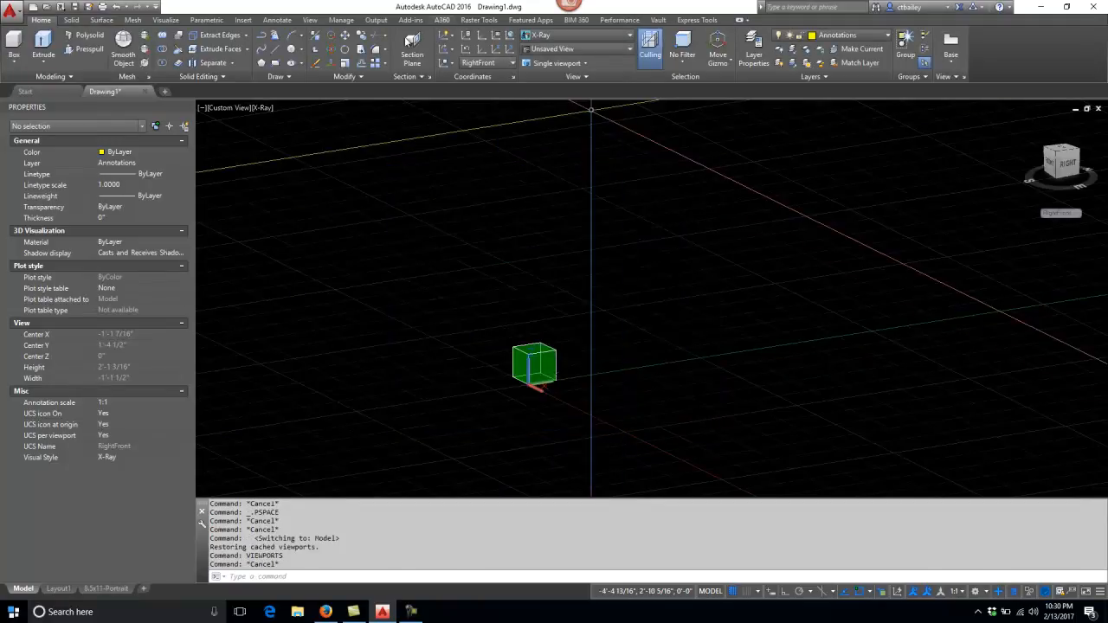
pyautogui.click(310, 21)
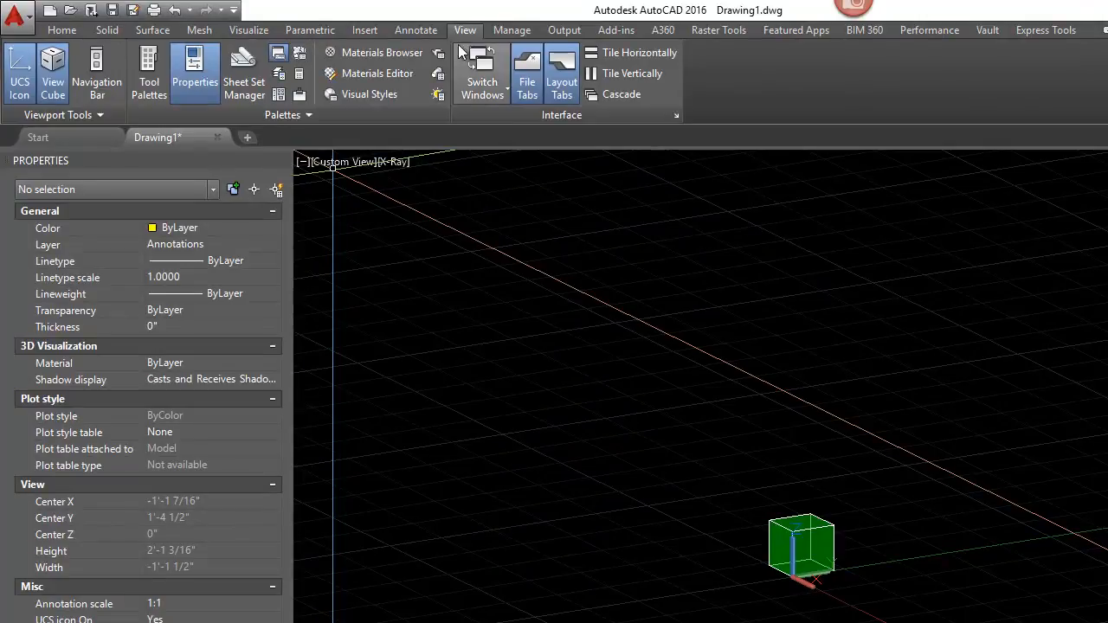
pyautogui.click(513, 30)
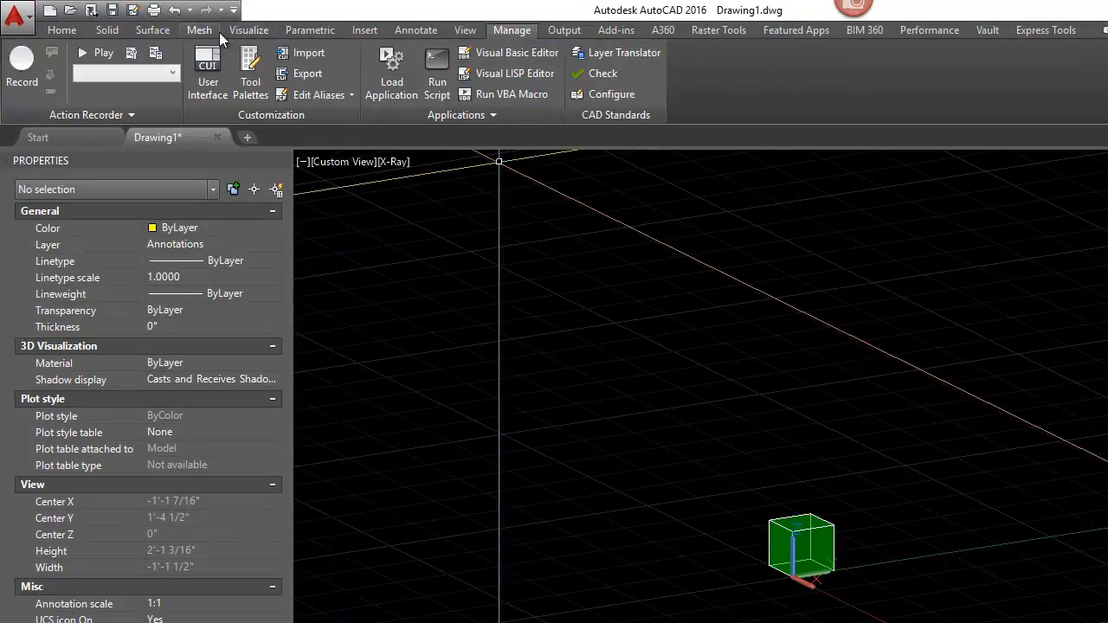
pyautogui.click(258, 32)
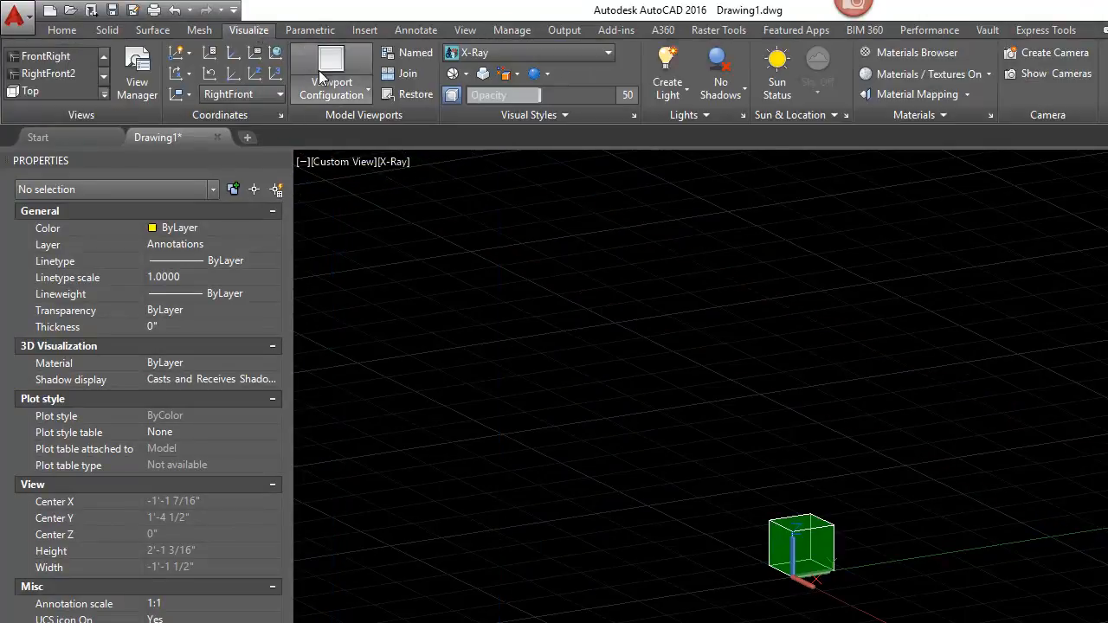
pyautogui.click(73, 34)
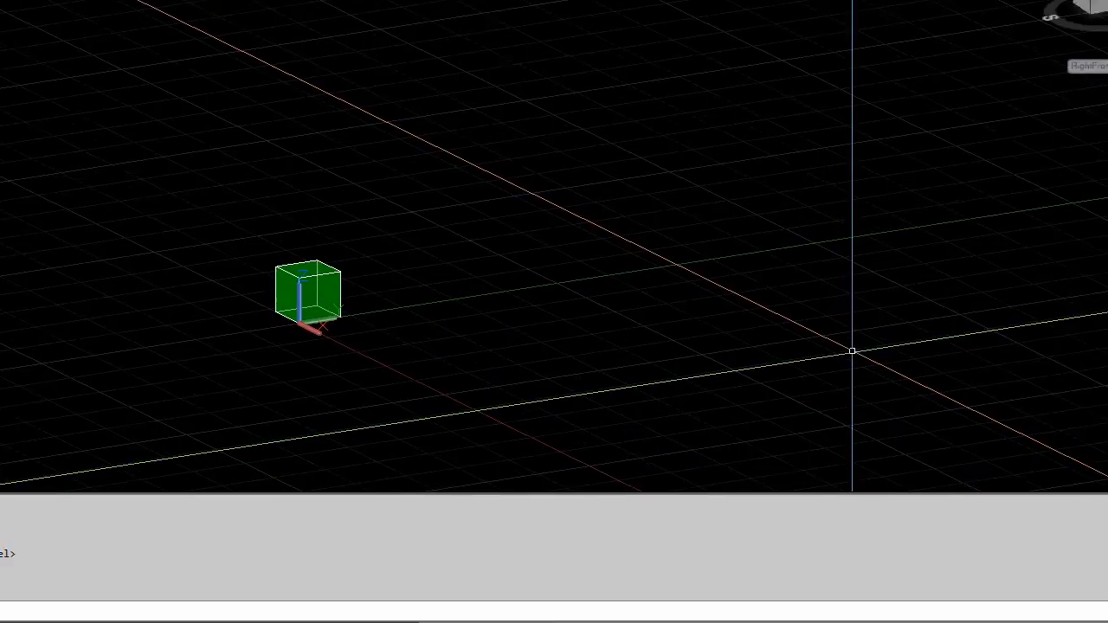
pyautogui.click(925, 604)
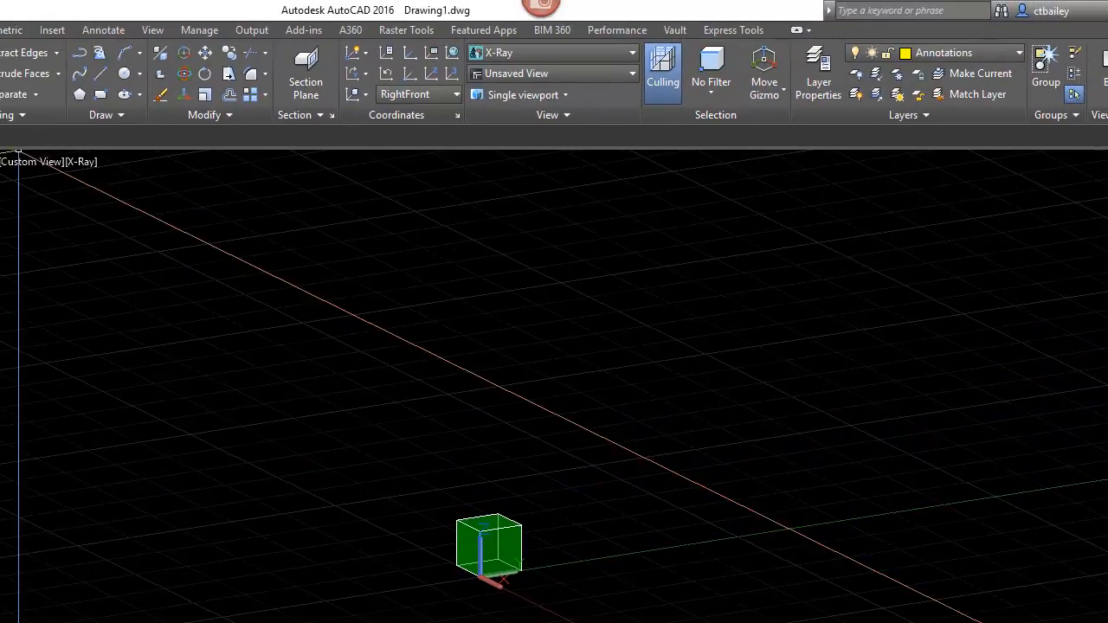
# - Split model space into three tiled viewports with the Three: Left configuration
pyautogui.click(0, 31)
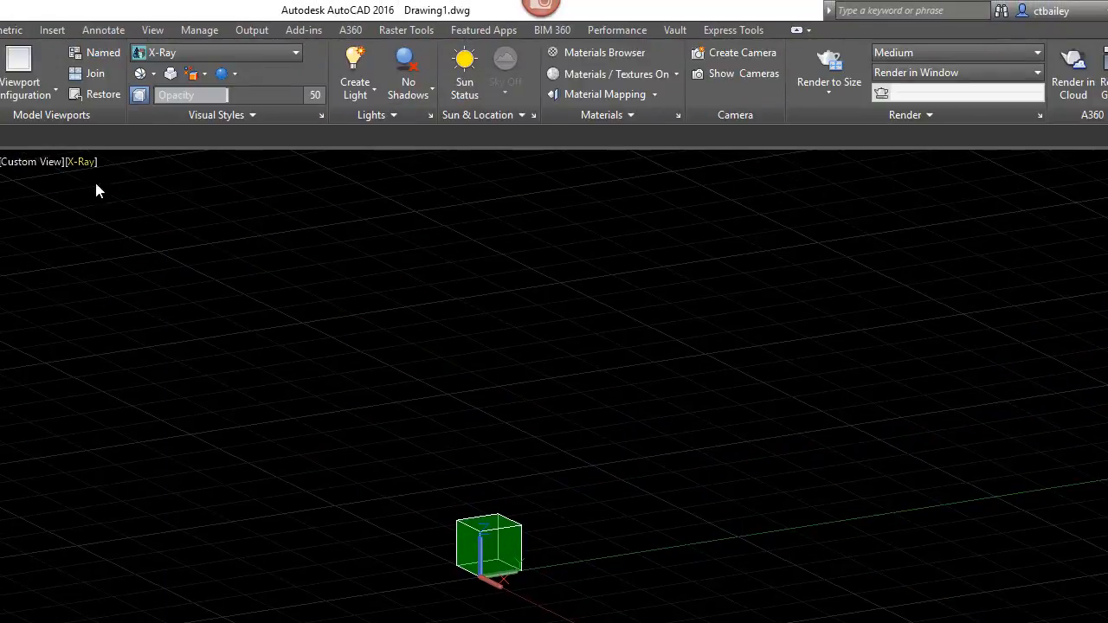
pyautogui.click(56, 90)
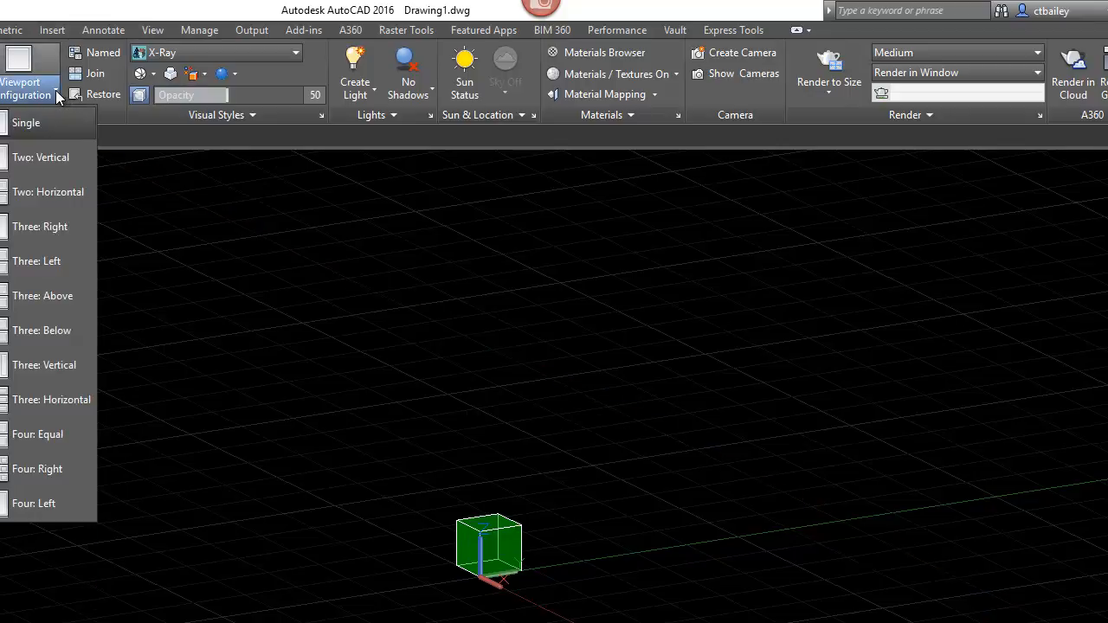
pyautogui.click(37, 264)
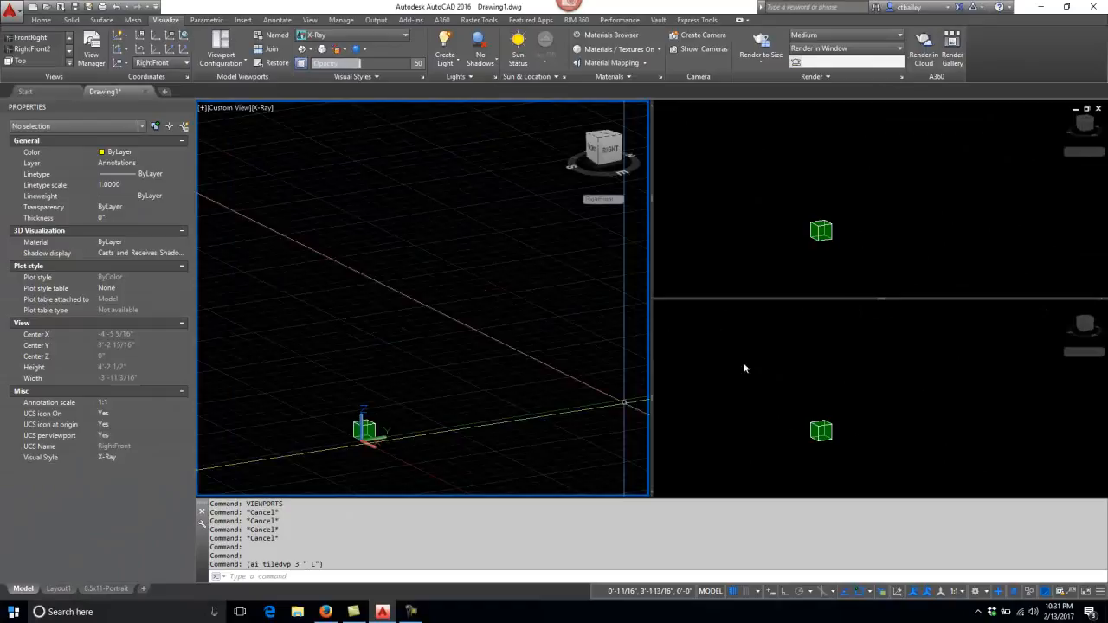
# - Set the UCS to World in the upper of the two small viewports
pyautogui.click(782, 257)
pyautogui.scroll(5, 781, 217)
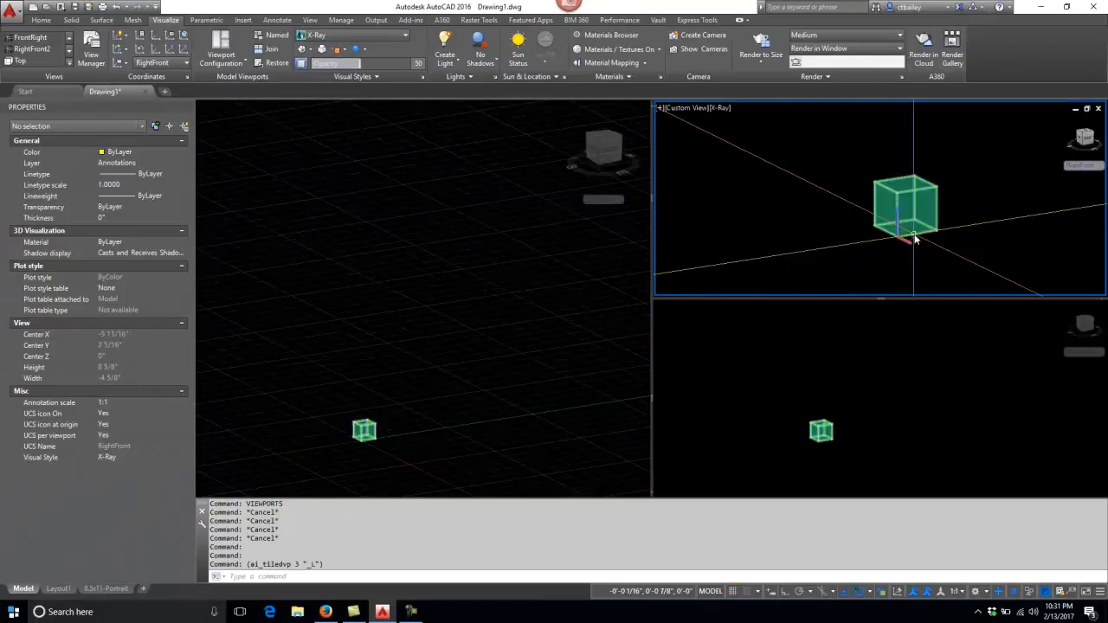
pyautogui.click(910, 238)
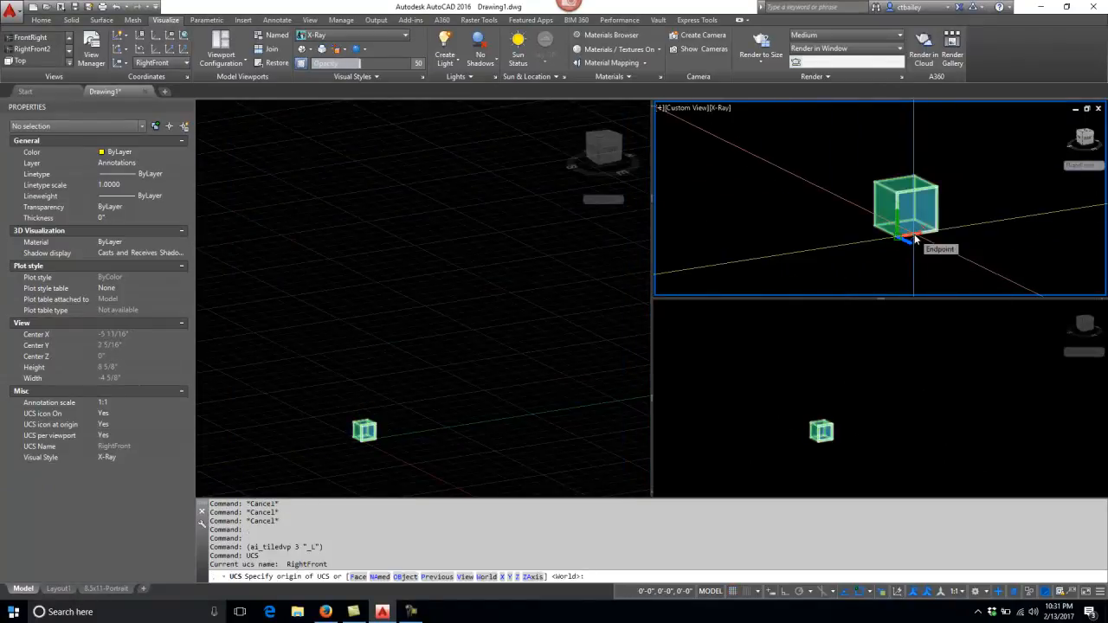
pyautogui.press('Return')
pyautogui.write('w')
pyautogui.press('Return')
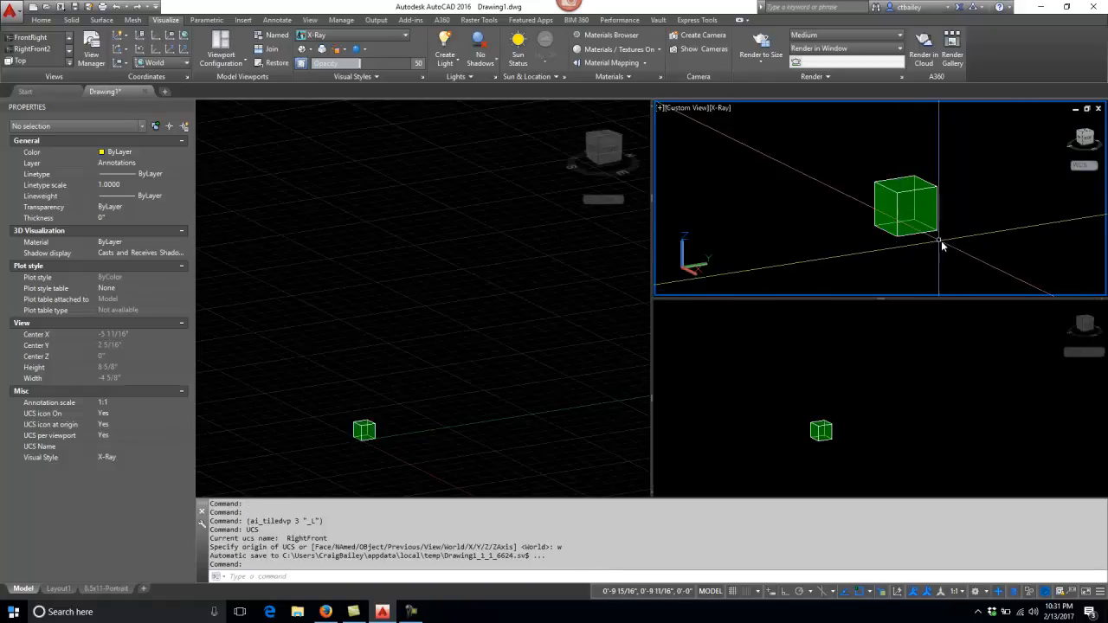
# - Activate the lower small viewport and enlarge the cube in it
pyautogui.click(890, 403)
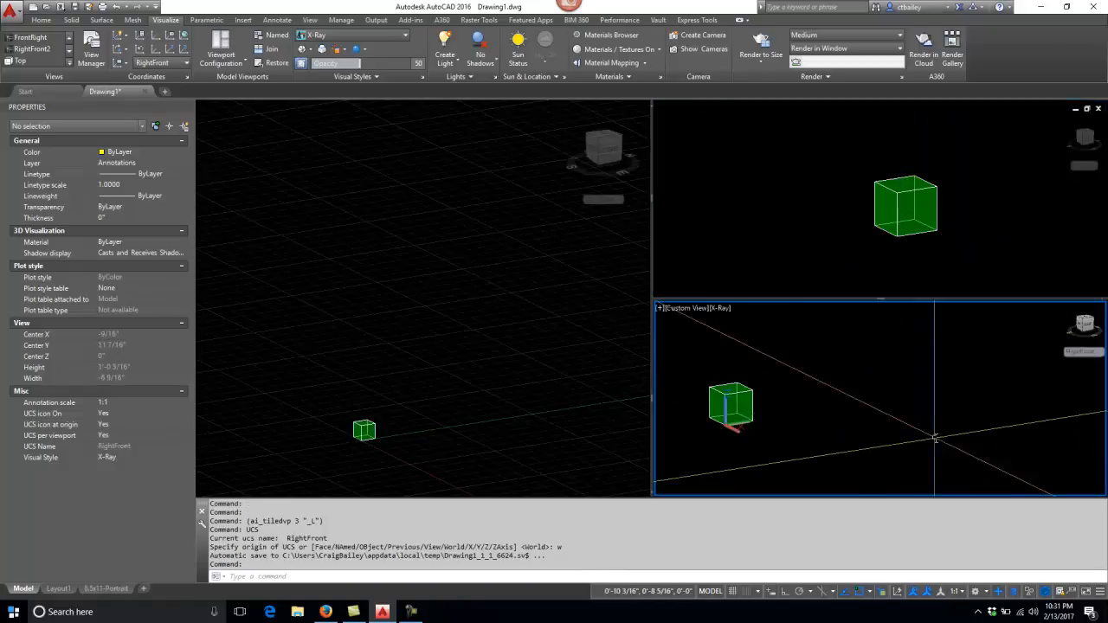
pyautogui.scroll(-2, 711, 422)
pyautogui.scroll(5, 737, 443)
pyautogui.write('uc')
pyautogui.press('Return')
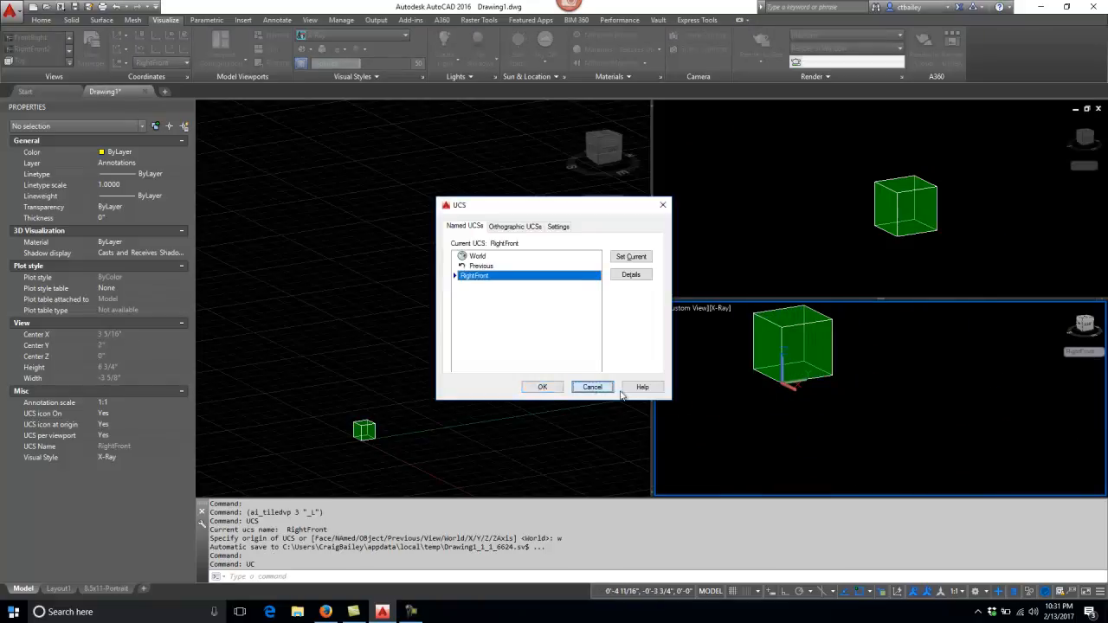
pyautogui.click(592, 388)
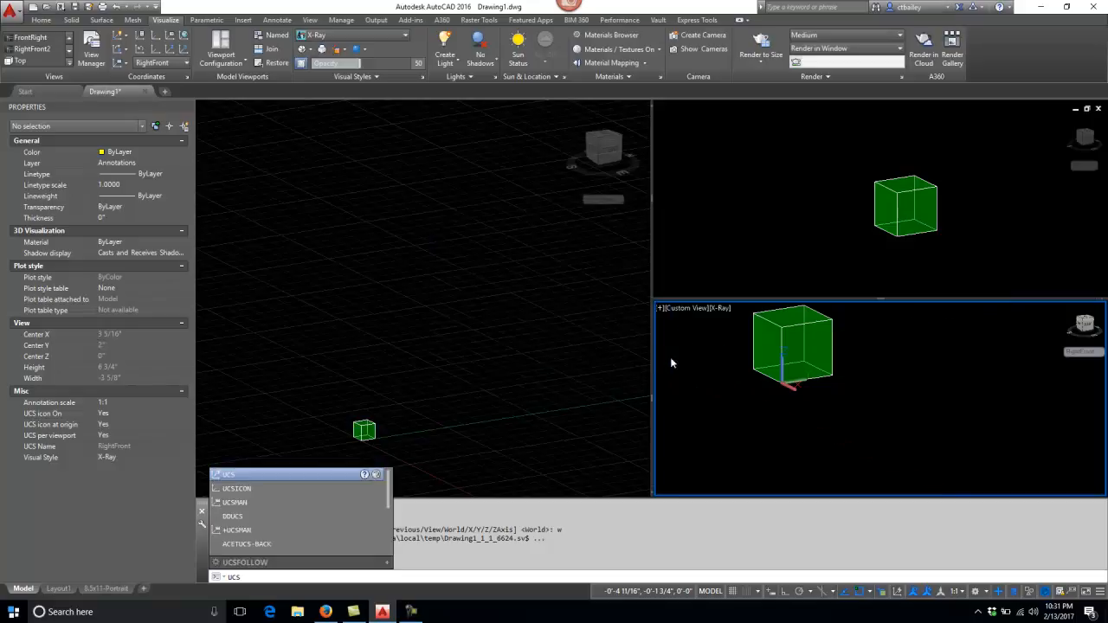
# - Align the lower small viewport's UCS to the cube's front face with the UCS Face option
pyautogui.press('Return')
pyautogui.write('f')
pyautogui.press('Return')
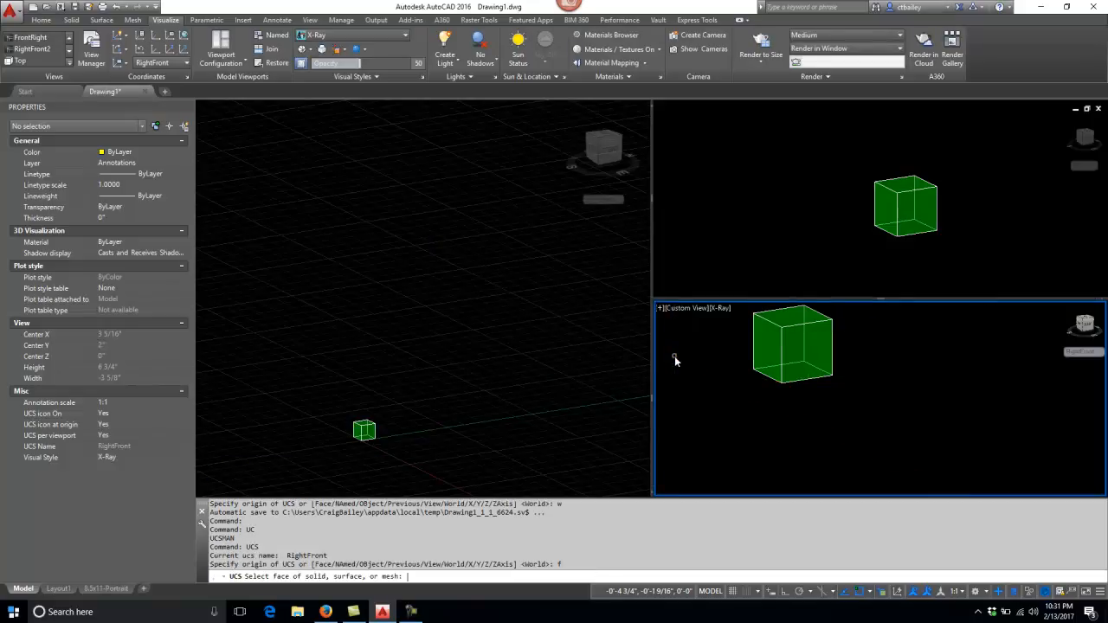
pyautogui.click(781, 359)
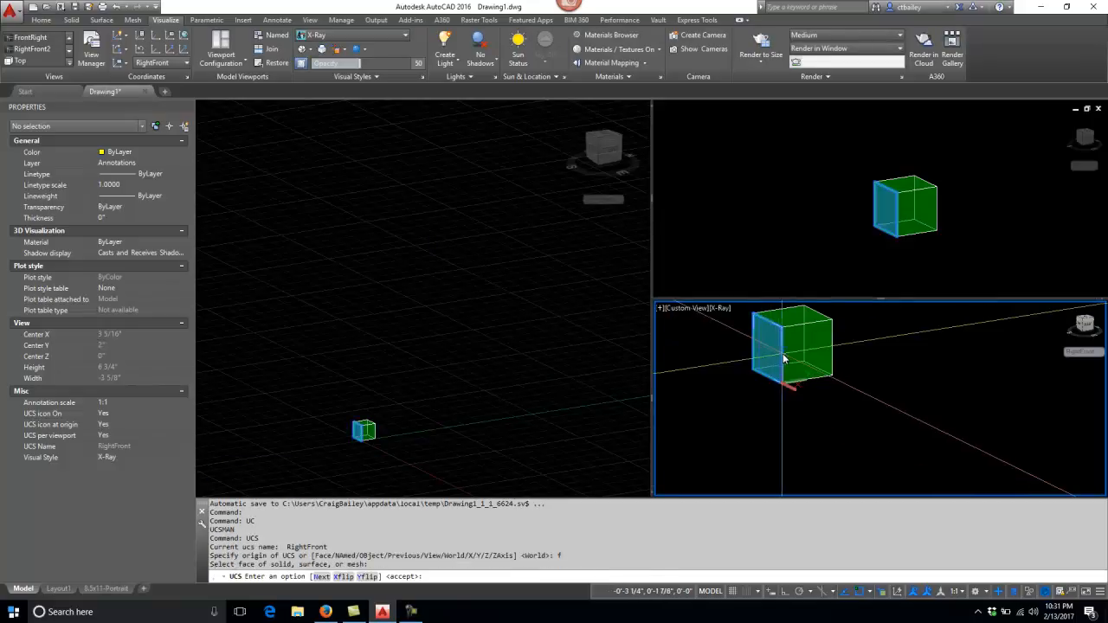
pyautogui.press('Return')
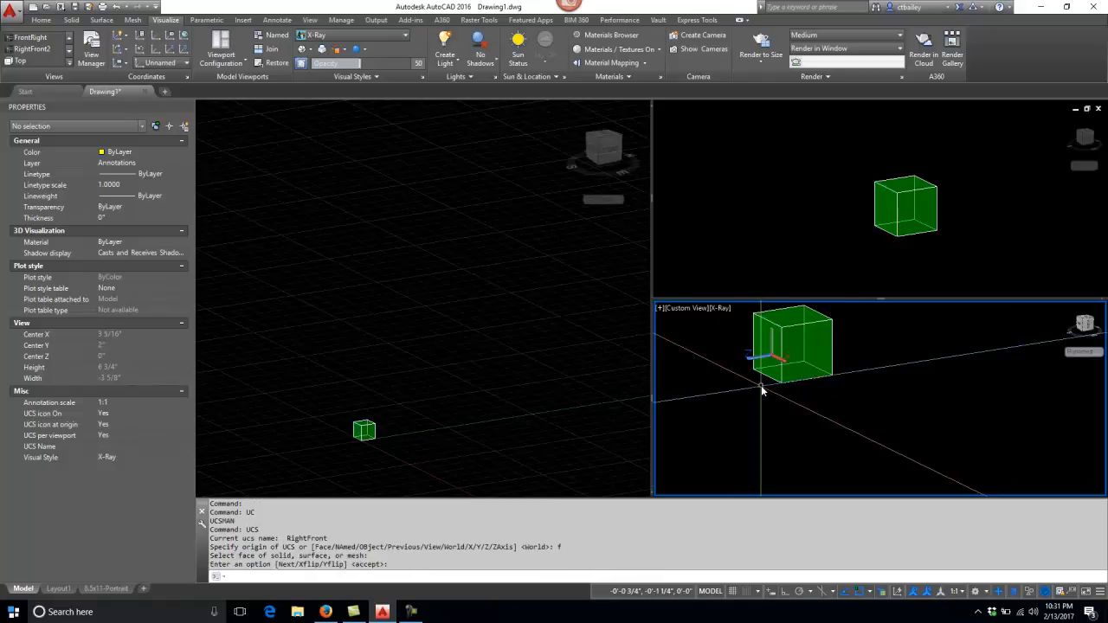
# - Activate each viewport in turn to compare their UCSs, finishing with a close view of the cube in the large viewport
pyautogui.click(969, 222)
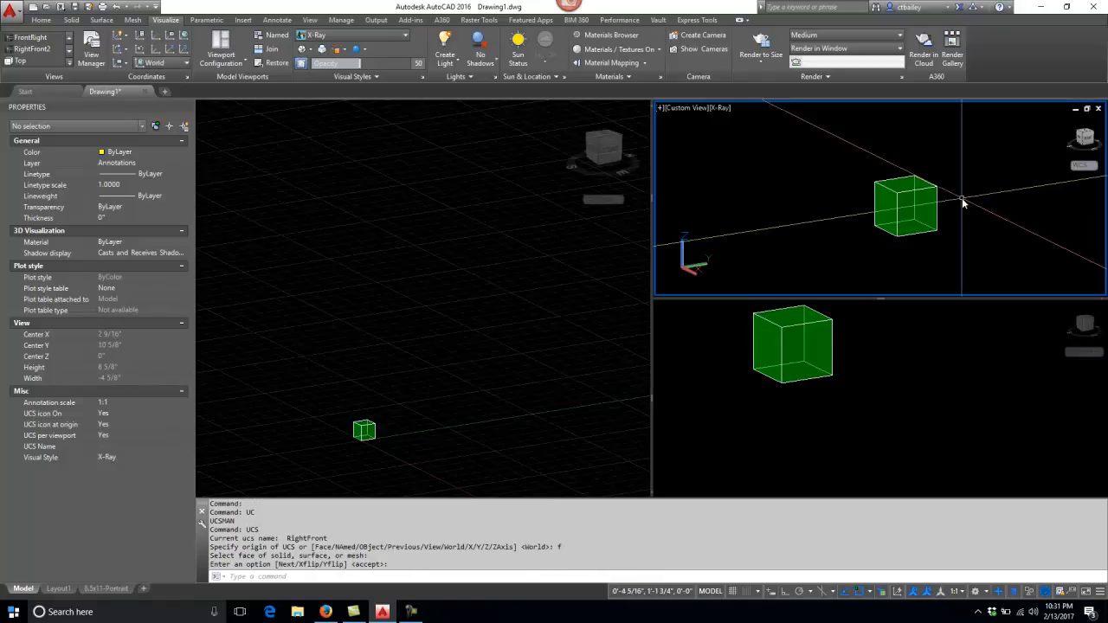
pyautogui.click(927, 425)
pyautogui.click(407, 433)
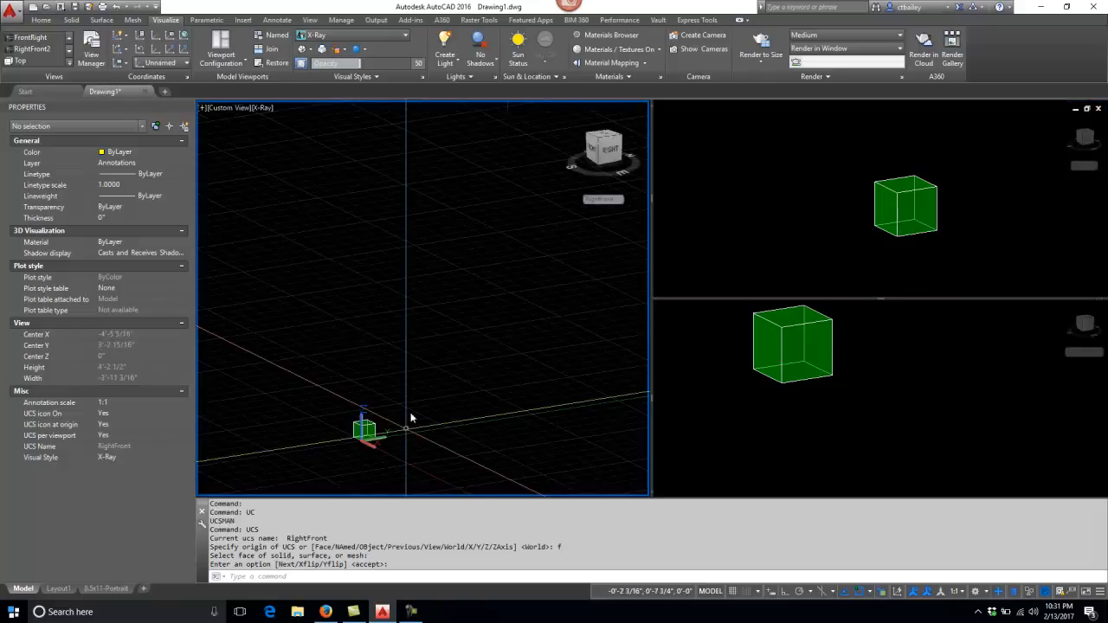
pyautogui.scroll(5, 348, 486)
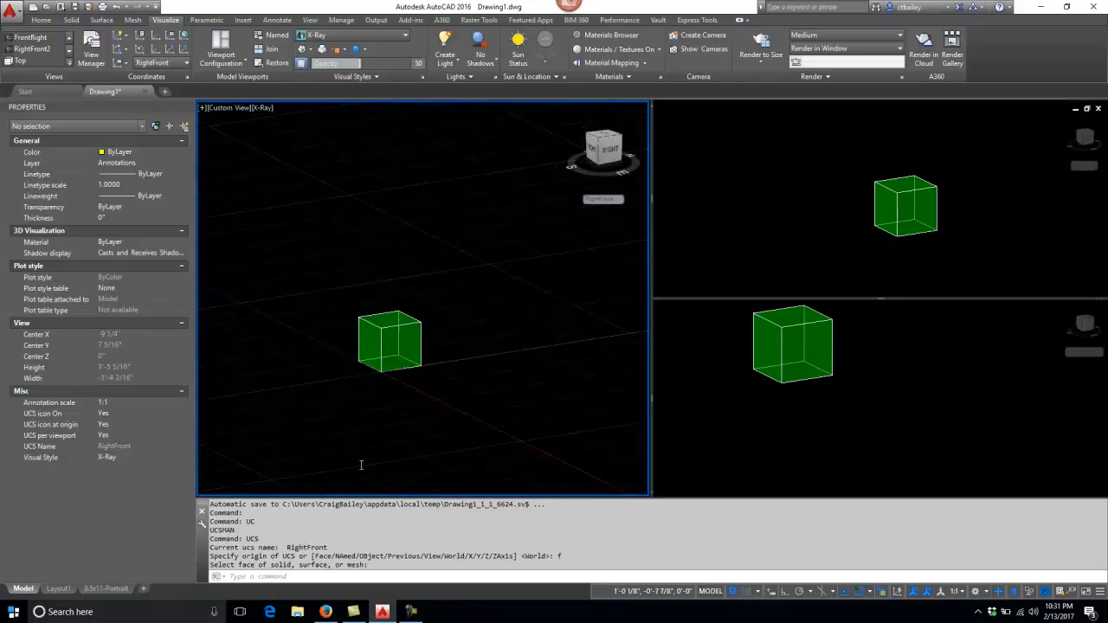
pyautogui.scroll(3, 414, 436)
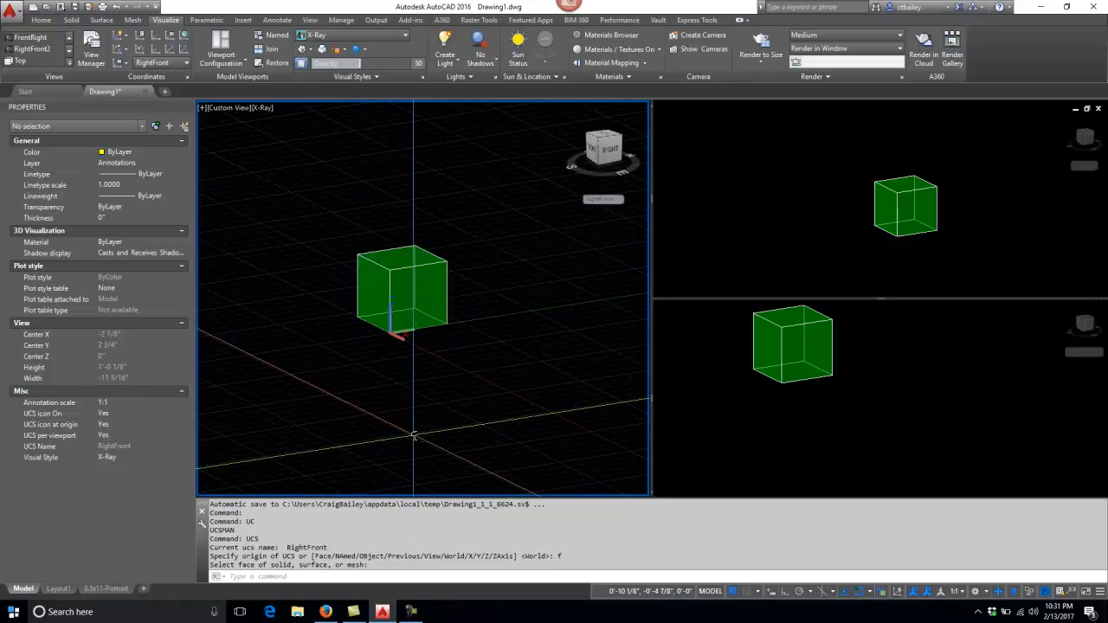
pyautogui.scroll(4, 398, 363)
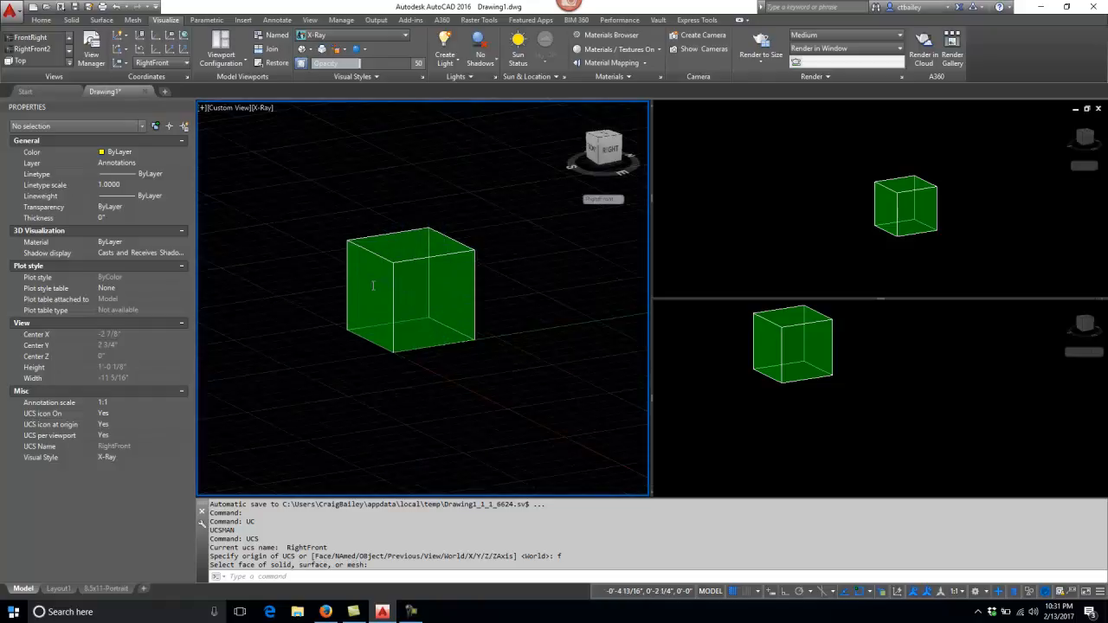
pyautogui.write('mtex')
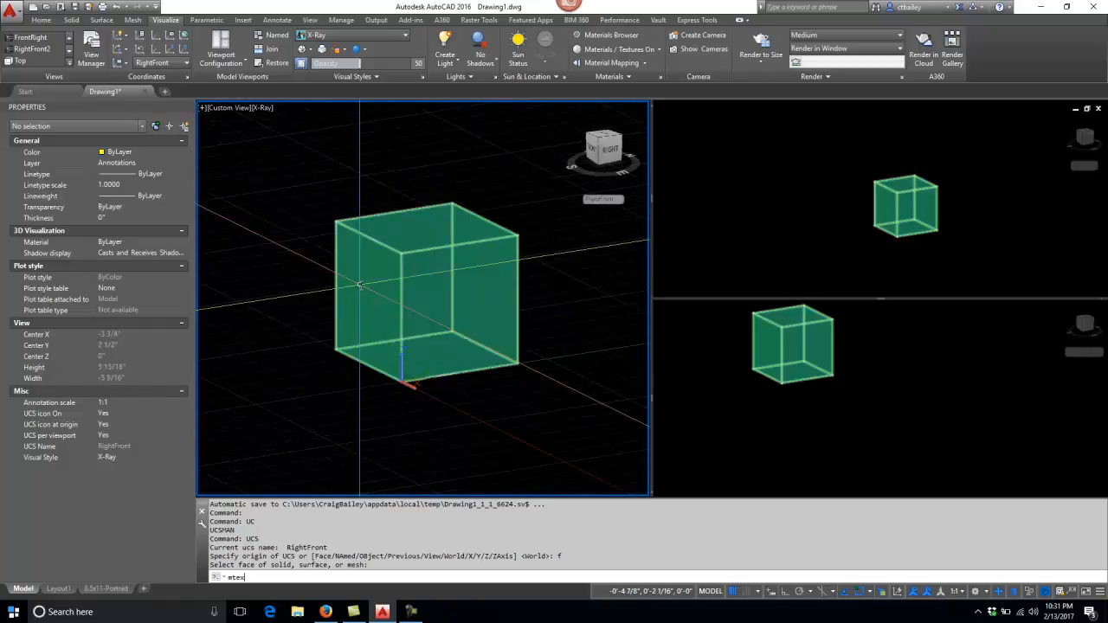
pyautogui.write('t')
pyautogui.press('Return')
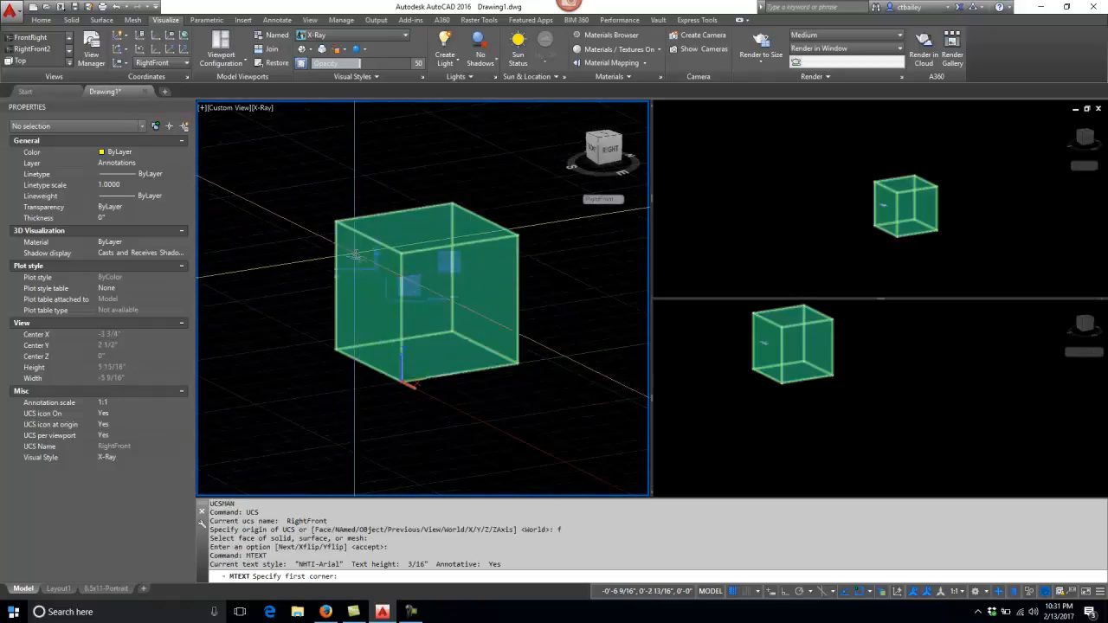
pyautogui.click(415, 266)
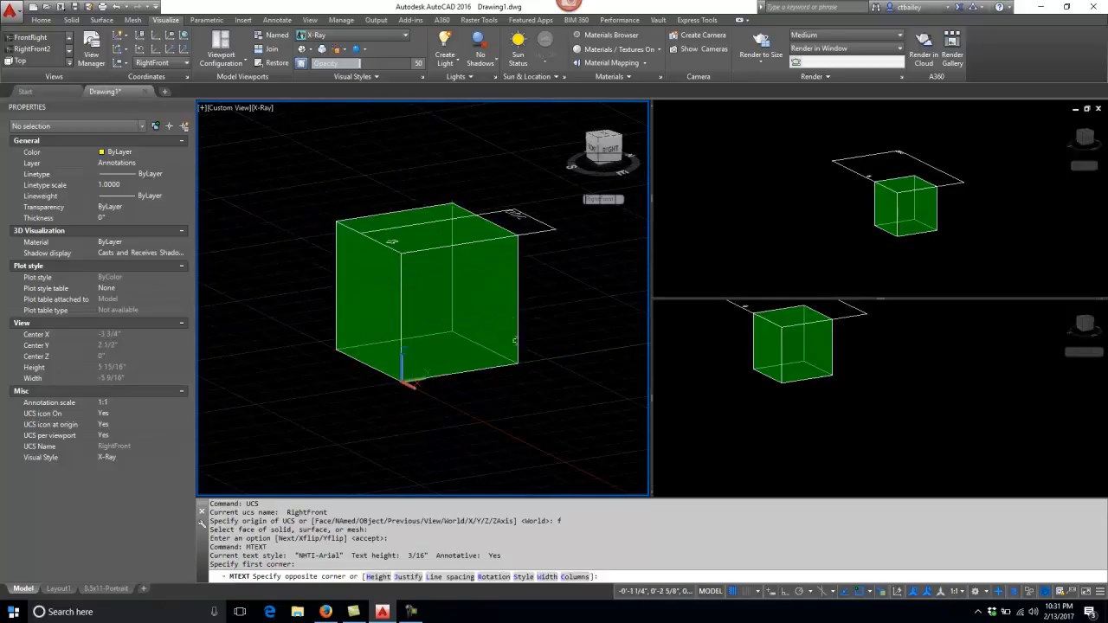
pyautogui.click(515, 357)
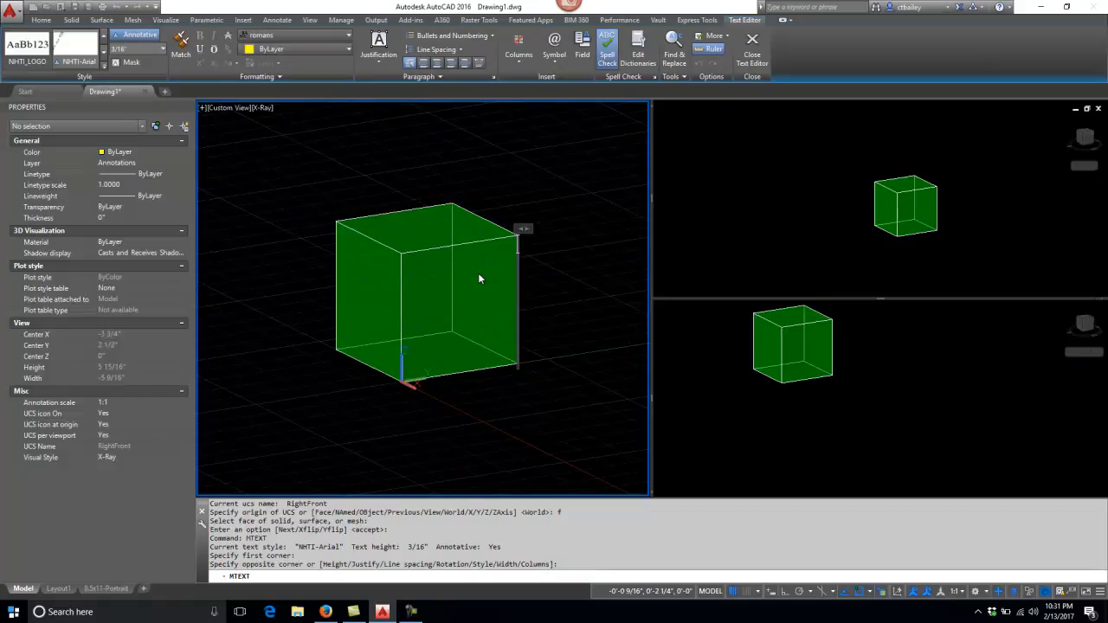
pyautogui.press('Escape')
pyautogui.press('Escape')
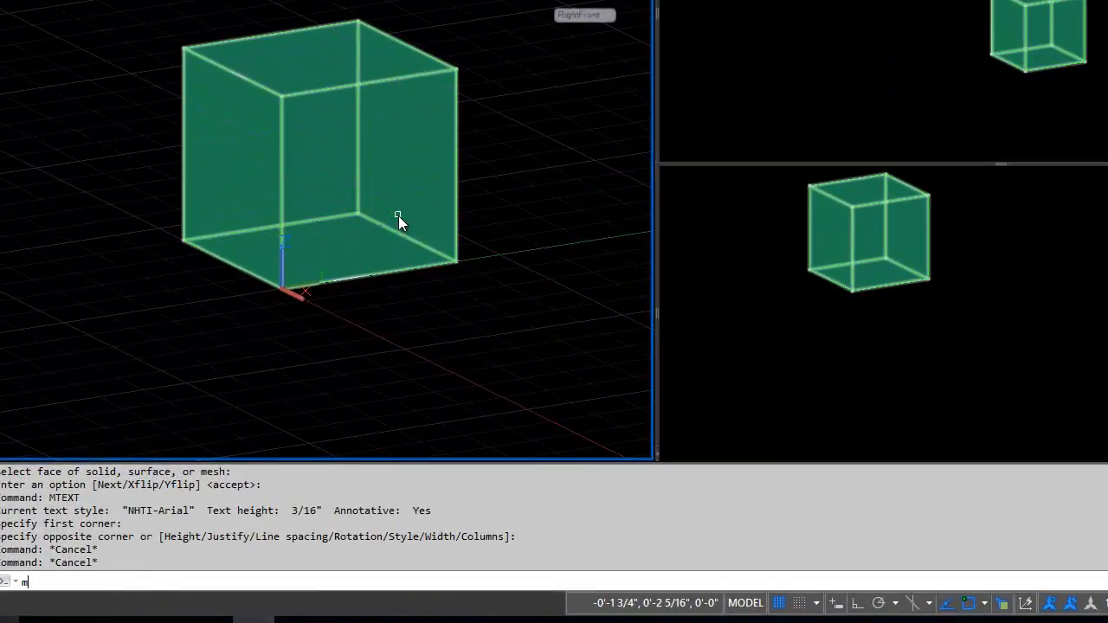
pyautogui.write('m')
pyautogui.press('Return')
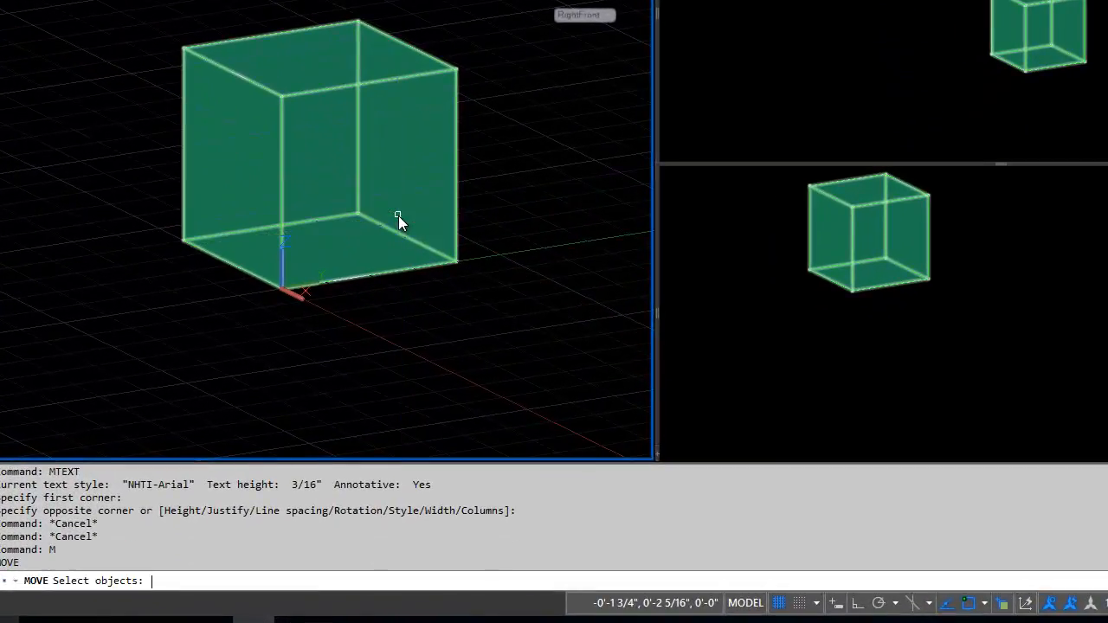
pyautogui.press('Escape')
pyautogui.press('Escape')
pyautogui.press('Escape')
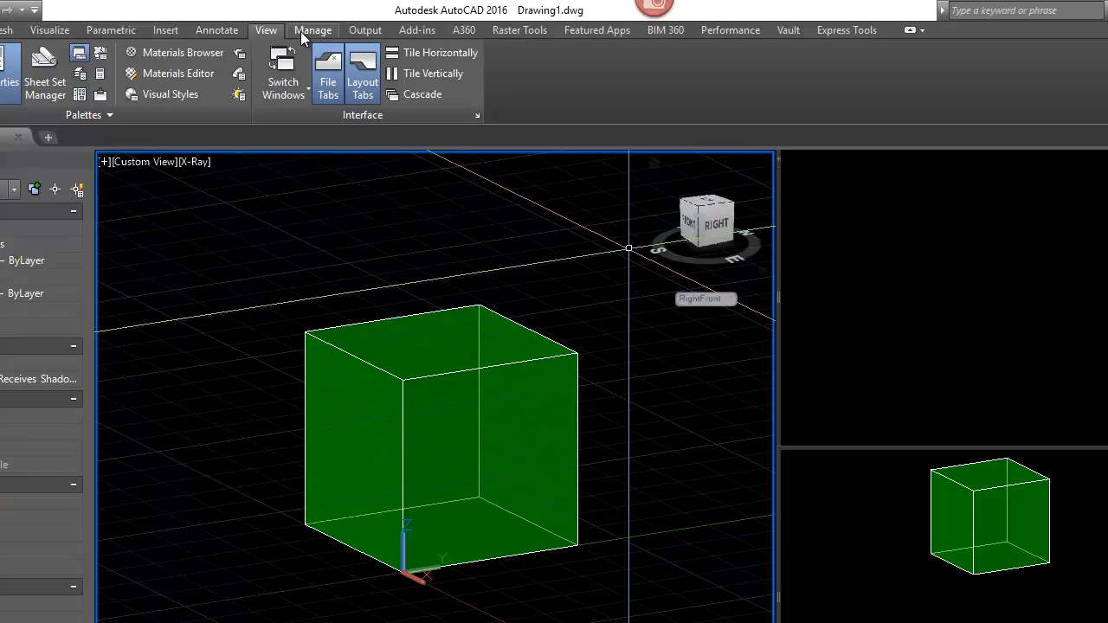
pyautogui.click(56, 32)
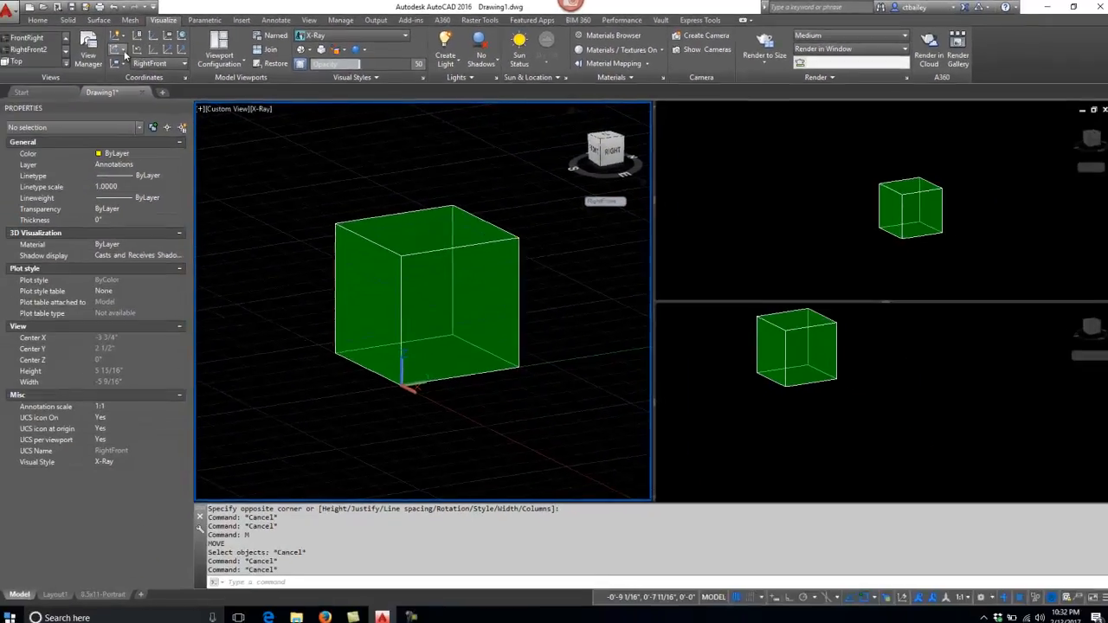
# - Rotate the large viewport's UCS -90° about its Y axis
pyautogui.click(127, 50)
pyautogui.click(127, 94)
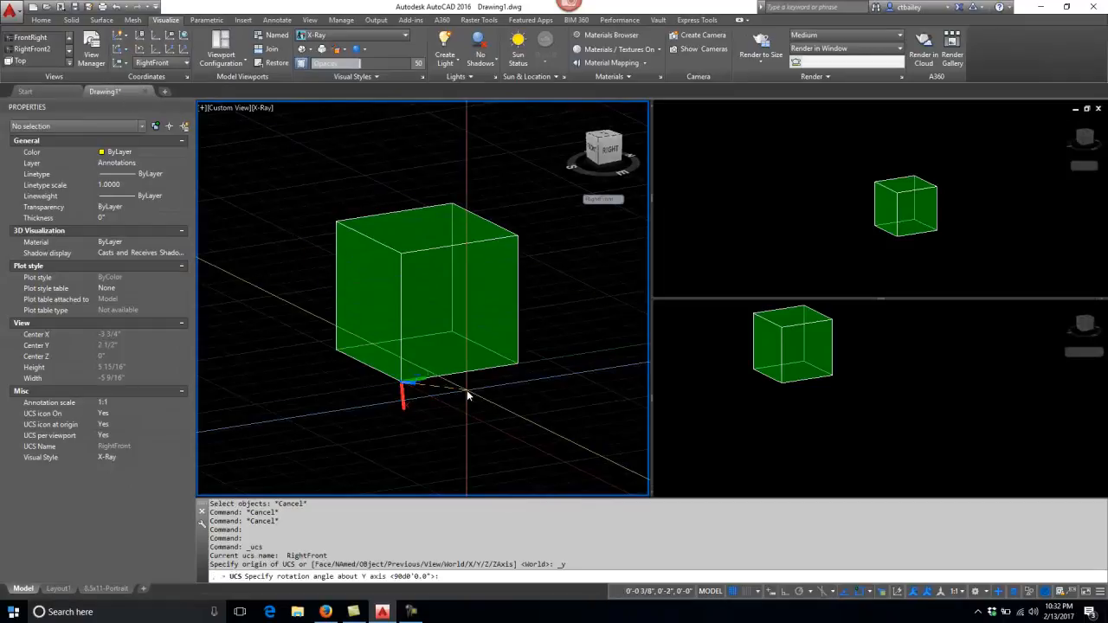
pyautogui.write('-90')
pyautogui.press('Return')
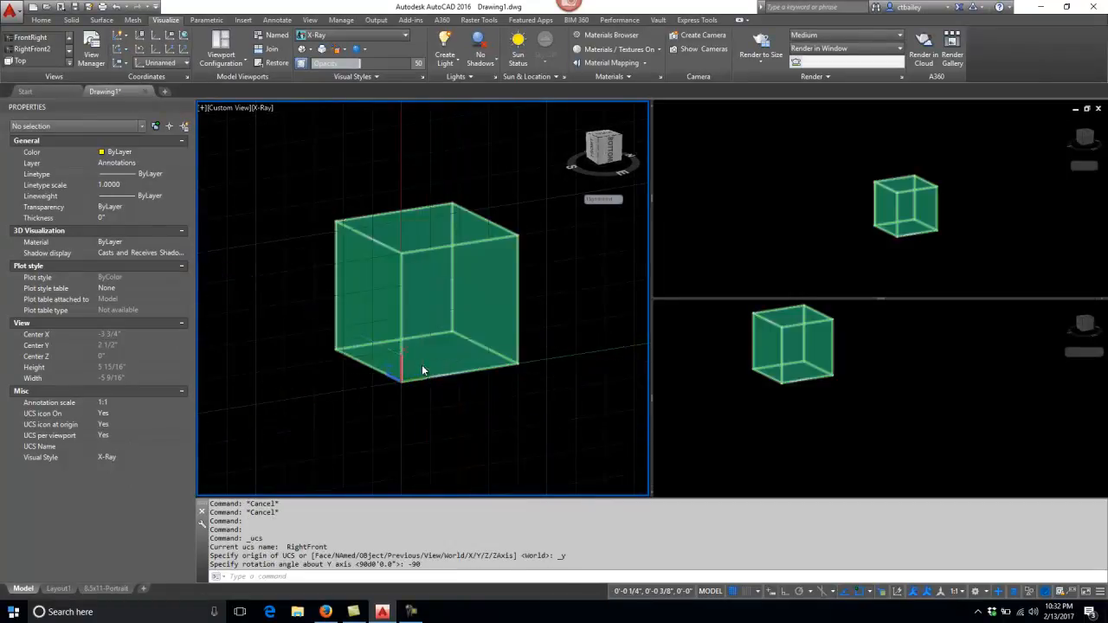
# - Place the multiline text "THIS IS TEXT" on the cube's right face, spanning from its upper front corner to its lower rear corner
pyautogui.press('Return')
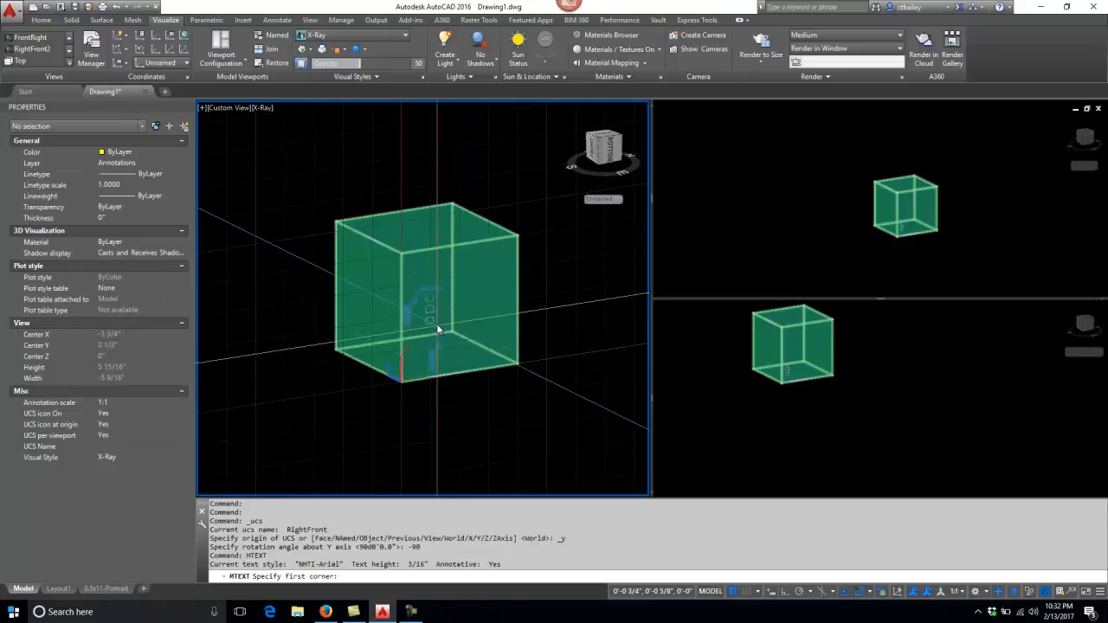
pyautogui.click(403, 255)
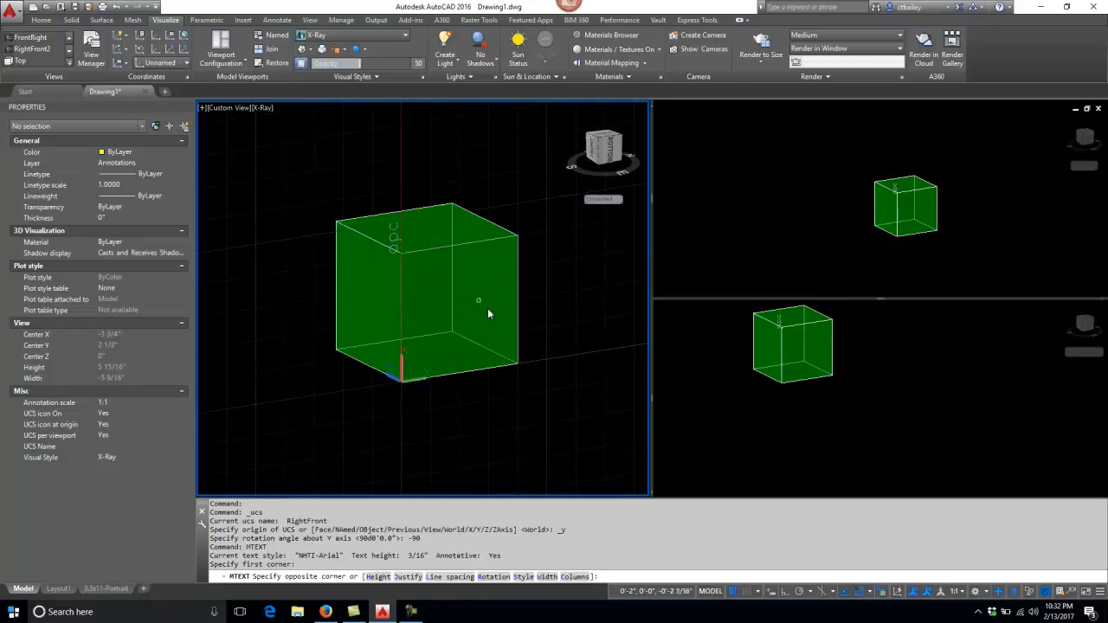
pyautogui.click(520, 370)
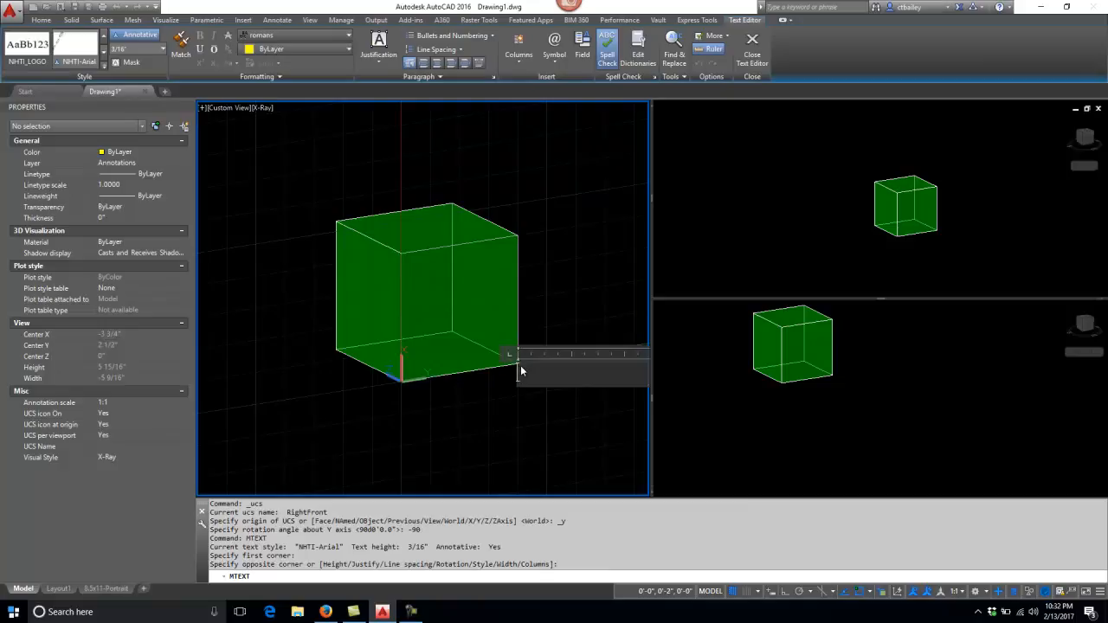
pyautogui.write('THIS IS TEXT')
pyautogui.click(506, 396)
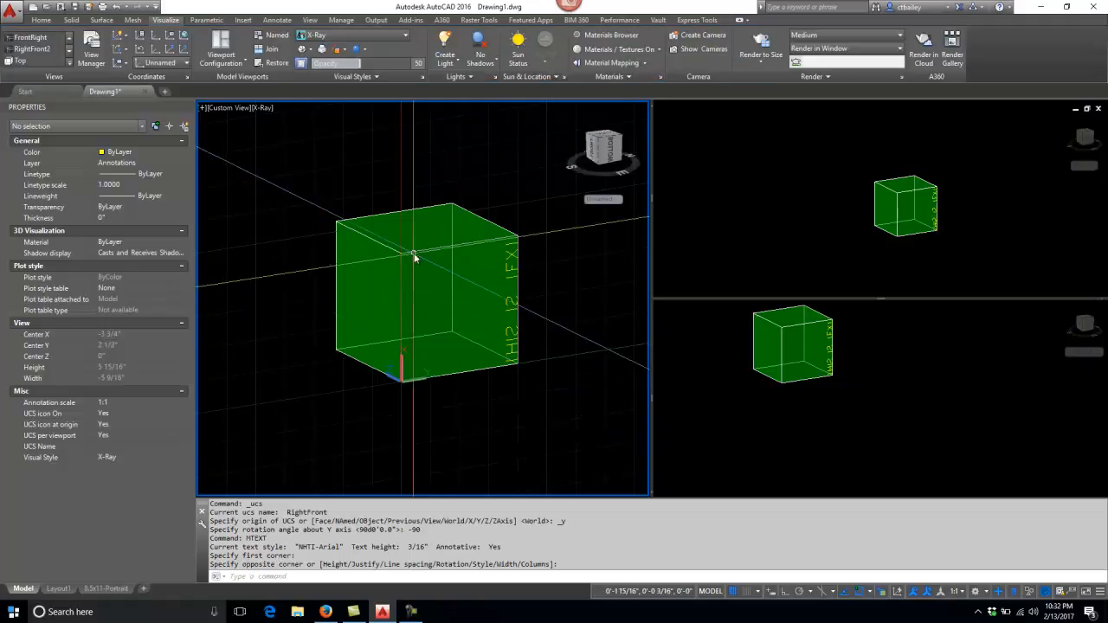
# - Orbit the lower small viewport to view the cube from the opposite side, where the text reads correctly
pyautogui.keyDown('shift'); pyautogui.moveTo(868, 342); pyautogui.dragTo(878, 396, button='middle'); pyautogui.keyUp('shift')
pyautogui.write('orbit')
pyautogui.press('Return')
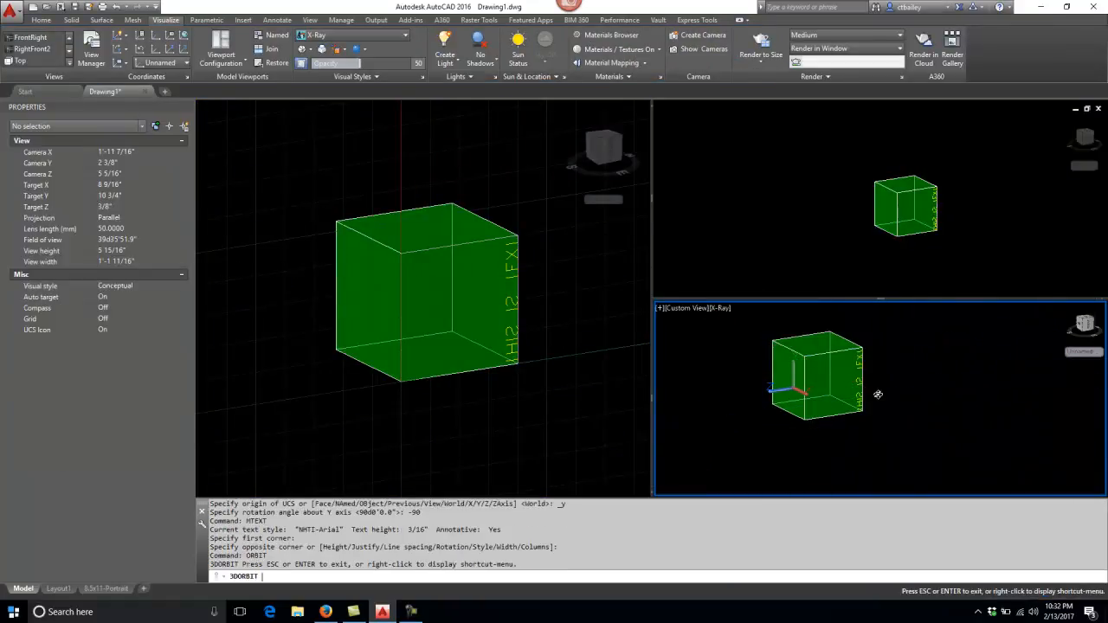
pyautogui.moveTo(725, 377); pyautogui.dragTo(736, 344)
pyautogui.rightClick(742, 364)
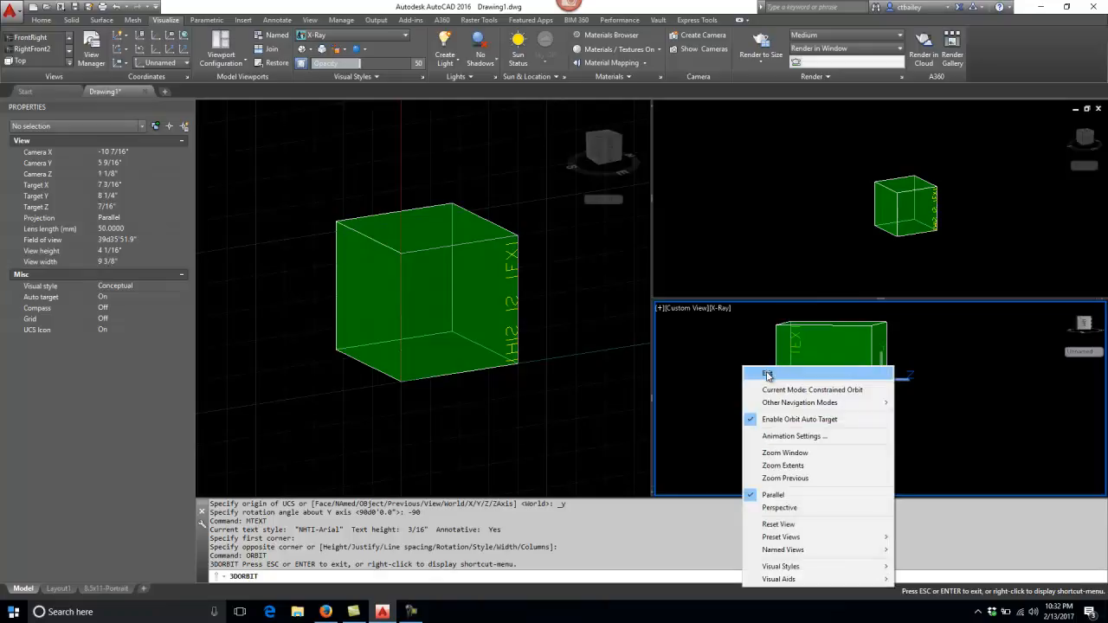
pyautogui.click(767, 372)
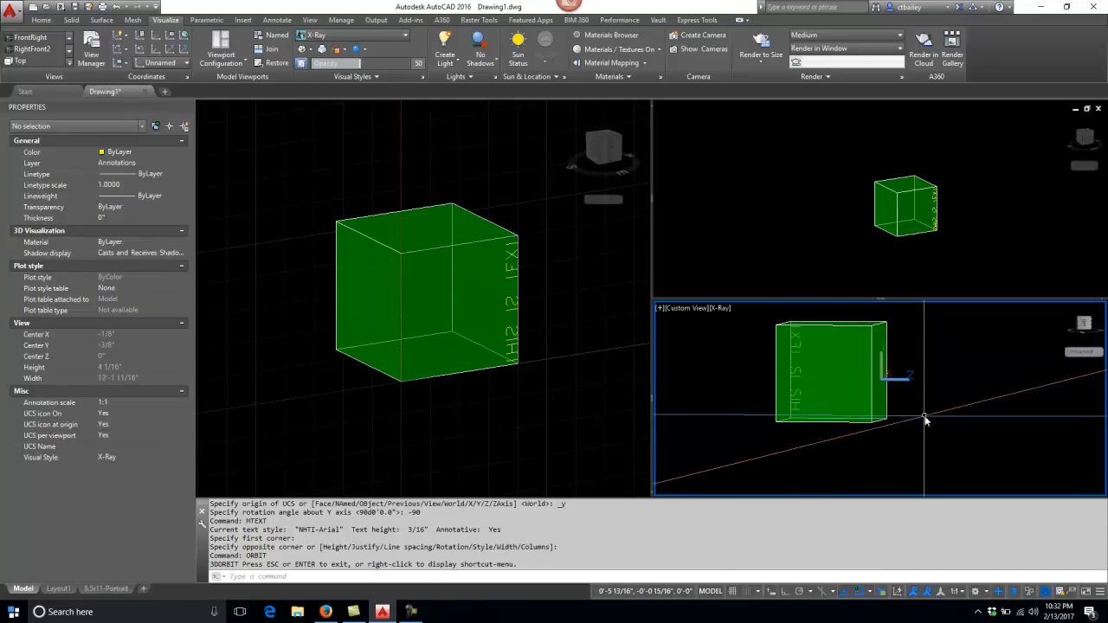
# - Examine the UCS and text in the large viewport and in the upper small viewport, enlarging the cube in the latter
pyautogui.click(541, 316)
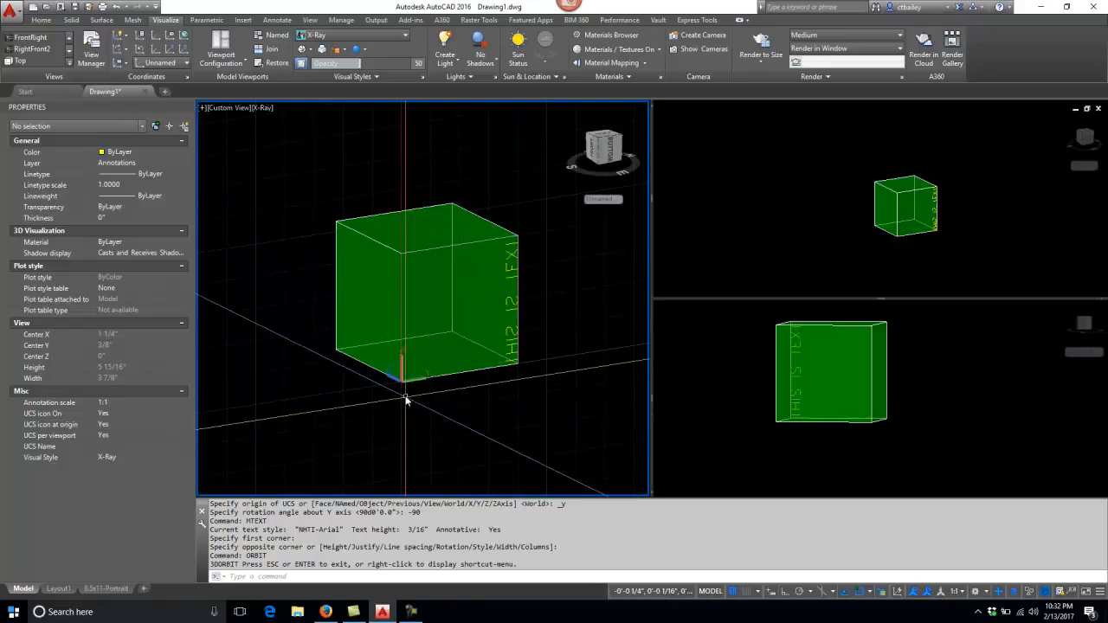
pyautogui.scroll(5, 413, 399)
pyautogui.scroll(-4, 413, 399)
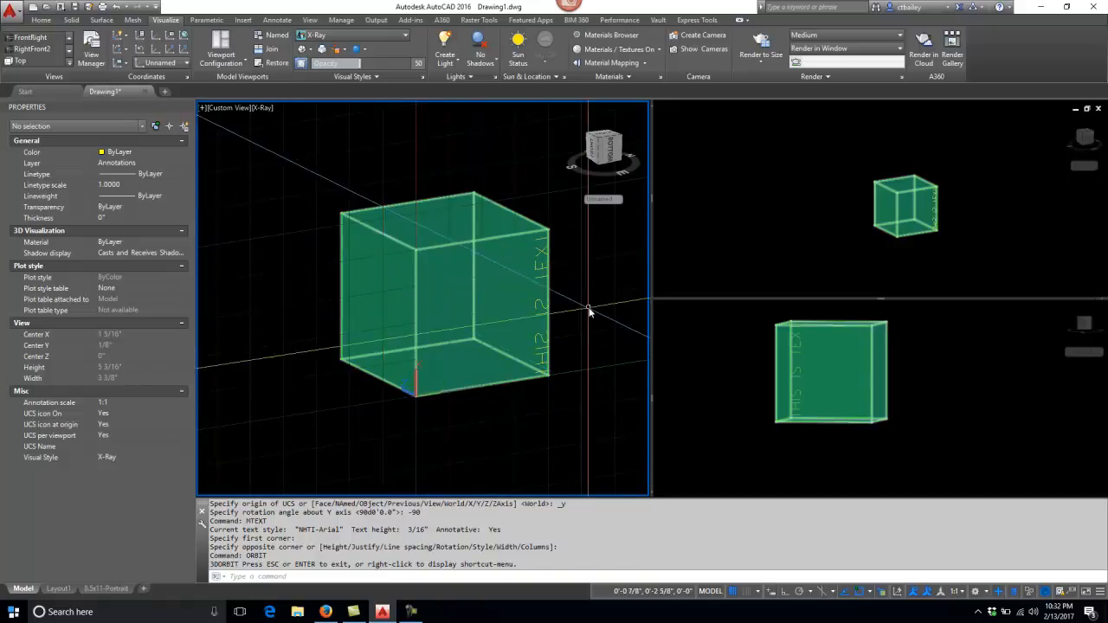
pyautogui.click(774, 259)
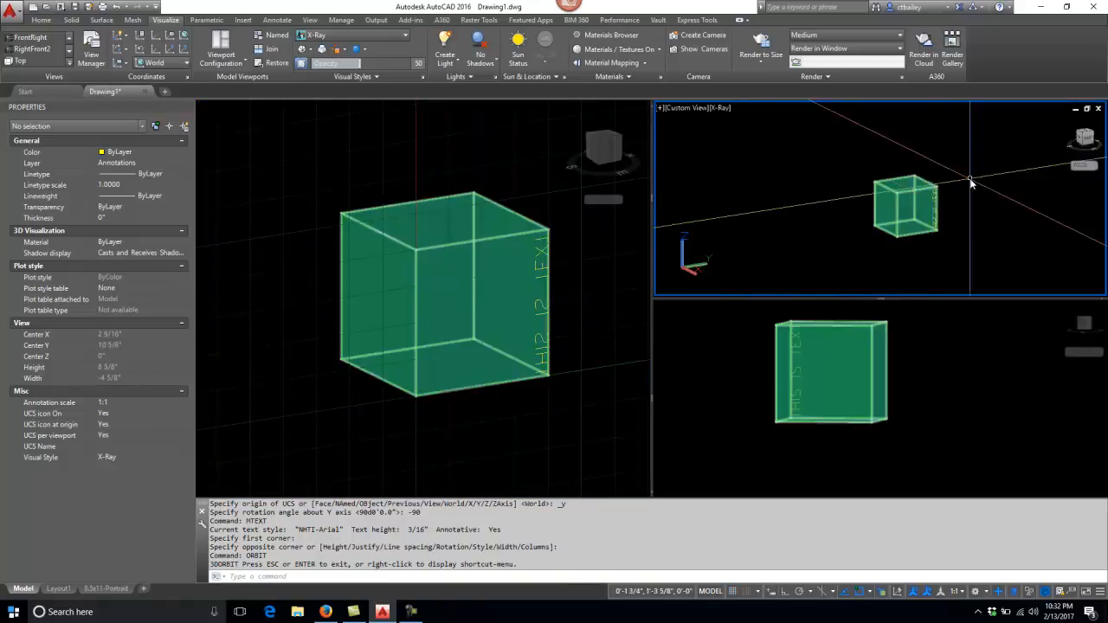
pyautogui.scroll(5, 967, 184)
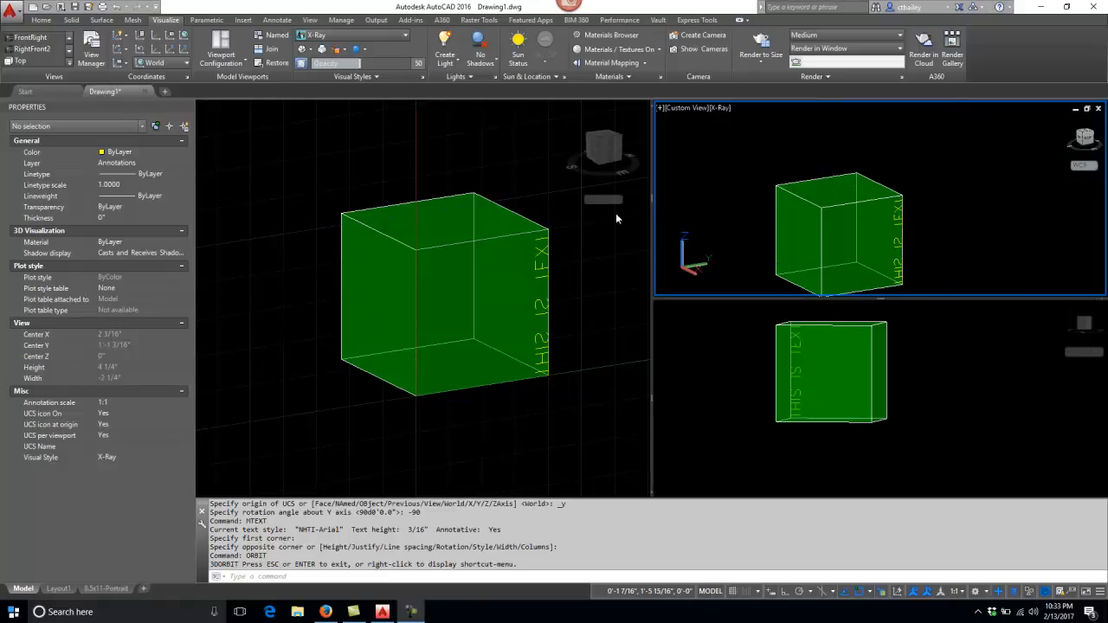
# - Set the UCS to World in the large viewport
pyautogui.click(598, 288)
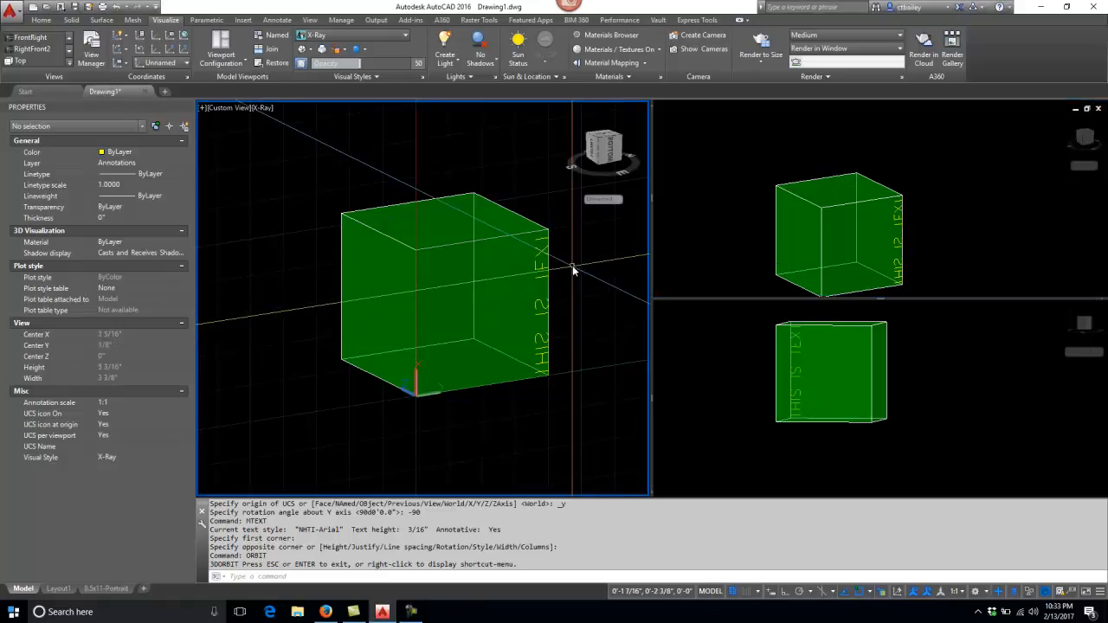
pyautogui.write('ucs')
pyautogui.press('Return')
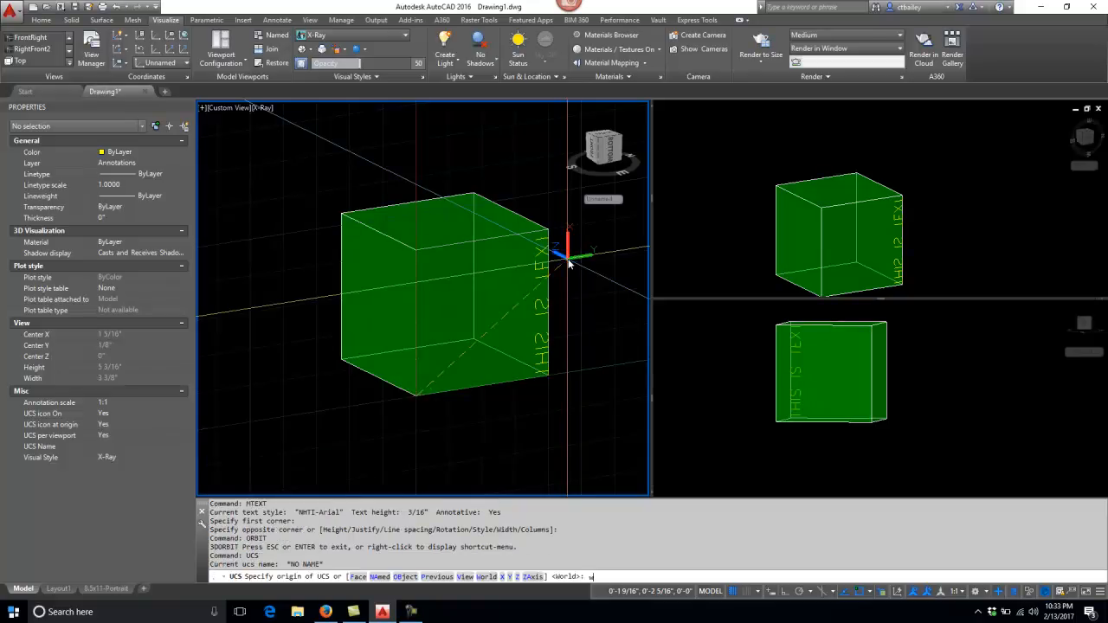
pyautogui.write('w')
pyautogui.press('Return')
# - Erase the cube and its text together with a selection window in the large viewport
pyautogui.scroll(-6, 586, 267)
pyautogui.scroll(3, 558, 300)
pyautogui.write('erase')
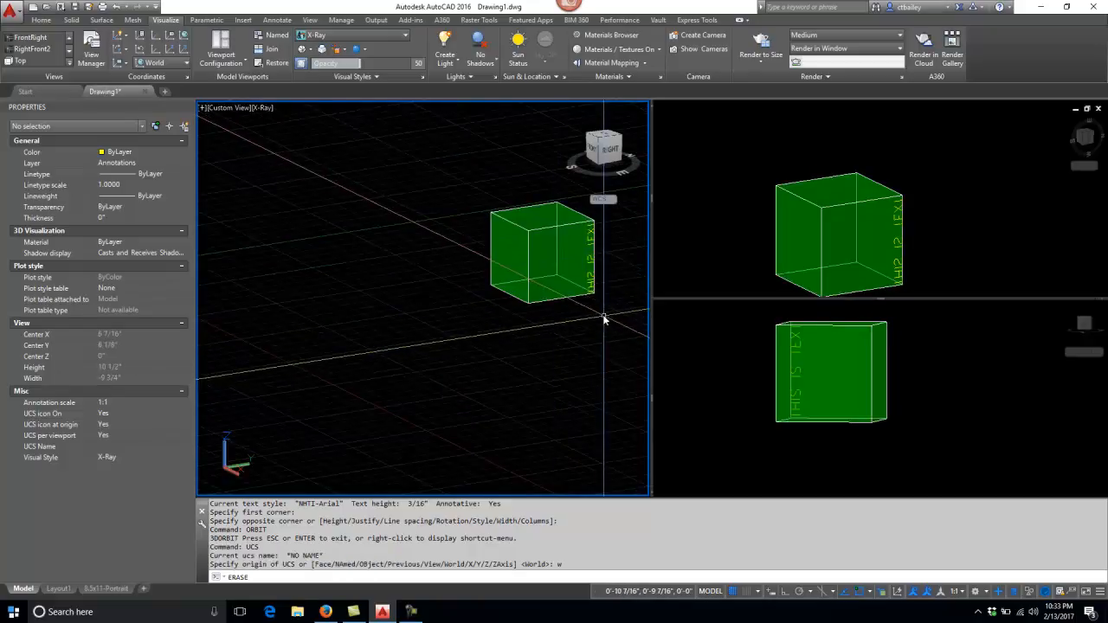
pyautogui.press('Escape')
pyautogui.press('Escape')
pyautogui.press('Escape')
pyautogui.press('Escape')
pyautogui.write('erase')
pyautogui.press('Return')
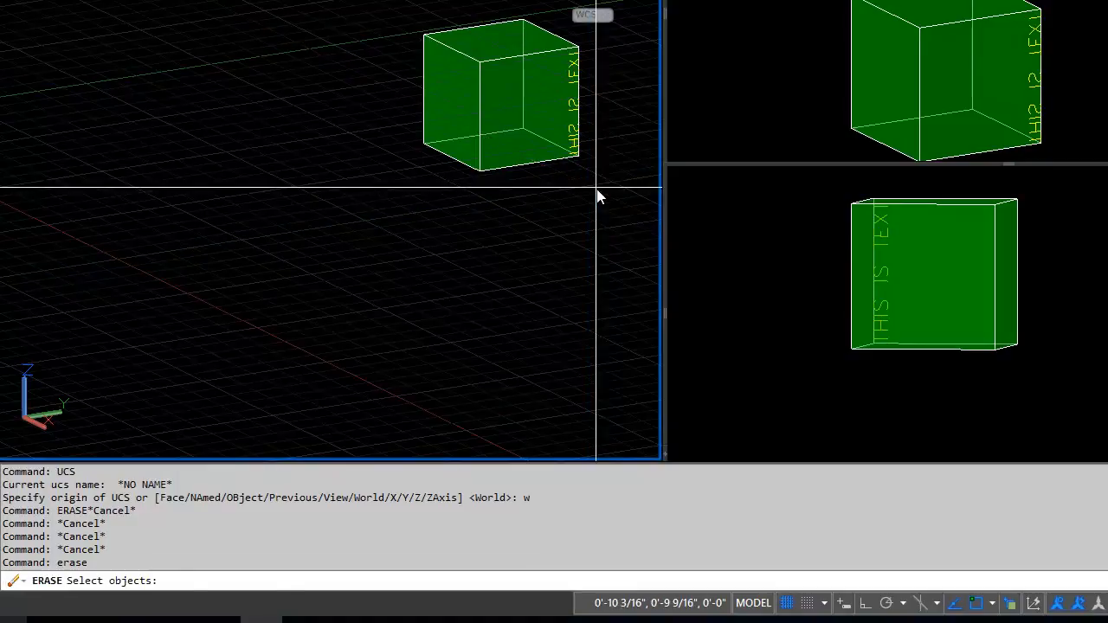
pyautogui.click(593, 189)
pyautogui.click(526, 106)
pyautogui.press('Return')
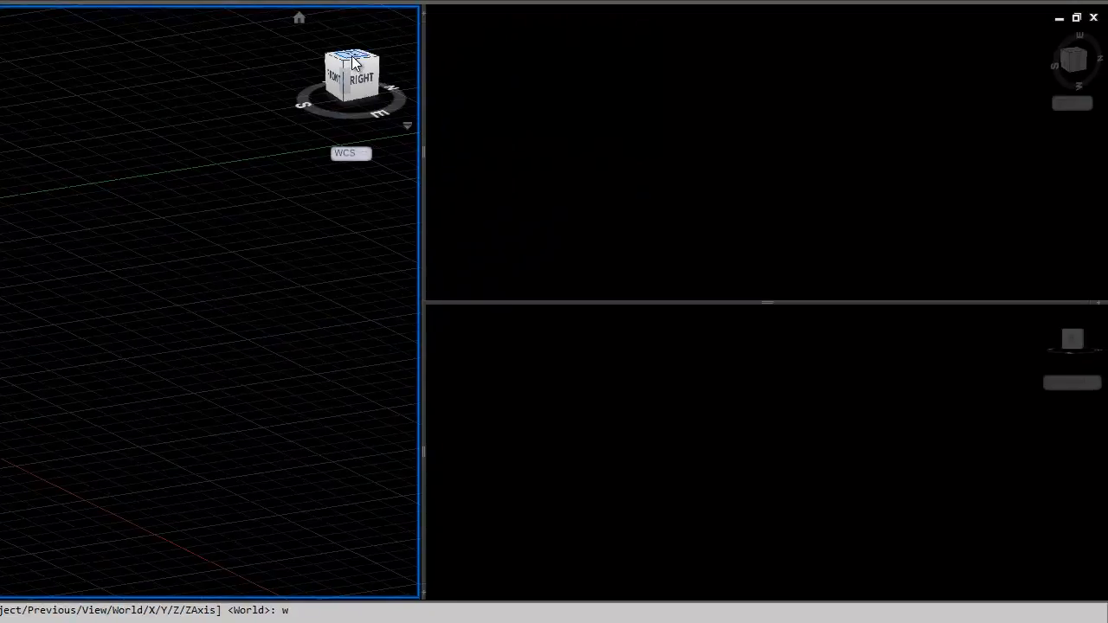
# - Orient the large viewport to the Front view by way of the north-up Top view
pyautogui.click(352, 61)
pyautogui.click(391, 23)
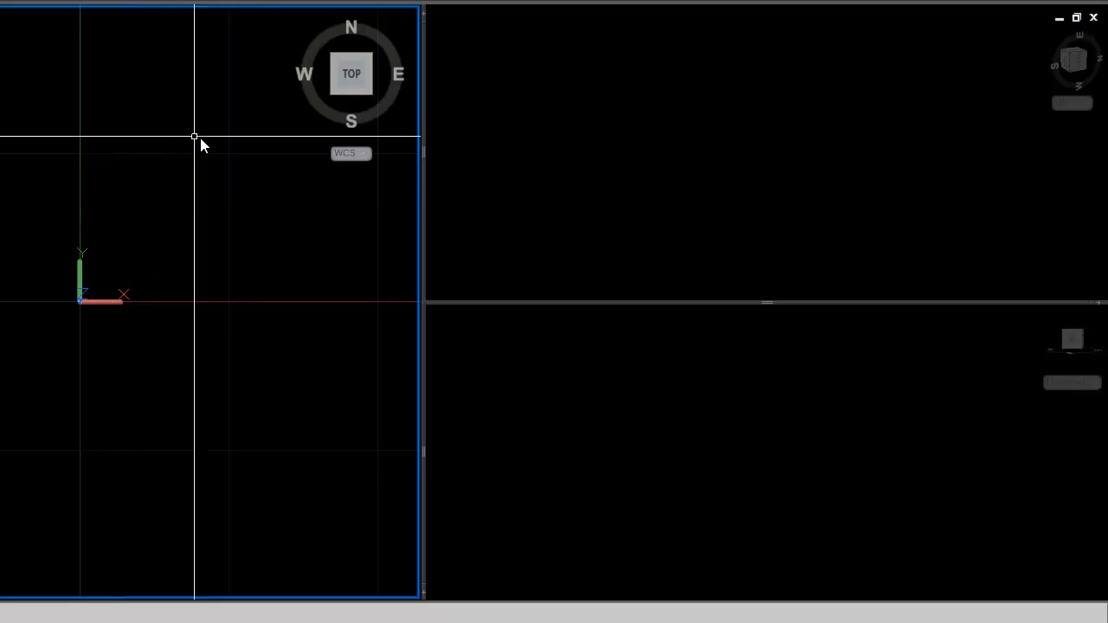
pyautogui.click(351, 103)
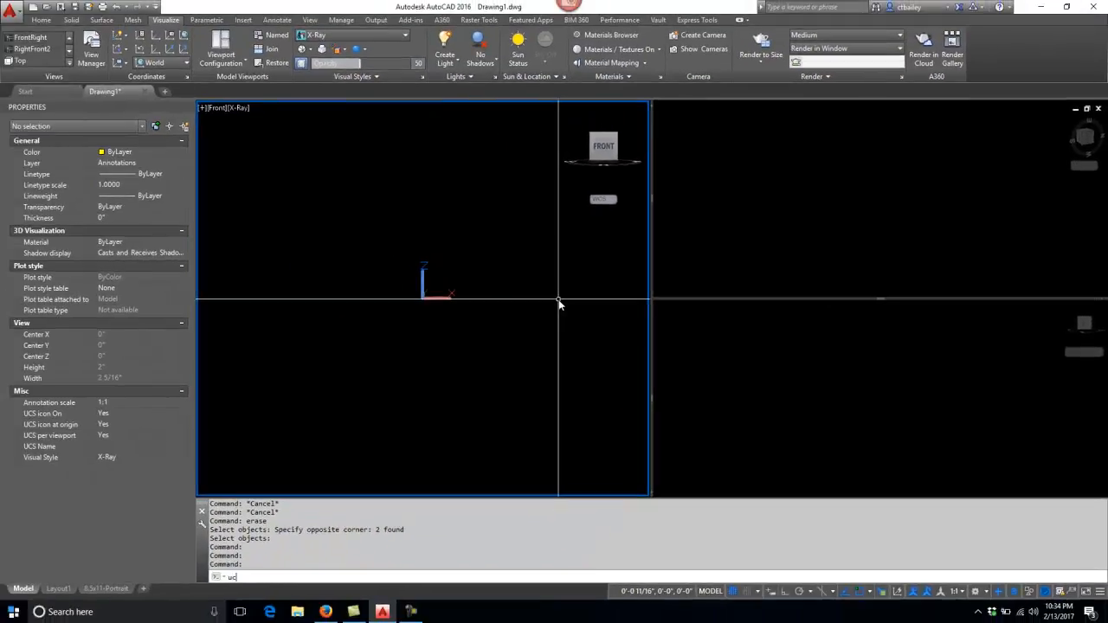
# - Align the large viewport's UCS to the current Front view with the UCS View option
pyautogui.write('s')
pyautogui.press('Return')
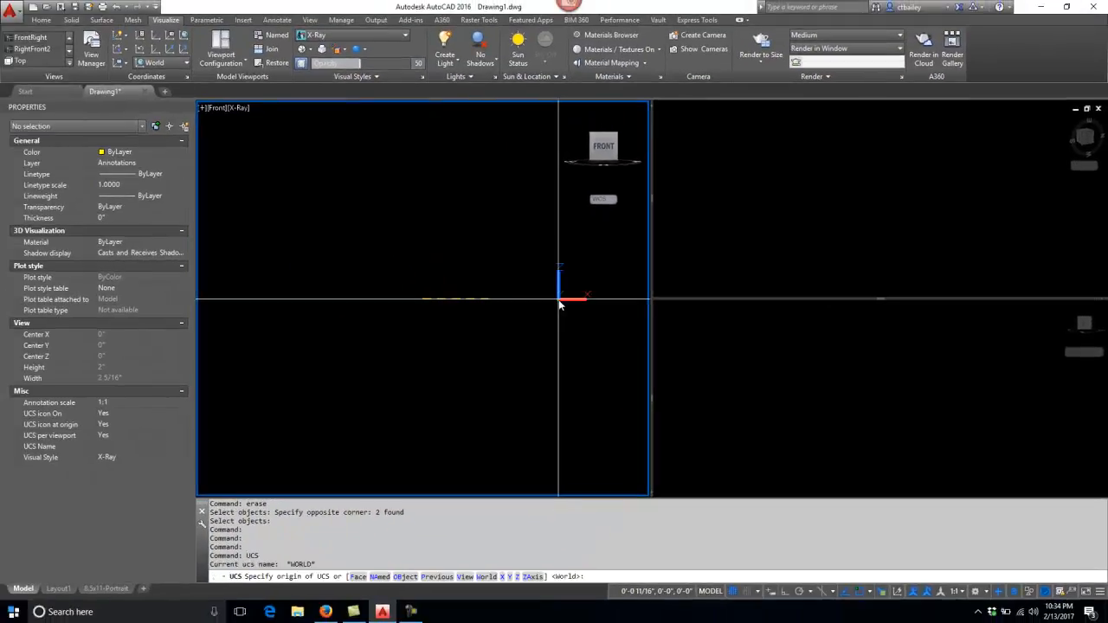
pyautogui.write('v')
pyautogui.press('Return')
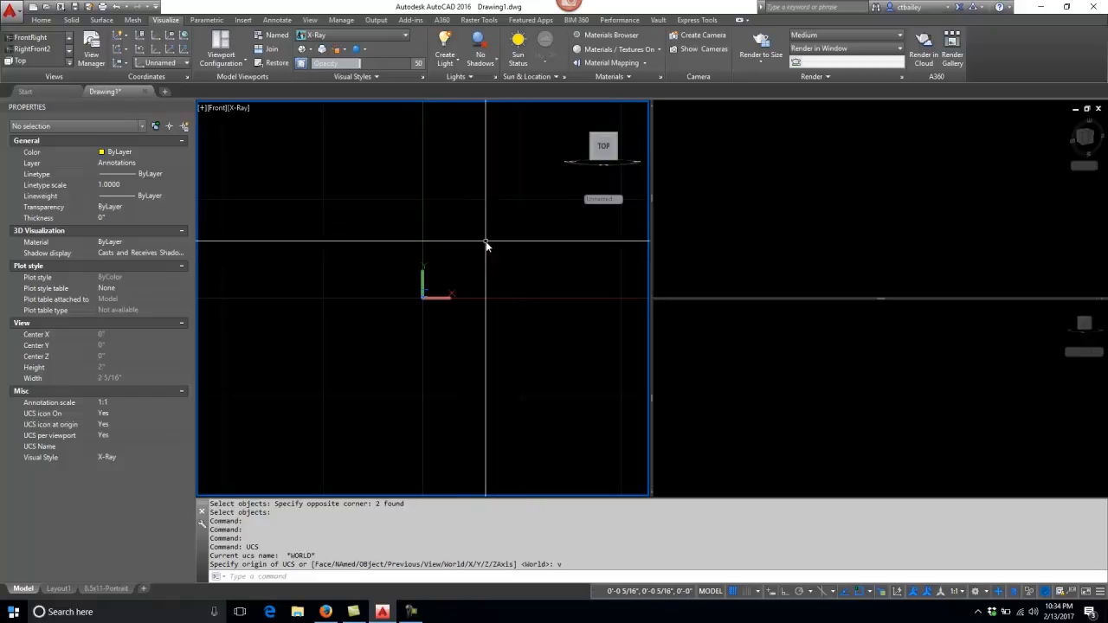
# - Start a polyline above and right of the origin with a straight segment sloping down to the right
pyautogui.write('l')
pyautogui.press('Return')
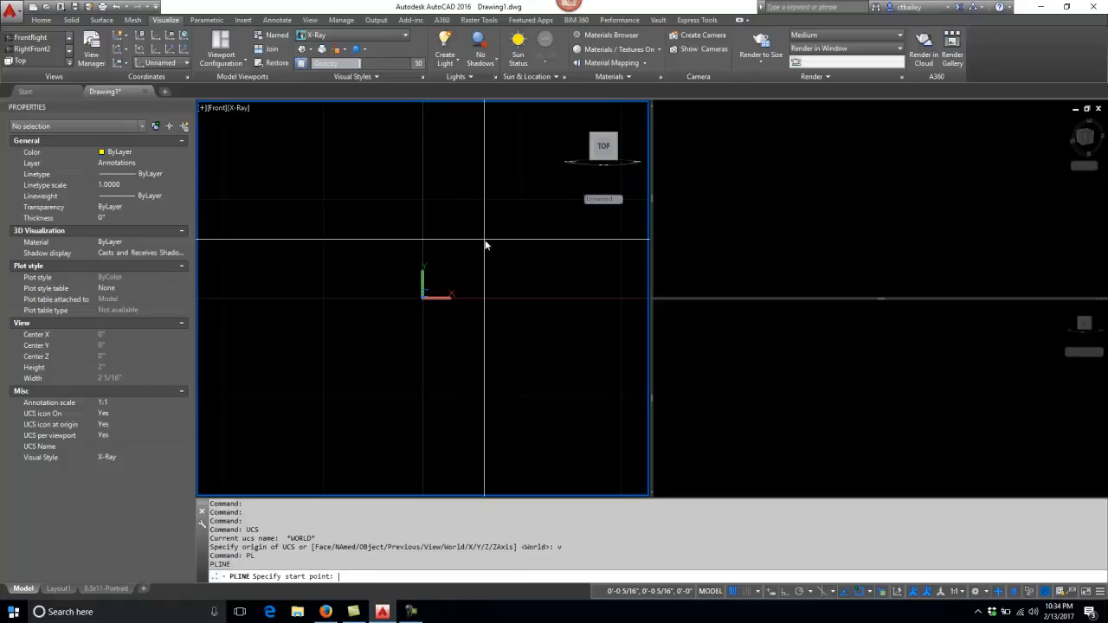
pyautogui.click(483, 209)
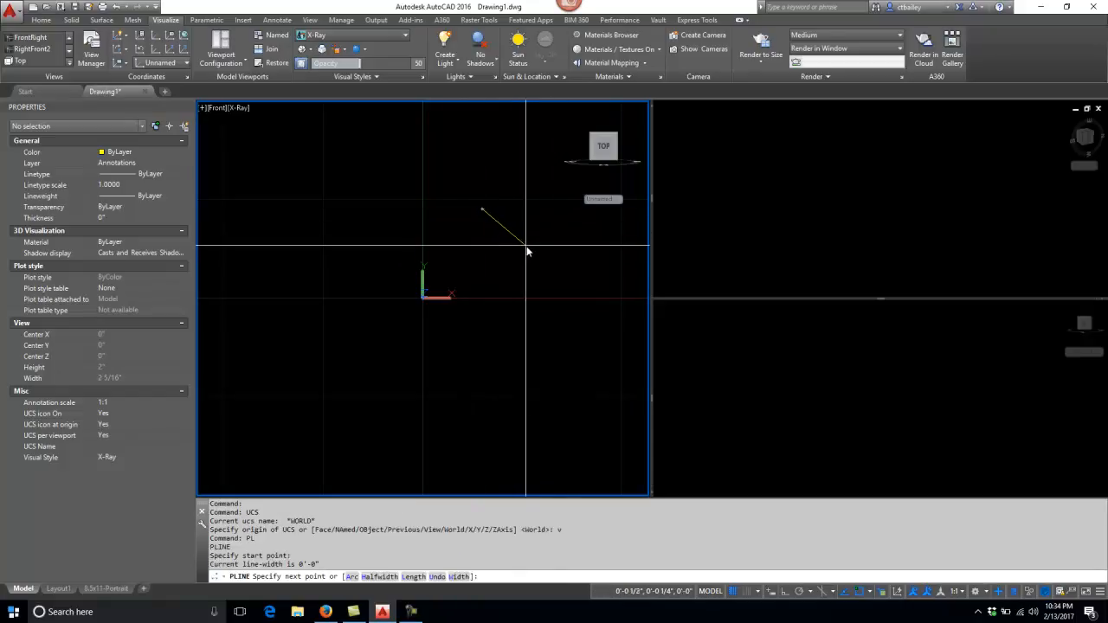
pyautogui.click(514, 236)
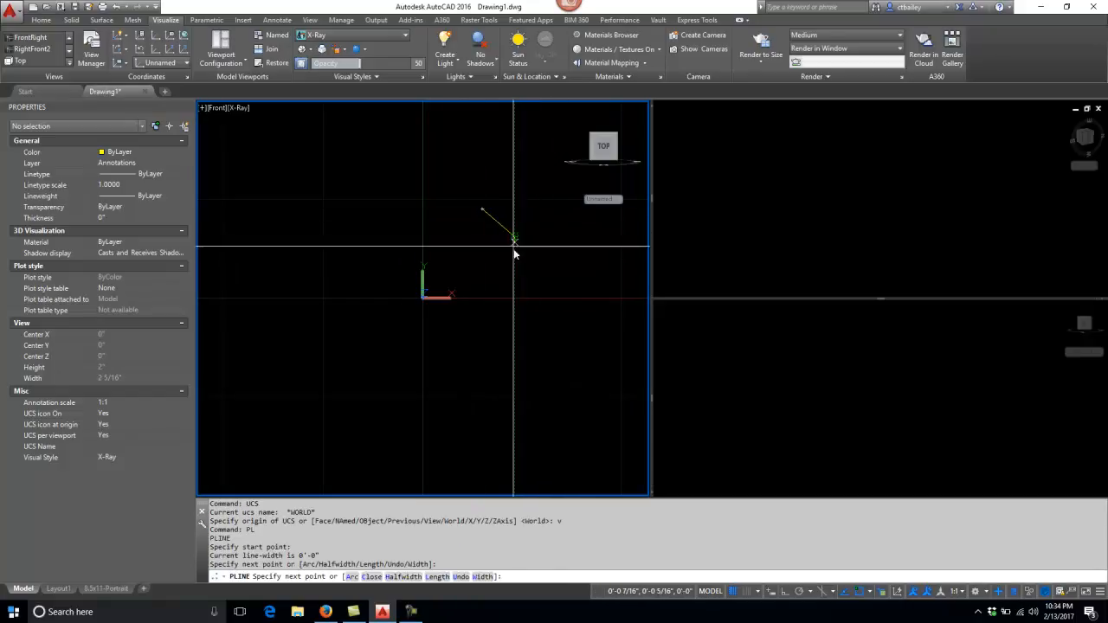
# - Continue the polyline downward with five tangent arcs that form a wavy, S-shaped profile to the right of the Y axis
pyautogui.scroll(3, 536, 250)
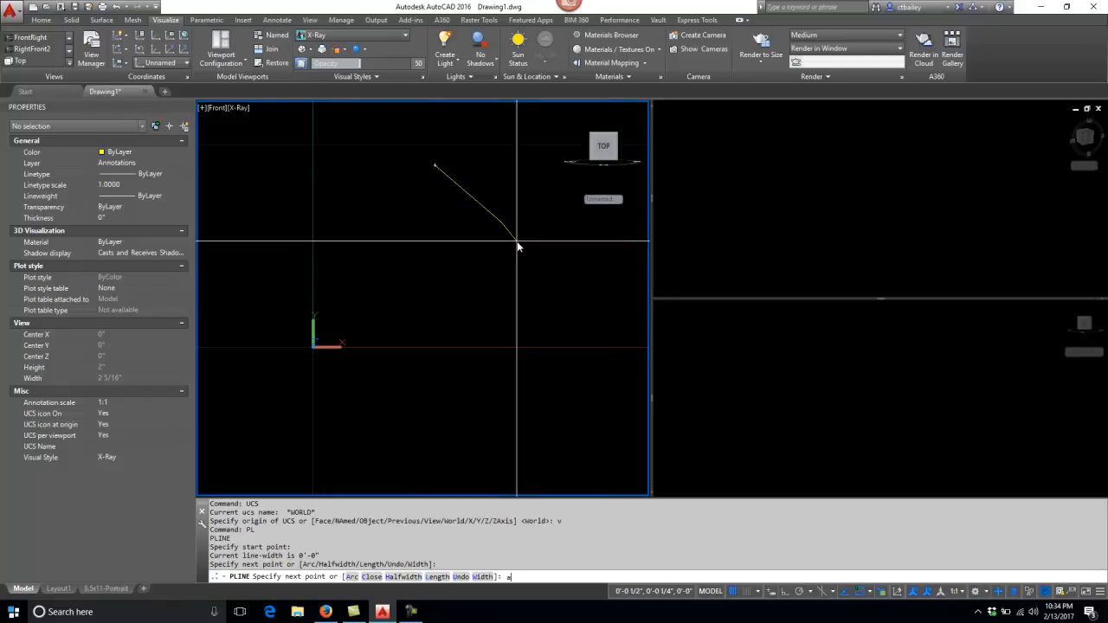
pyautogui.write('a')
pyautogui.press('Return')
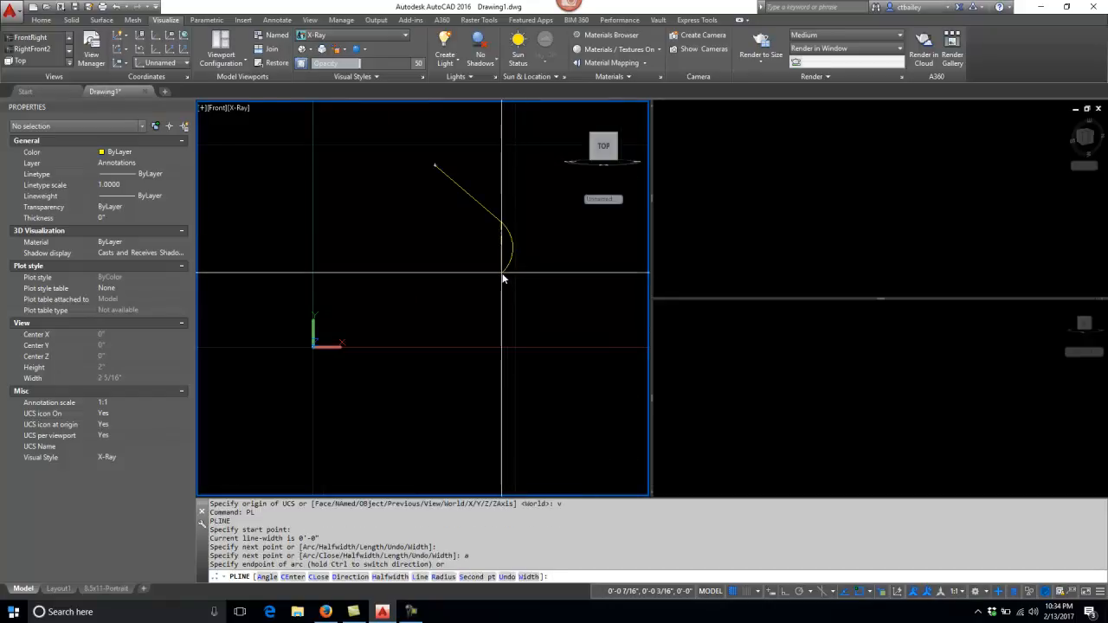
pyautogui.click(503, 278)
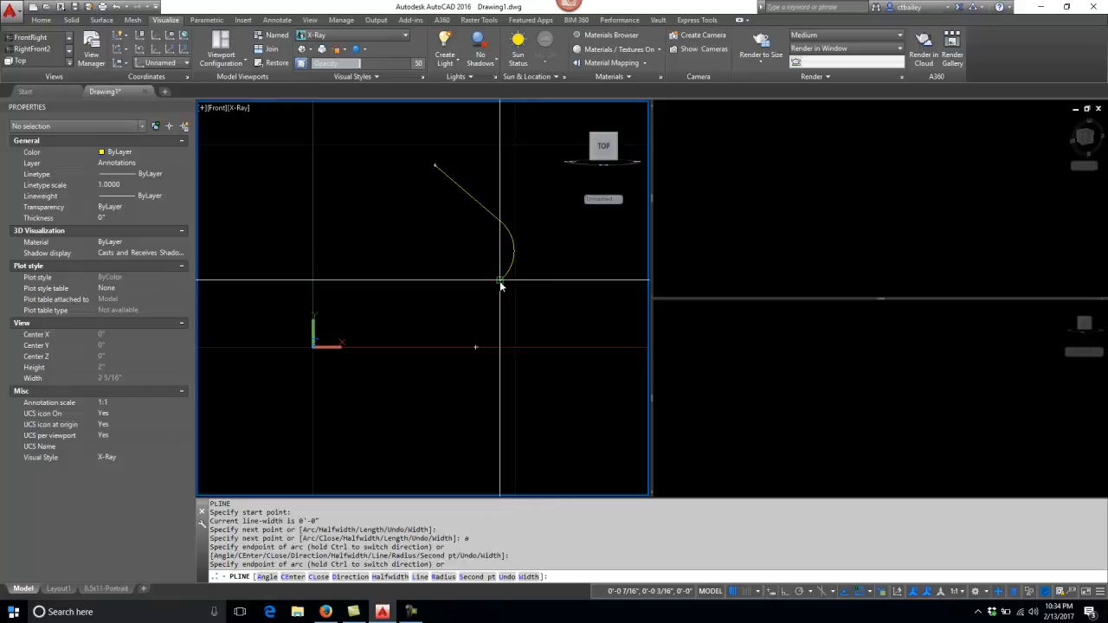
pyautogui.click(441, 307)
pyautogui.click(409, 329)
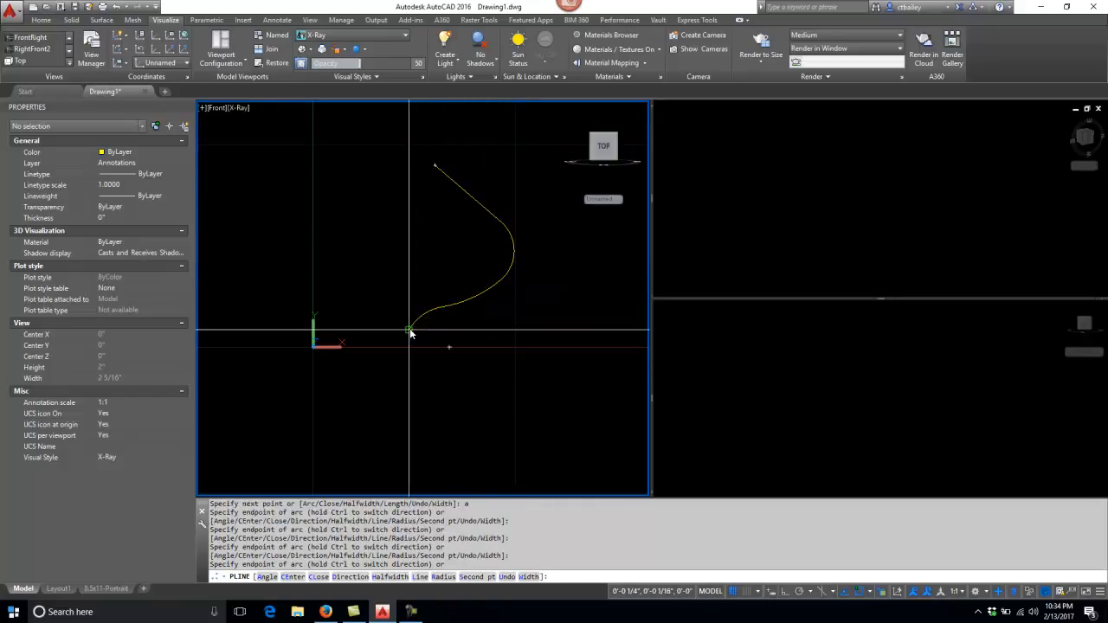
pyautogui.click(424, 383)
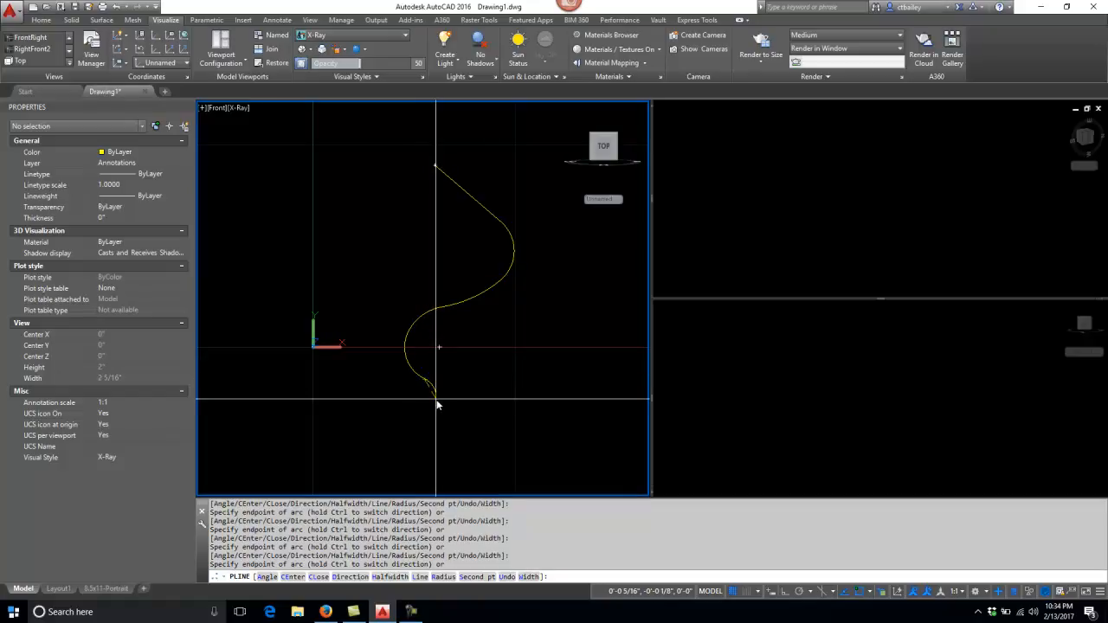
pyautogui.click(447, 420)
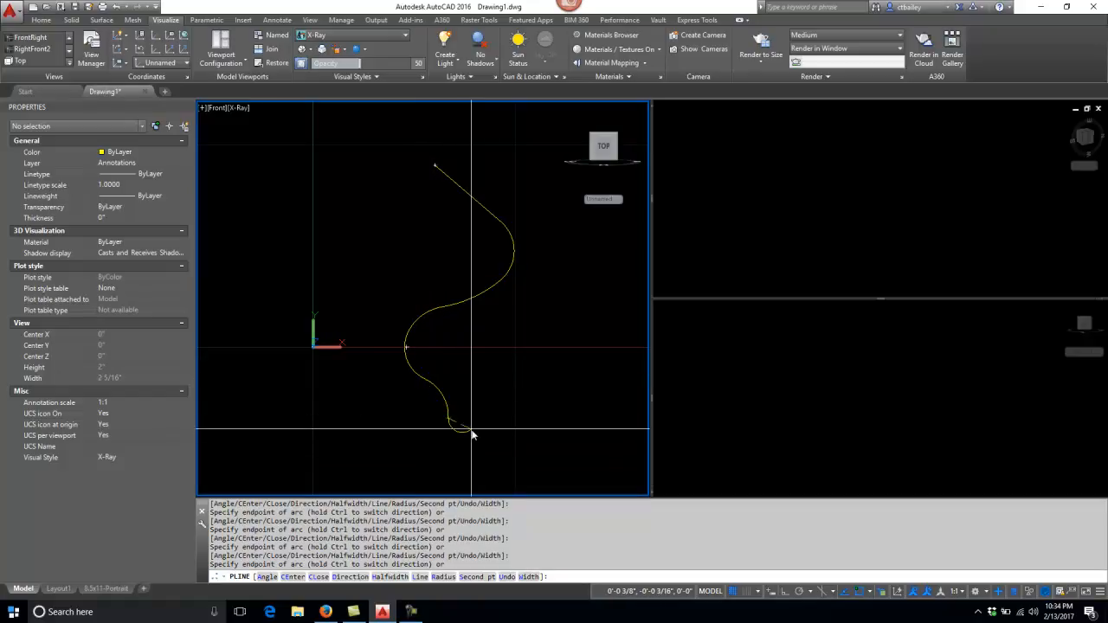
# - Extend the polyline with a straight segment downward, a horizontal one toward the Y axis, and a long vertical one upward, using Ortho for the last two
pyautogui.write('l')
pyautogui.press('Return')
pyautogui.write('l')
pyautogui.press('Return')
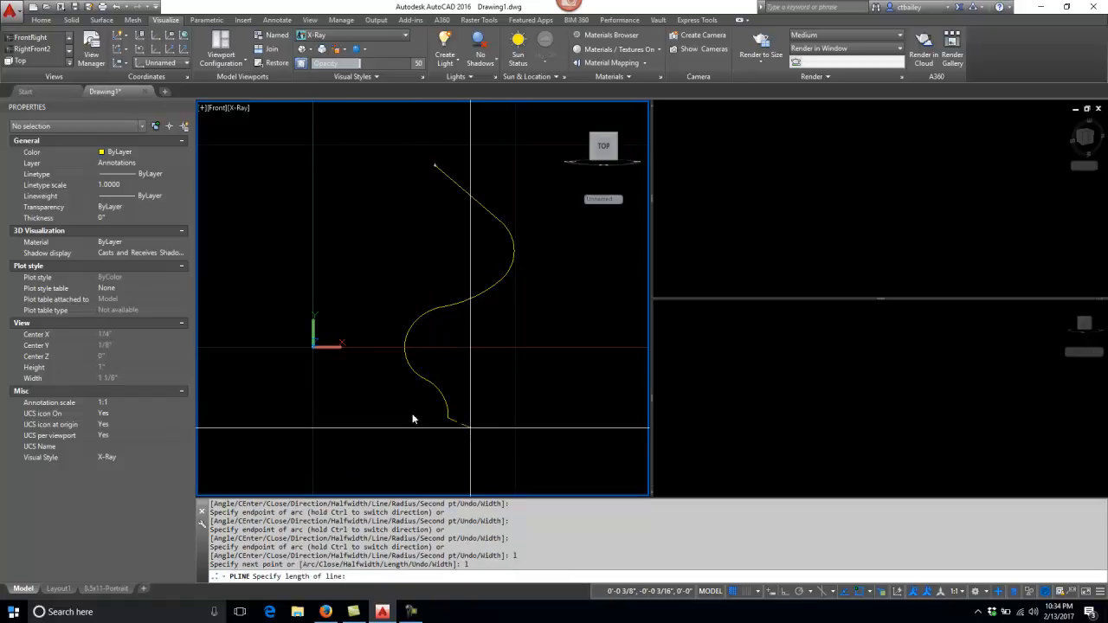
pyautogui.click(395, 458)
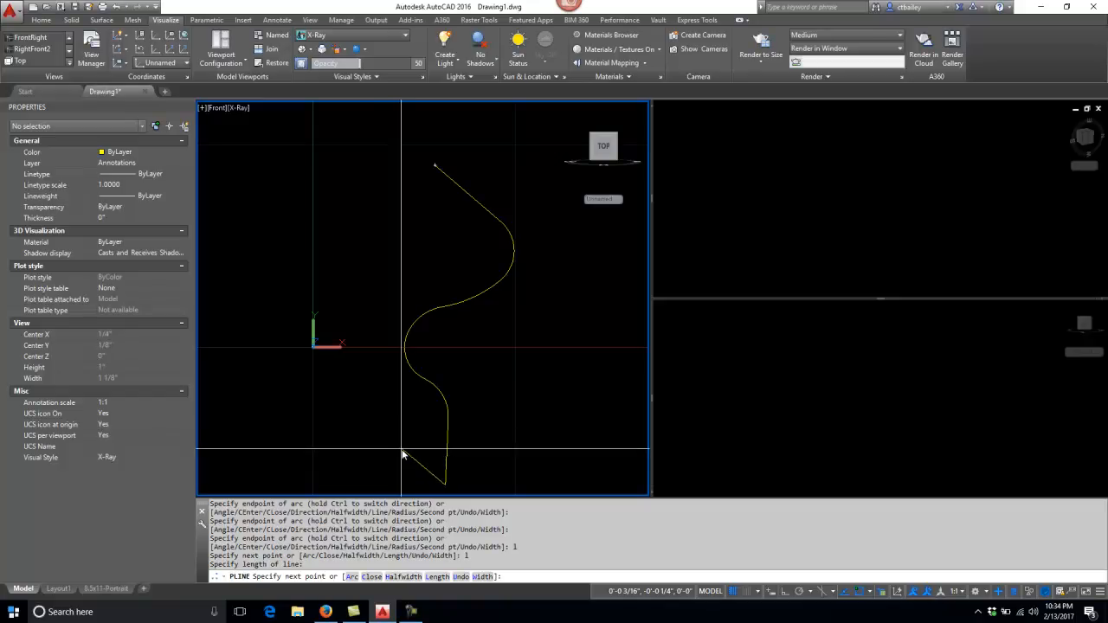
pyautogui.press('F8')
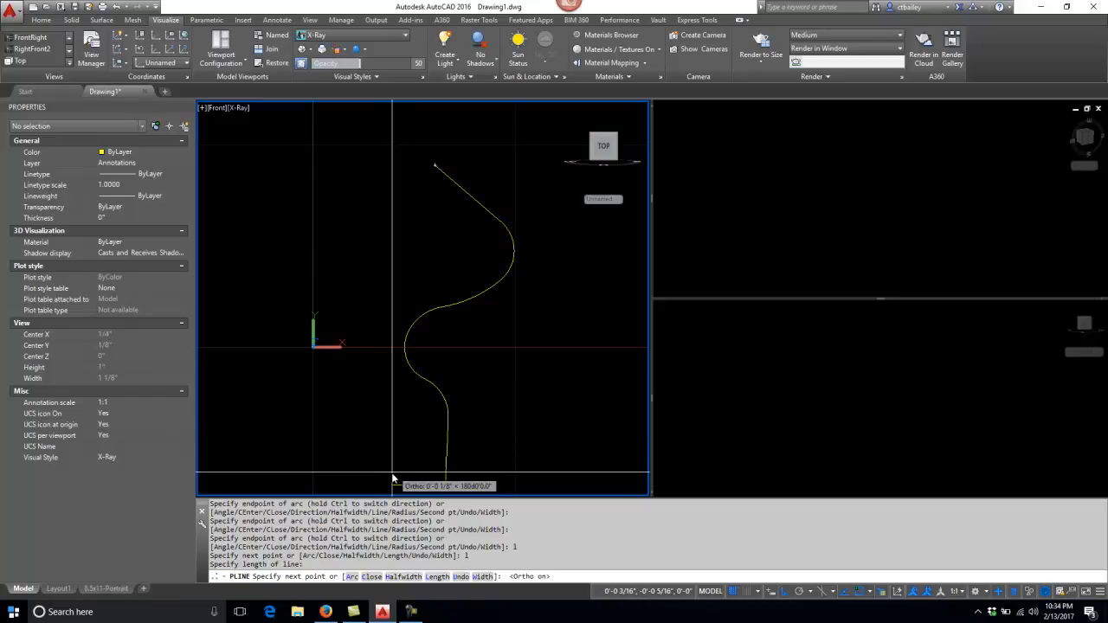
pyautogui.click(387, 485)
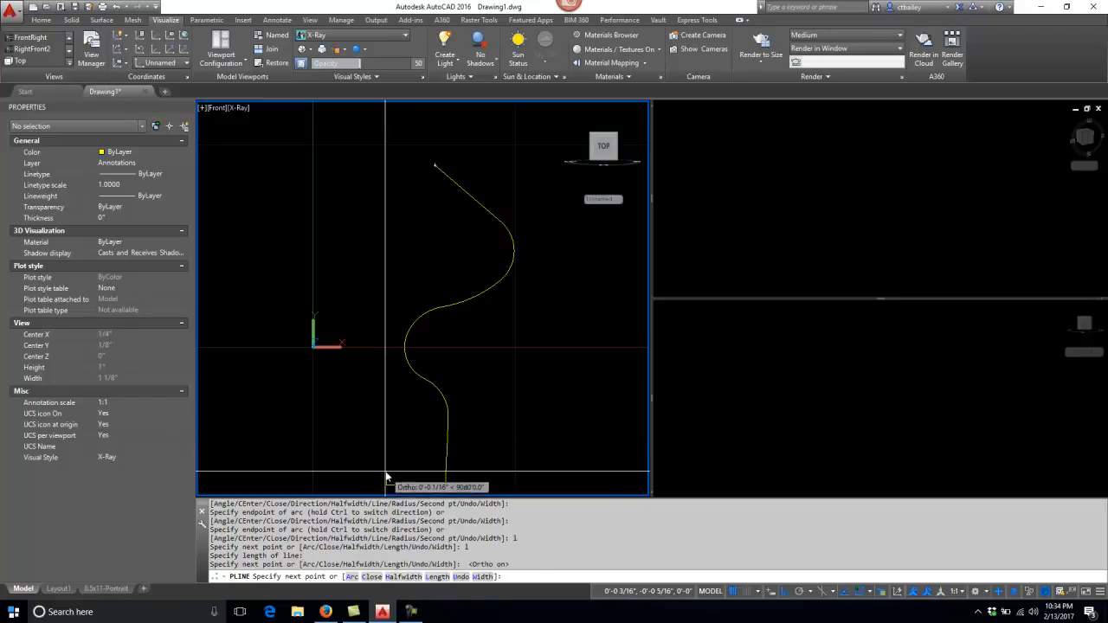
pyautogui.click(407, 204)
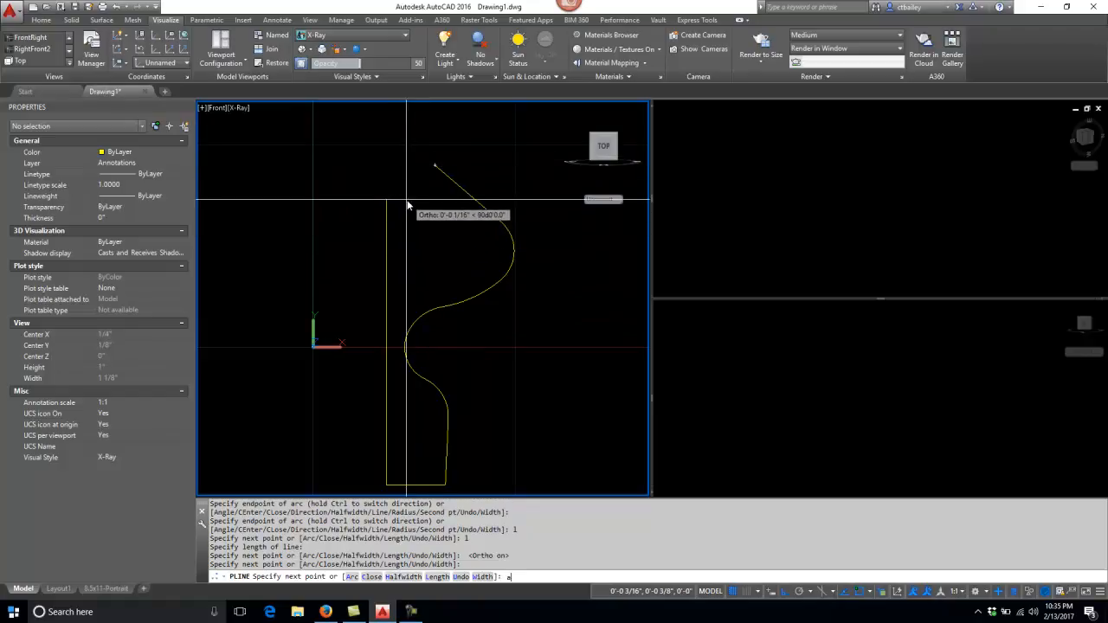
# - Close the polyline profile with an arc from the top of the vertical segment back to the start point
pyautogui.write('ar')
pyautogui.press('Return')
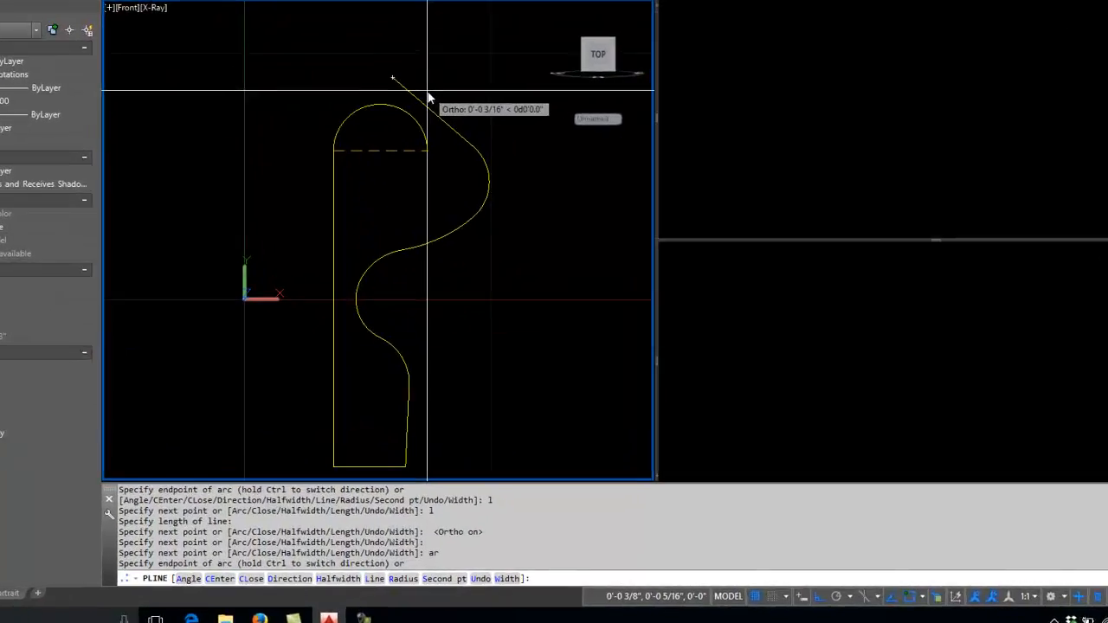
pyautogui.write('cl')
pyautogui.press('Return')
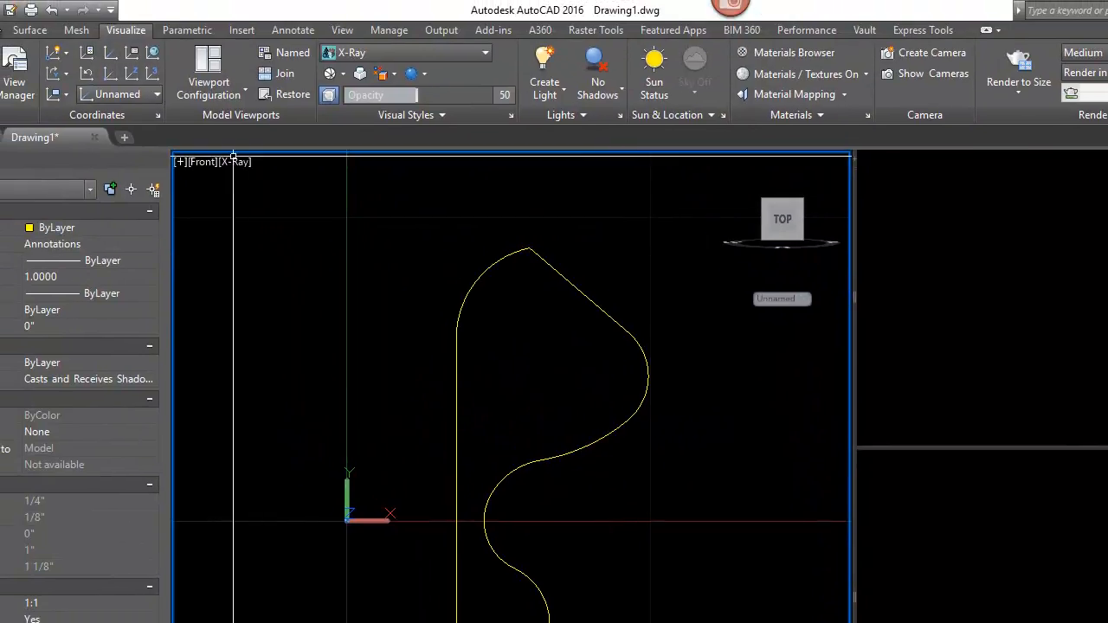
# - Revolve the closed profile 360 degrees about its long vertical edge to make a solid
pyautogui.click(2, 35)
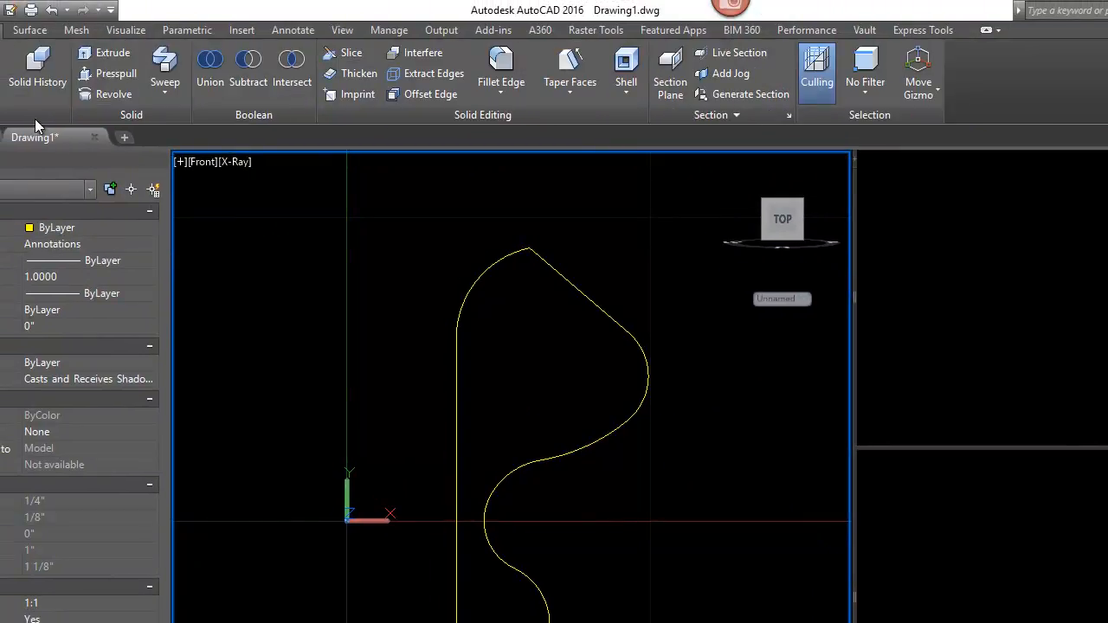
pyautogui.click(111, 95)
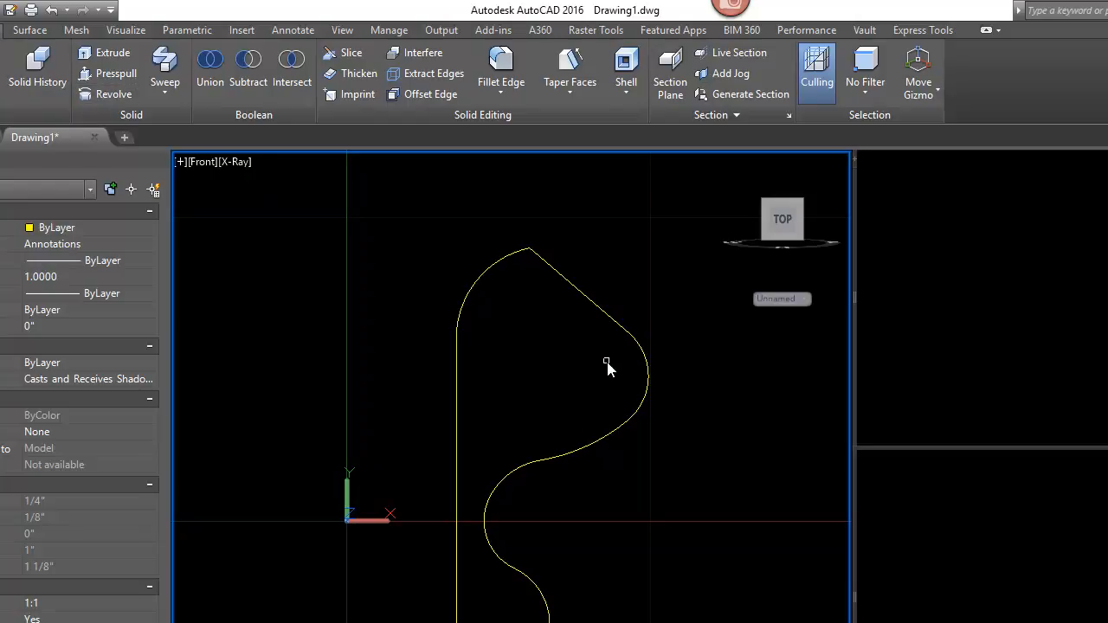
pyautogui.click(572, 288)
pyautogui.press('Return')
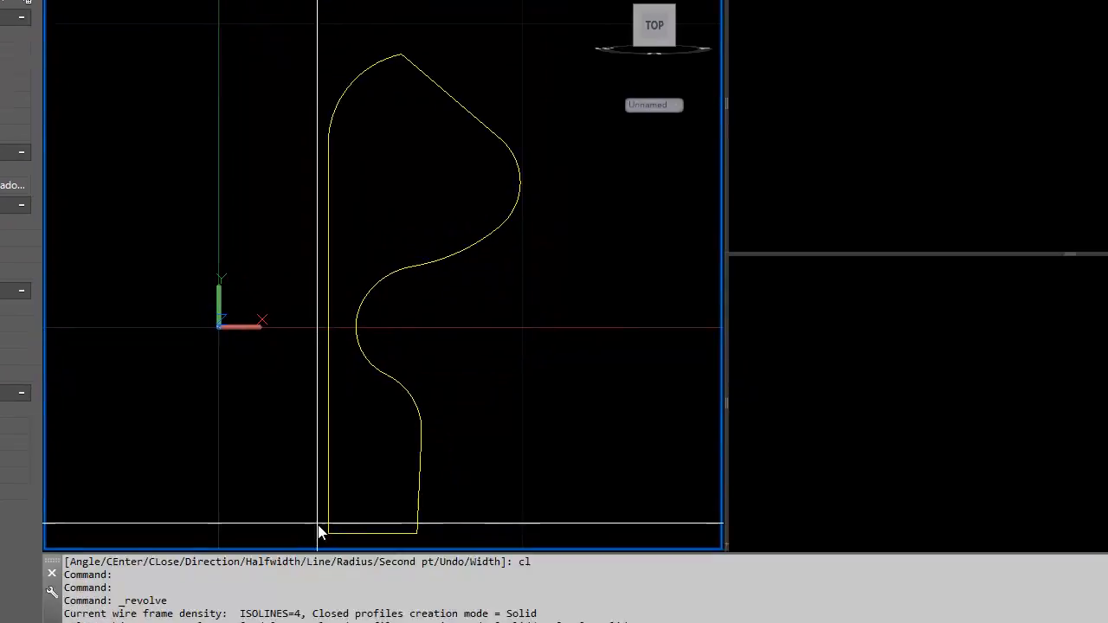
pyautogui.click(325, 532)
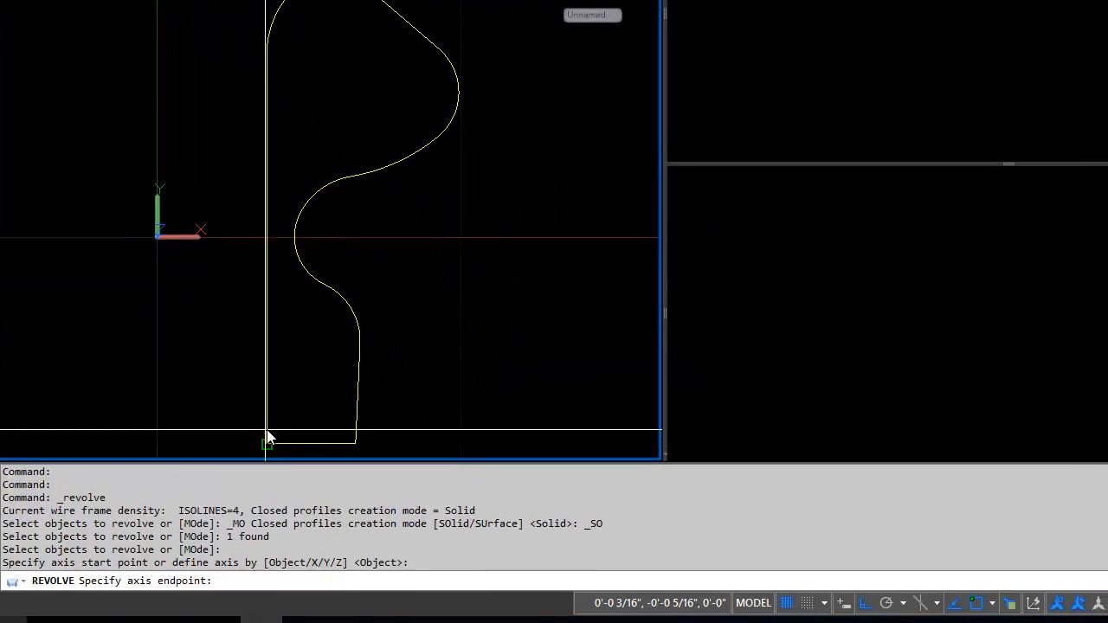
pyautogui.click(270, 76)
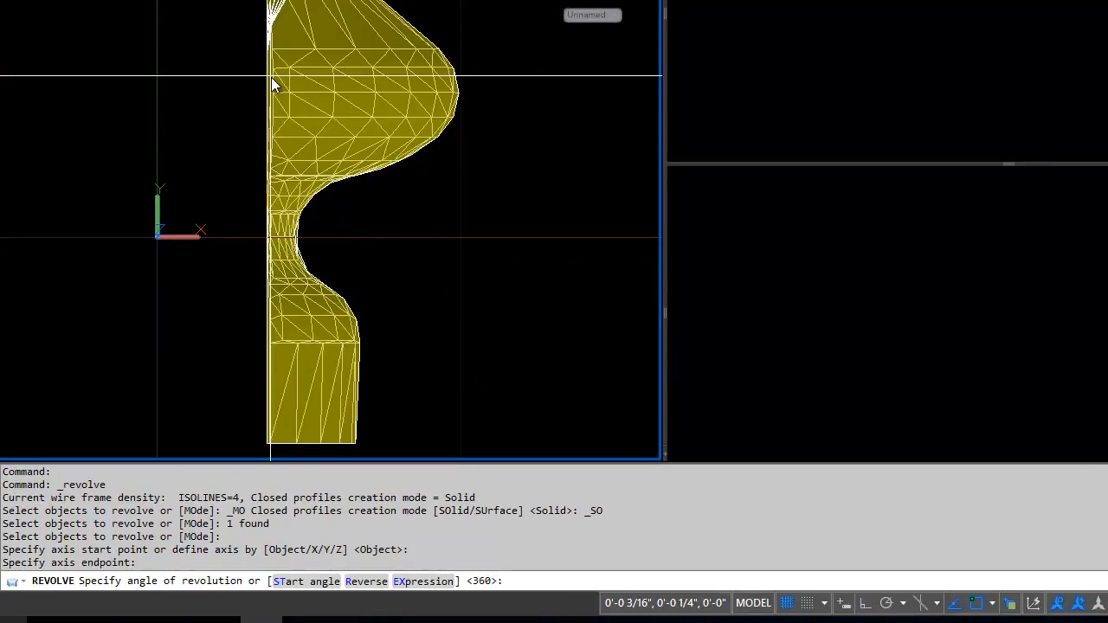
pyautogui.press('Return')
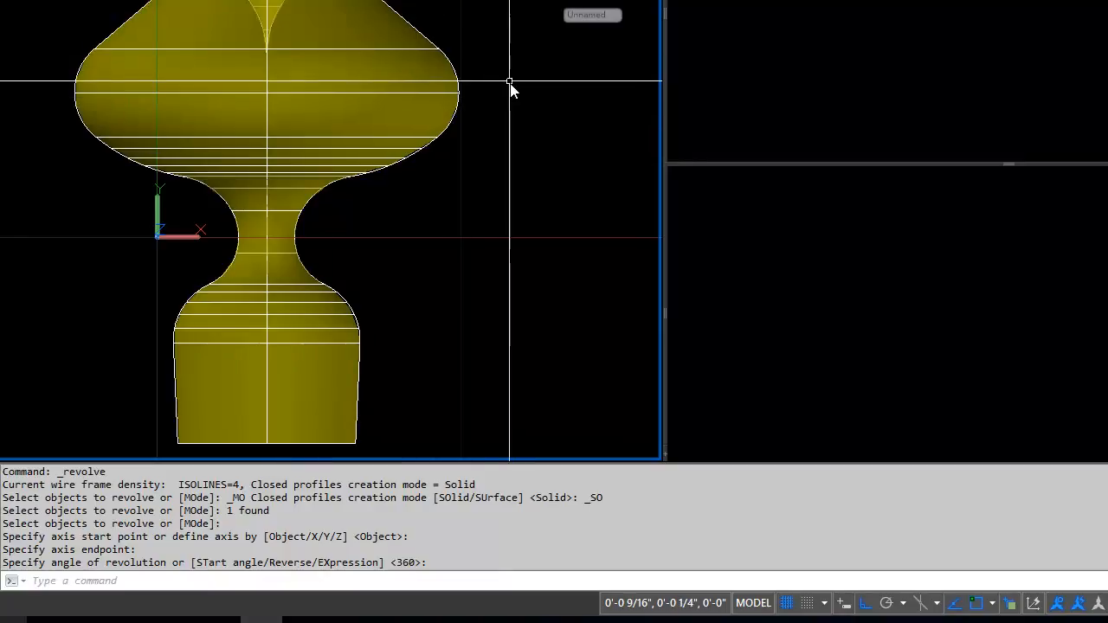
# - Orbit and zoom around the revolved solid to examine its shape from the side, below and above
pyautogui.write('orbit')
pyautogui.press('Return')
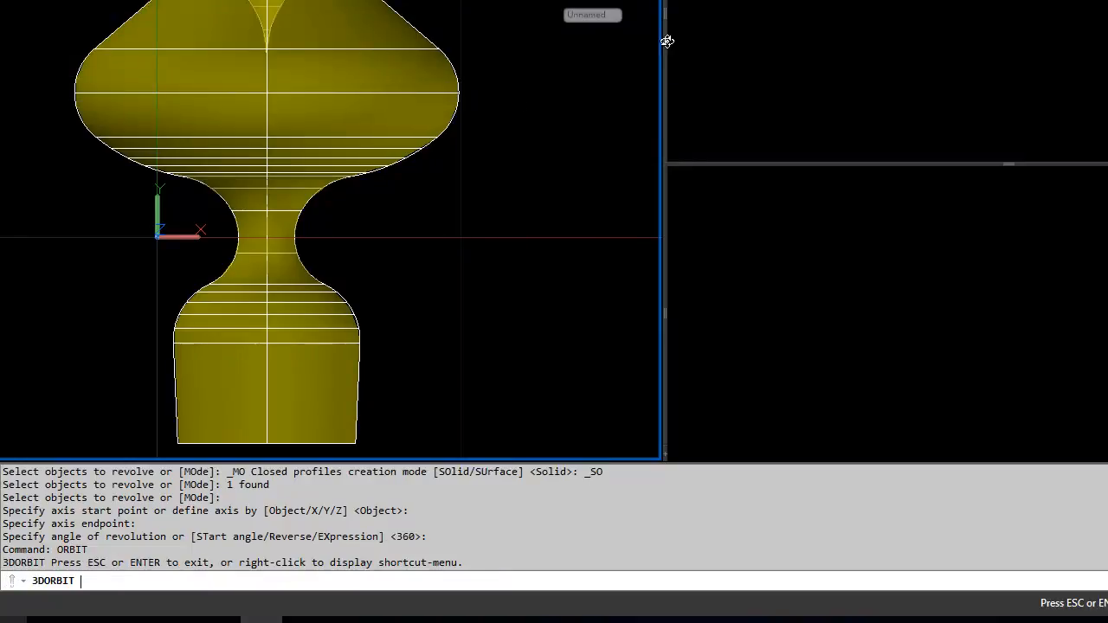
pyautogui.moveTo(202, 212); pyautogui.dragTo(392, 217)
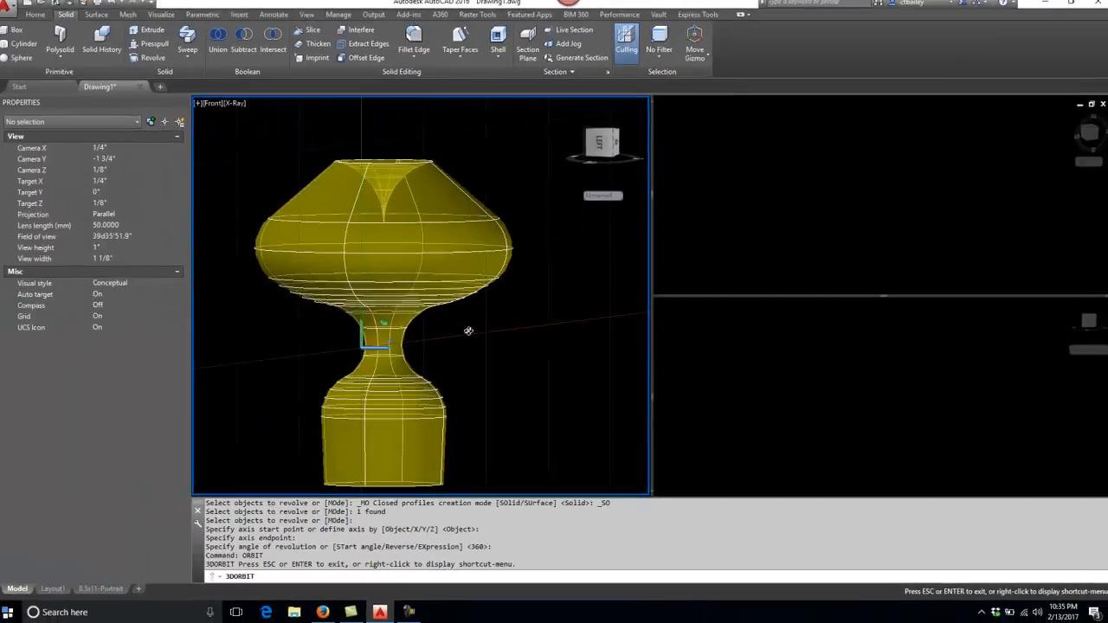
pyautogui.moveTo(468, 331); pyautogui.dragTo(467, 362)
pyautogui.moveTo(542, 307); pyautogui.dragTo(574, 353)
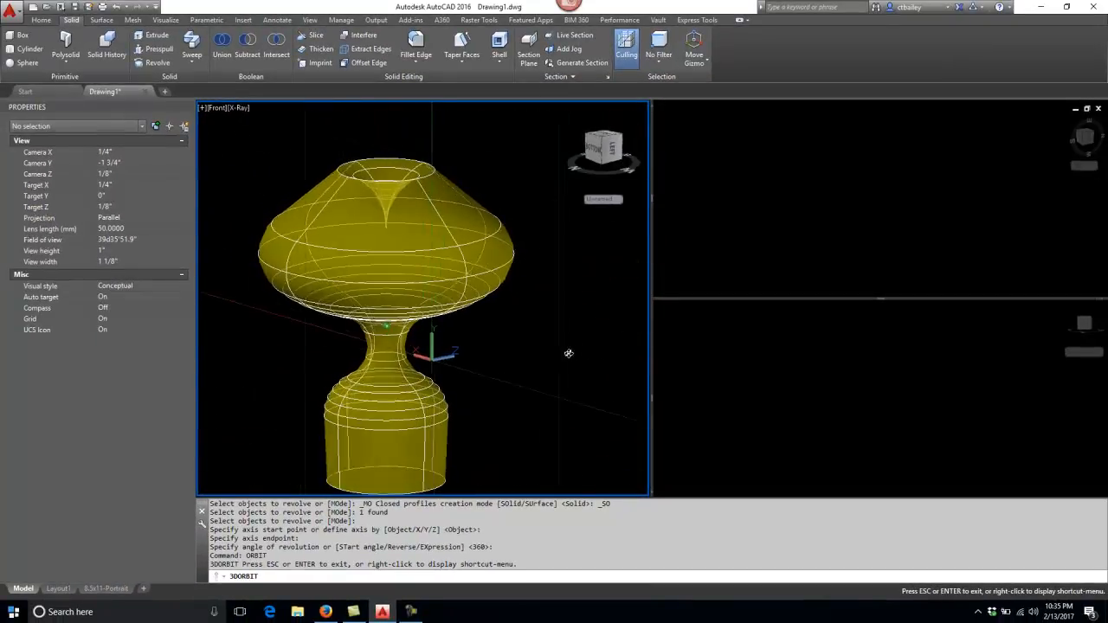
pyautogui.moveTo(518, 220); pyautogui.dragTo(502, 401)
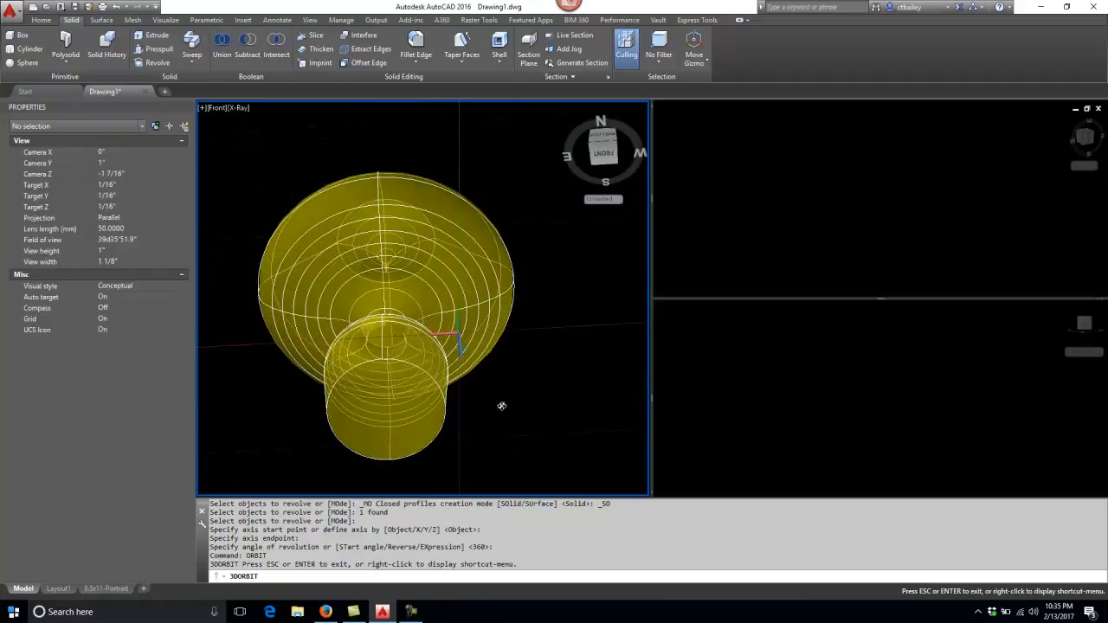
pyautogui.moveTo(391, 420); pyautogui.dragTo(557, 296)
pyautogui.rightClick(557, 296)
pyautogui.click(597, 304)
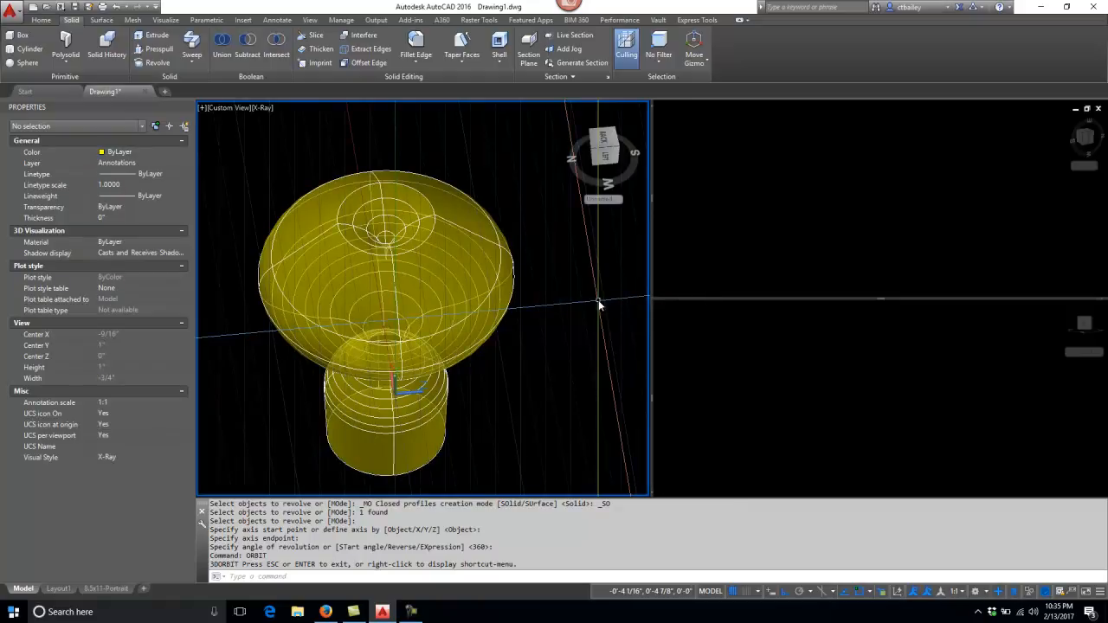
pyautogui.scroll(5, 466, 243)
pyautogui.scroll(-7, 468, 226)
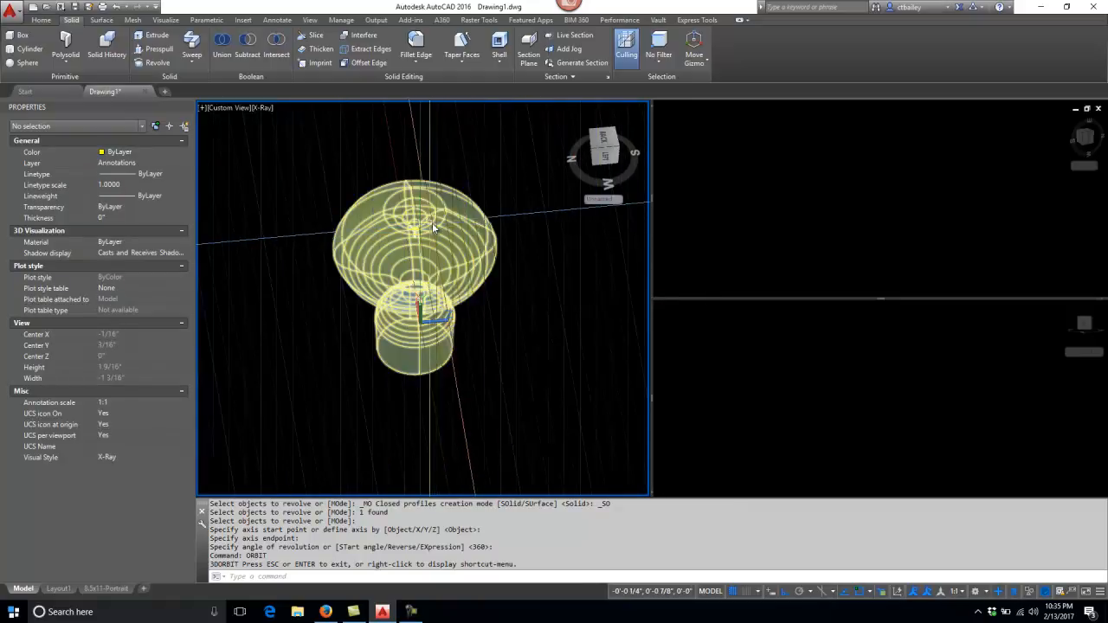
pyautogui.scroll(3, 432, 225)
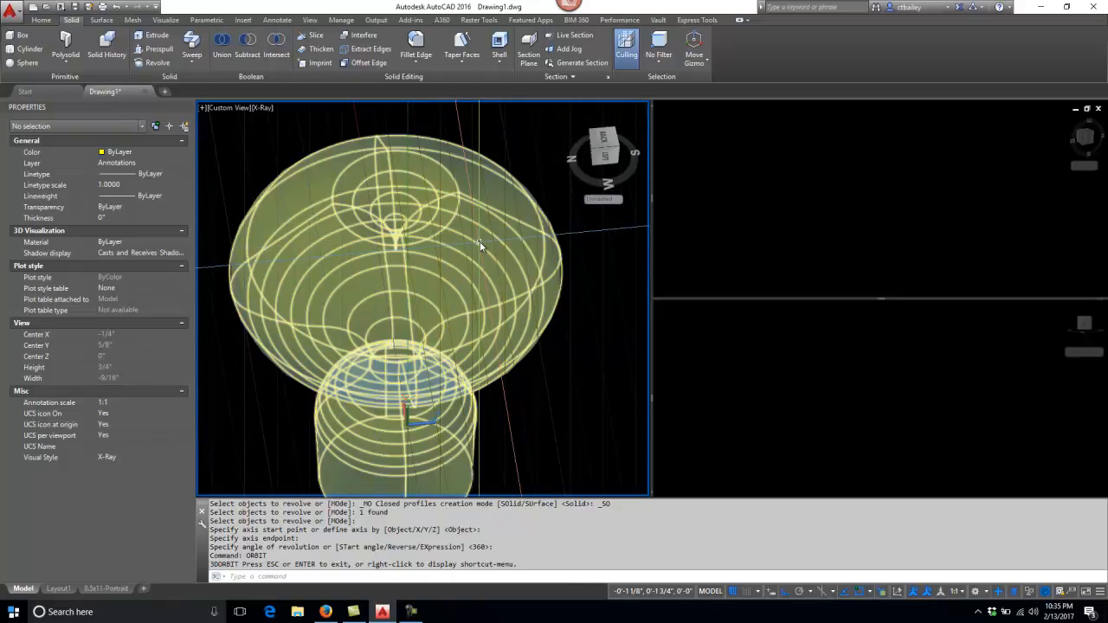
pyautogui.write('orbio')
pyautogui.press('Return')
pyautogui.press('Escape')
pyautogui.press('Escape')
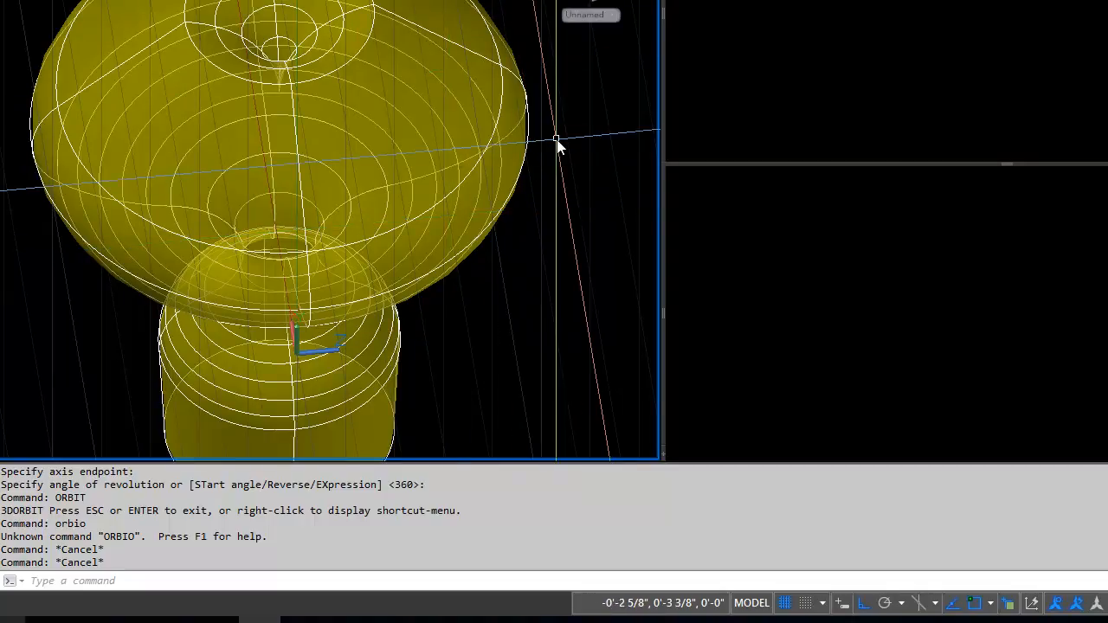
pyautogui.write('usc')
pyautogui.press('Return')
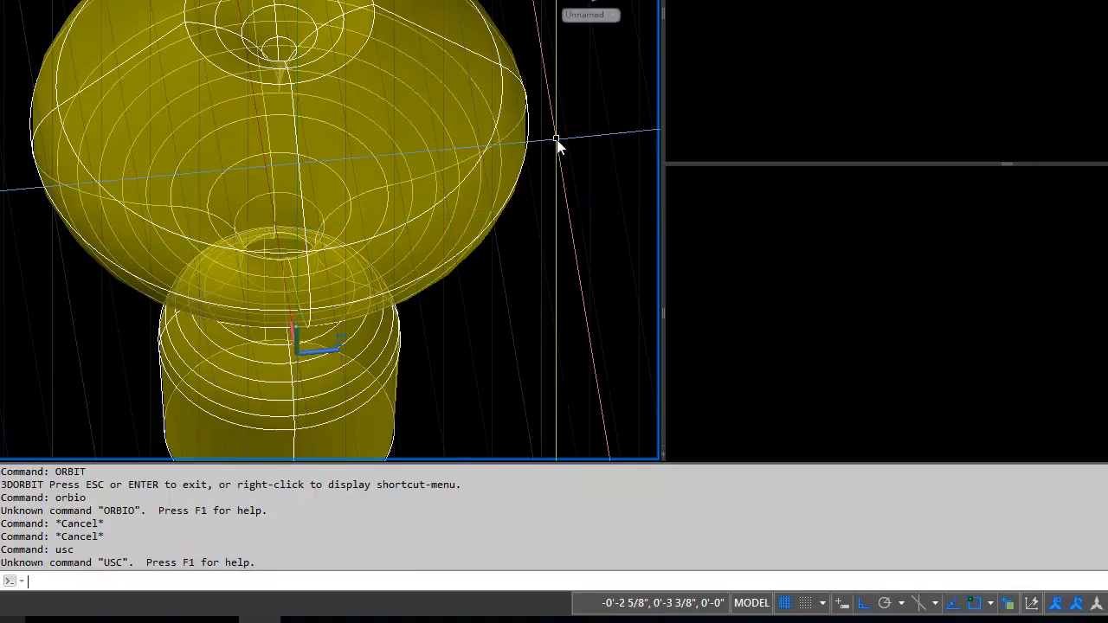
pyautogui.press('Escape')
pyautogui.press('Escape')
pyautogui.press('Escape')
# - Reset the large viewport's UCS to World
pyautogui.scroll(-5, 299, 167)
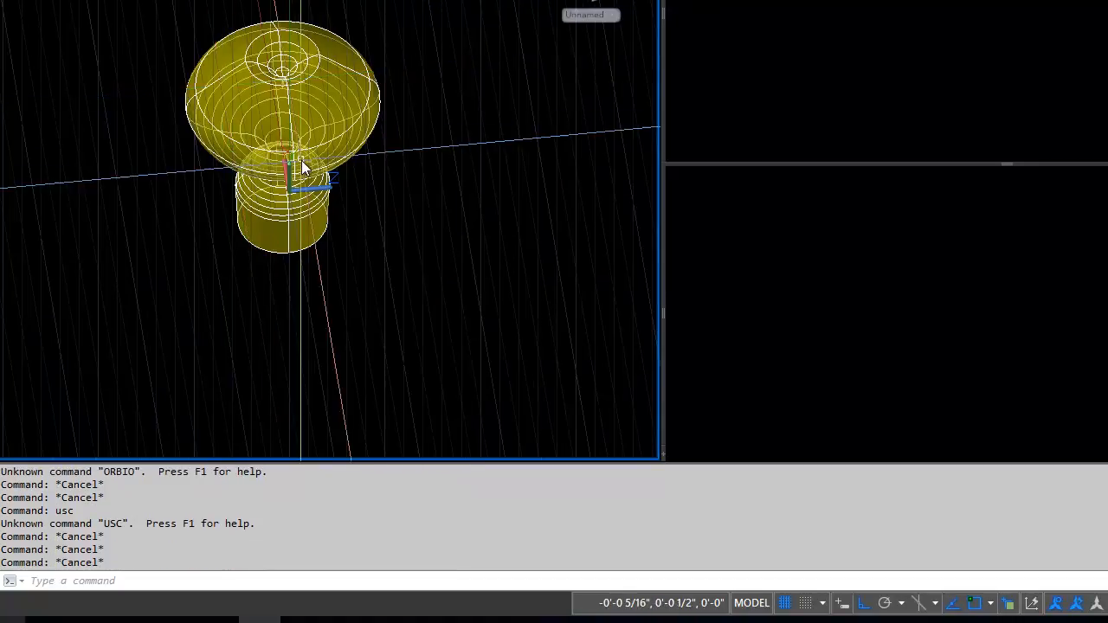
pyautogui.write('ucs')
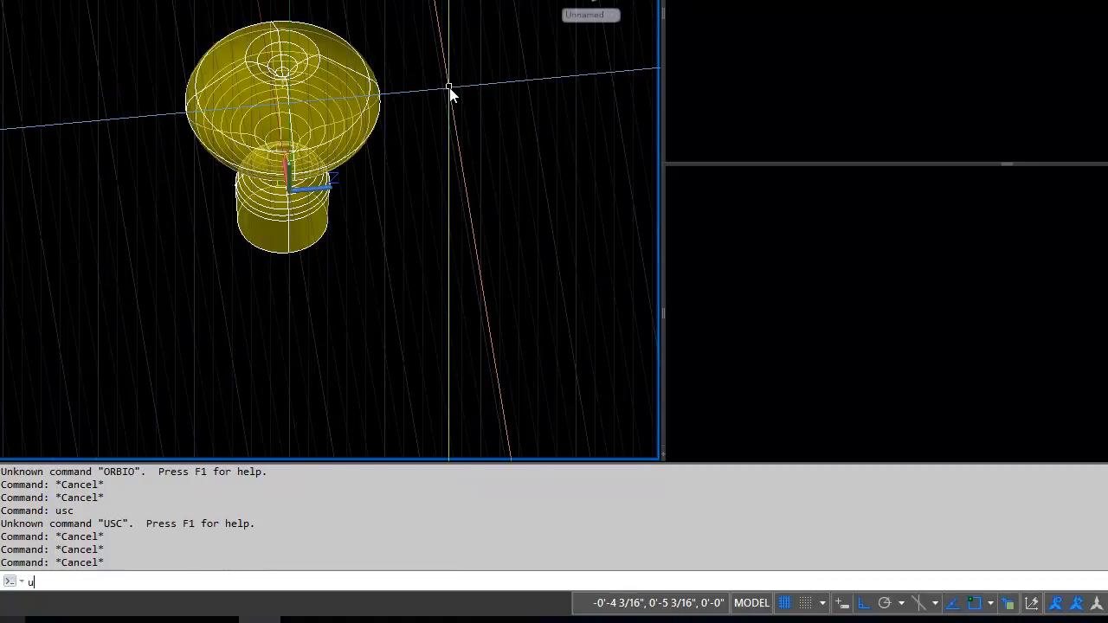
pyautogui.press('Return')
pyautogui.write('w')
pyautogui.press('Return')
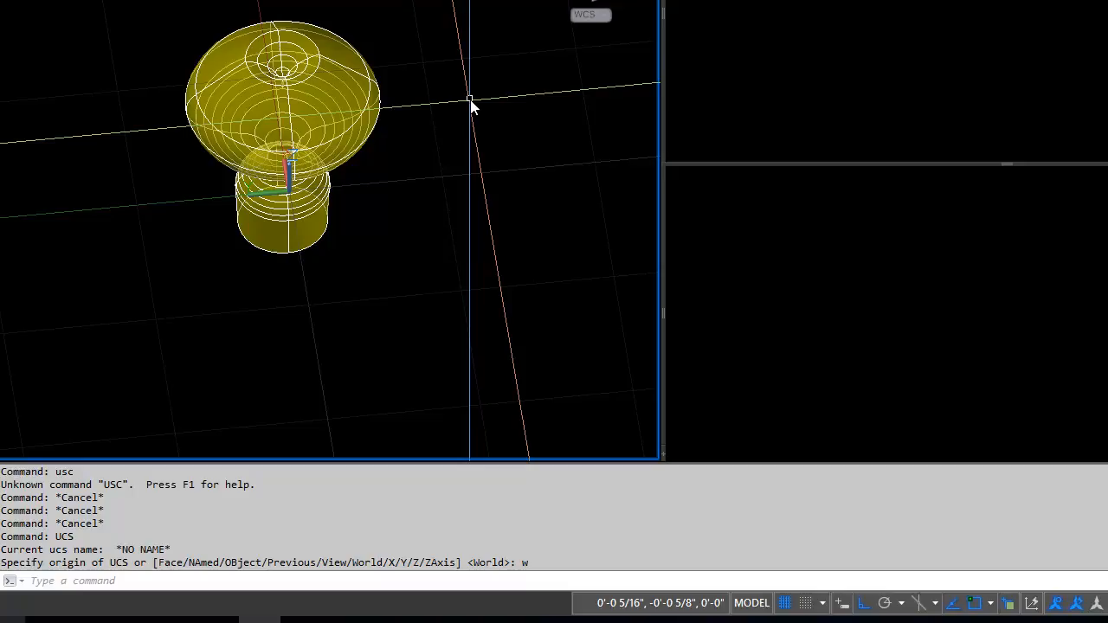
# - Align the UCS to the upper sloping surface of the revolved solid with the UCS Object option
pyautogui.scroll(4, 269, 87)
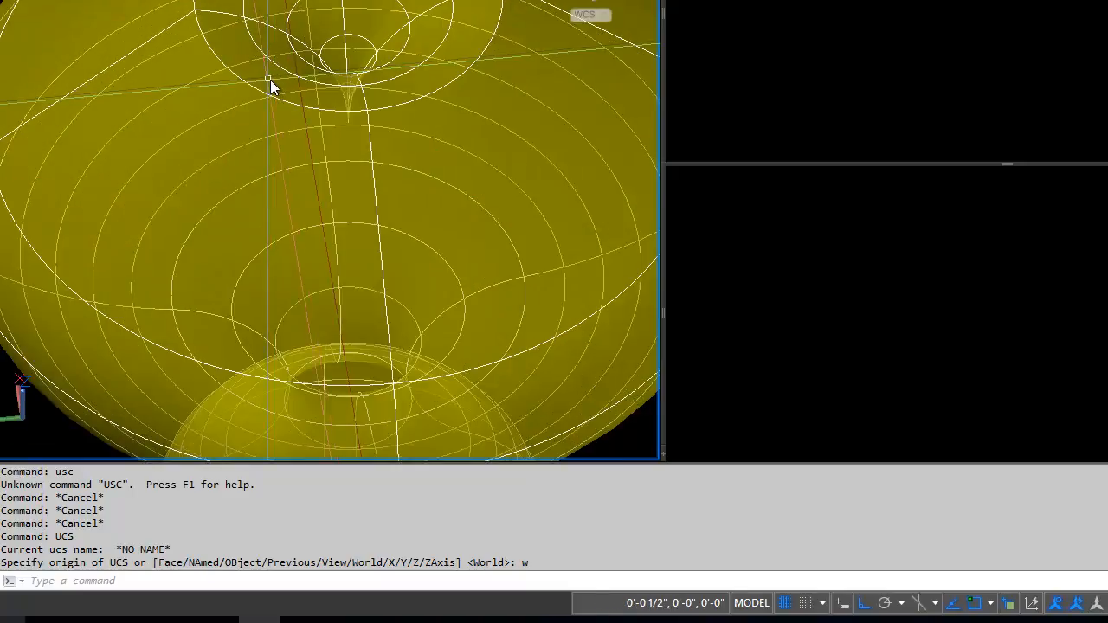
pyautogui.scroll(-1, 292, 90)
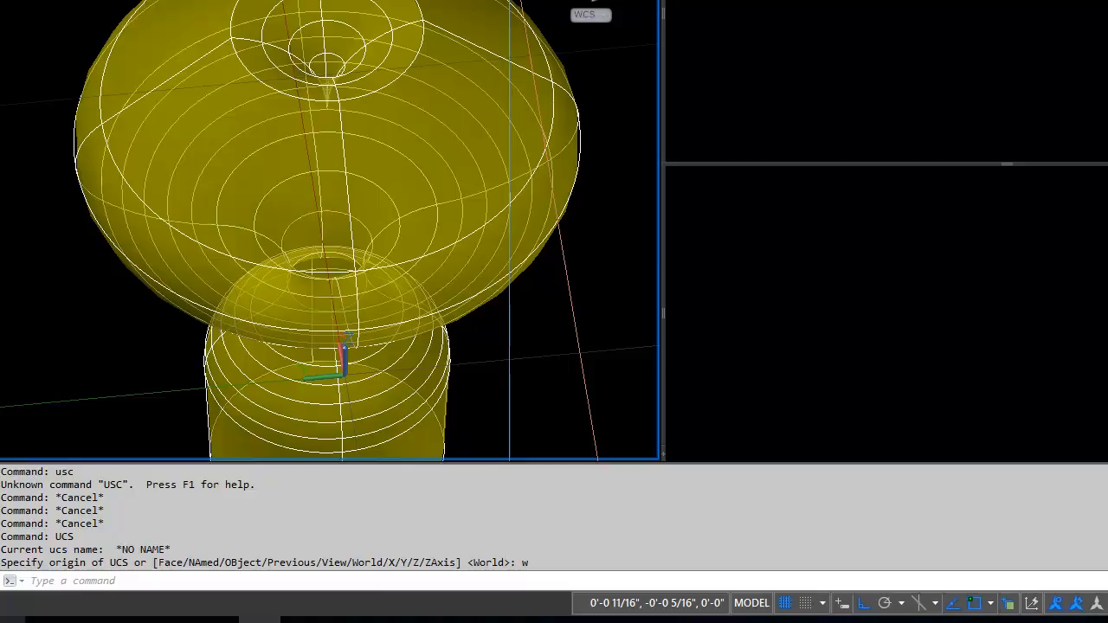
pyautogui.write('ucs')
pyautogui.press('Return')
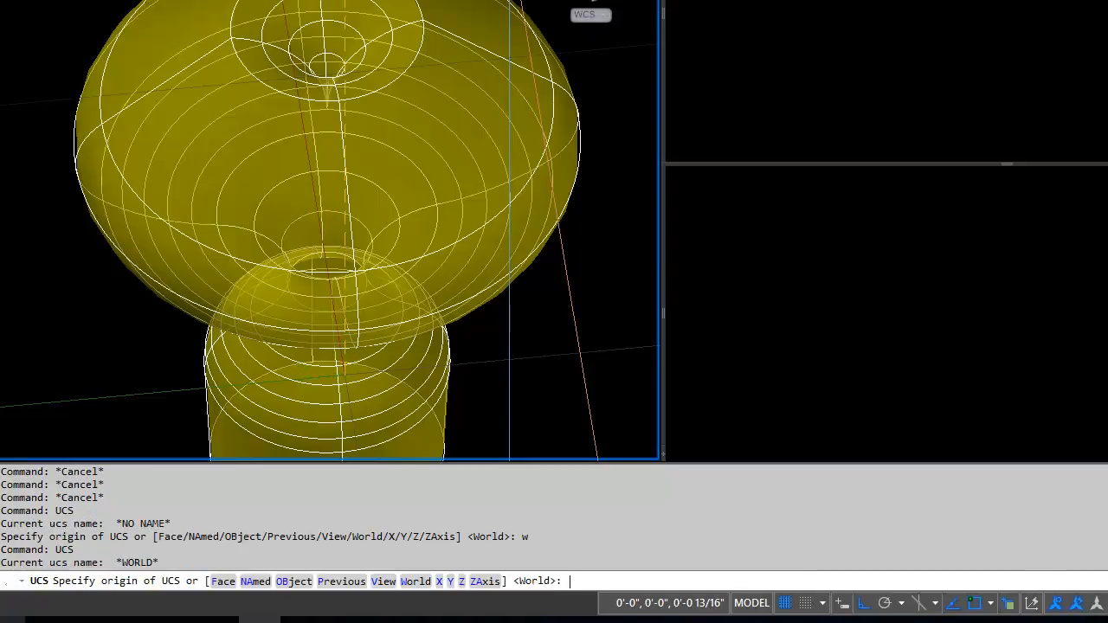
pyautogui.write('ob')
pyautogui.press('Return')
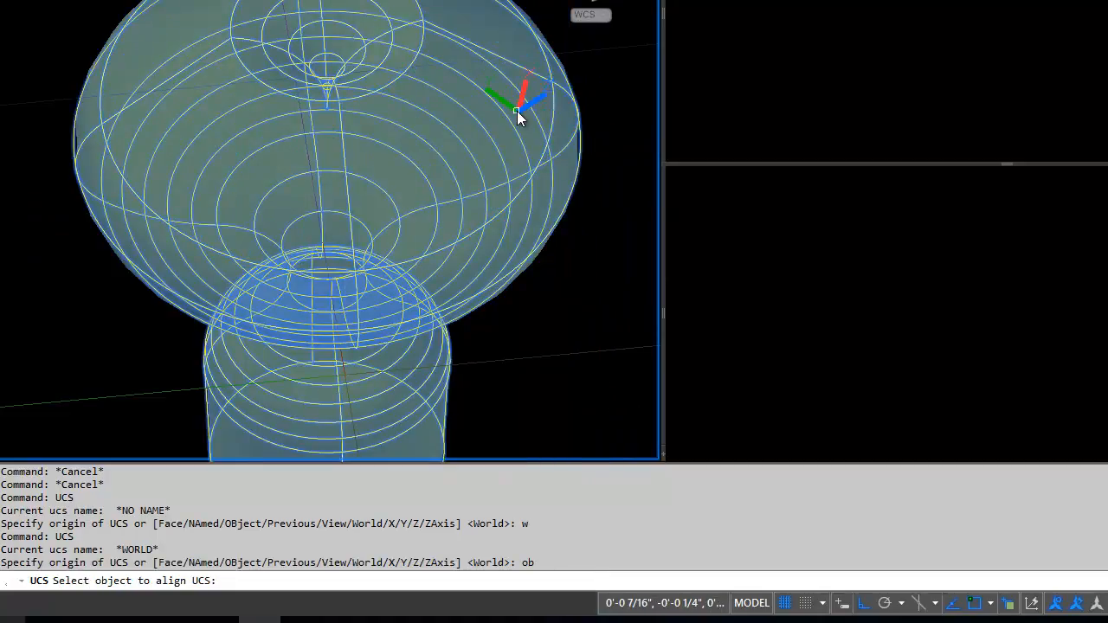
pyautogui.keyDown('shift'); pyautogui.rightClick(512, 60); pyautogui.keyUp('shift')
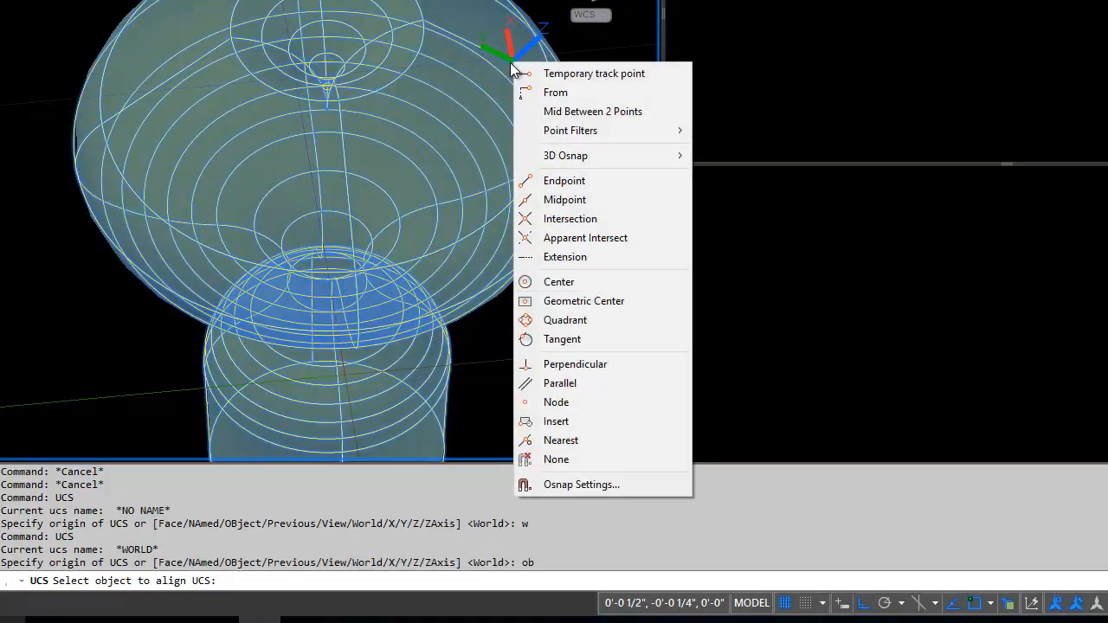
pyautogui.click(572, 437)
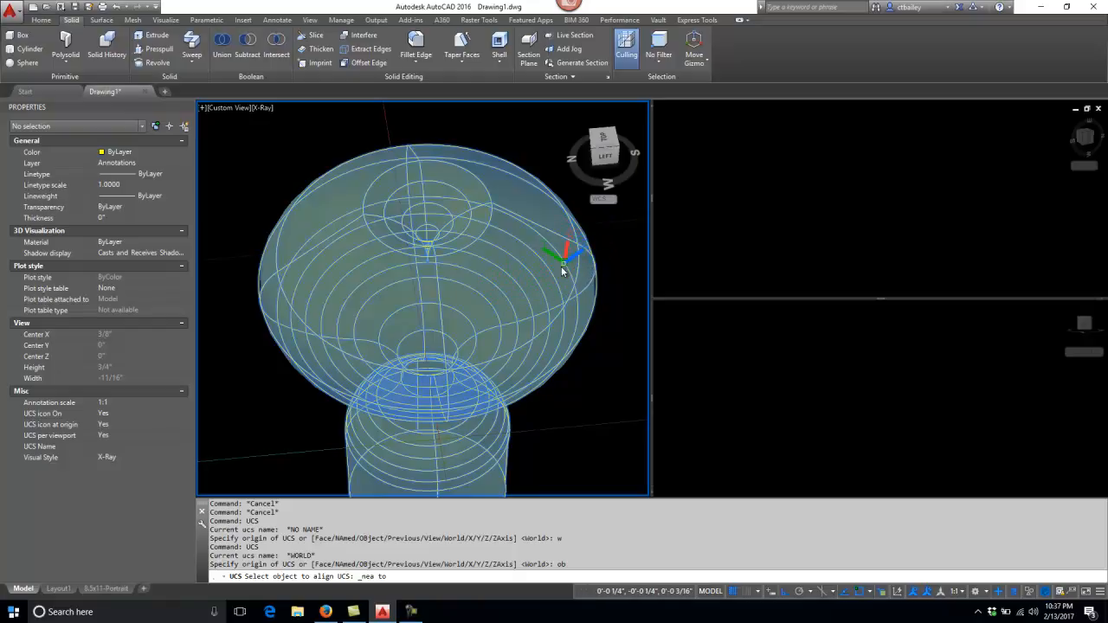
pyautogui.click(520, 296)
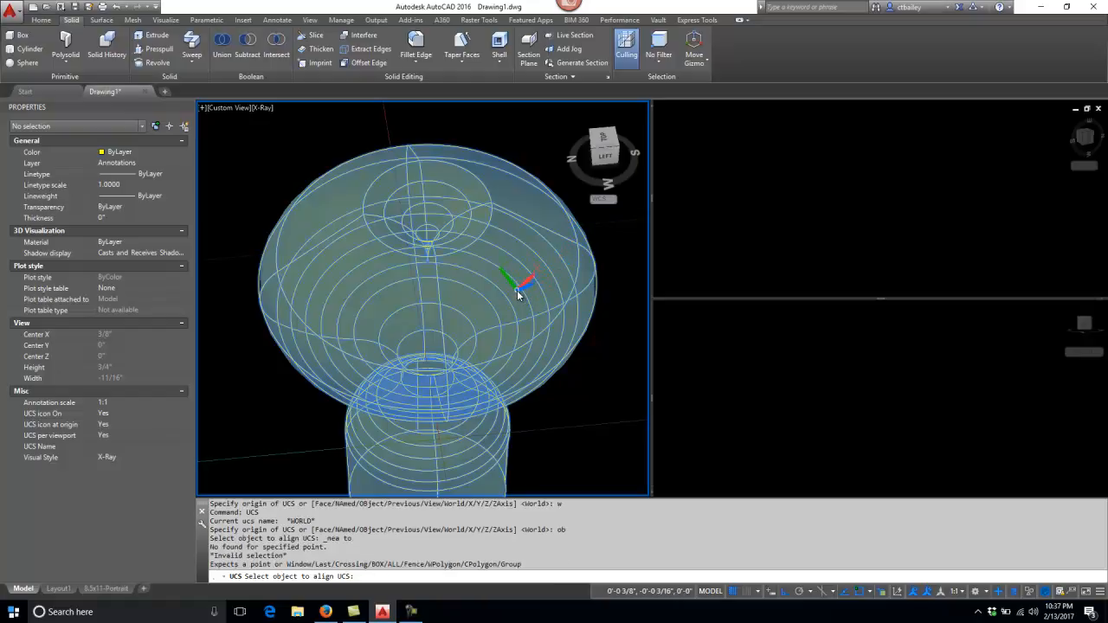
pyautogui.click(517, 289)
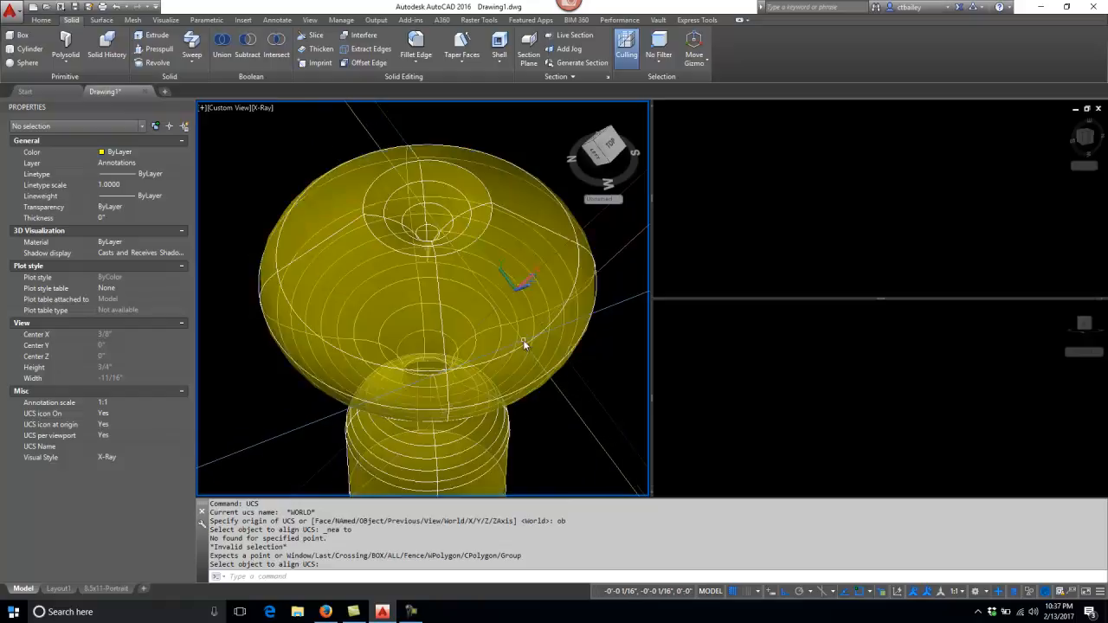
# - Orbit around the solid's upper part to examine how the UCS axes sit on its sloping surface
pyautogui.press('Escape')
pyautogui.press('Escape')
pyautogui.write('or')
pyautogui.press('Return')
pyautogui.moveTo(536, 313); pyautogui.dragTo(553, 268)
pyautogui.scroll(4, 521, 226)
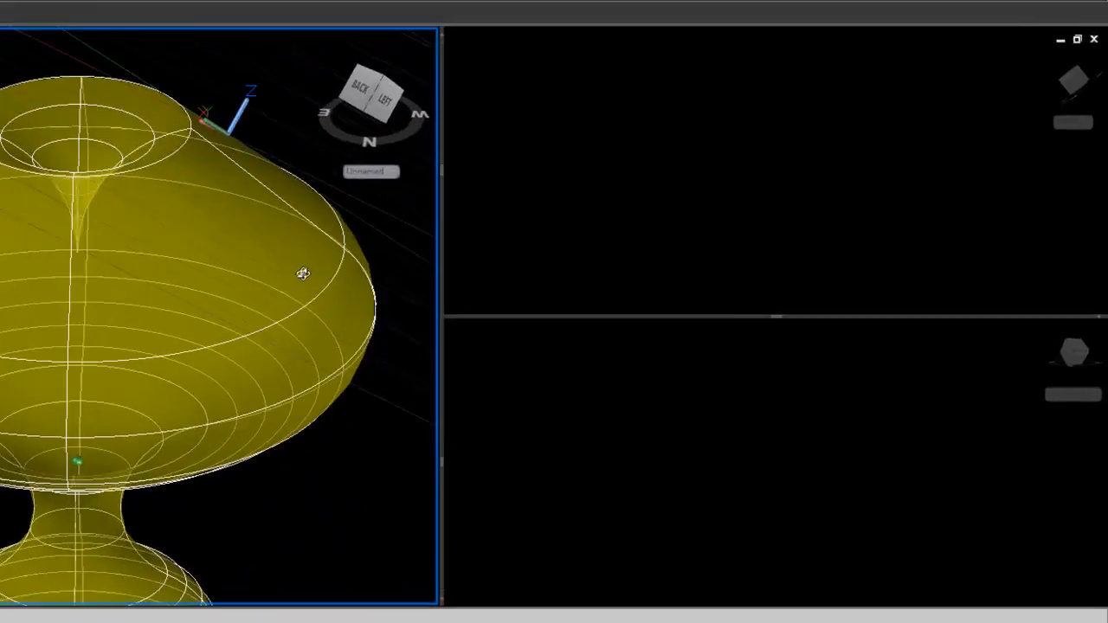
pyautogui.moveTo(302, 274); pyautogui.dragTo(261, 195)
pyautogui.moveTo(179, 137); pyautogui.dragTo(234, 211)
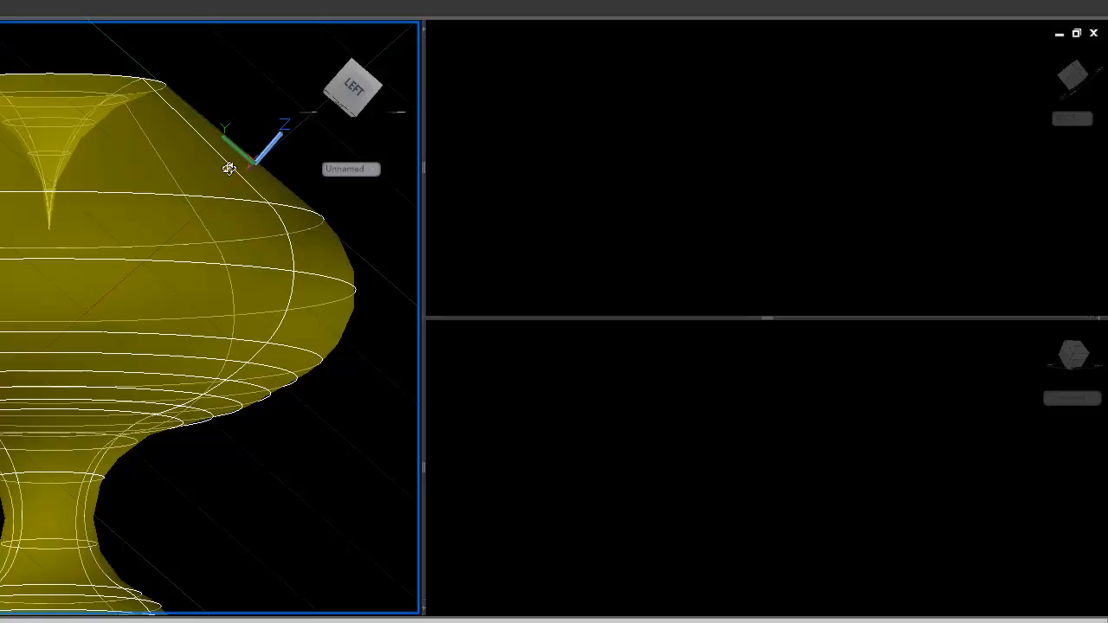
# - Orbit between front and side views of the solid's shoulder to inspect the tilt of the UCS's XY plane
pyautogui.moveTo(278, 186); pyautogui.dragTo(178, 195)
pyautogui.moveTo(236, 161); pyautogui.dragTo(127, 170)
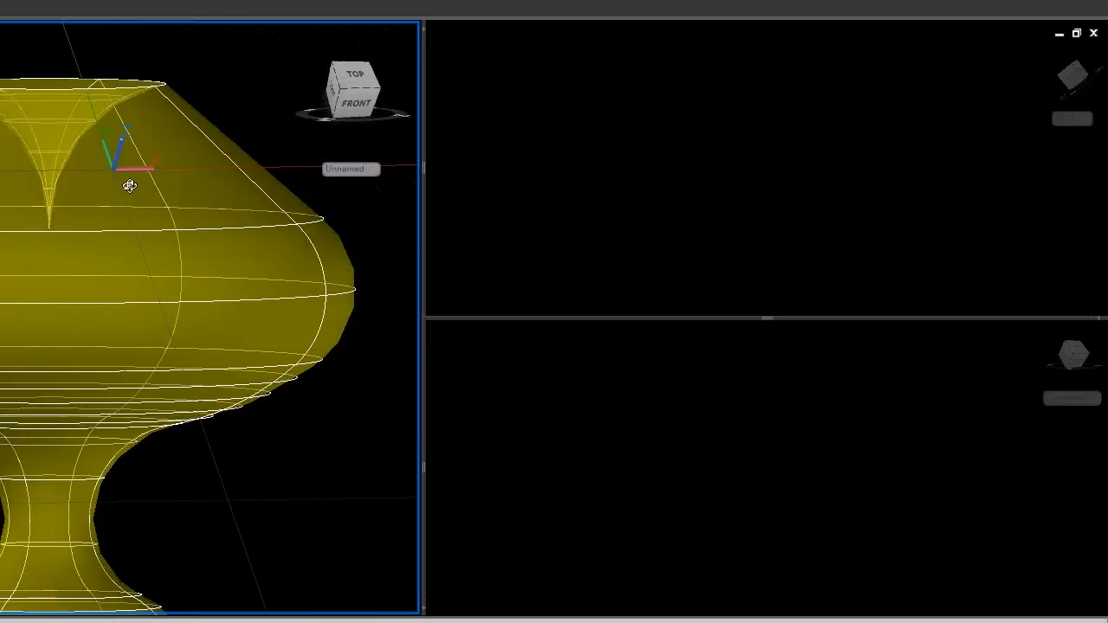
pyautogui.moveTo(116, 173); pyautogui.dragTo(112, 213)
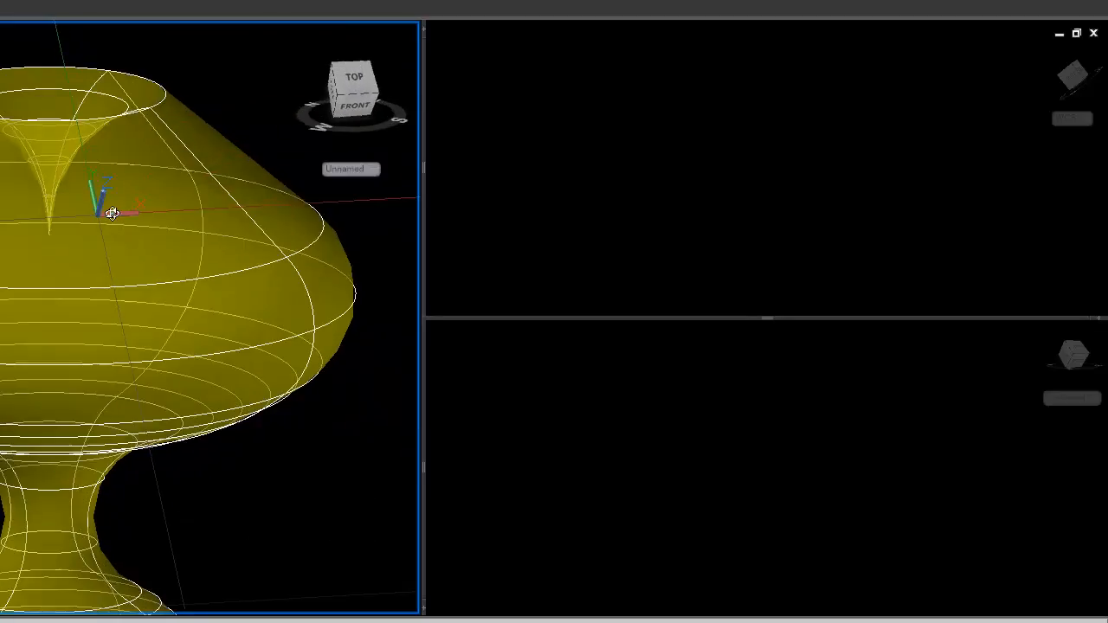
pyautogui.moveTo(111, 213); pyautogui.dragTo(267, 178)
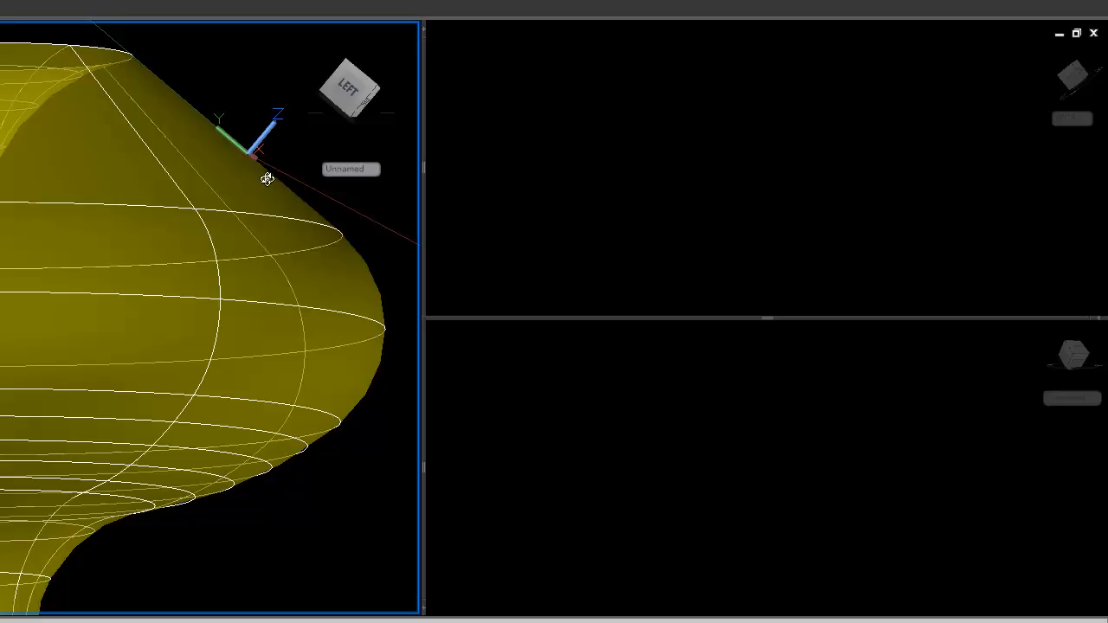
pyautogui.keyDown('shift'); pyautogui.moveTo(250, 165); pyautogui.dragTo(203, 233, button='middle'); pyautogui.keyUp('shift')
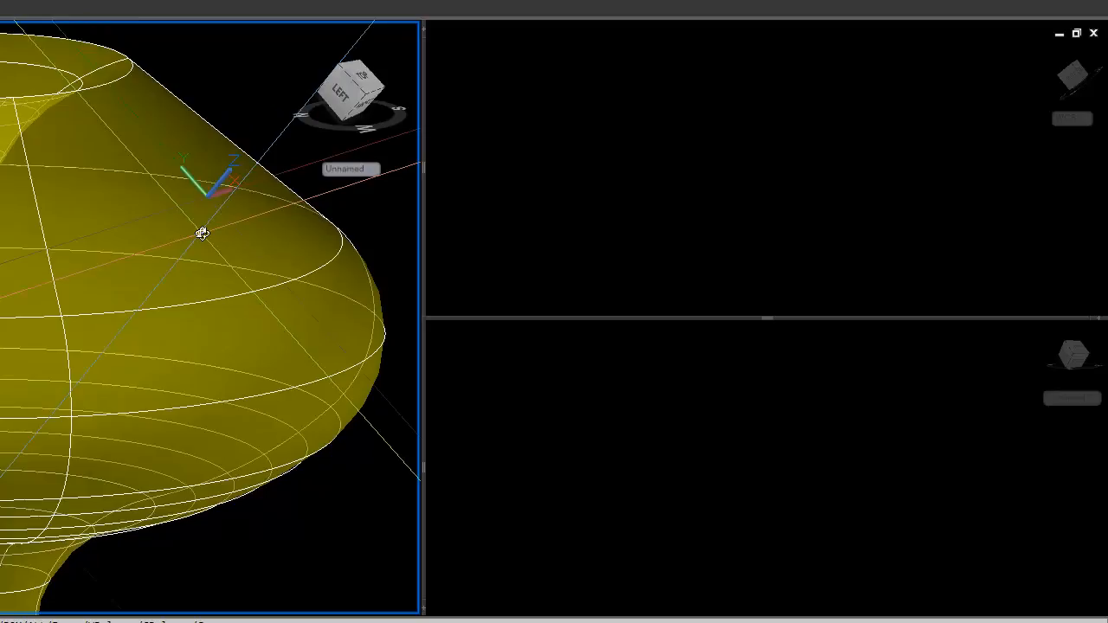
# - Draw a freehand rectangle on the XY plane of the UCS aligned to the solid's upper sloping surface
pyautogui.write('RECTANG')
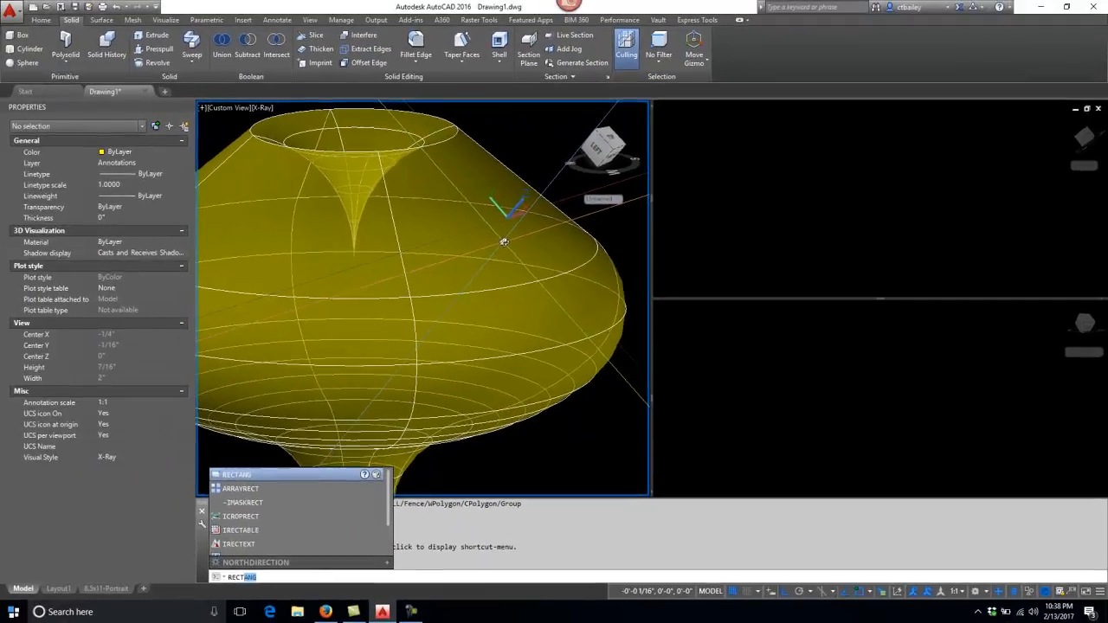
pyautogui.press('Return')
pyautogui.click(409, 189)
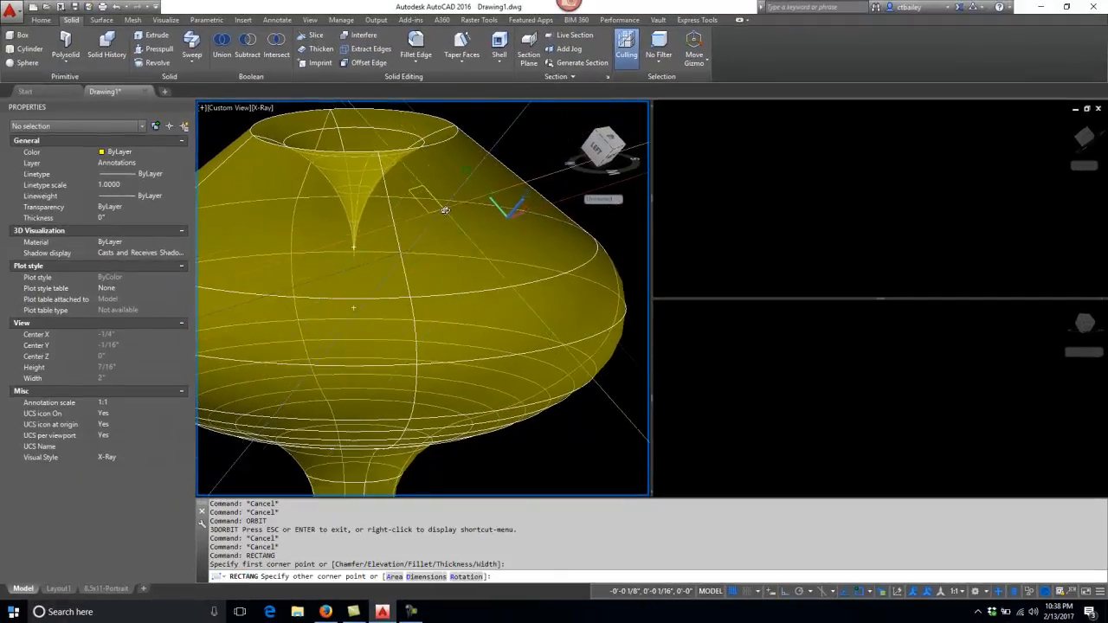
pyautogui.scroll(-4, 504, 228)
pyautogui.scroll(2, 531, 232)
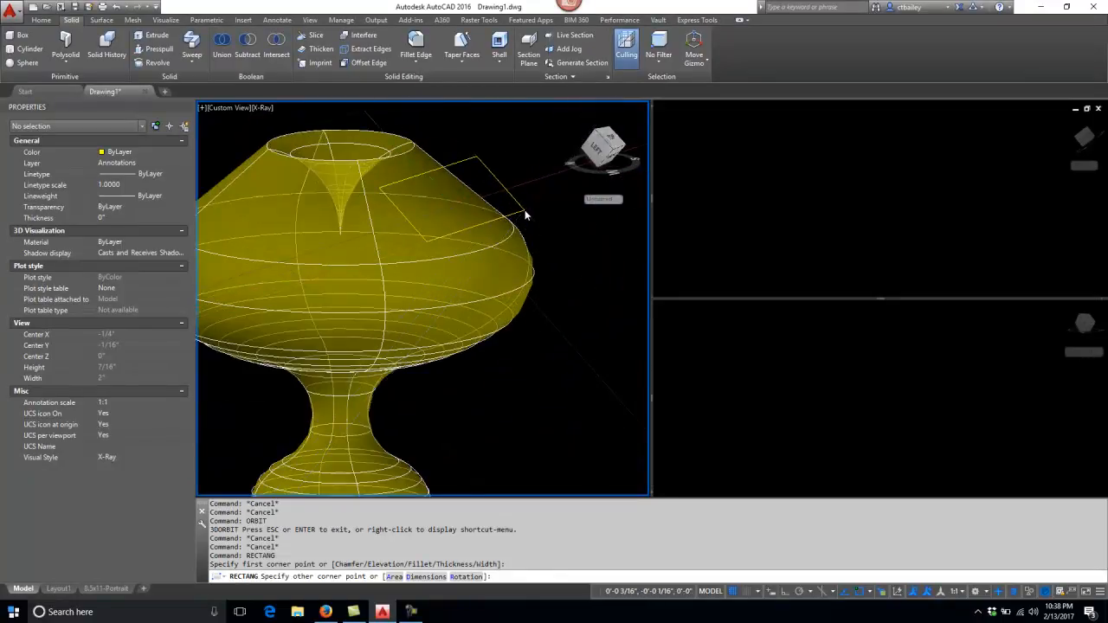
pyautogui.scroll(2, 528, 212)
pyautogui.press('Escape')
pyautogui.press('Escape')
pyautogui.press('Escape')
# - Orbit around the solid to examine how the rectangle lies against its curved sloping surface
pyautogui.write('orbit')
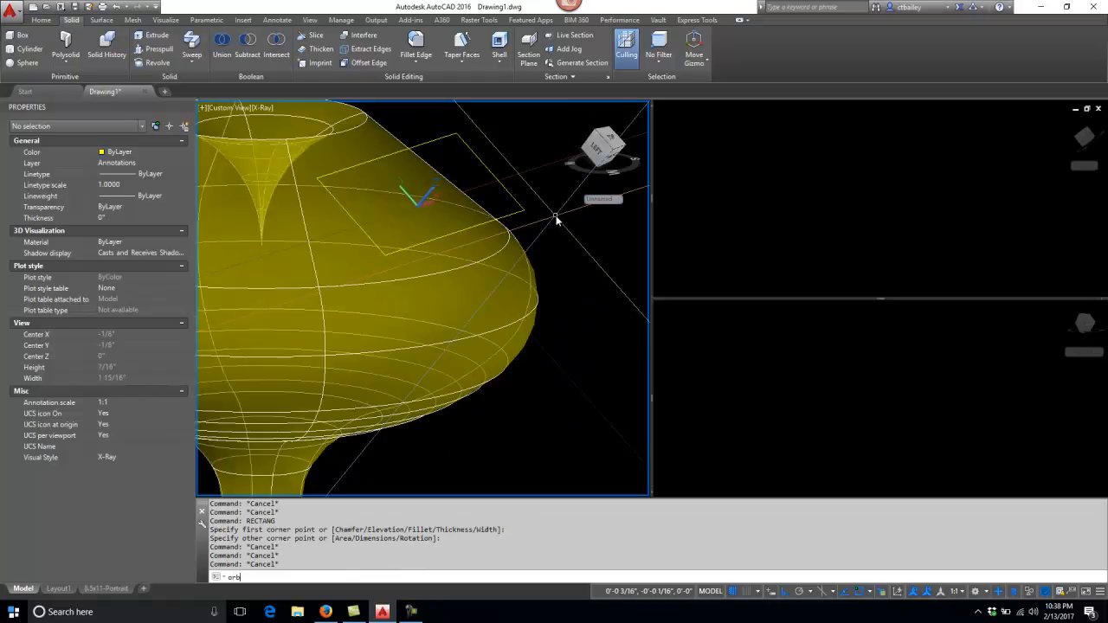
pyautogui.press('Return')
pyautogui.moveTo(557, 216); pyautogui.dragTo(441, 162)
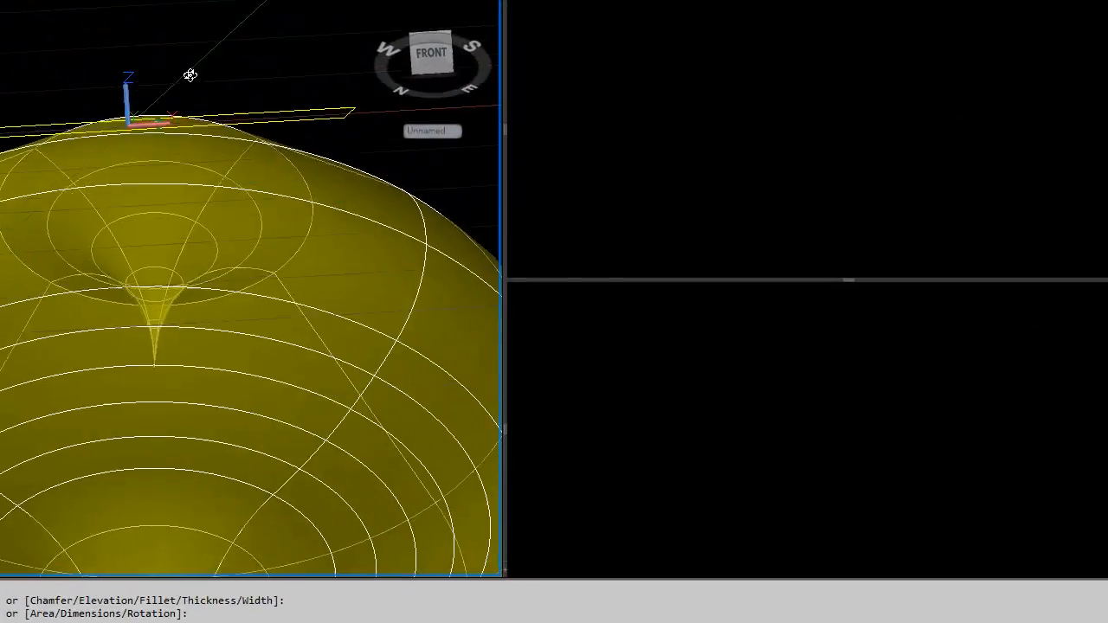
pyautogui.moveTo(190, 76); pyautogui.dragTo(321, 231)
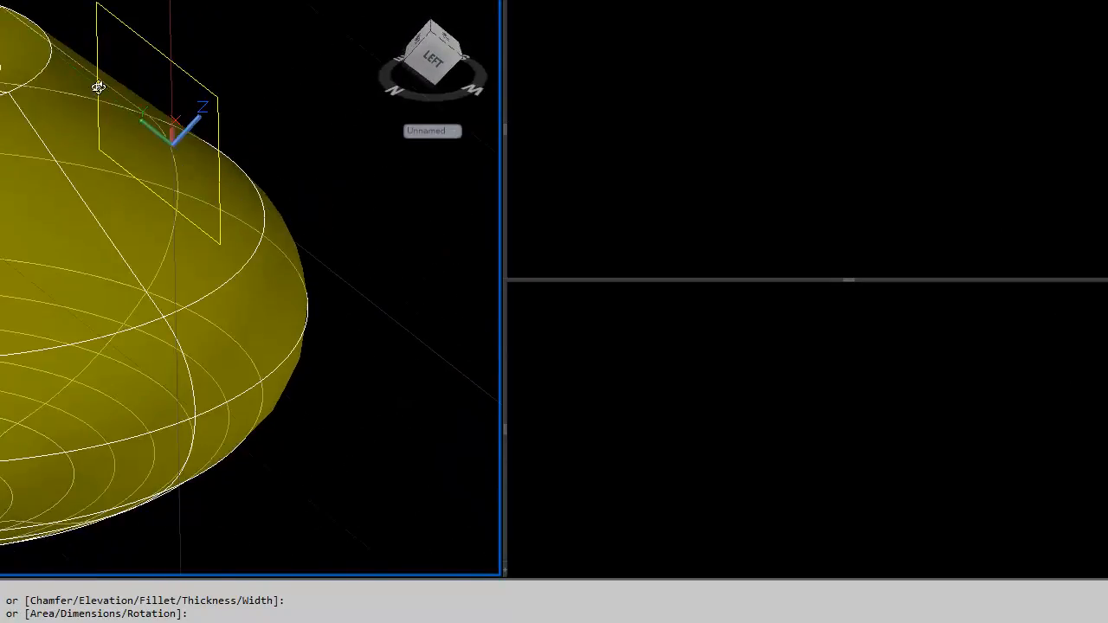
pyautogui.moveTo(245, 180); pyautogui.dragTo(252, 249)
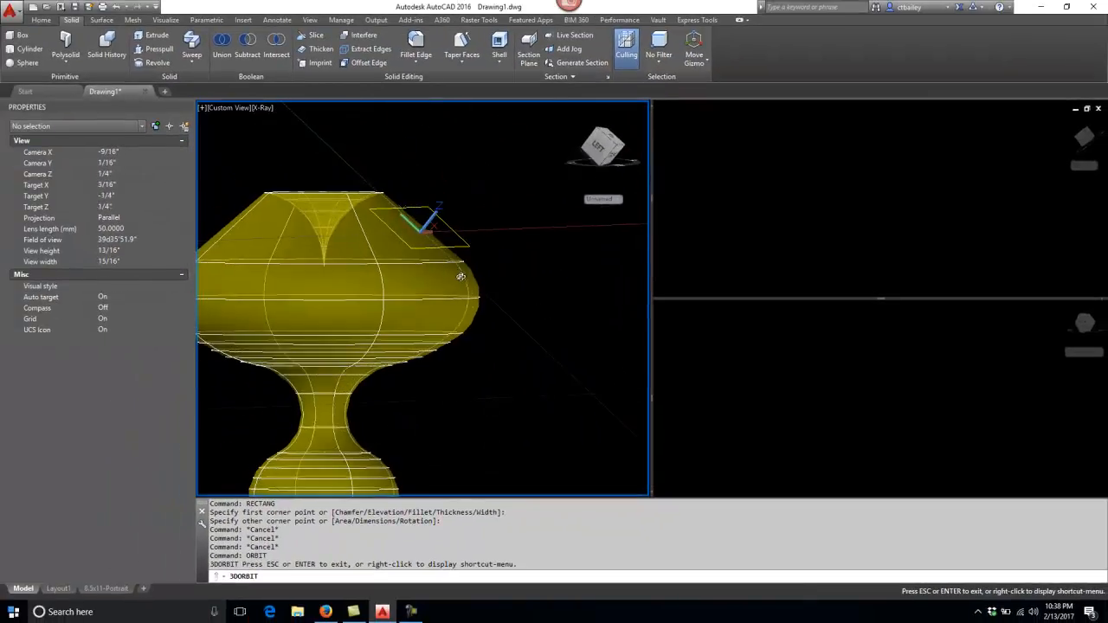
pyautogui.moveTo(461, 276); pyautogui.dragTo(508, 297)
pyautogui.rightClick(531, 294)
pyautogui.click(561, 302)
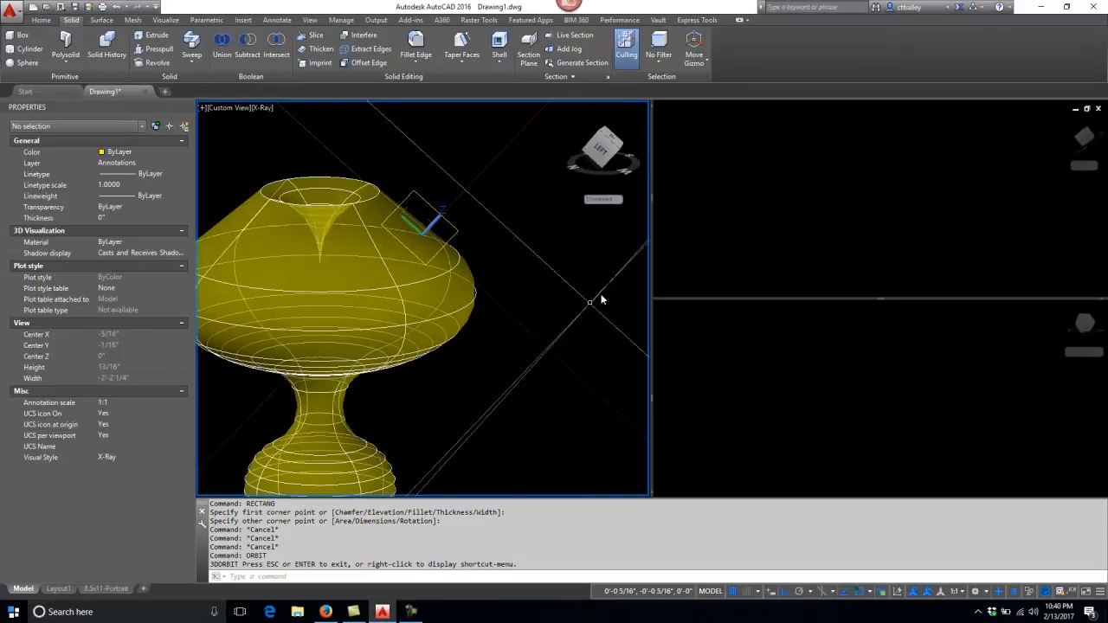
pyautogui.scroll(-4, 561, 337)
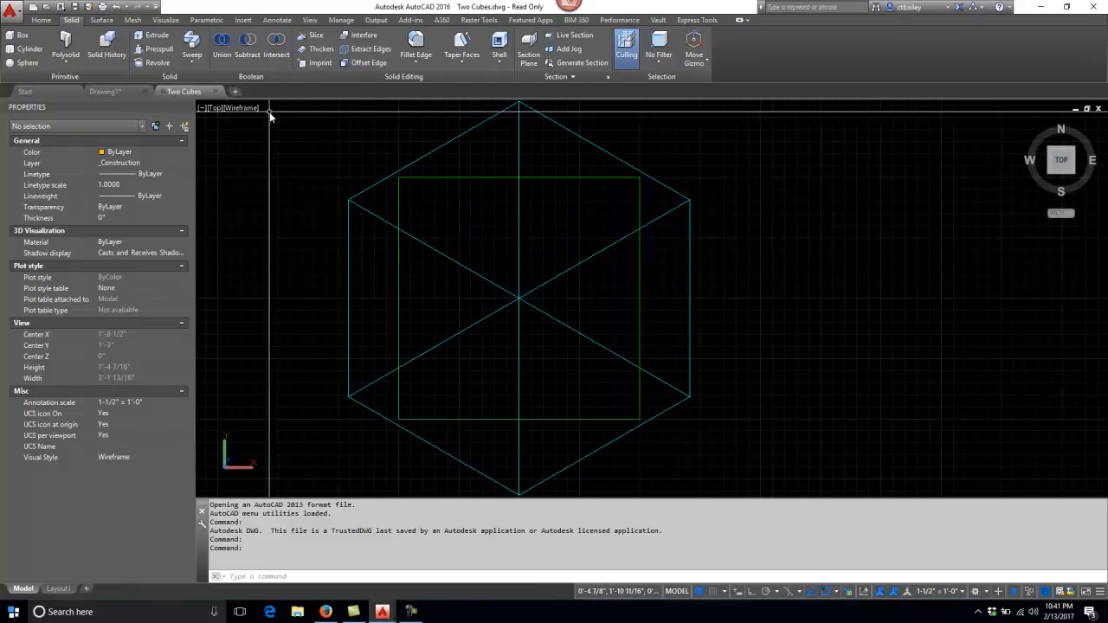
# - Set the Two Cubes drawing's visual style to X-ray and orbit from the top view to an angled 3D view
pyautogui.click(243, 109)
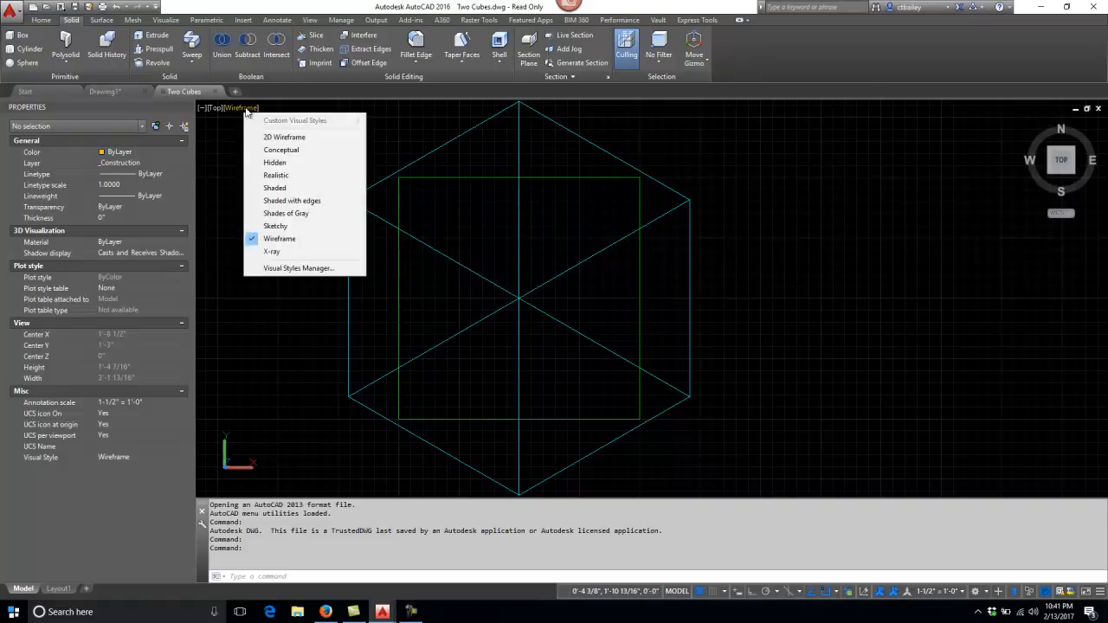
pyautogui.click(275, 250)
pyautogui.write('orbit')
pyautogui.press('Return')
pyautogui.moveTo(455, 310); pyautogui.dragTo(709, 262)
pyautogui.rightClick(748, 260)
pyautogui.click(785, 269)
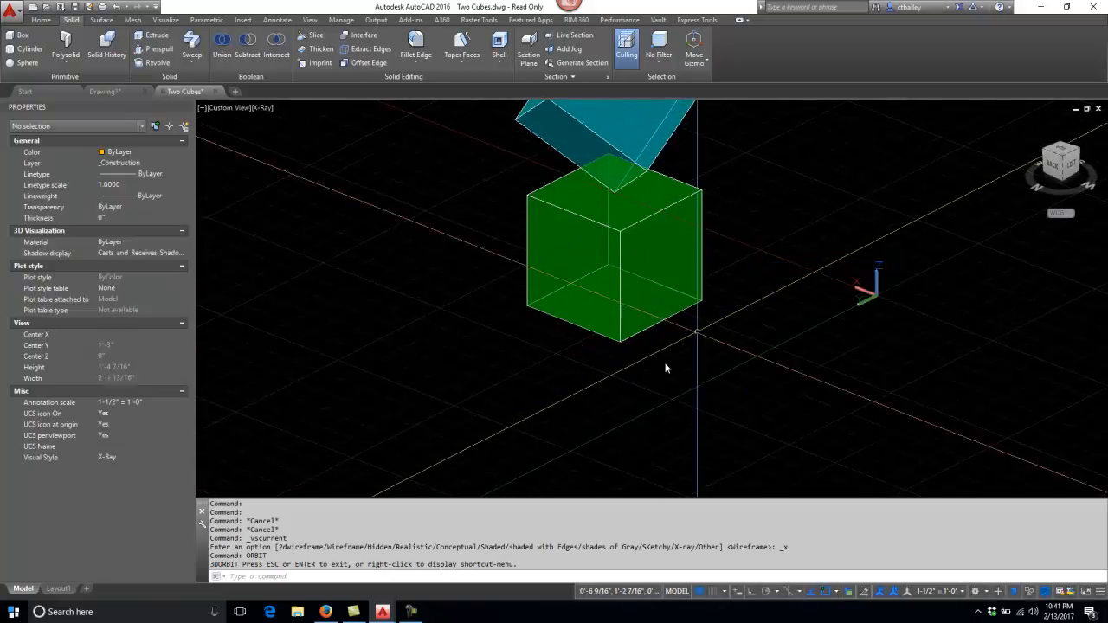
# - Orbit around the two stacked cubes to view them from the front and right sides
pyautogui.scroll(-2, 484, 344)
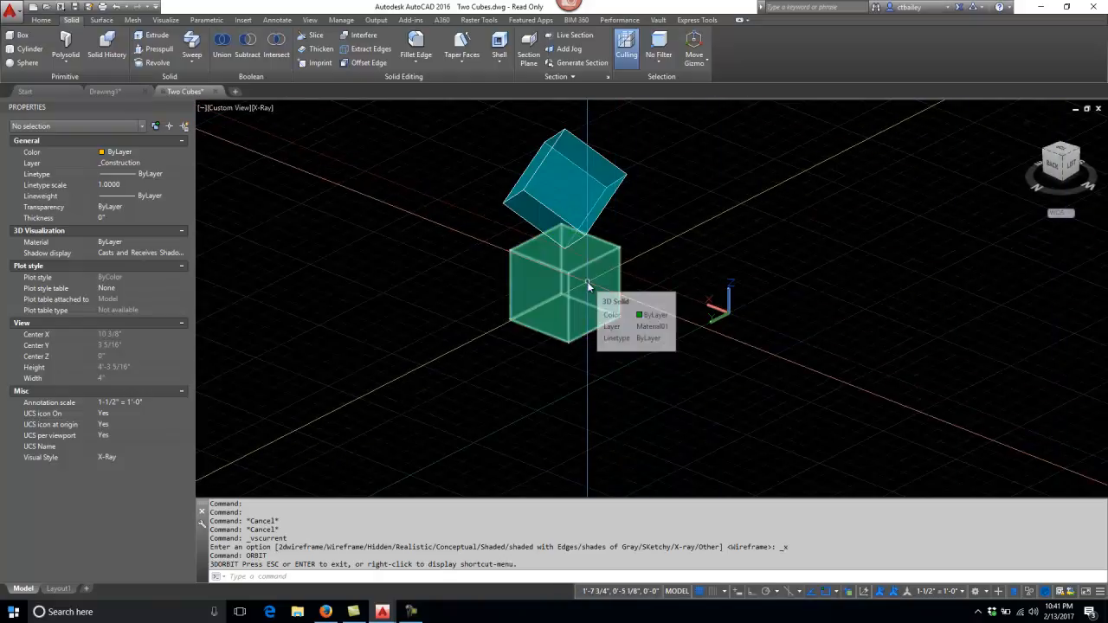
pyautogui.write('orbit')
pyautogui.press('Return')
pyautogui.moveTo(808, 416); pyautogui.dragTo(585, 338)
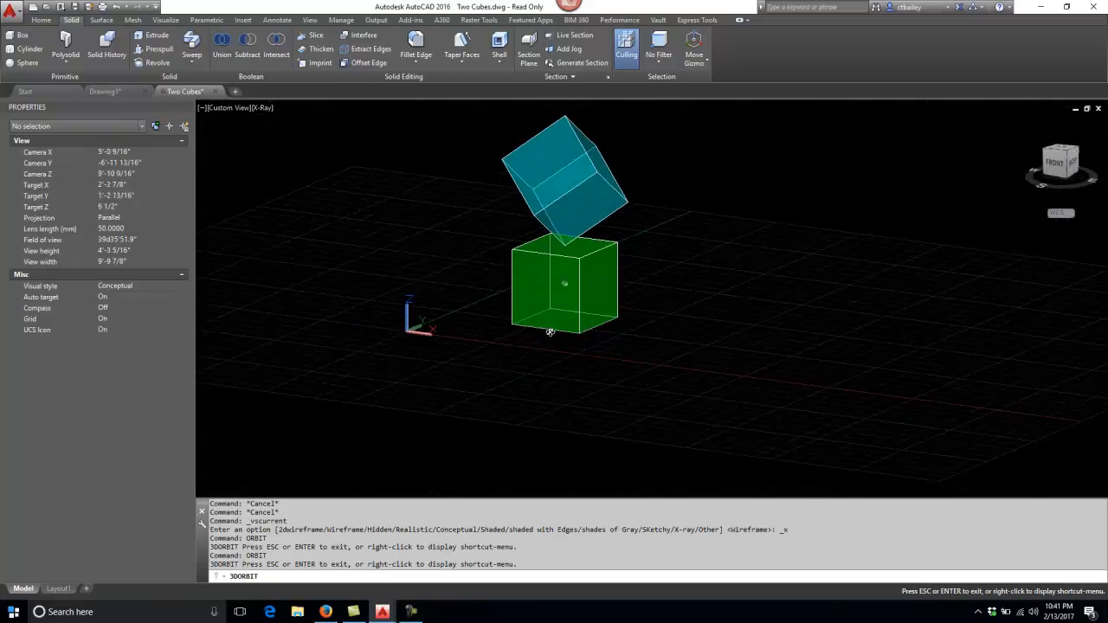
pyautogui.rightClick(587, 334)
pyautogui.click(584, 339)
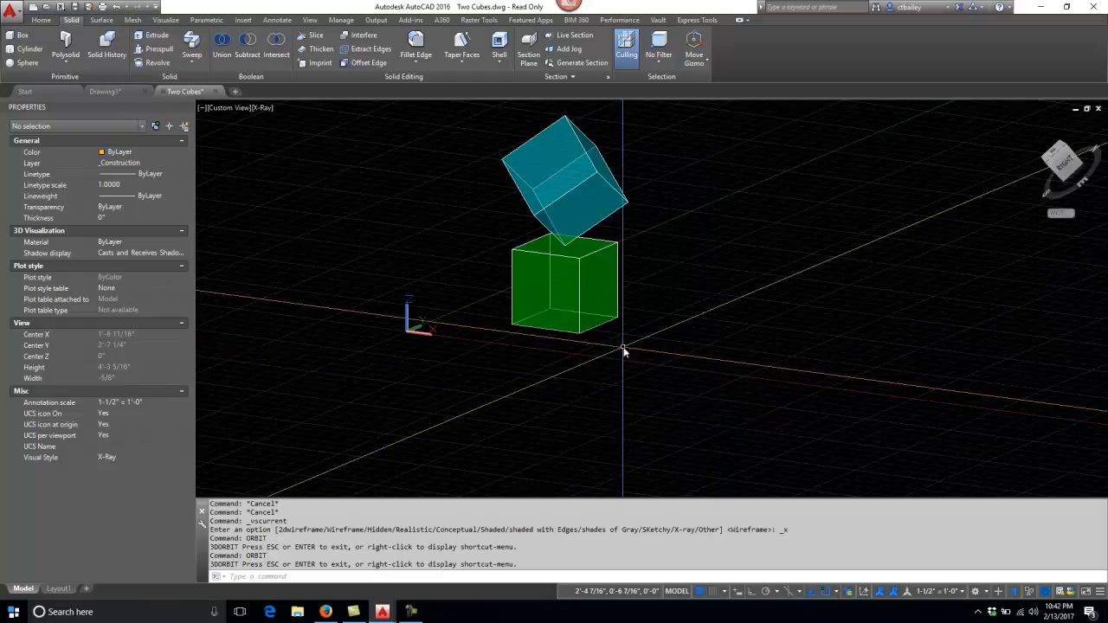
pyautogui.scroll(3, 554, 194)
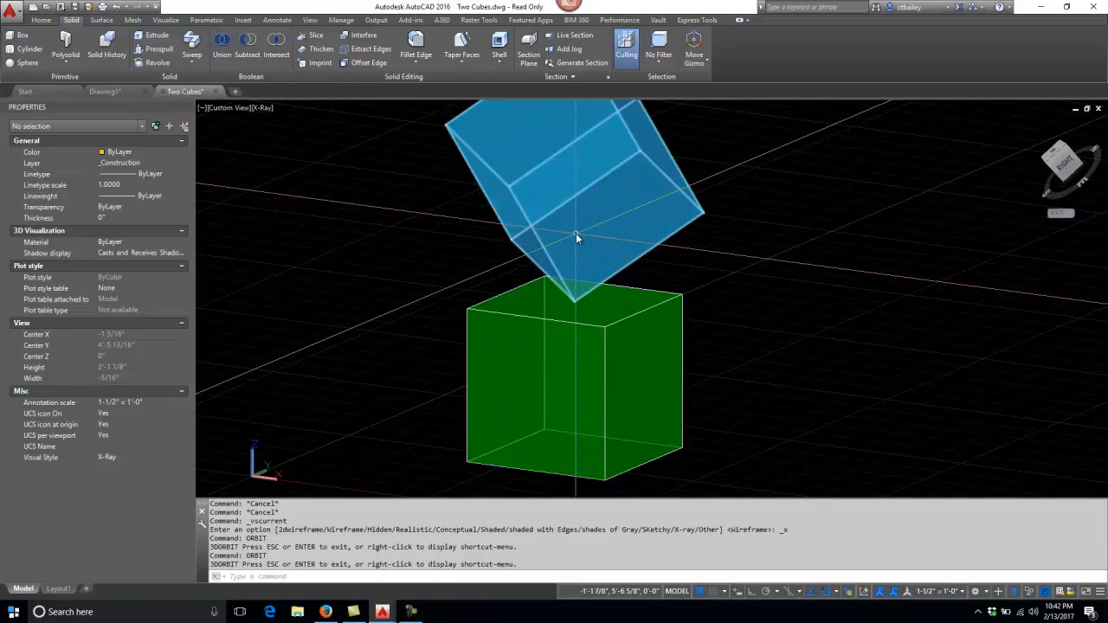
pyautogui.scroll(-4, 821, 385)
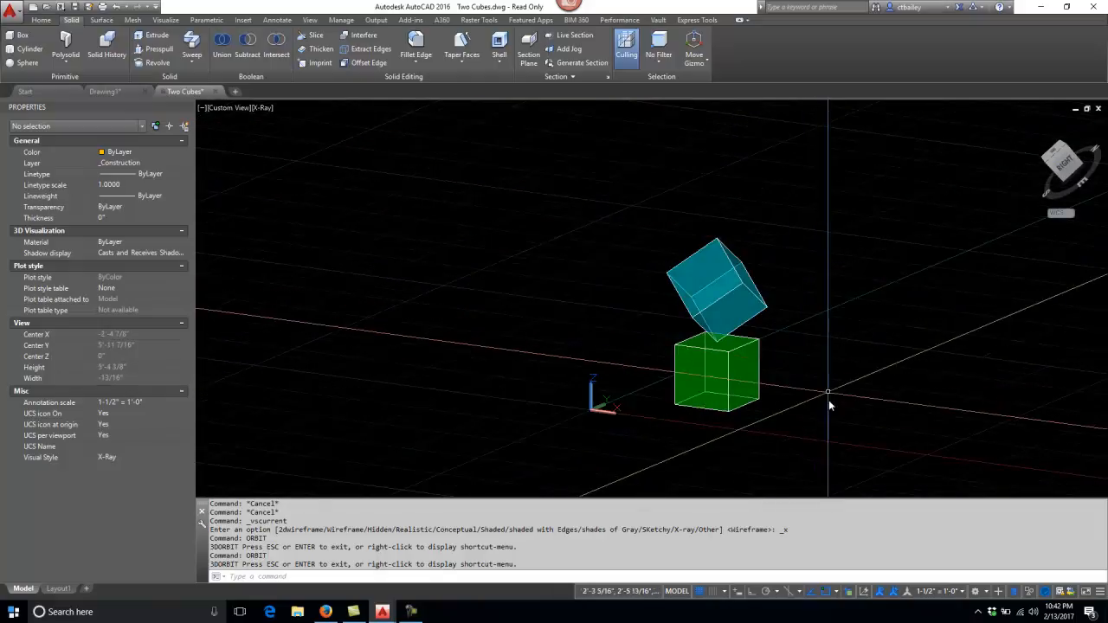
pyautogui.scroll(3, 816, 448)
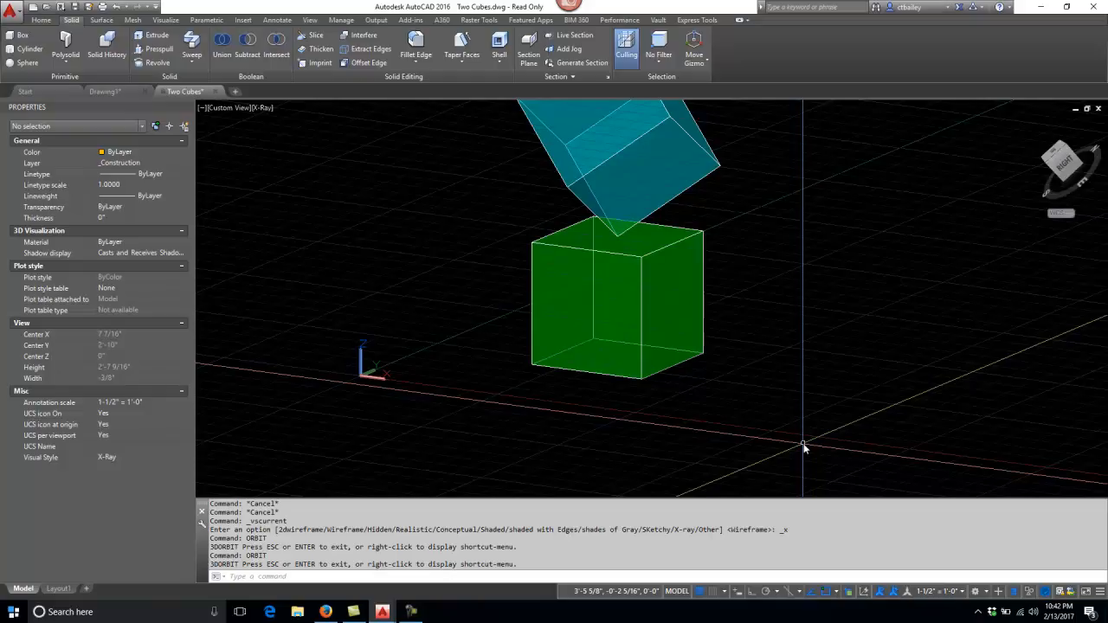
pyautogui.scroll(-5, 727, 437)
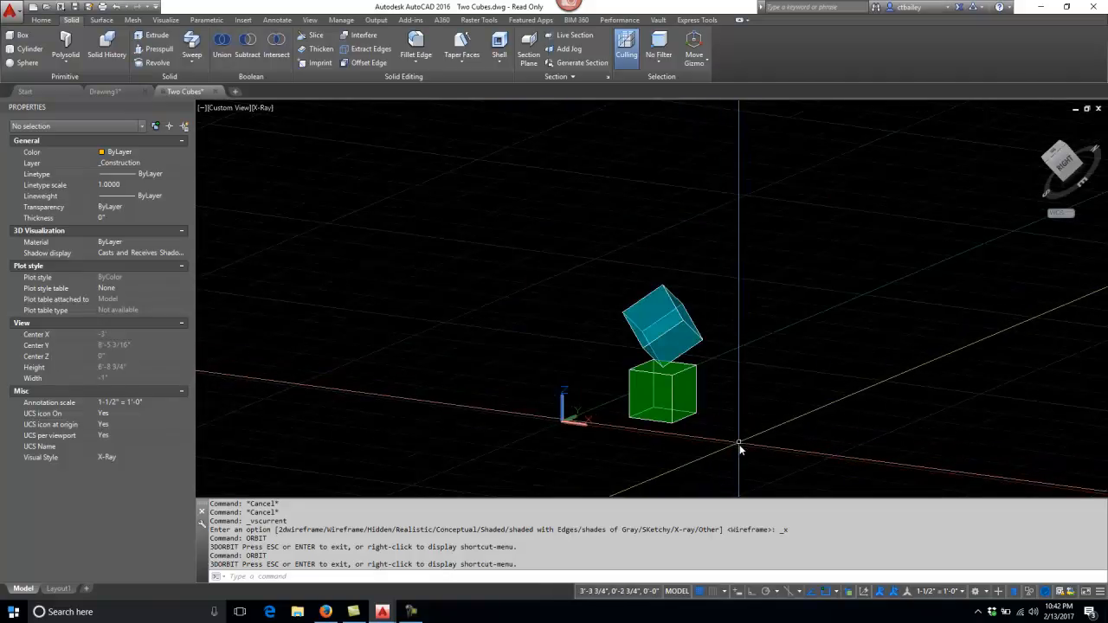
pyautogui.scroll(2, 737, 457)
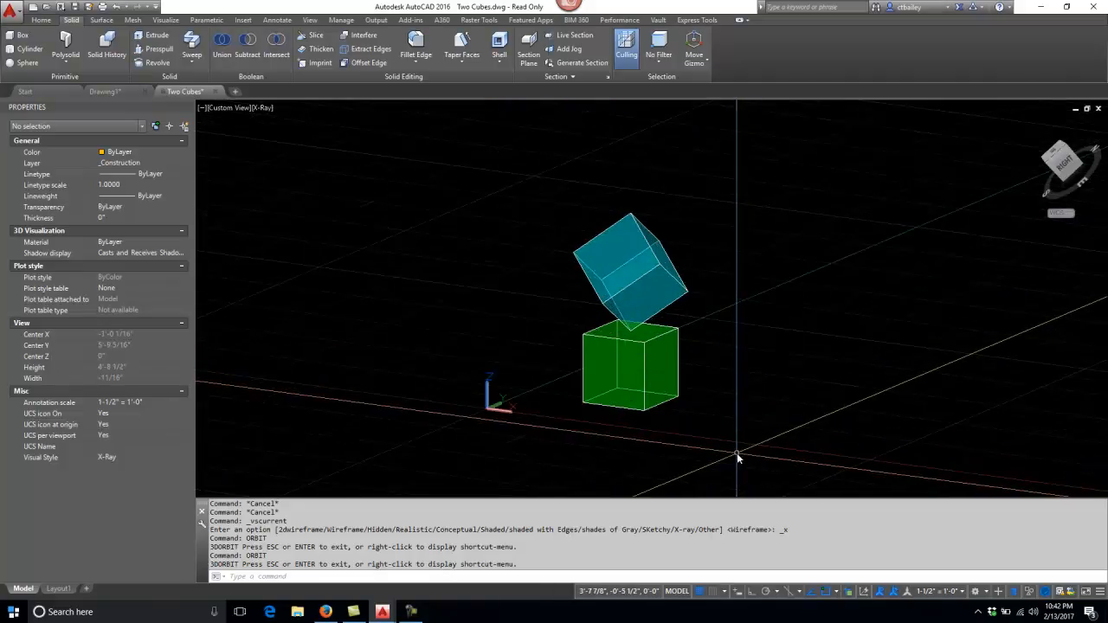